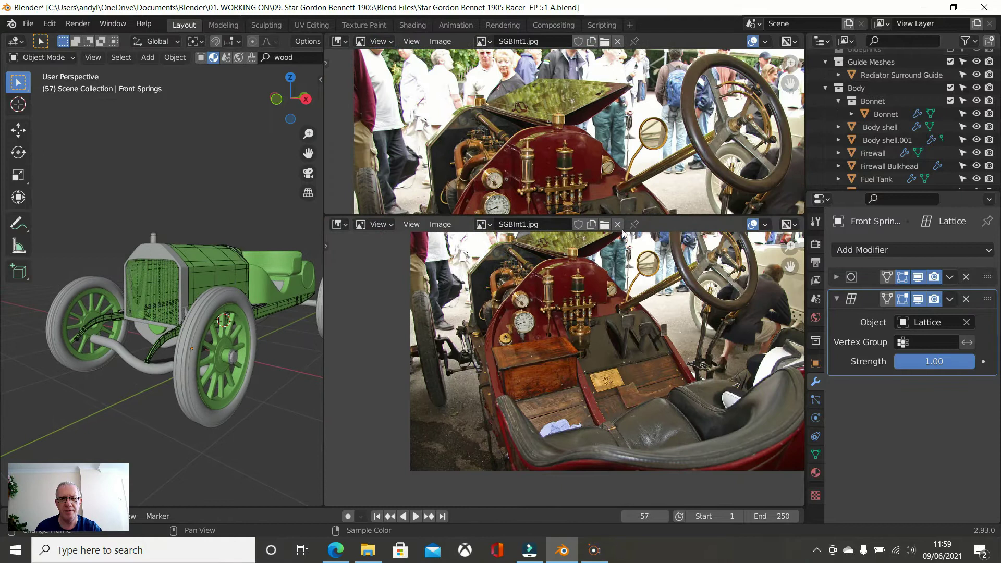
- Load the reference photo SGB Rear.jpg into the lower image editor in place of the interior photo
click(605, 225)
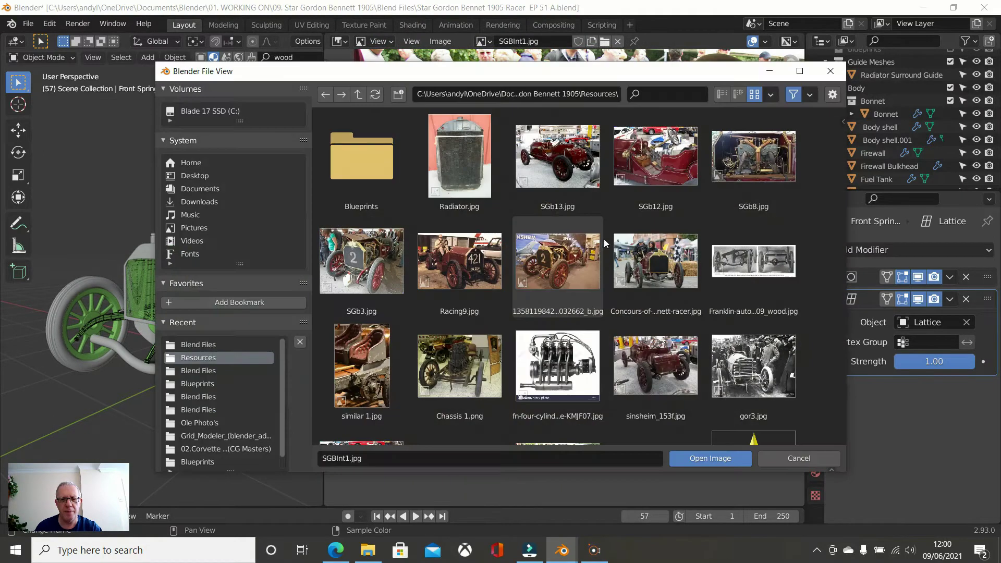
scroll(571, 273, down, 5)
scroll(571, 293, down, 3)
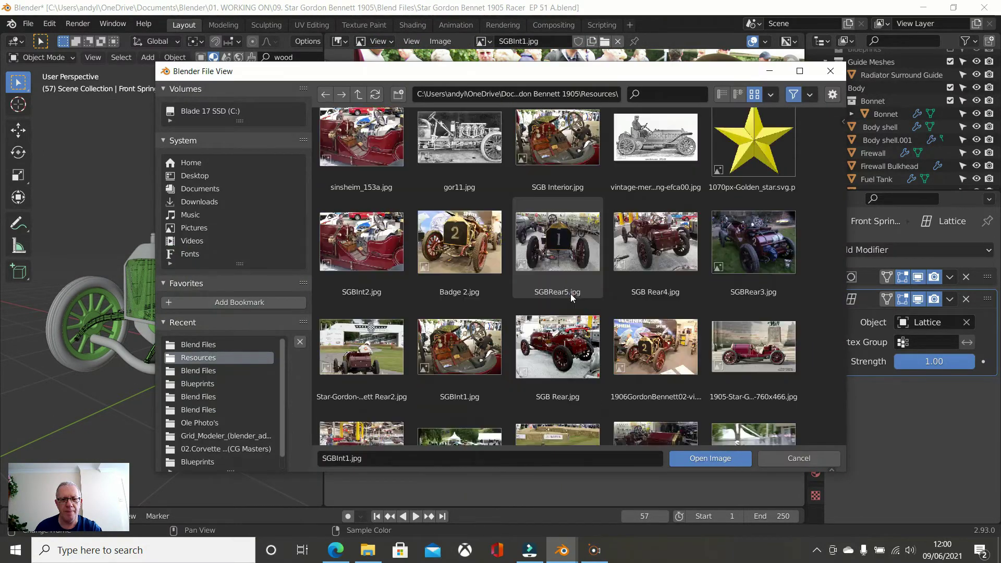
scroll(565, 271, down, 2)
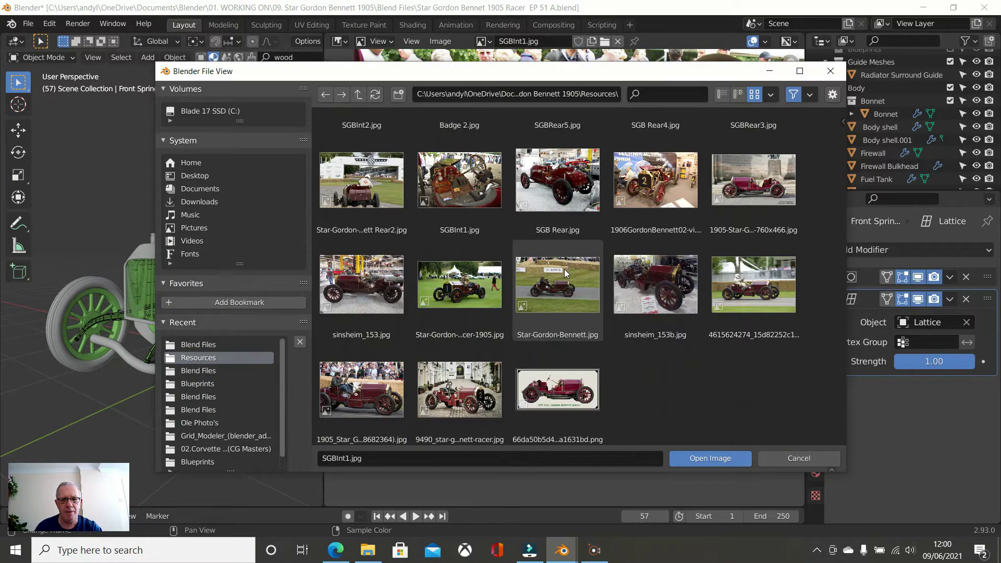
scroll(568, 265, up, 1)
click(564, 243)
double_click(563, 241)
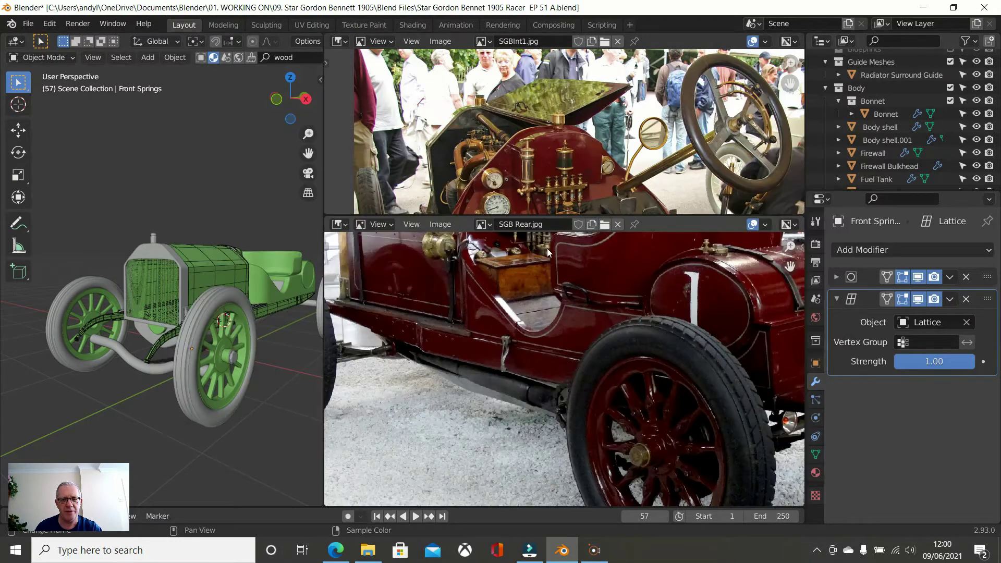
scroll(487, 303, up, 2)
middle_drag(433, 324, 765, 394)
scroll(488, 355, up, 3)
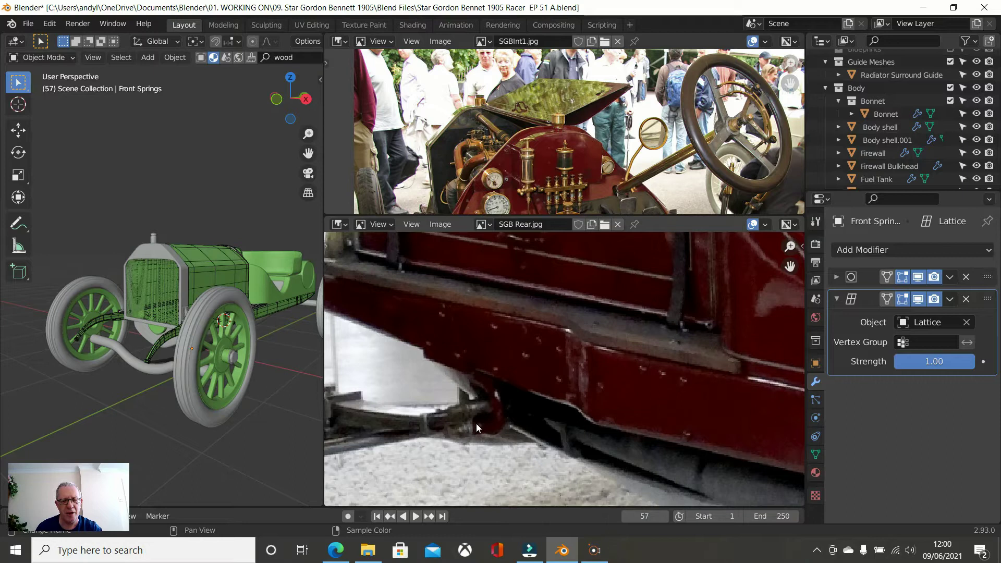
scroll(477, 405, down, 3)
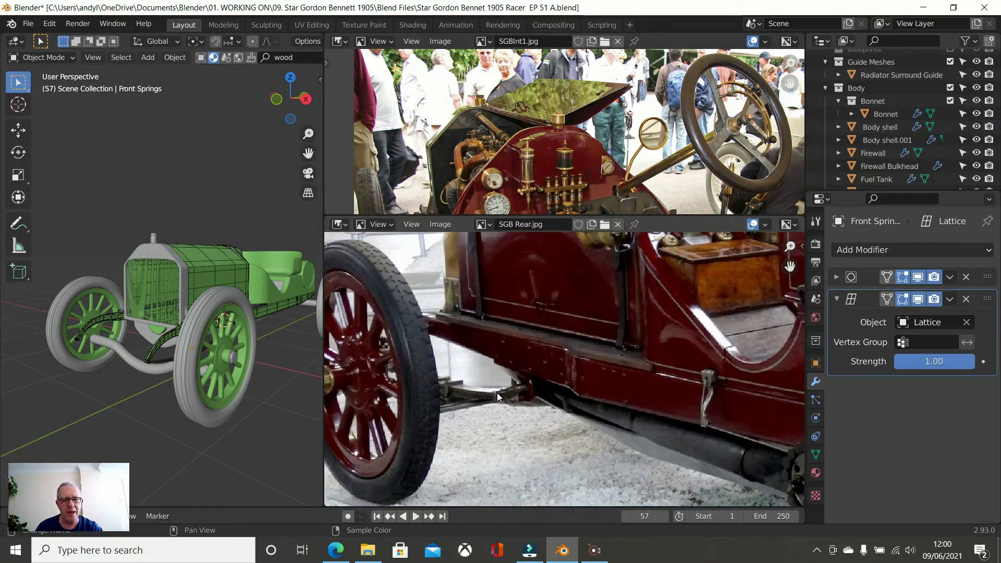
- Isolate the Chassis Main Rails and Front Springs in local view and widen the 3D viewport
click(151, 359)
scroll(184, 353, up, 2)
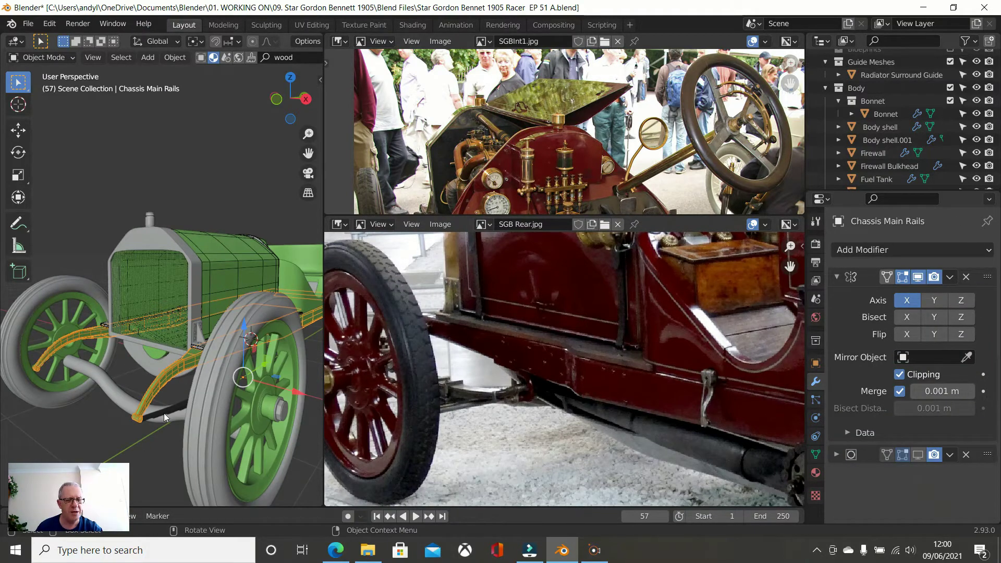
click(180, 368)
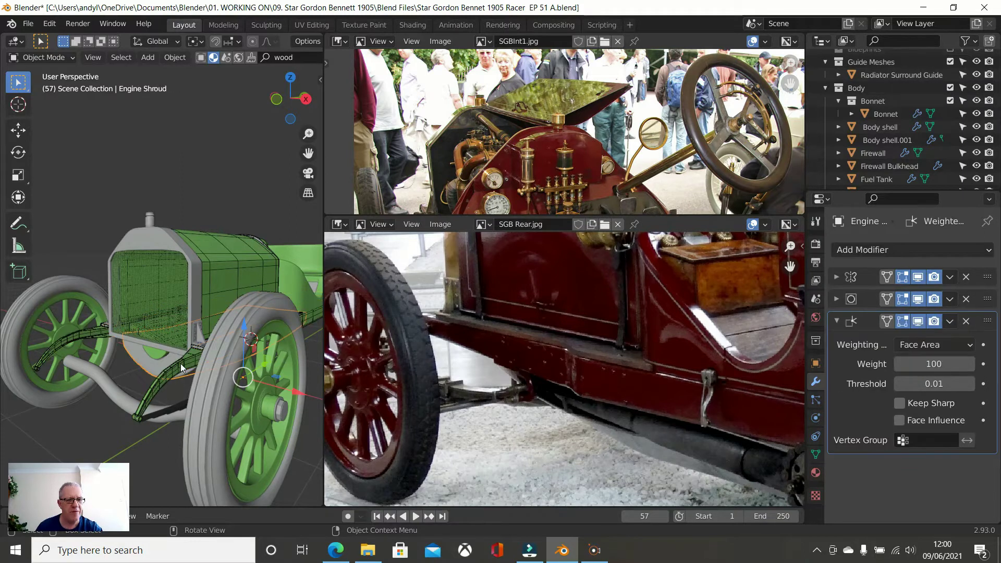
click(173, 381)
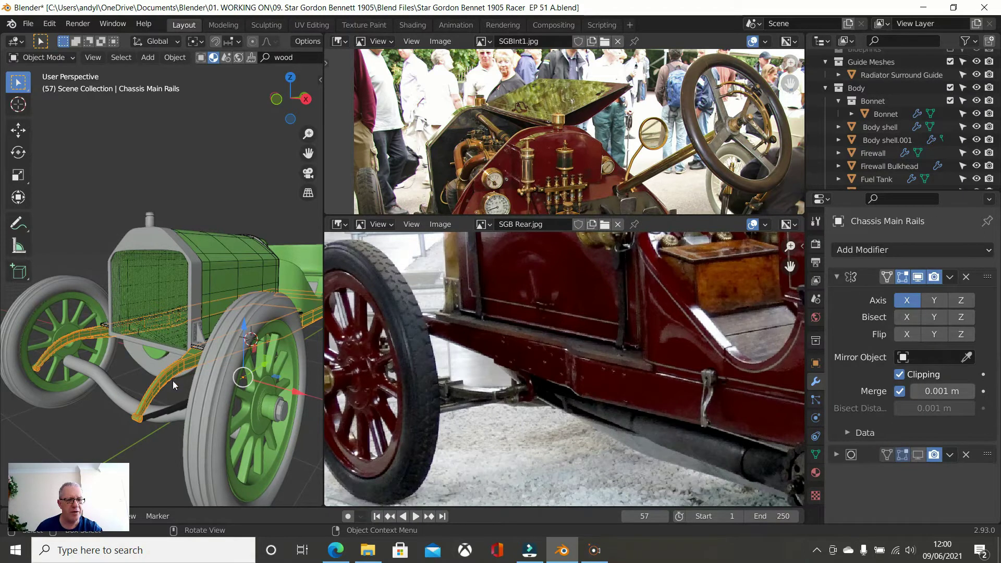
shift+click(174, 409)
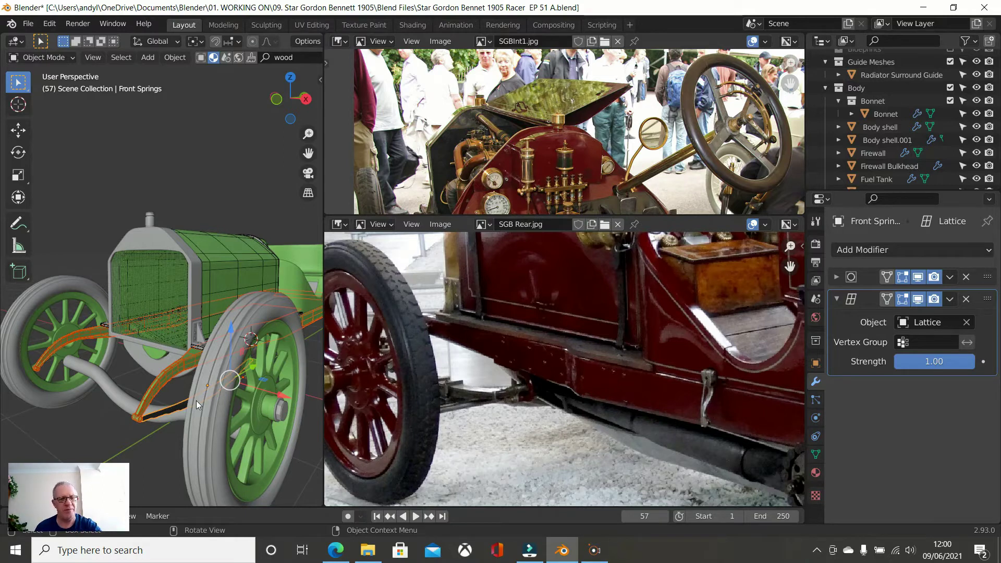
key(KP_Divide)
scroll(141, 354, up, 2)
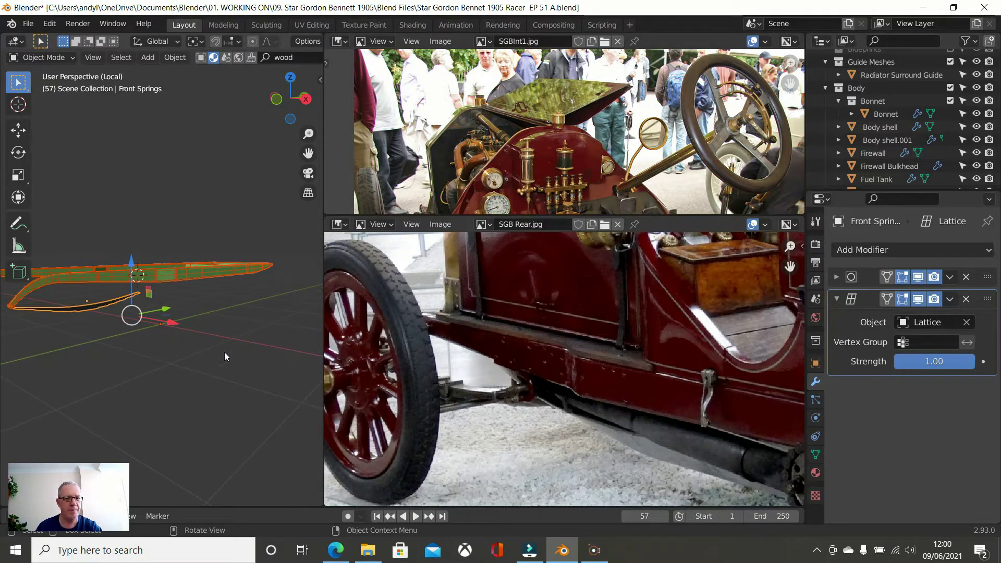
middle_drag(134, 343, 165, 339)
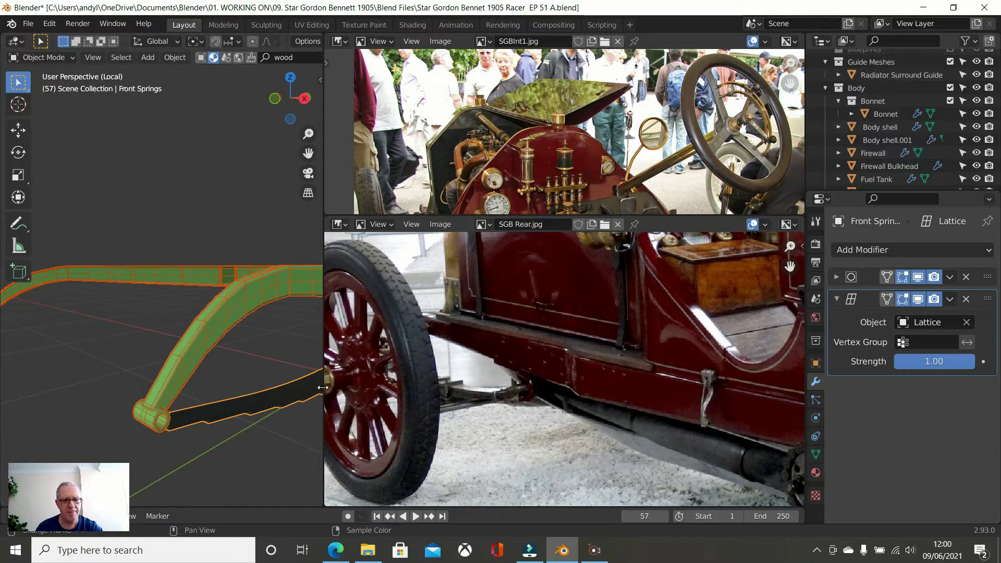
drag(323, 387, 709, 388)
middle_drag(622, 401, 580, 395)
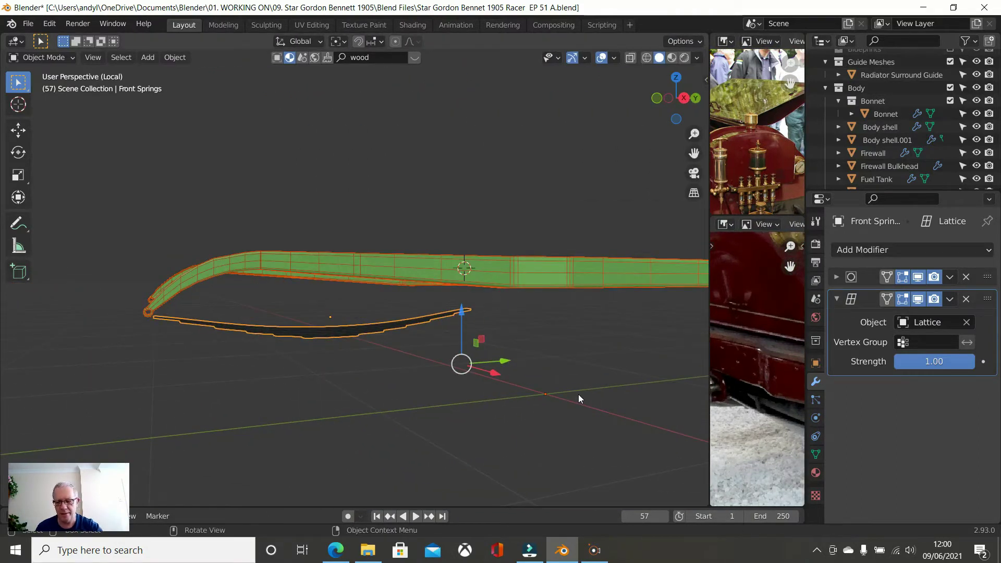
- Compare the Front Springs' undeformed edit mesh with its lattice-deformed shape in the right orthographic view
click(282, 334)
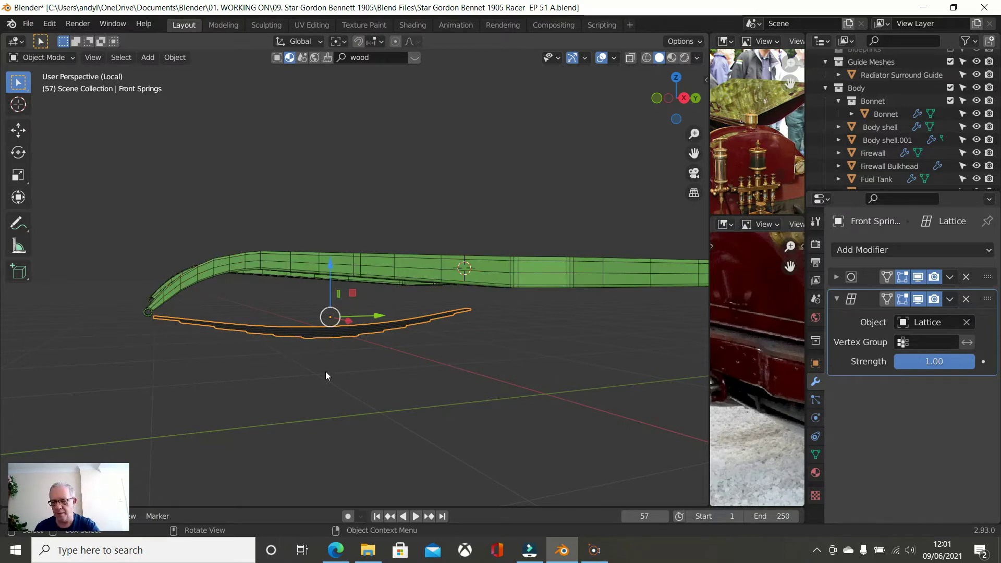
key(KP_3)
scroll(248, 340, up, 3)
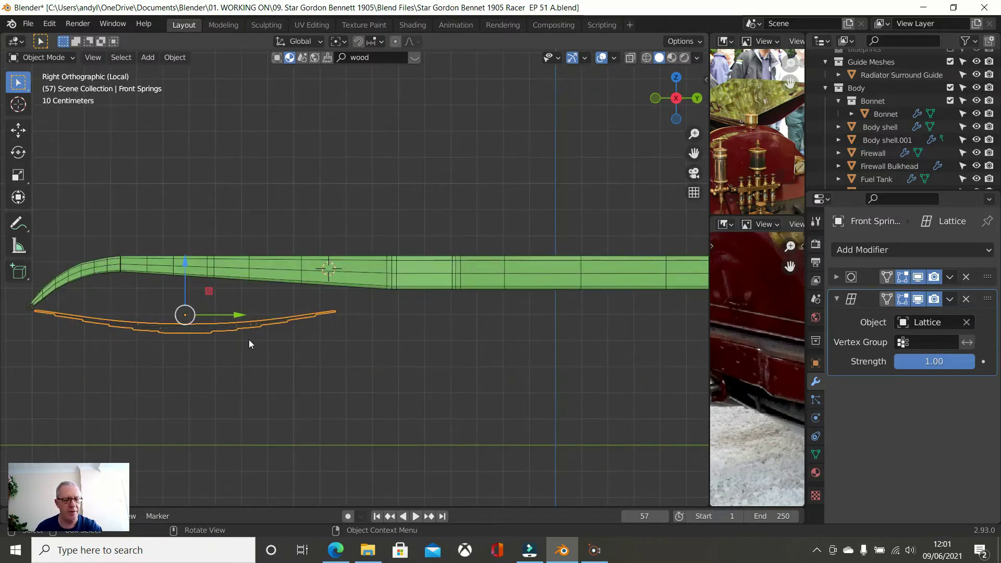
key(Tab)
shift+middle_drag(246, 339, 446, 355)
scroll(353, 348, up, 1)
scroll(353, 348, up, 2)
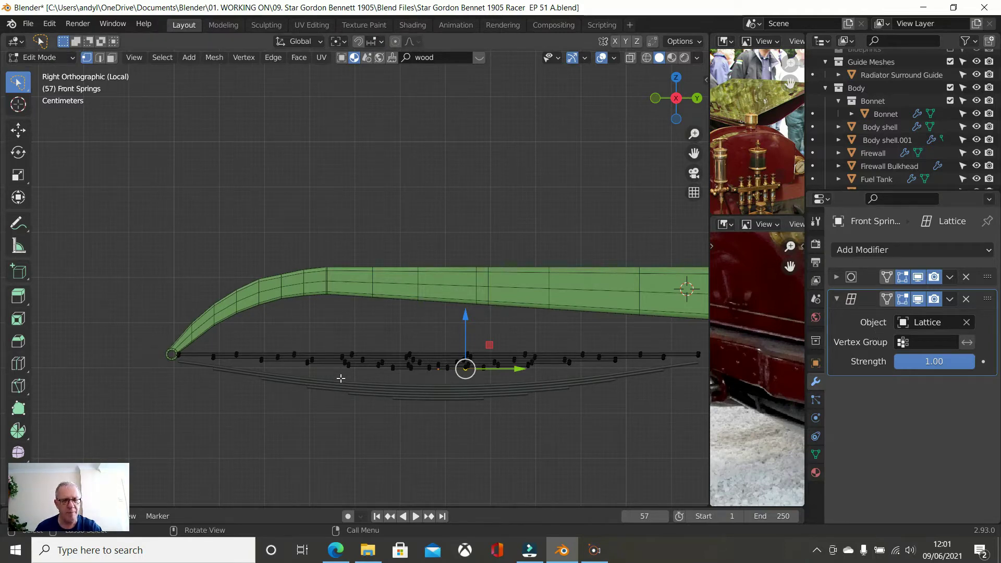
key(Tab)
key(Tab)
key(Tab)
key(Tab)
key(Tab)
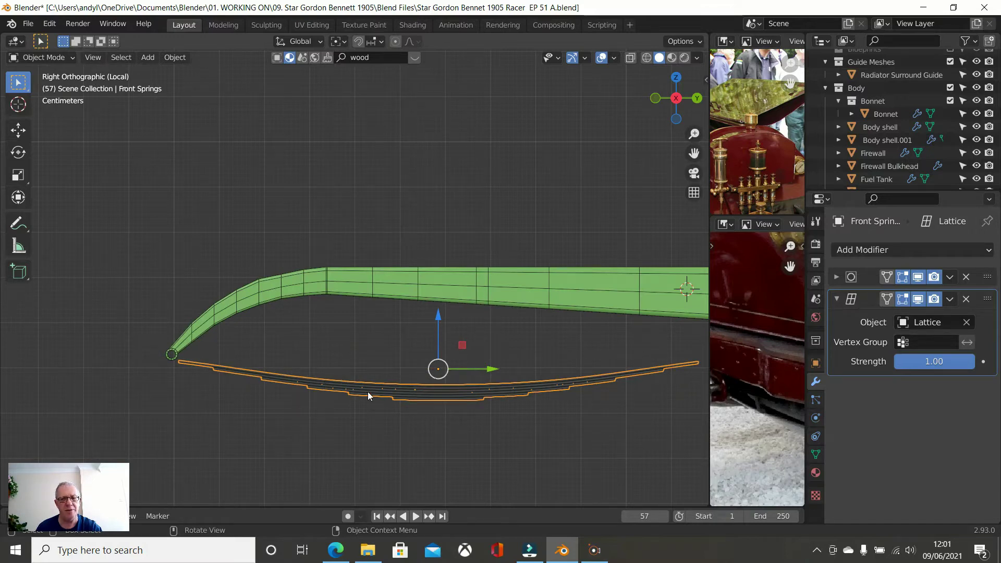
key(Tab)
key(Tab)
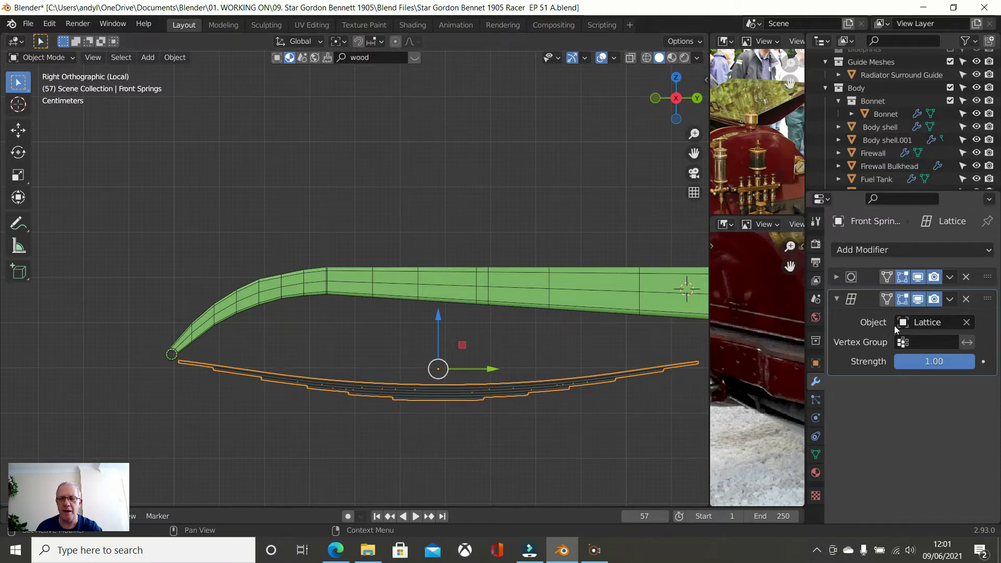
- Apply the Lattice modifier on the Front Springs and check the resulting mesh in Edit Mode
click(950, 300)
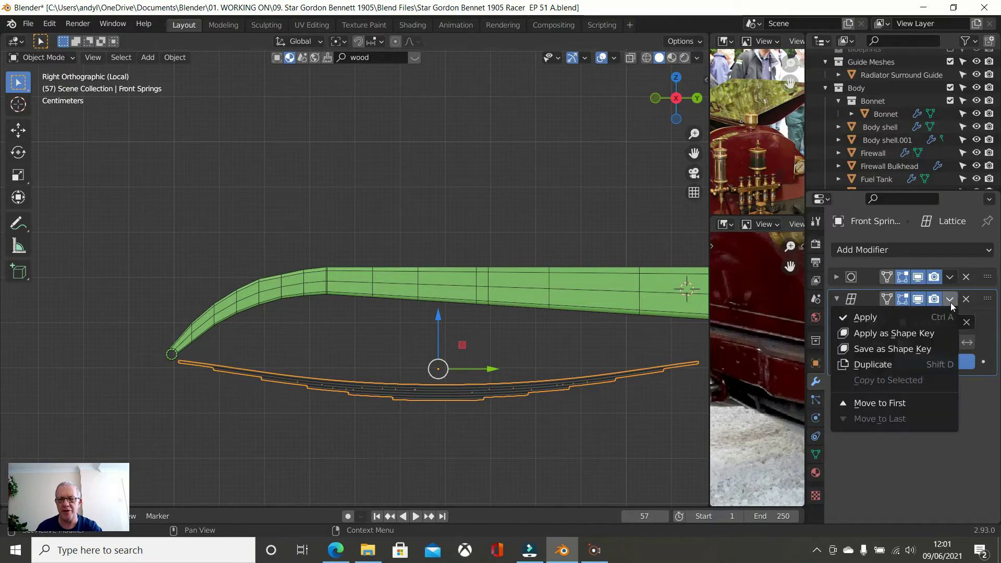
click(877, 320)
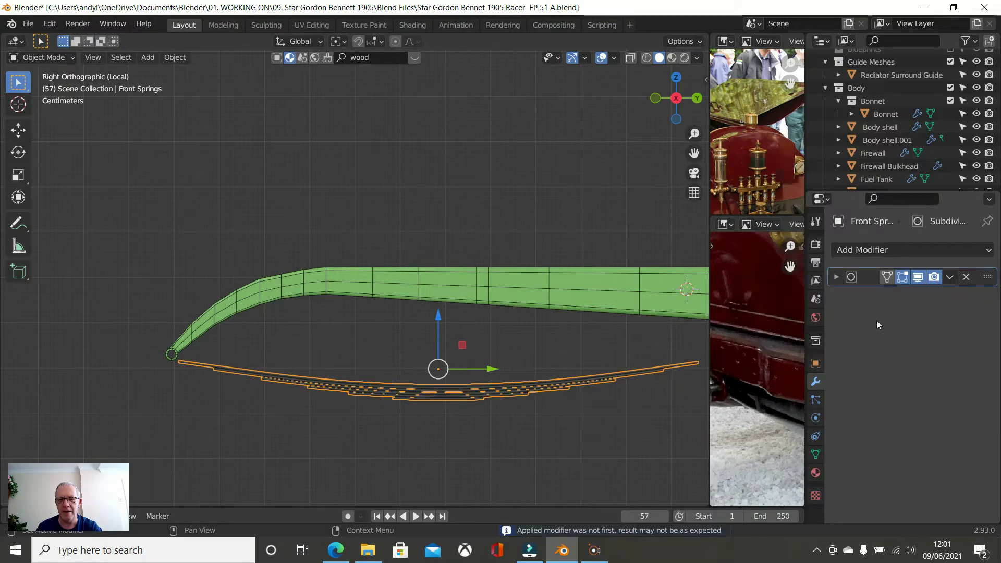
scroll(431, 384, up, 3)
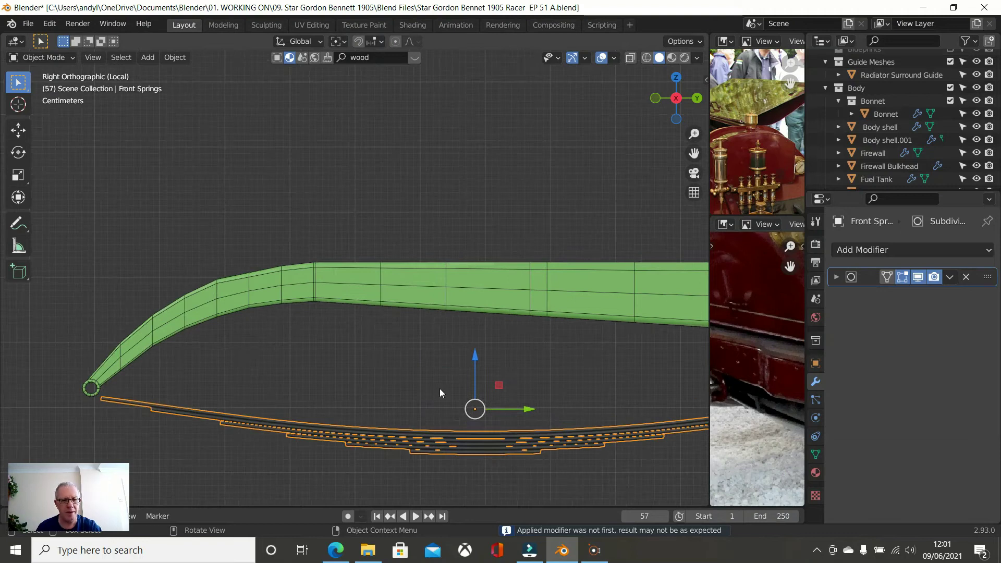
key(Tab)
scroll(431, 424, up, 1)
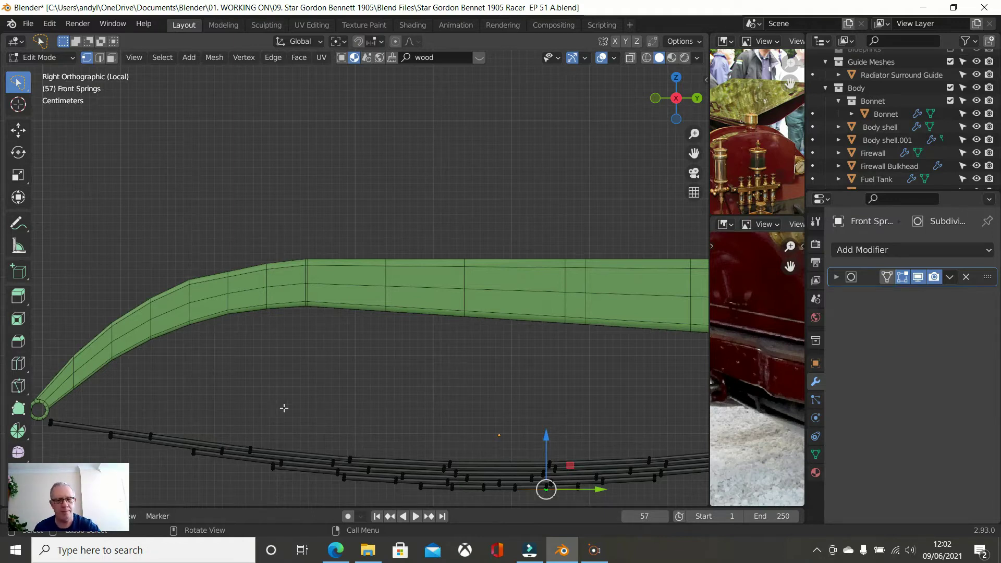
scroll(287, 407, down, 3)
shift+middle_drag(290, 405, 411, 311)
scroll(396, 313, up, 2)
scroll(360, 315, up, 1)
scroll(308, 229, up, 1)
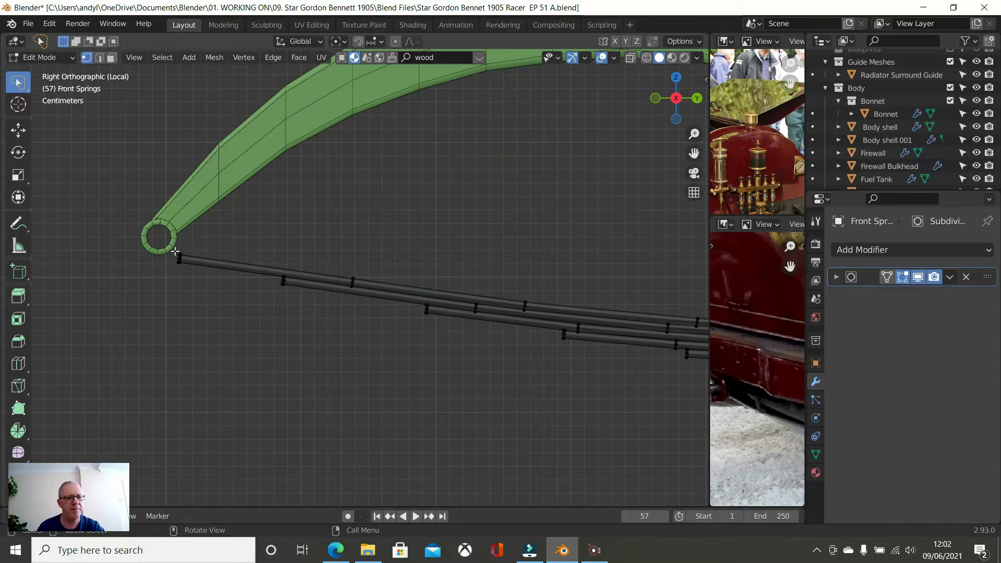
key(Tab)
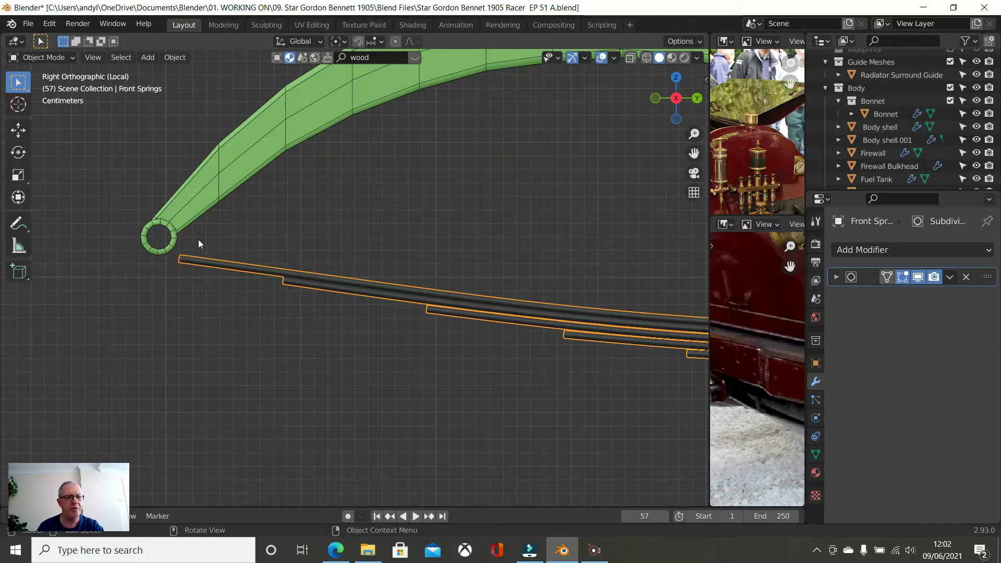
- Open the Chassis Main Rails in Edit Mode at the round spring eye on the front end
click(182, 221)
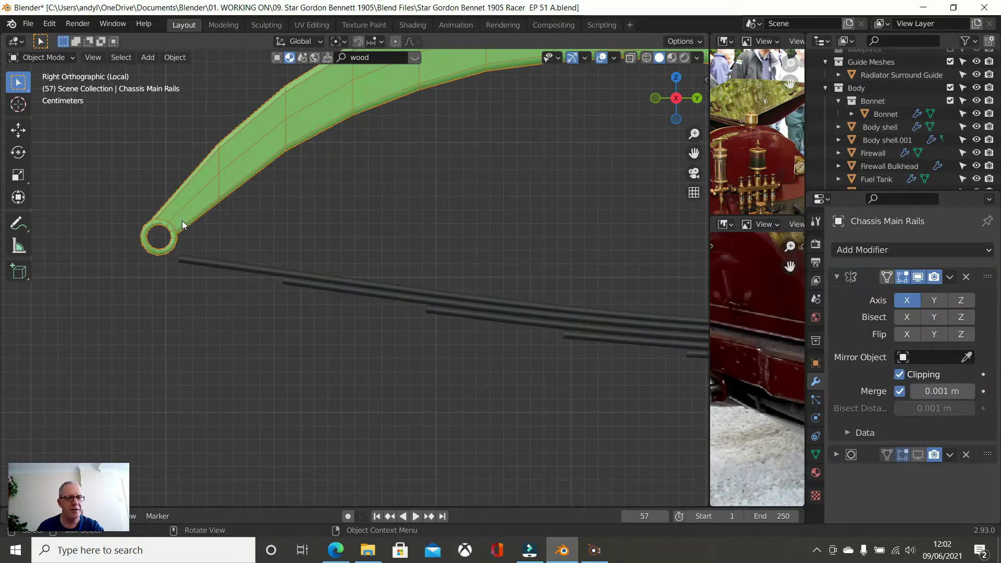
shift+middle_drag(195, 233, 260, 264)
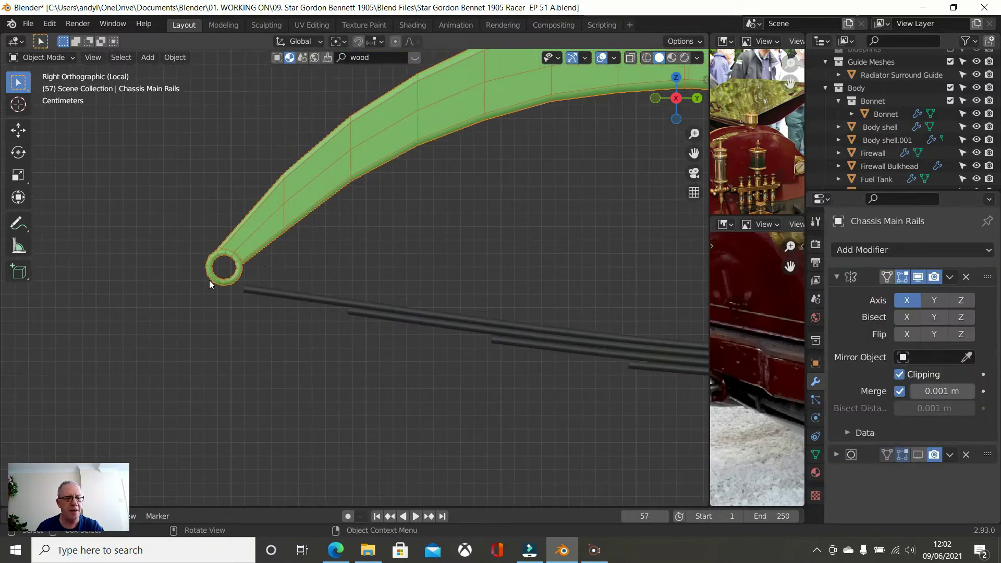
scroll(208, 280, up, 2)
scroll(208, 272, down, 10)
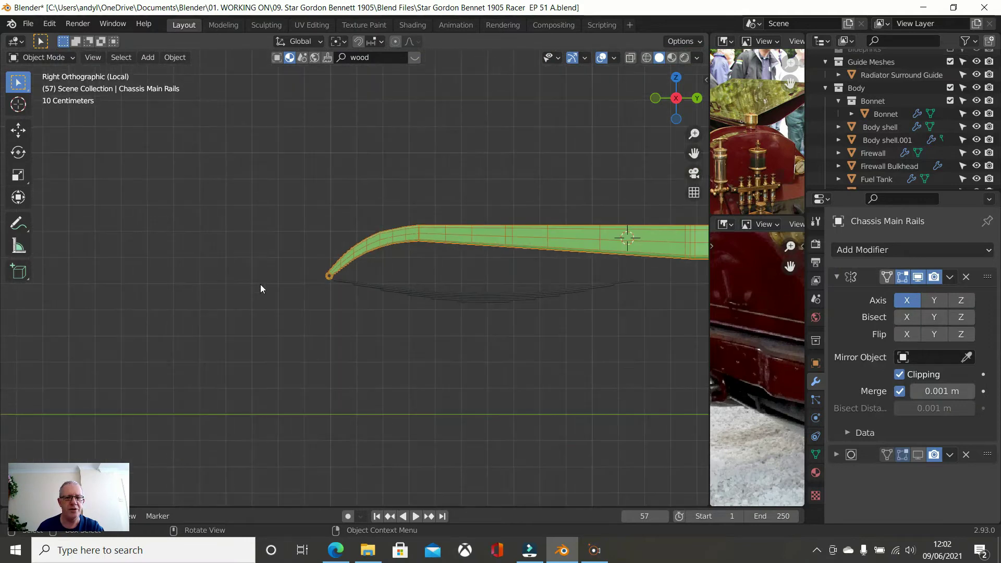
mouse_move(387, 321)
middle_down()
mouse_move(395, 319)
mouse_move(386, 317)
middle_up()
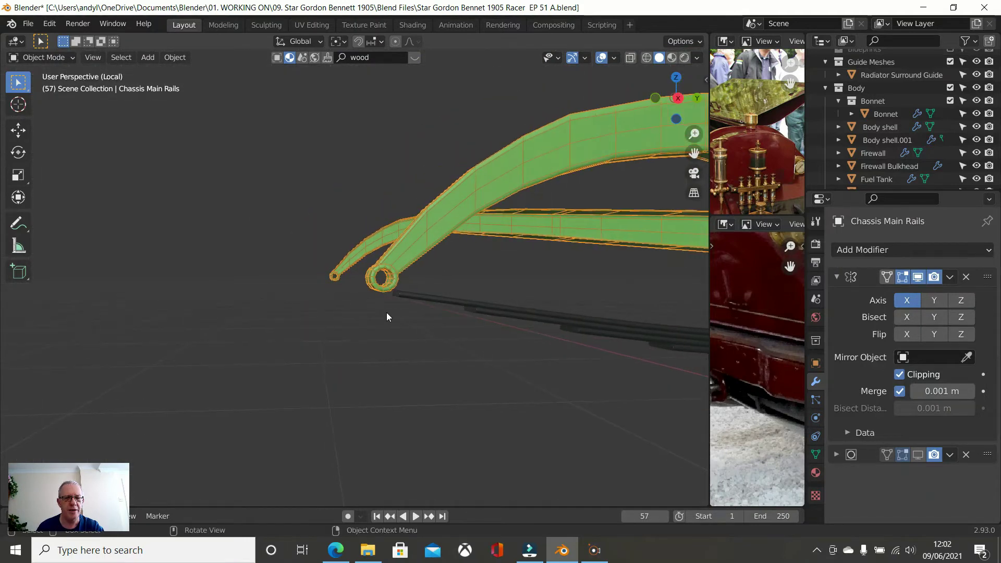
key(Tab)
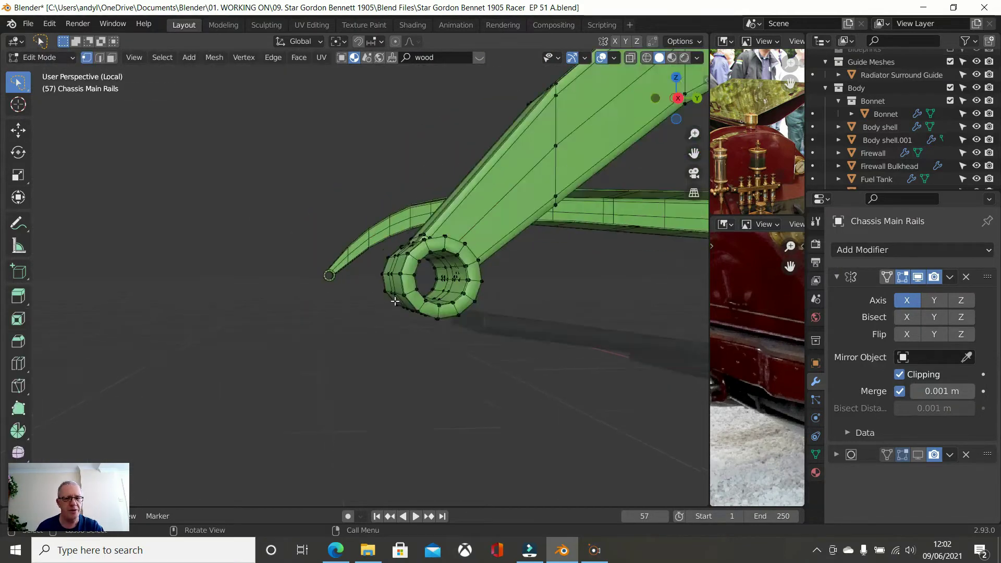
scroll(390, 306, up, 5)
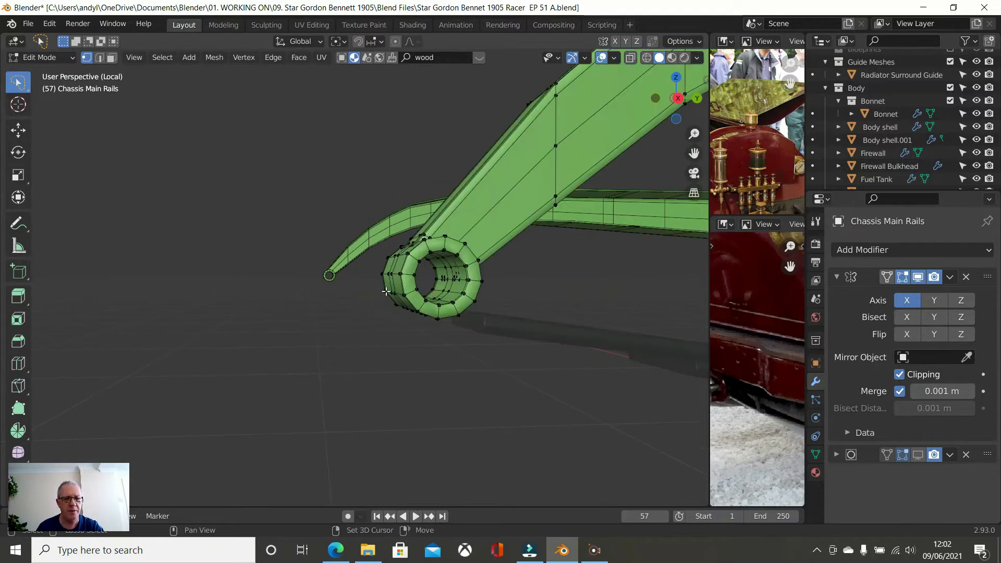
scroll(418, 295, up, 2)
middle_drag(407, 297, 410, 306)
scroll(409, 307, down, 3)
scroll(409, 308, up, 3)
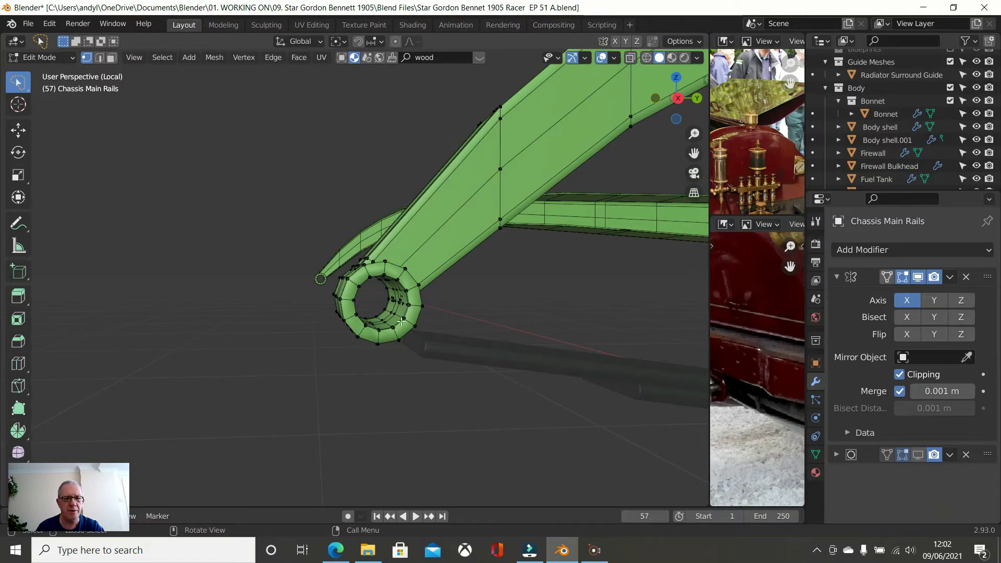
alt+click(409, 320)
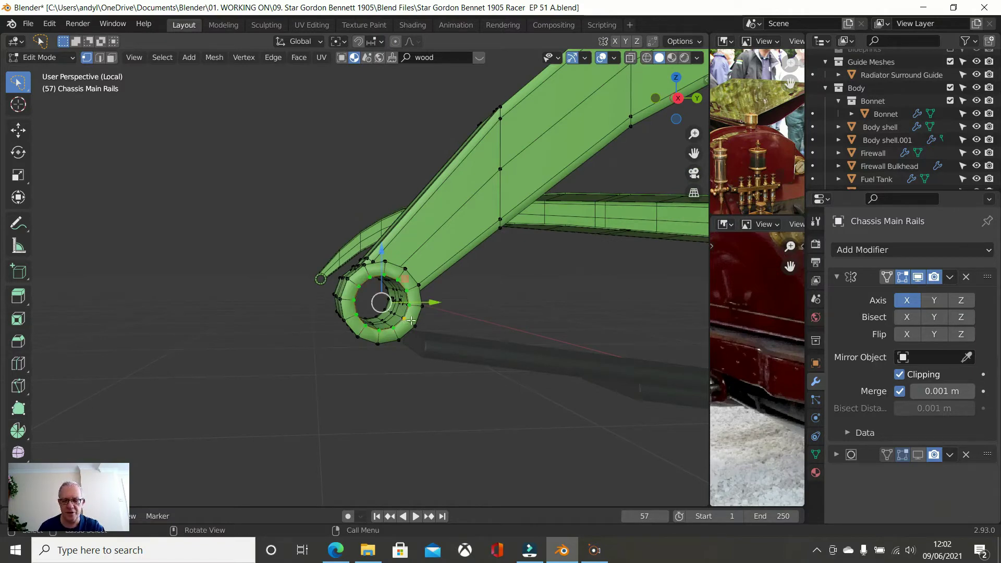
key(ctrl+KP_Add)
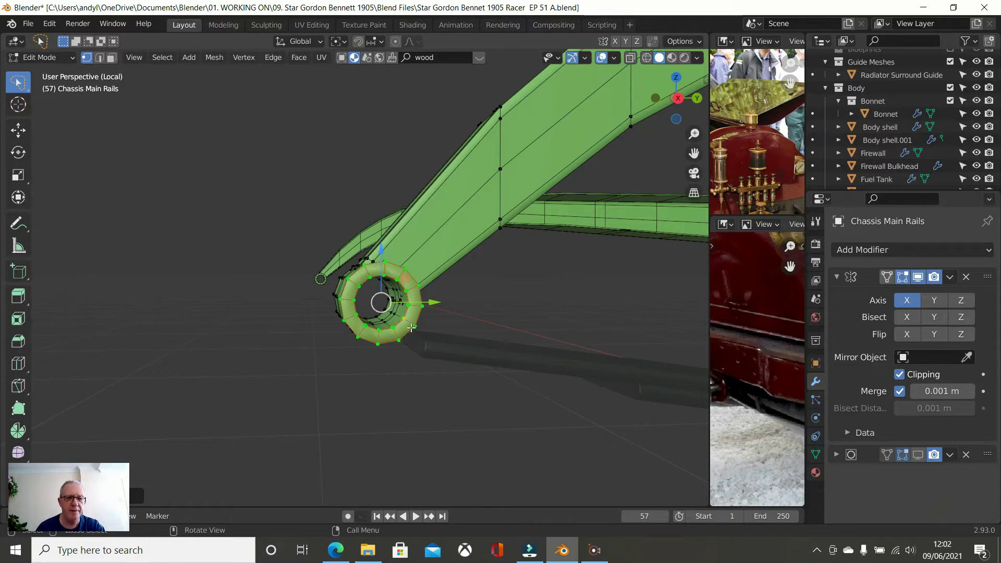
click(410, 395)
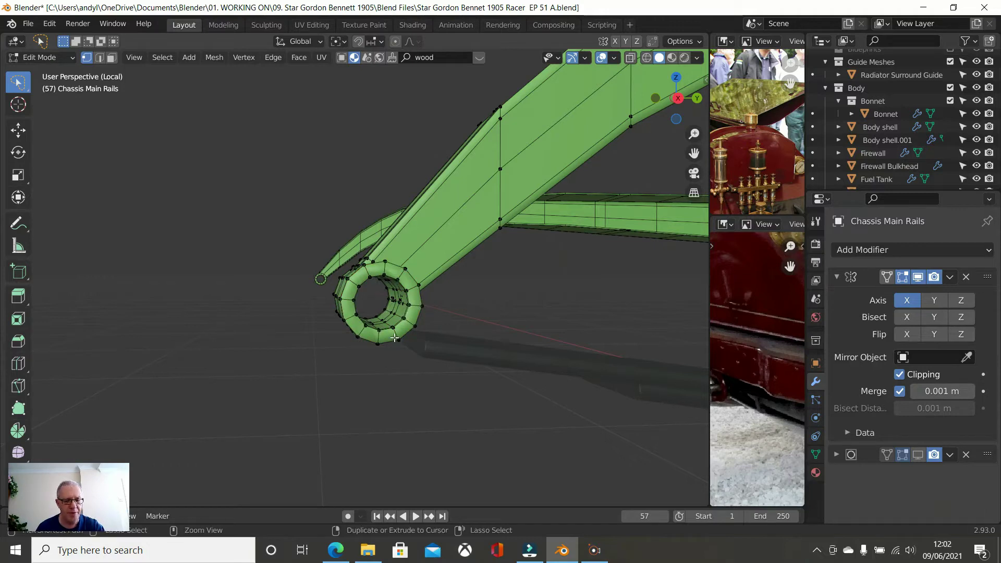
key(ctrl+r)
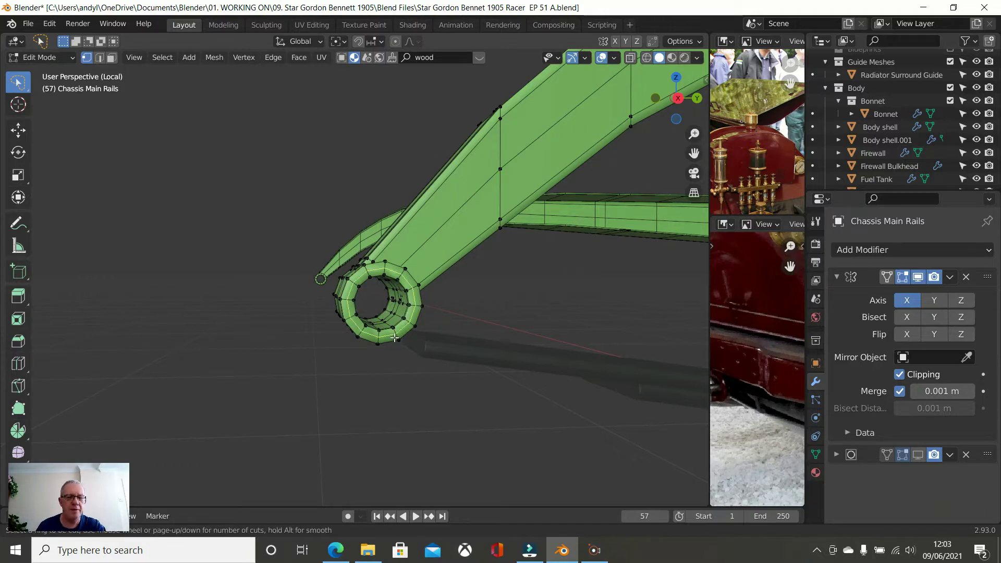
click(394, 338)
click(398, 365)
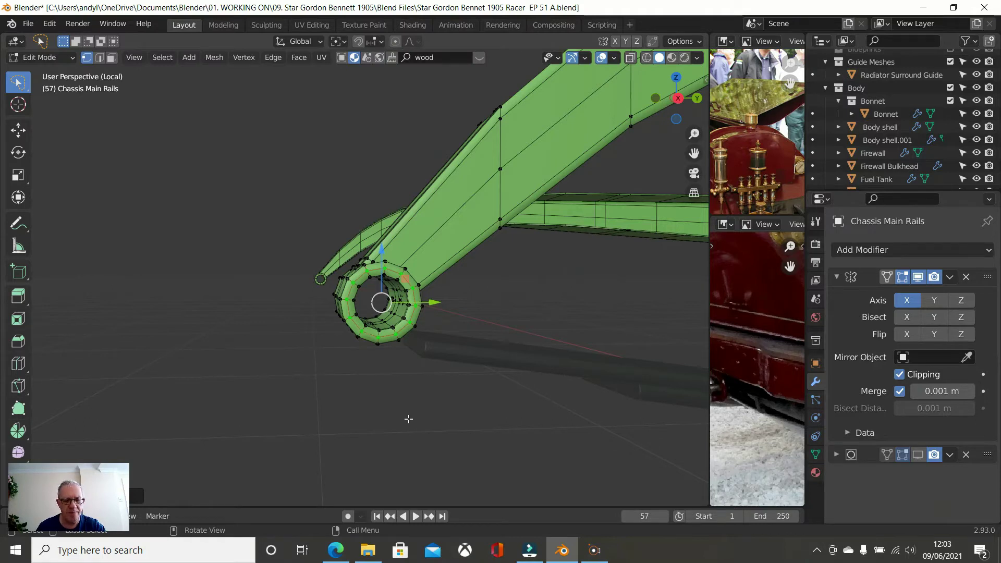
click(408, 418)
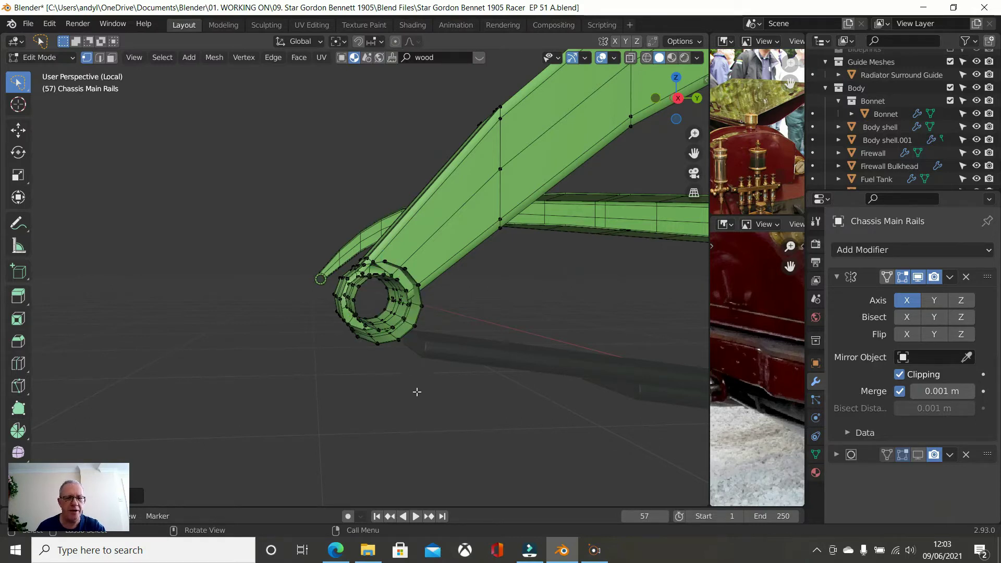
scroll(416, 393, down, 5)
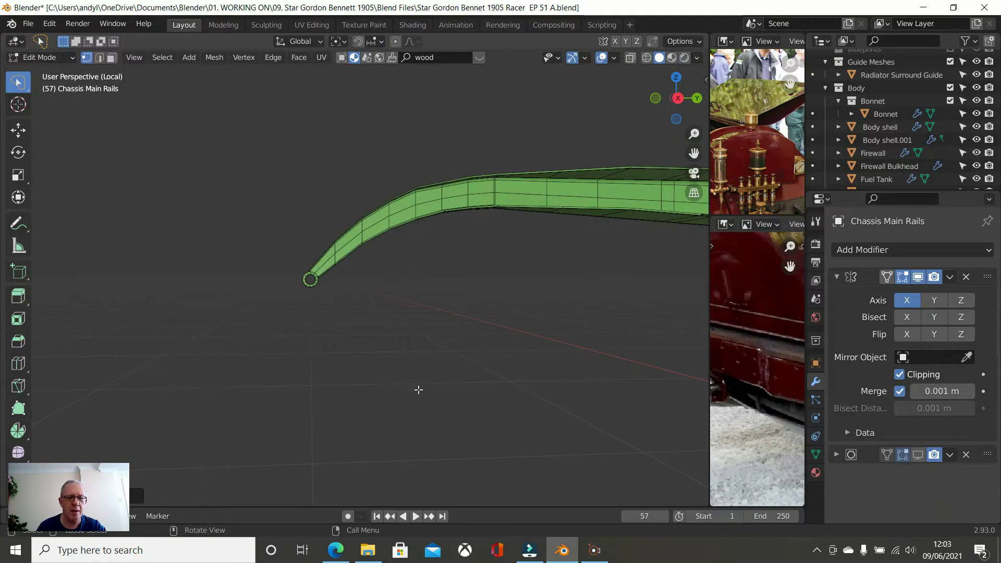
scroll(418, 389, down, 2)
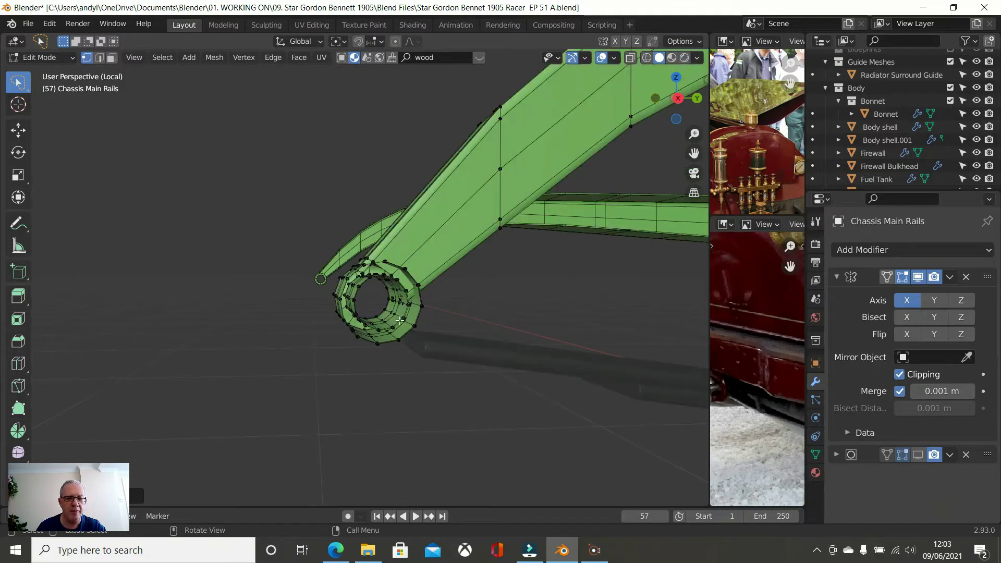
key(l)
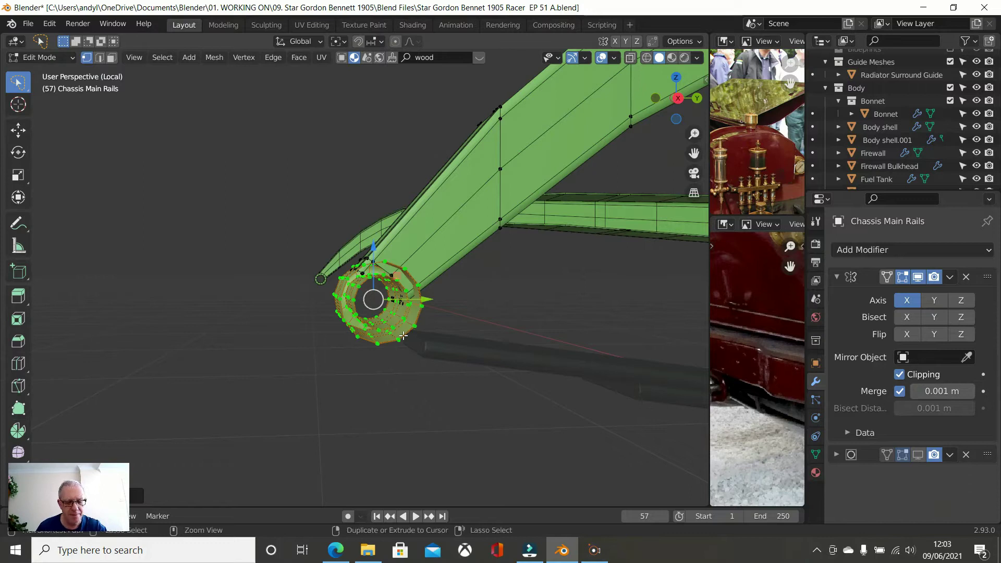
key(ctrl+z)
key(ctrl+z)
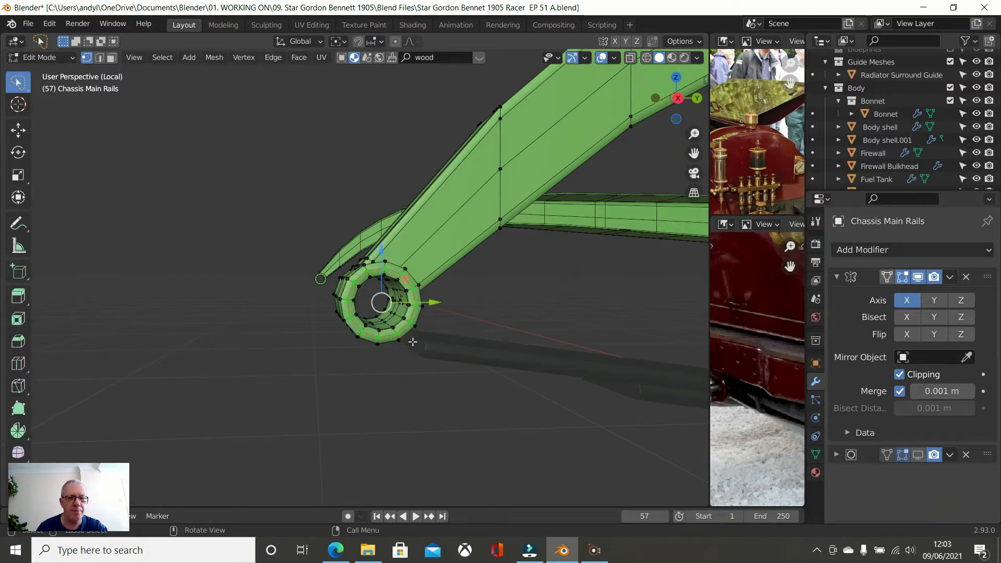
key(alt+a)
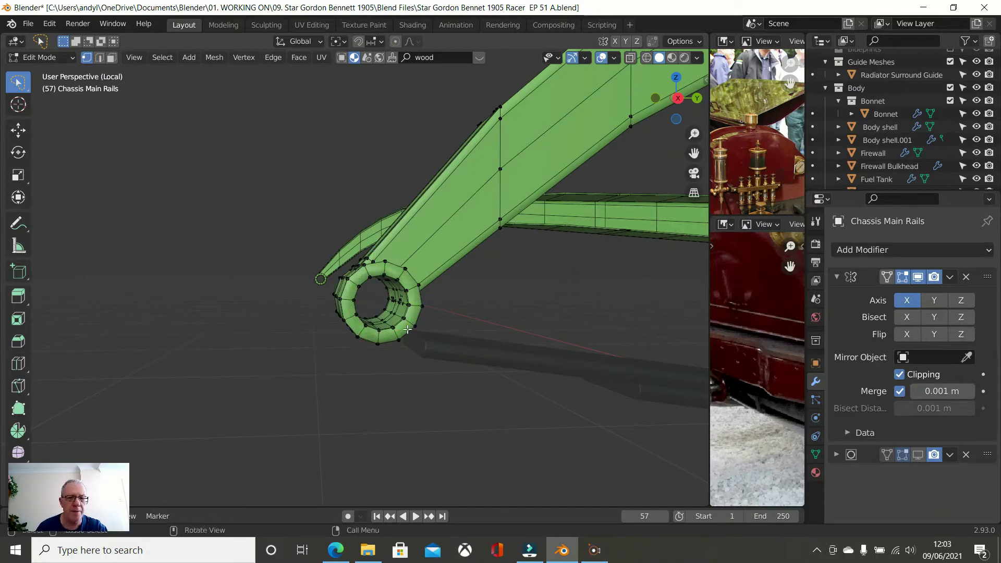
- Add two edge loops around the front end face of the chassis rail's round spring eye
click(406, 318)
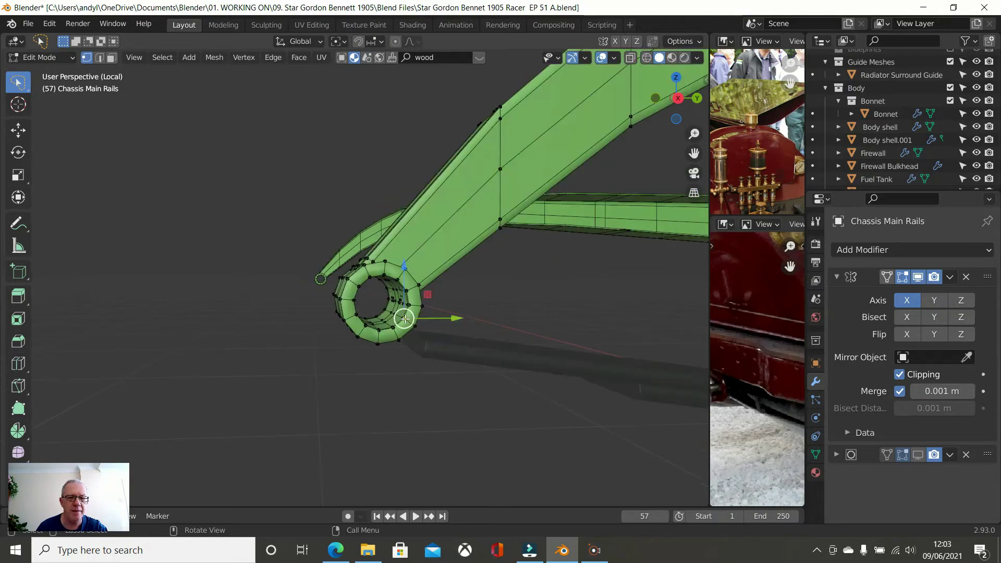
key(KP_Decimal)
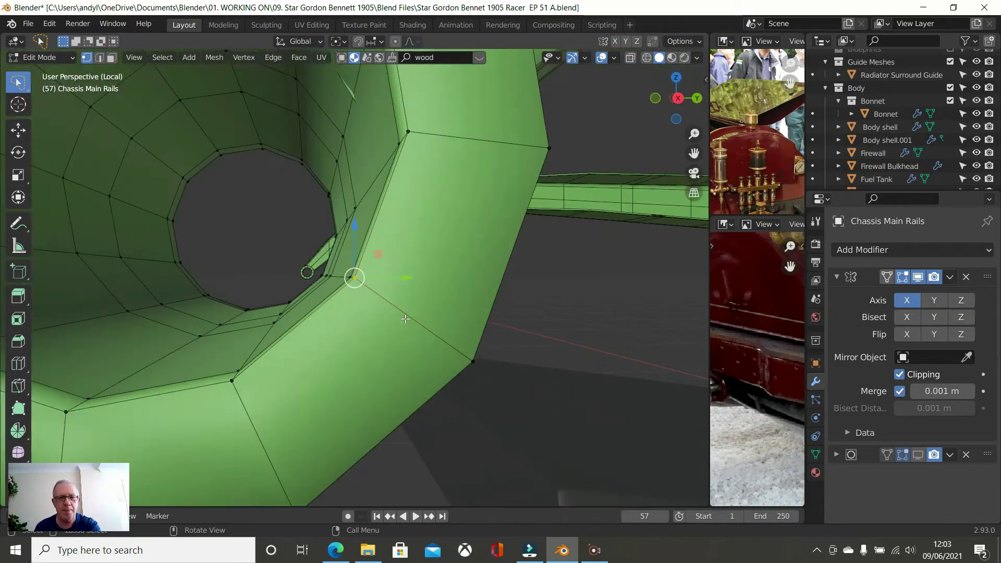
scroll(404, 319, down, 5)
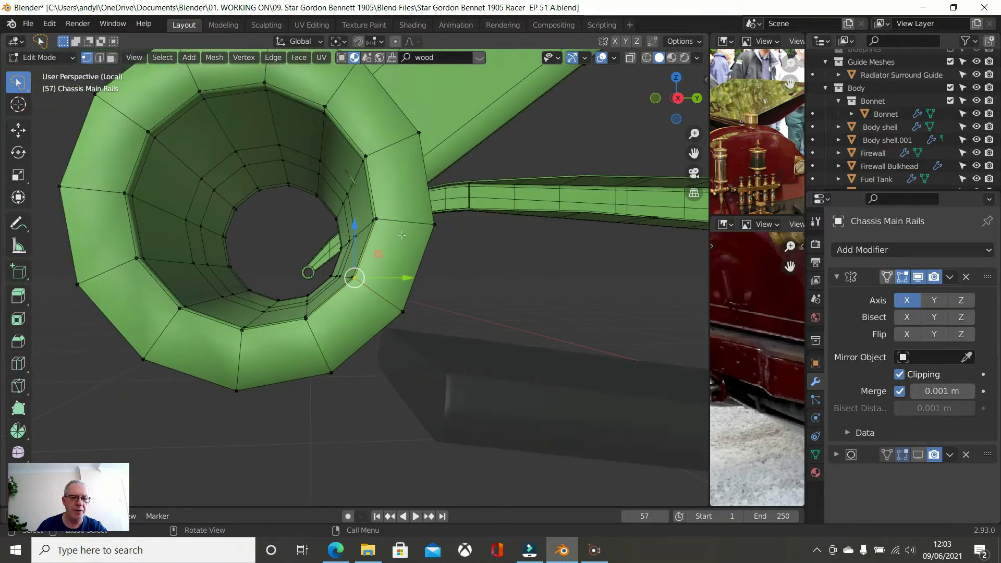
key(ctrl+r)
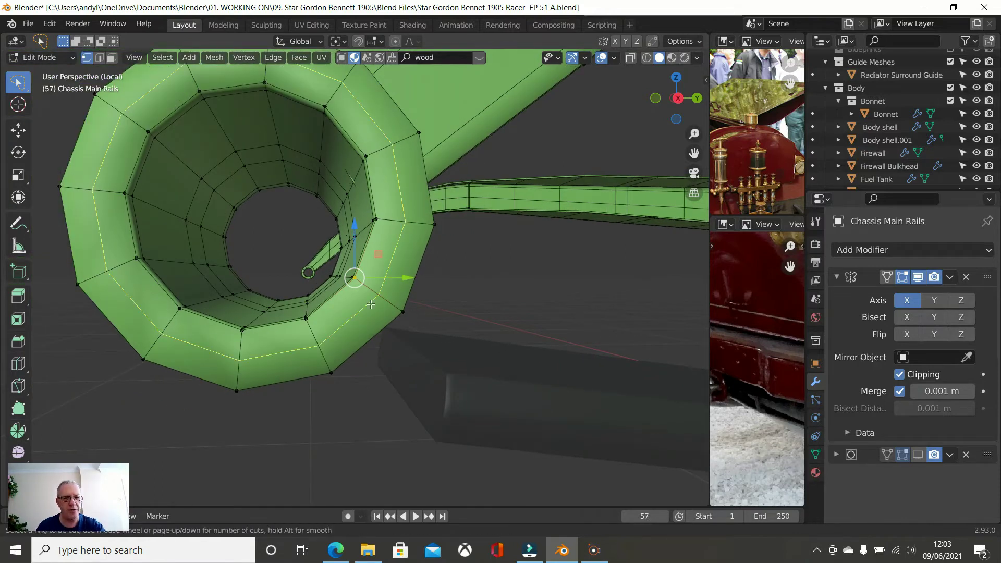
click(371, 304)
click(371, 304)
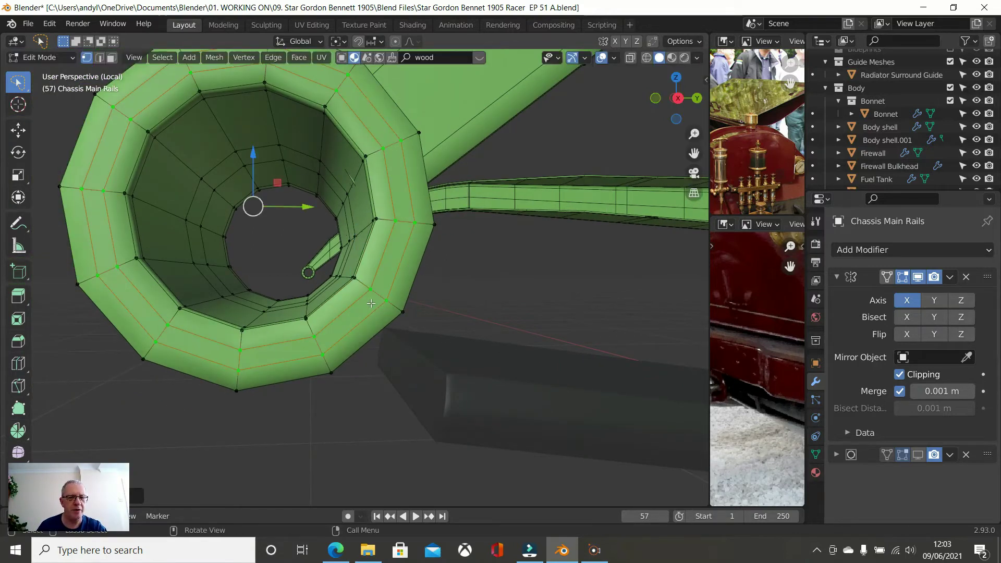
- Duplicate the inner bore faces of the spring eye in place and separate them into their own object
alt+click(332, 300)
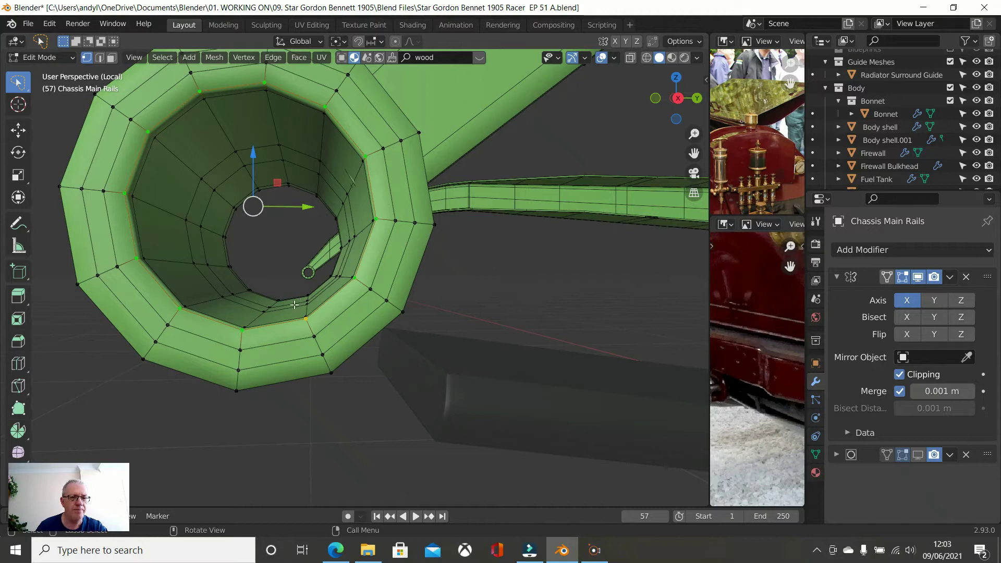
middle_drag(313, 317, 359, 341)
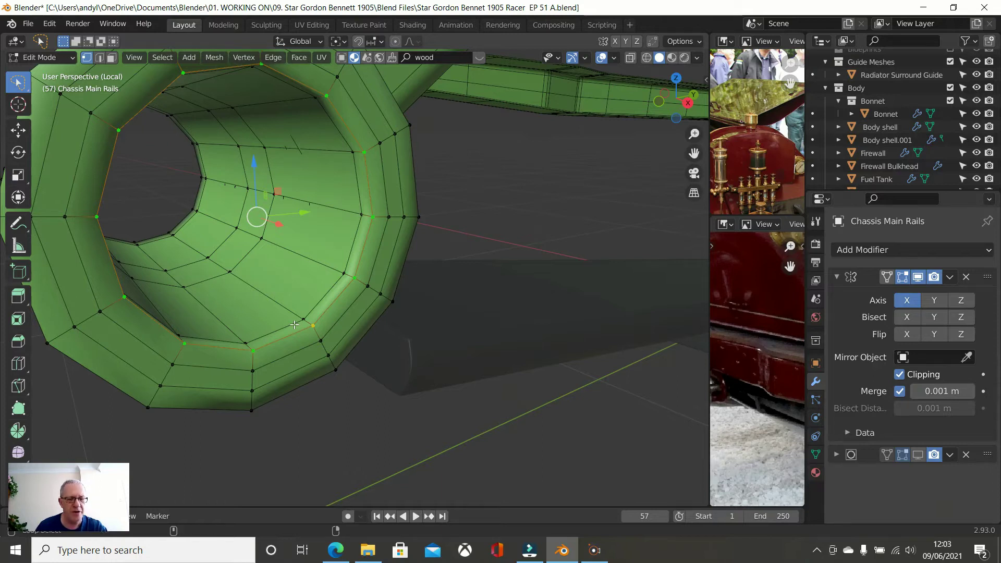
alt+shift+click(203, 281)
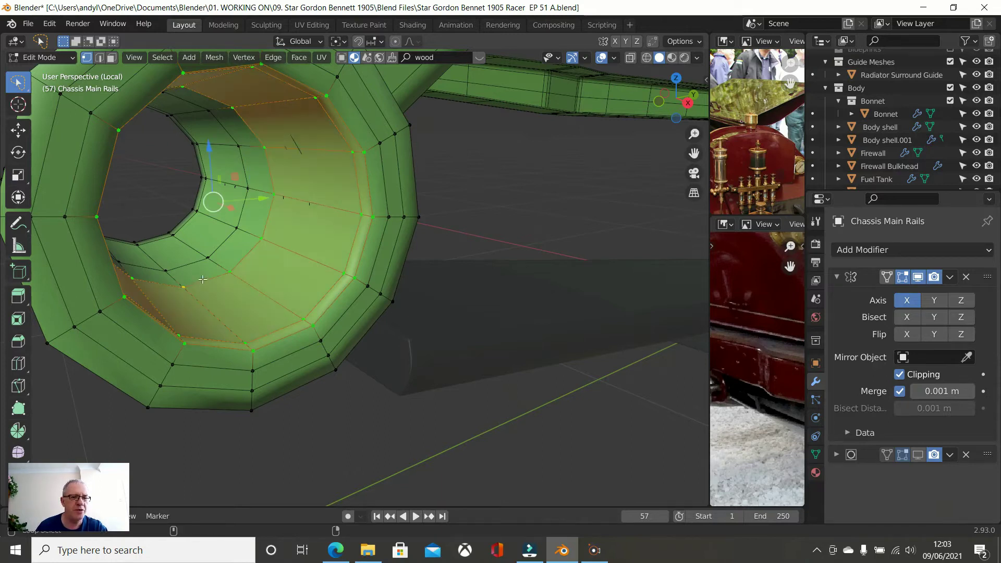
alt+shift+click(161, 238)
alt+shift+click(159, 238)
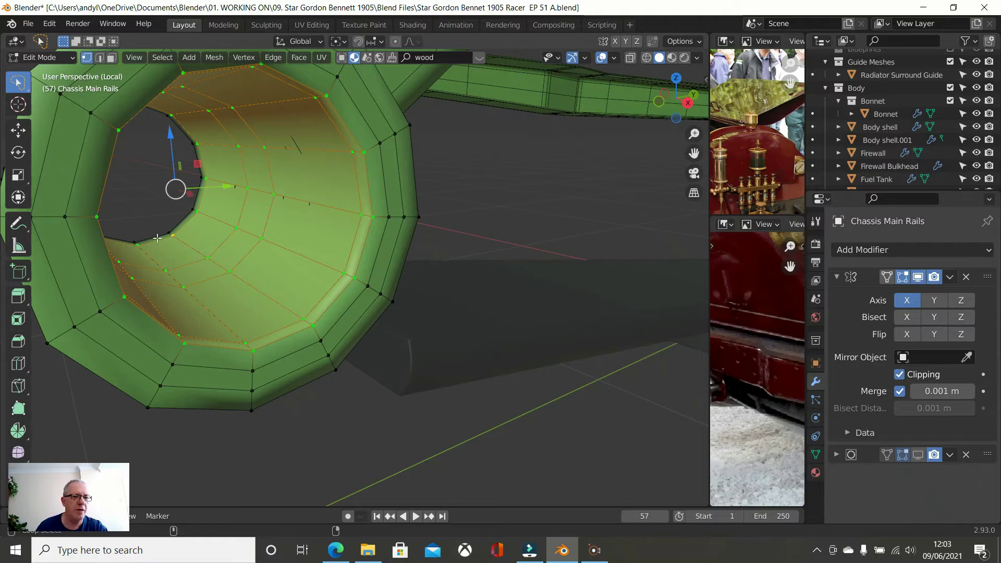
scroll(403, 344, down, 2)
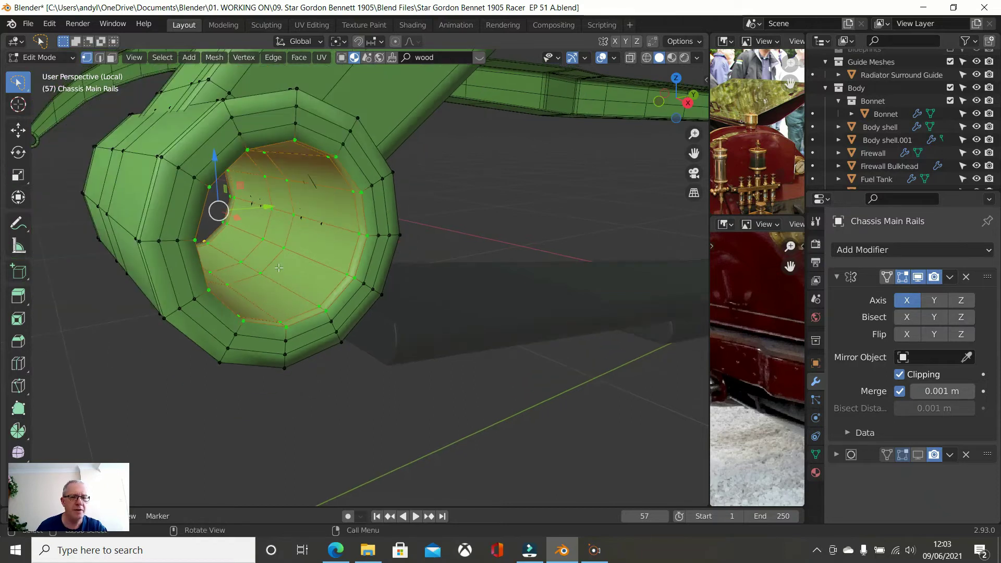
key(shift+d)
right_click(403, 345)
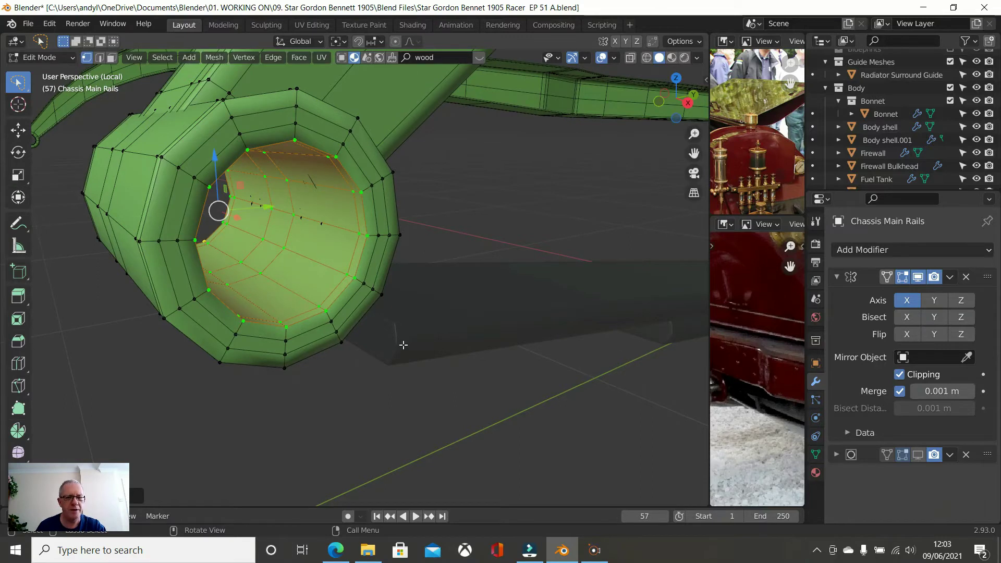
key(p)
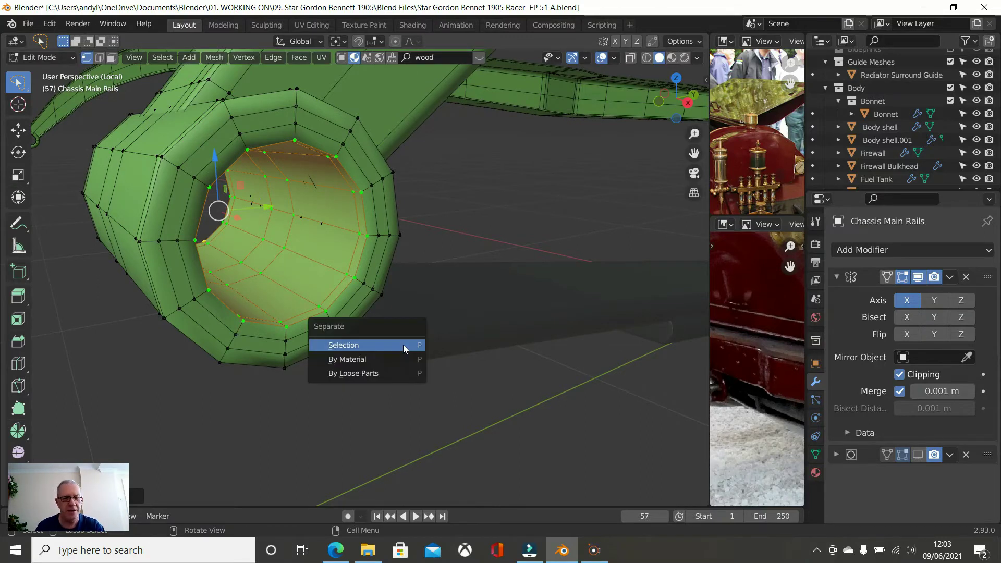
click(403, 345)
key(Tab)
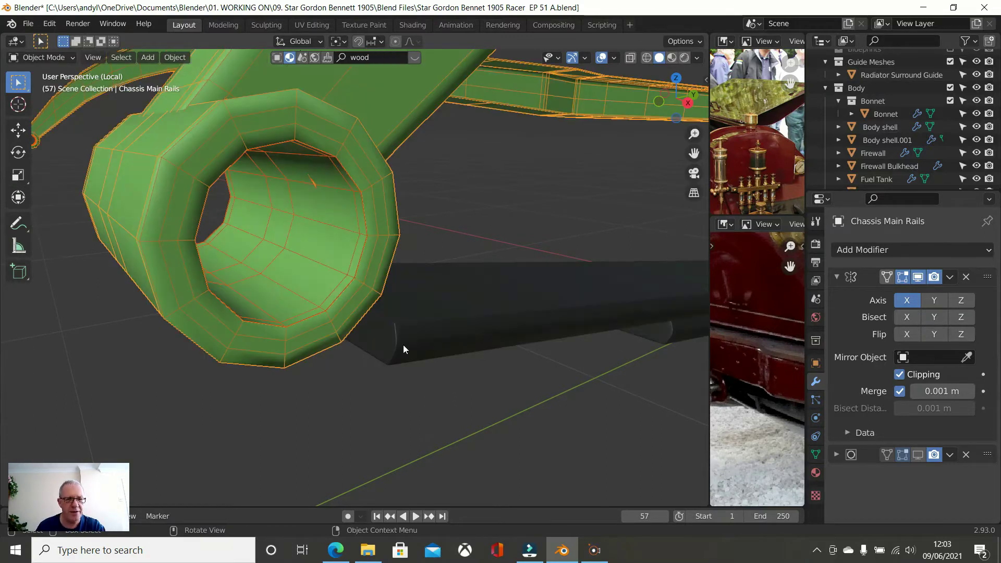
- Hide everything in the local view except the separated bore sleeve and the Front Springs
click(337, 300)
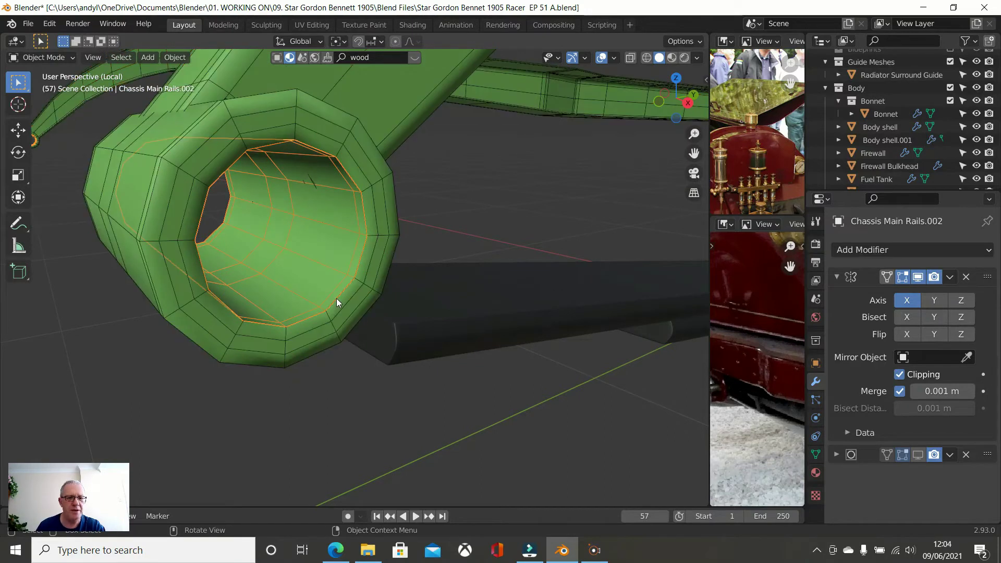
click(408, 324)
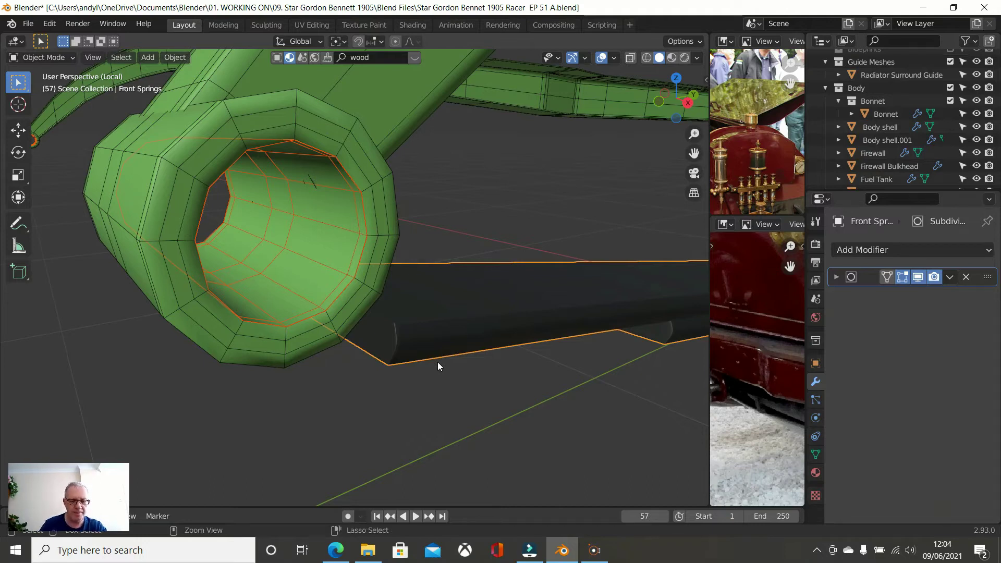
key(ctrl+i)
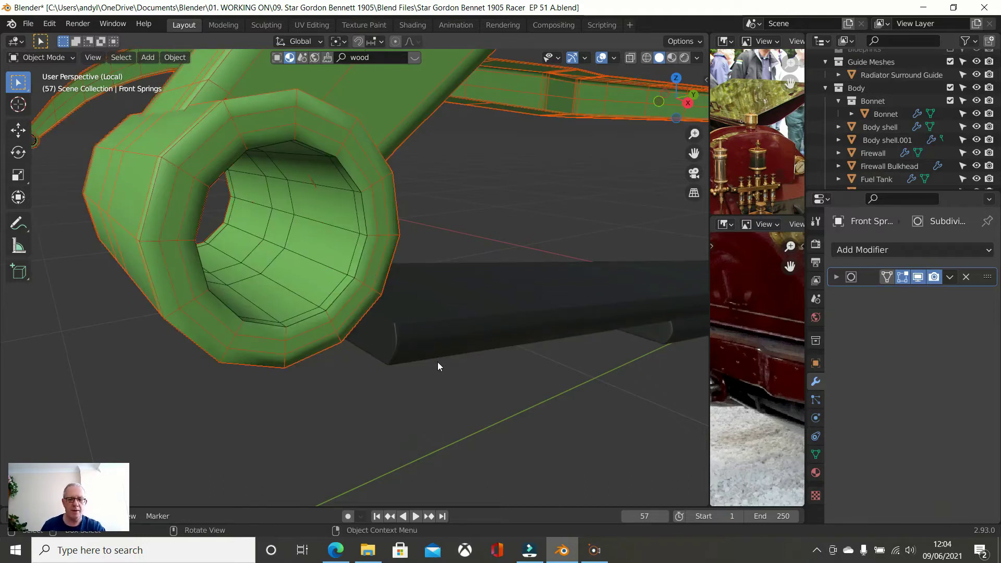
key(h)
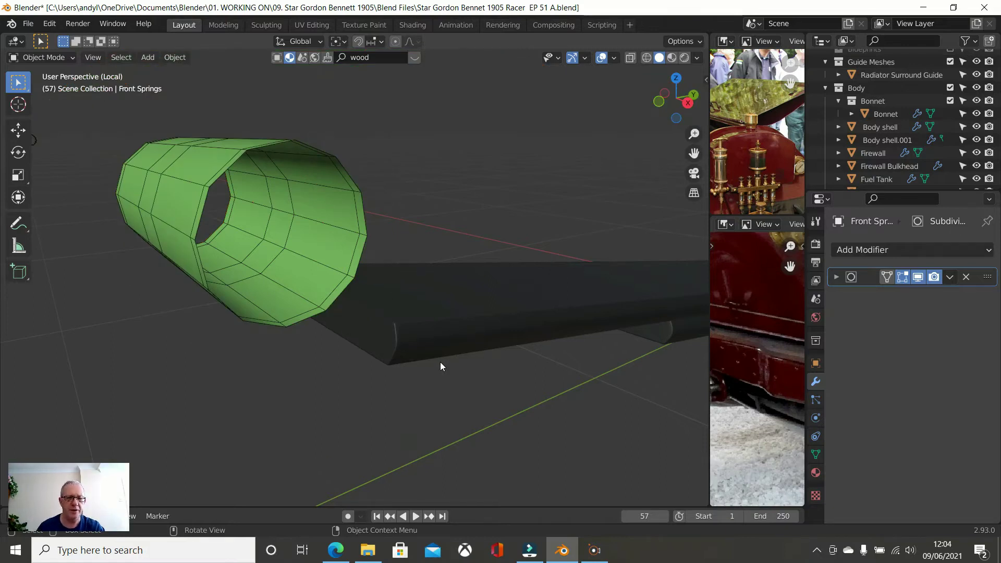
scroll(408, 346, down, 2)
middle_drag(338, 284, 281, 281)
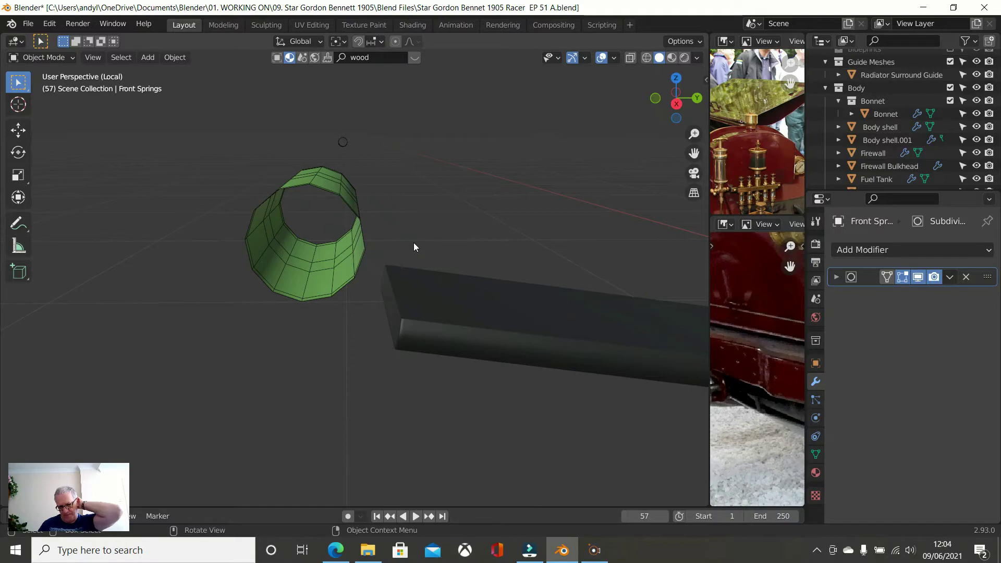
- Join the separated bore sleeve into the Front Springs object, keeping the Front Springs as the active object
click(413, 313)
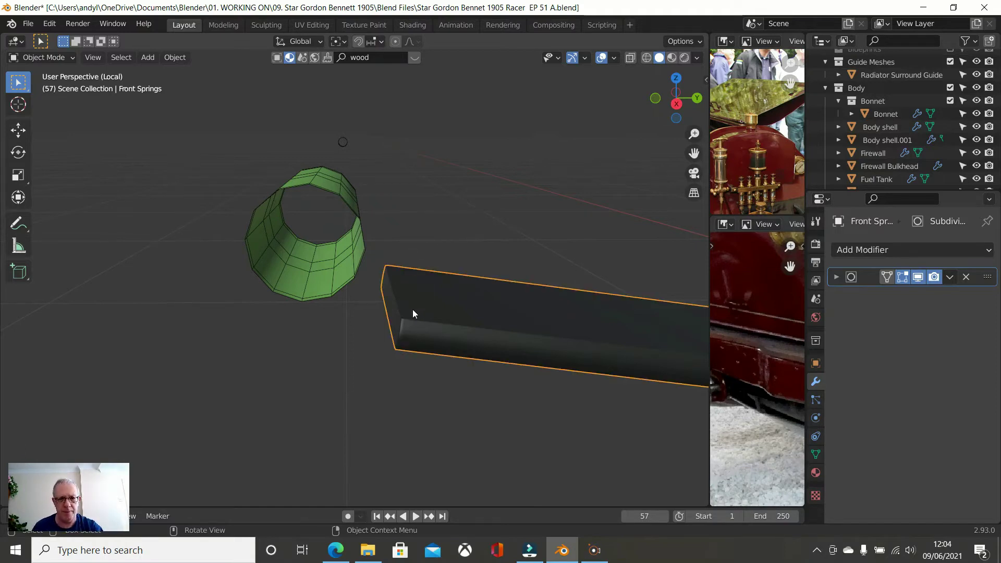
shift+click(350, 281)
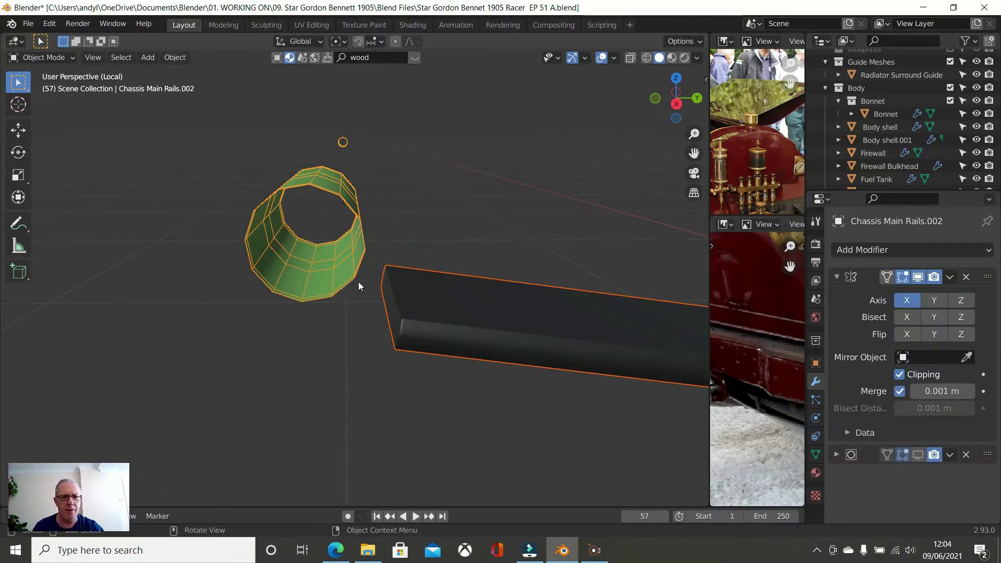
click(352, 271)
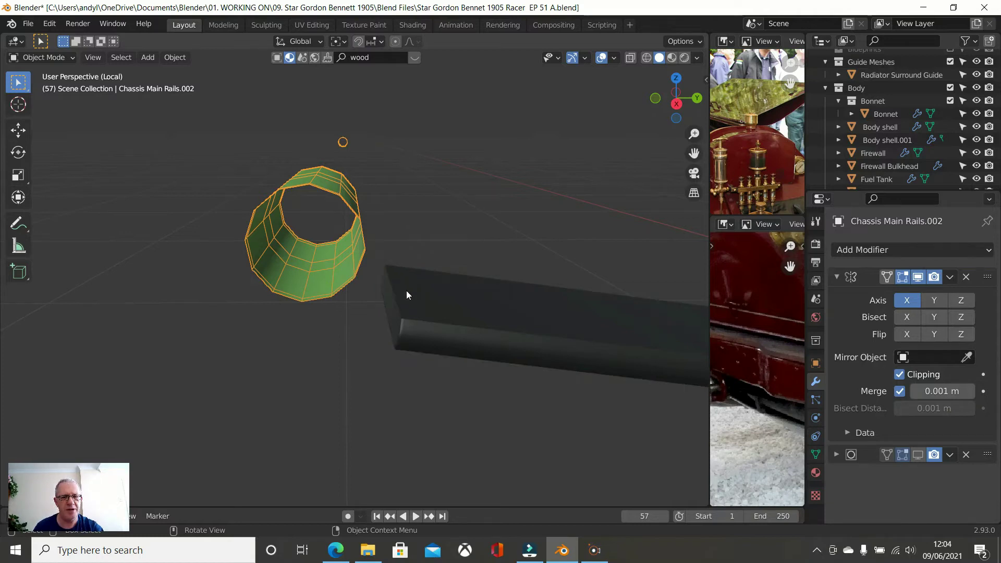
shift+click(439, 310)
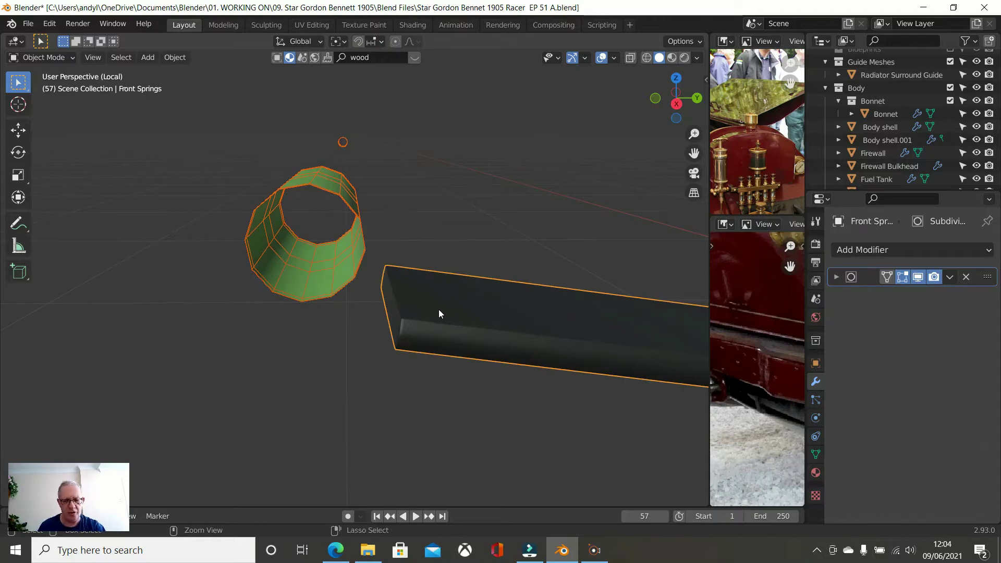
key(ctrl+2)
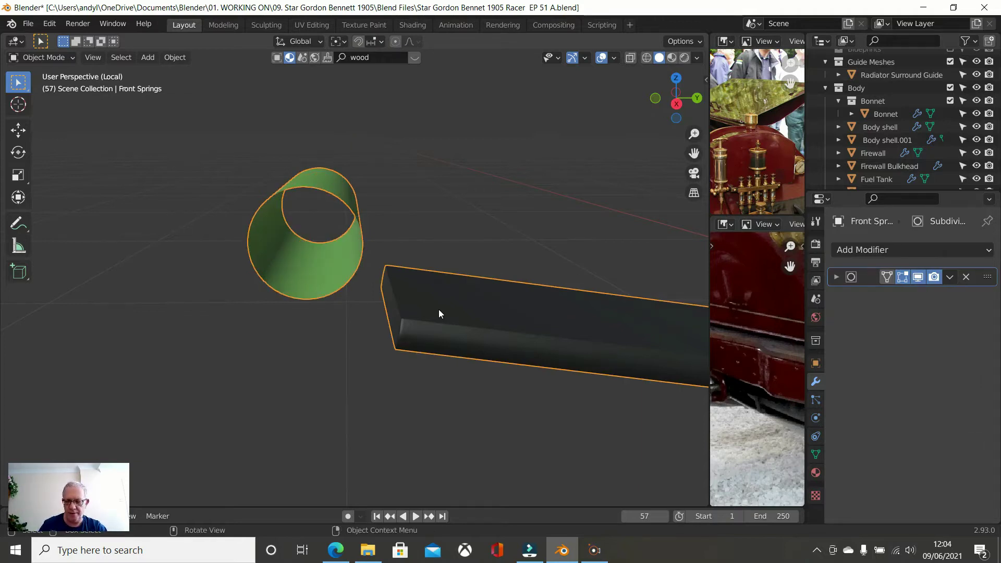
- In right orthographic view, dissolve the edge loop just behind the front end face of the top spring leaf
key(KP_3)
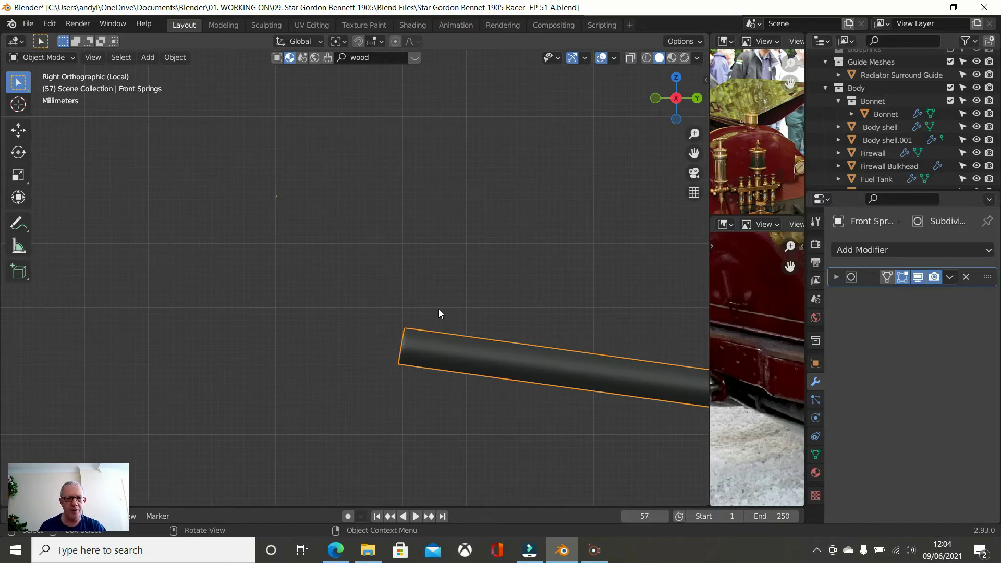
scroll(439, 309, down, 6)
key(KP_Decimal)
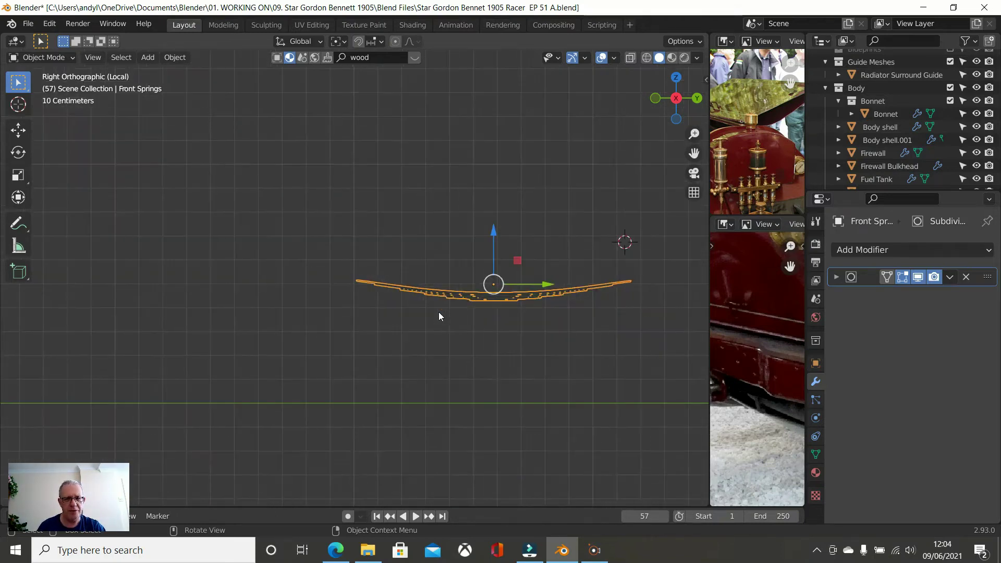
key(Tab)
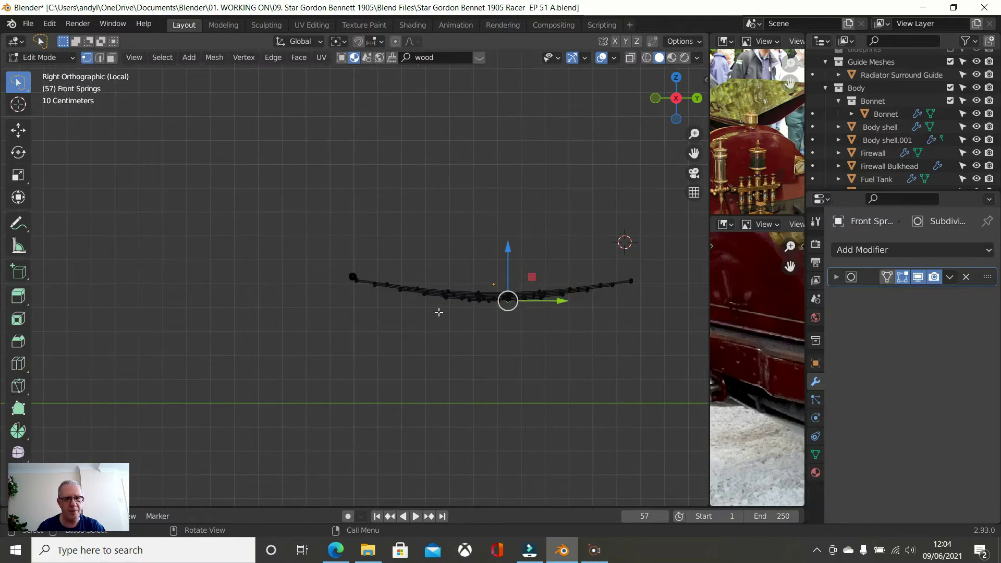
scroll(440, 310, up, 8)
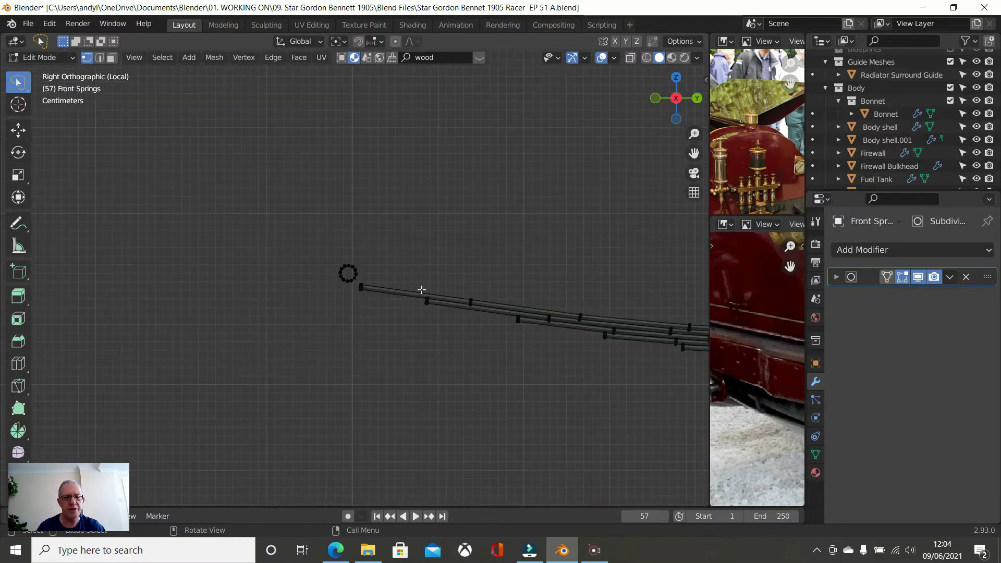
scroll(418, 286, up, 5)
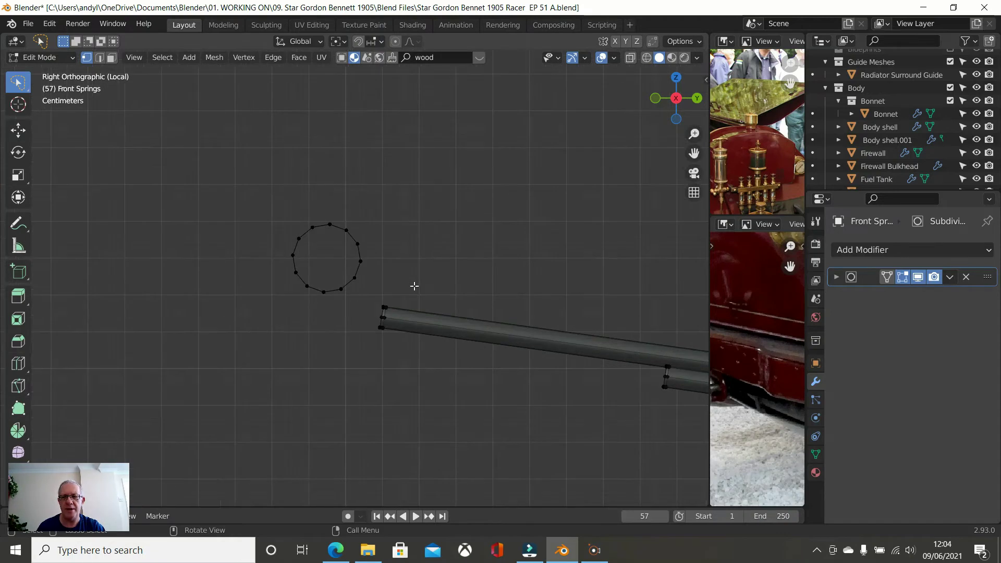
scroll(396, 271, up, 3)
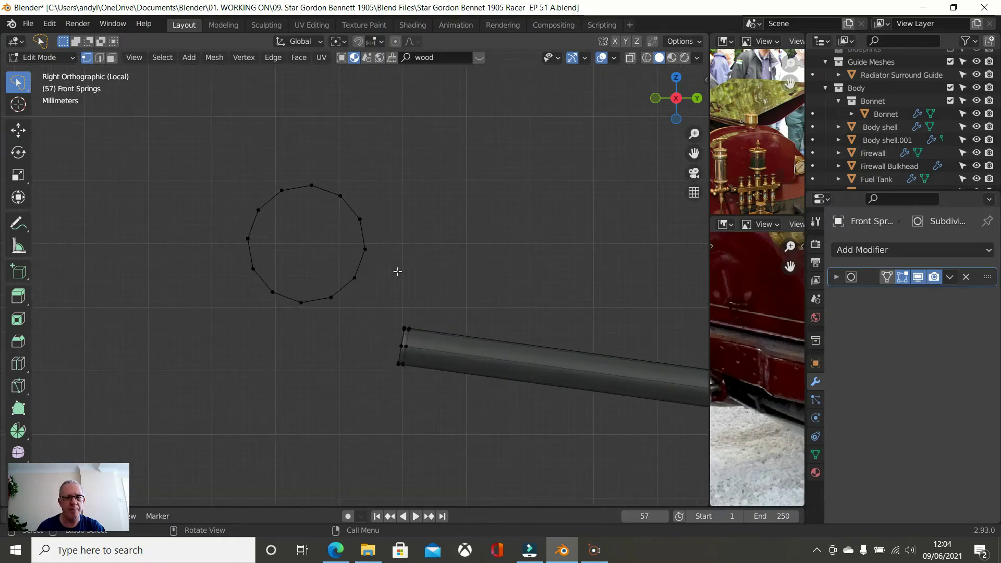
scroll(397, 270, up, 1)
scroll(438, 330, up, 2)
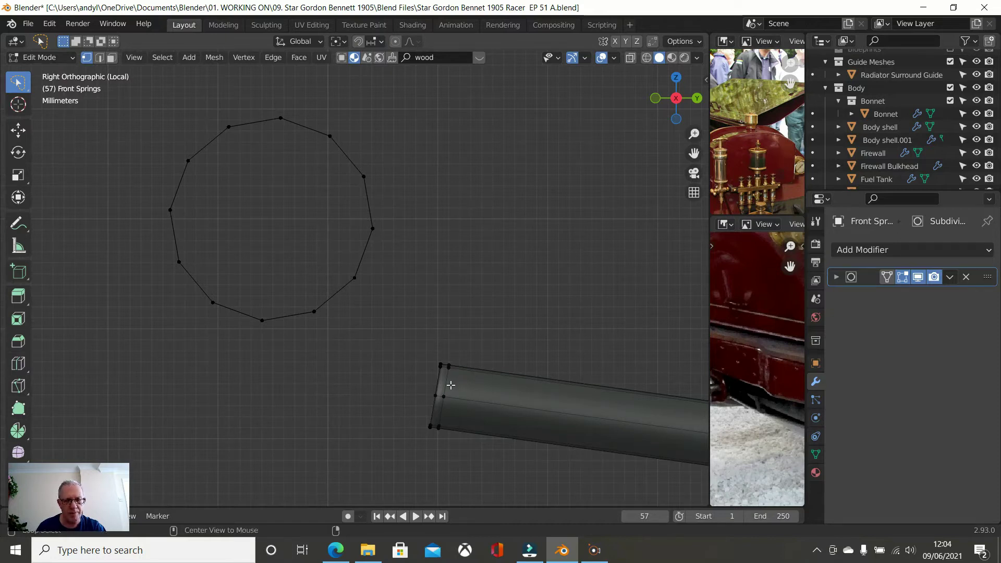
alt+click(451, 385)
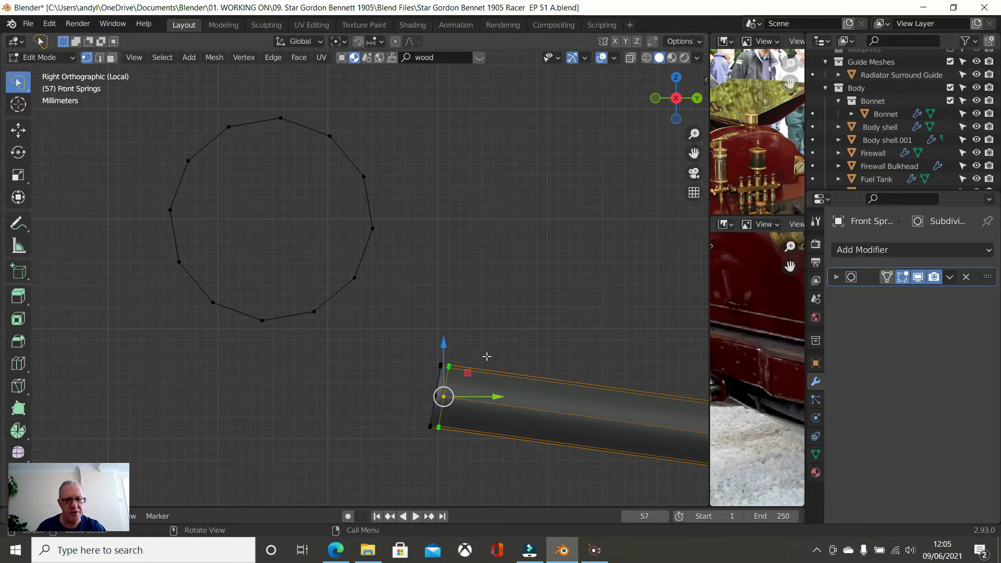
key(x)
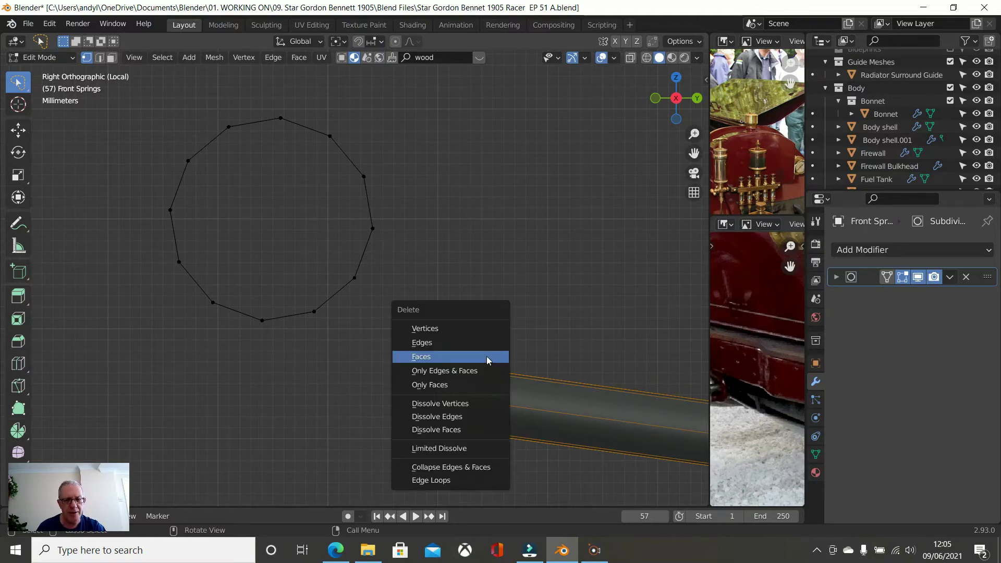
click(476, 409)
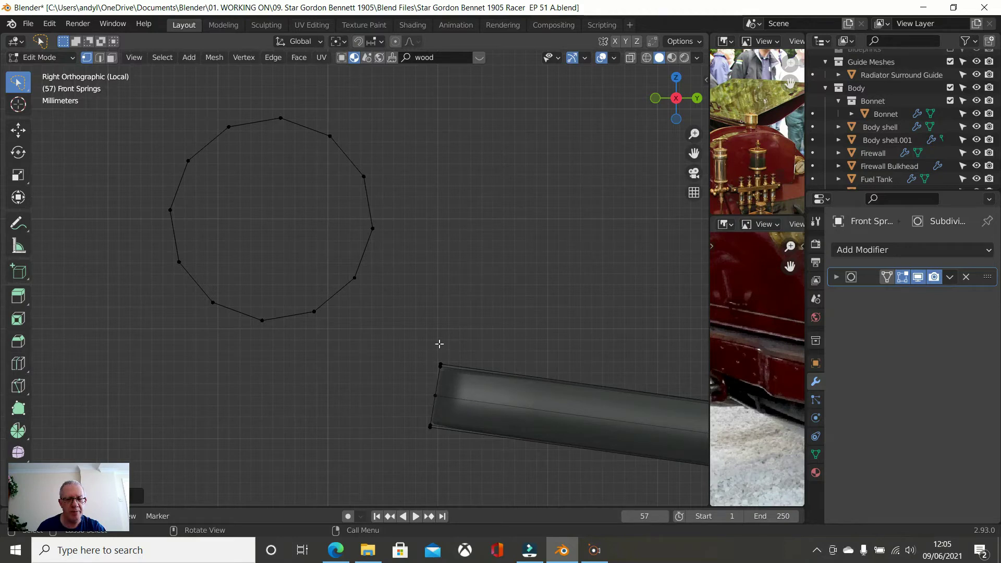
- Try to move the bore sleeve down about 0.012 m and back against the front end of the top leaf
scroll(439, 344, down, 8)
scroll(446, 358, down, 2)
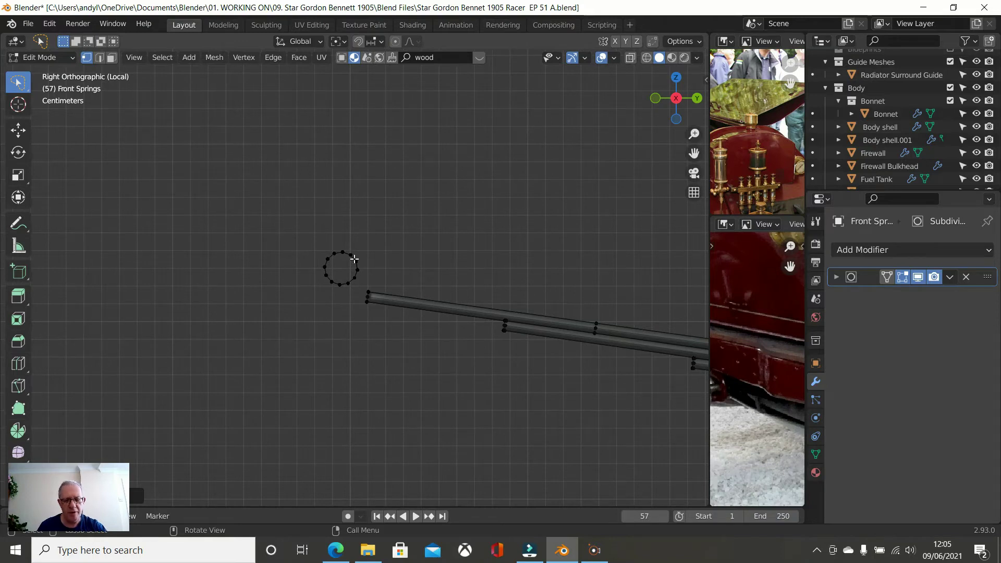
key(l)
scroll(337, 264, up, 5)
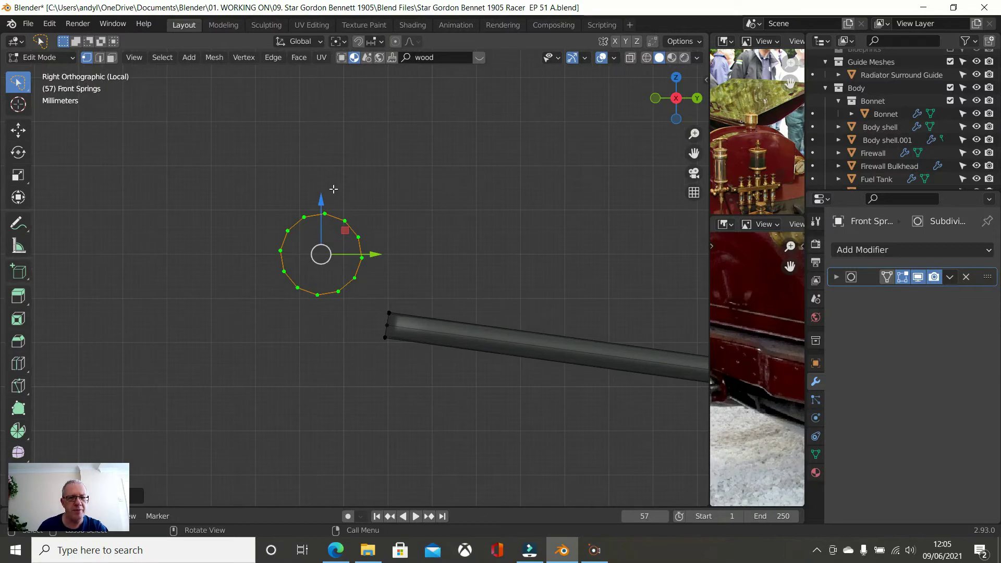
key(g)
key(z)
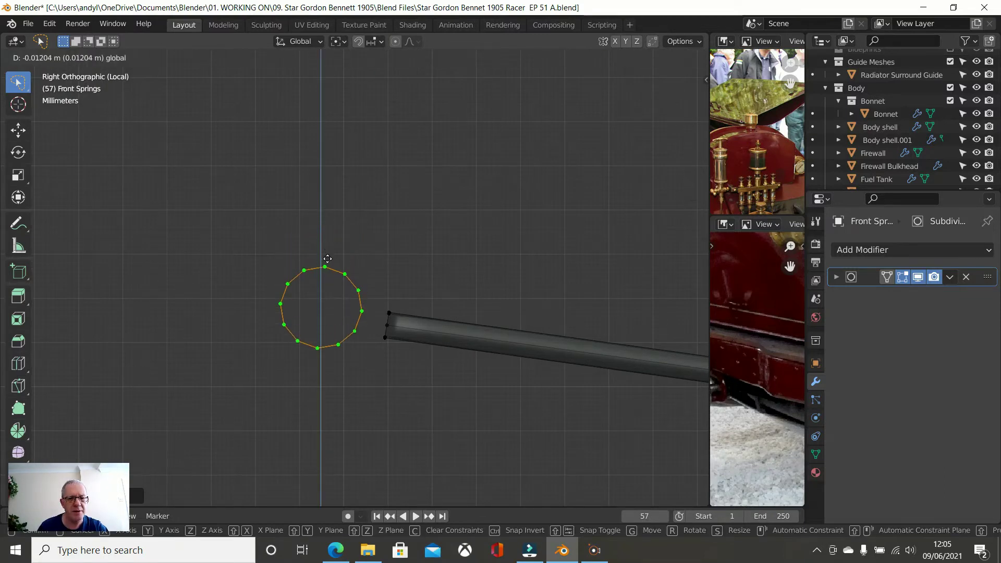
click(329, 261)
drag(370, 308, 391, 312)
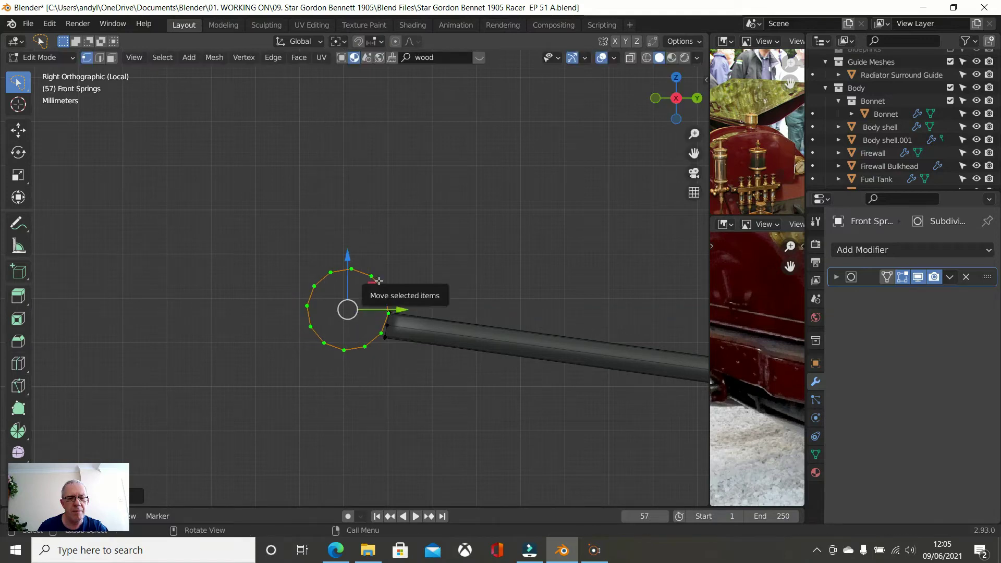
key(ctrl+z)
key(ctrl+z)
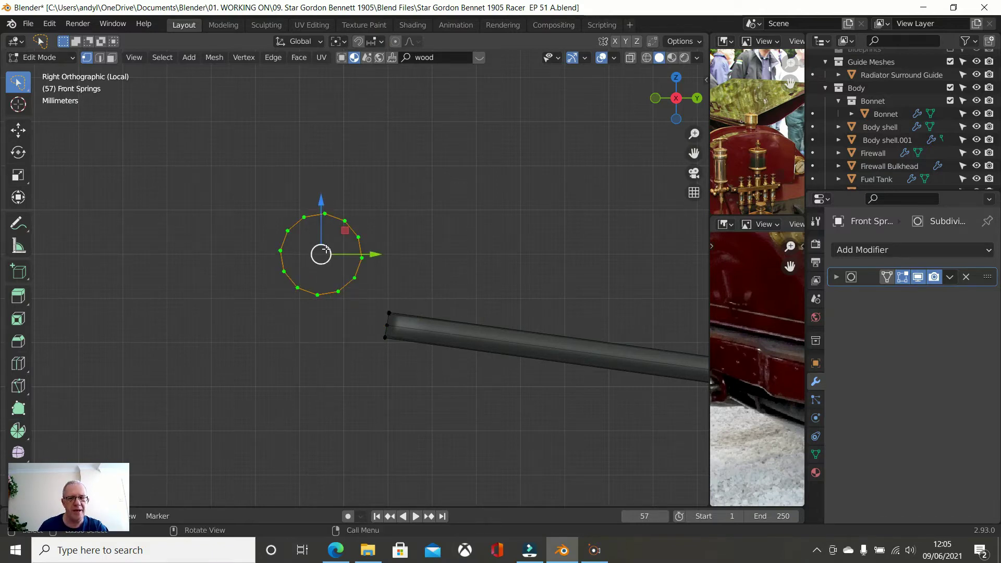
- Move the top spring leaf up about 0.011 m along Z and about 0.006 m along negative Y to meet the sleeve
click(430, 415)
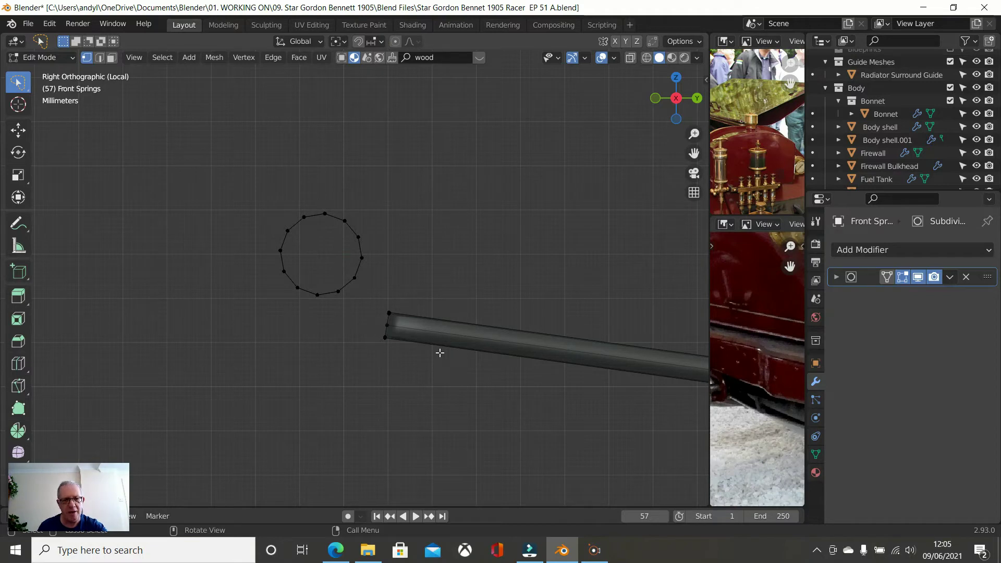
key(l)
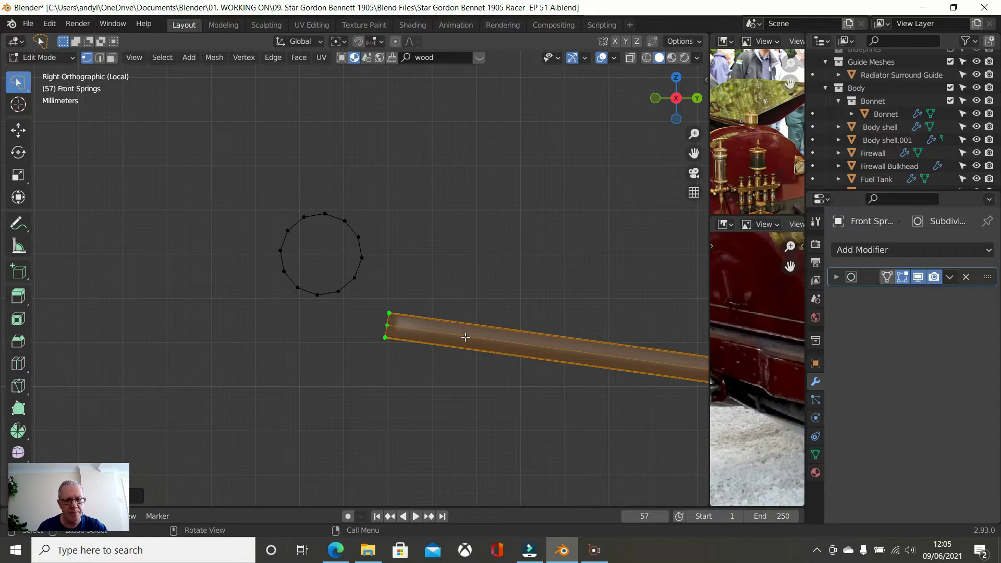
key(g)
key(z)
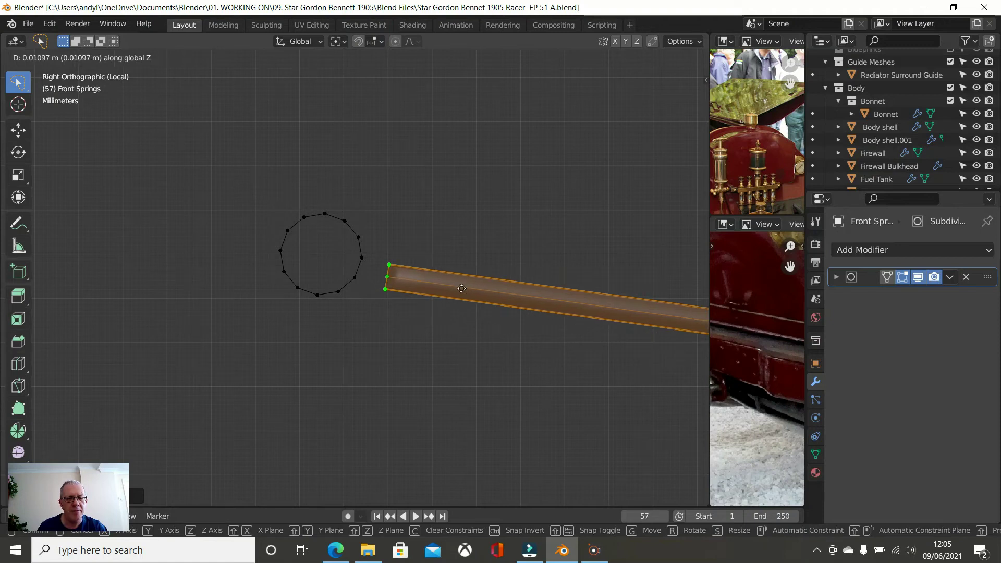
click(461, 288)
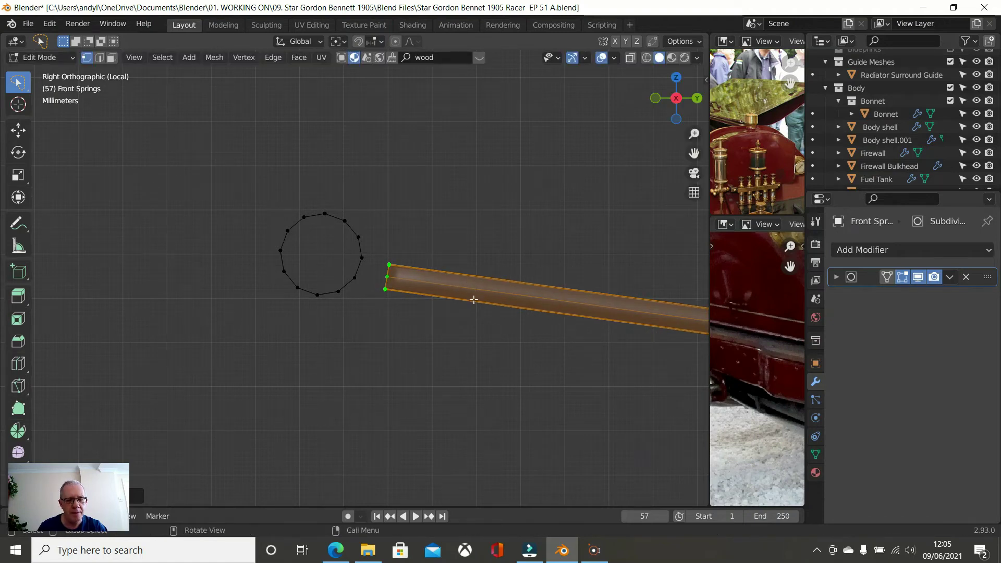
key(g)
key(y)
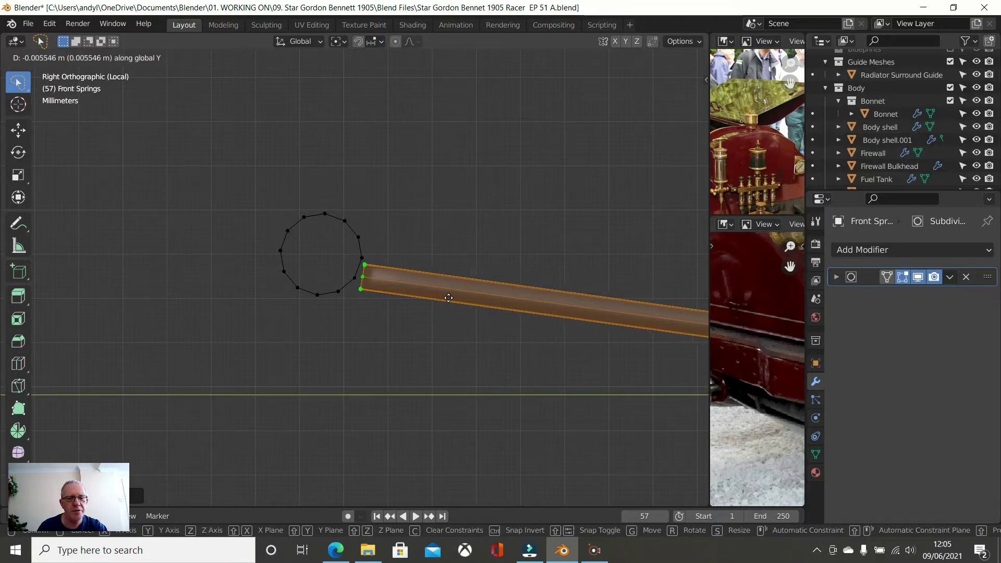
click(446, 298)
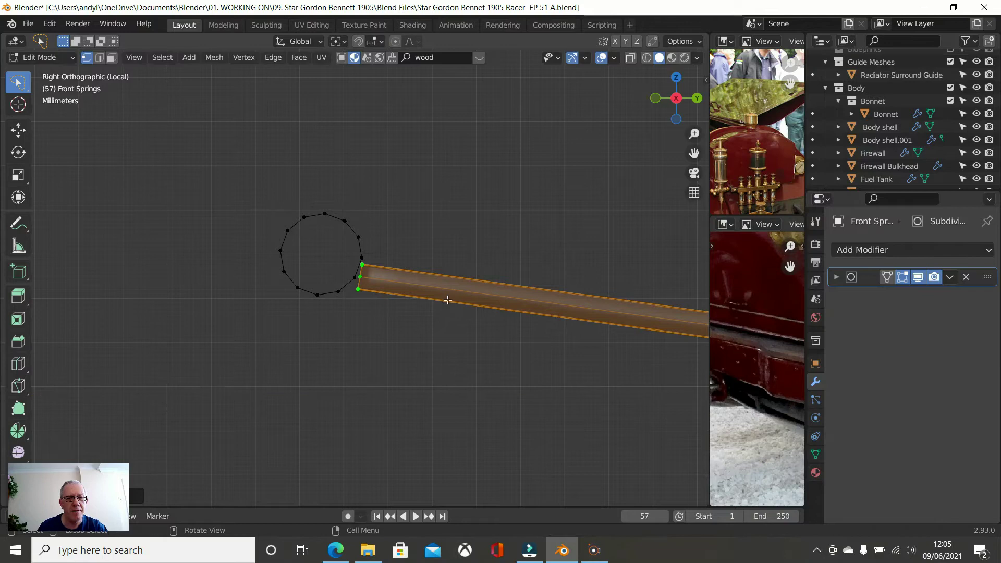
- Raise the top leaf about 0.00115 m along Z to bring its upper front corner to the sleeve's nearest vertex
scroll(383, 279, up, 5)
scroll(384, 279, up, 2)
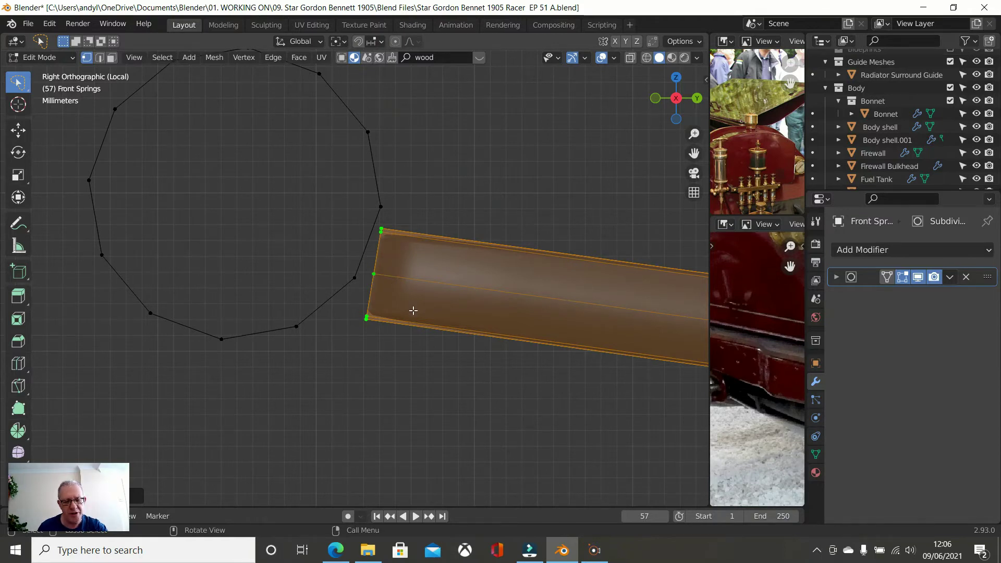
key(g)
key(z)
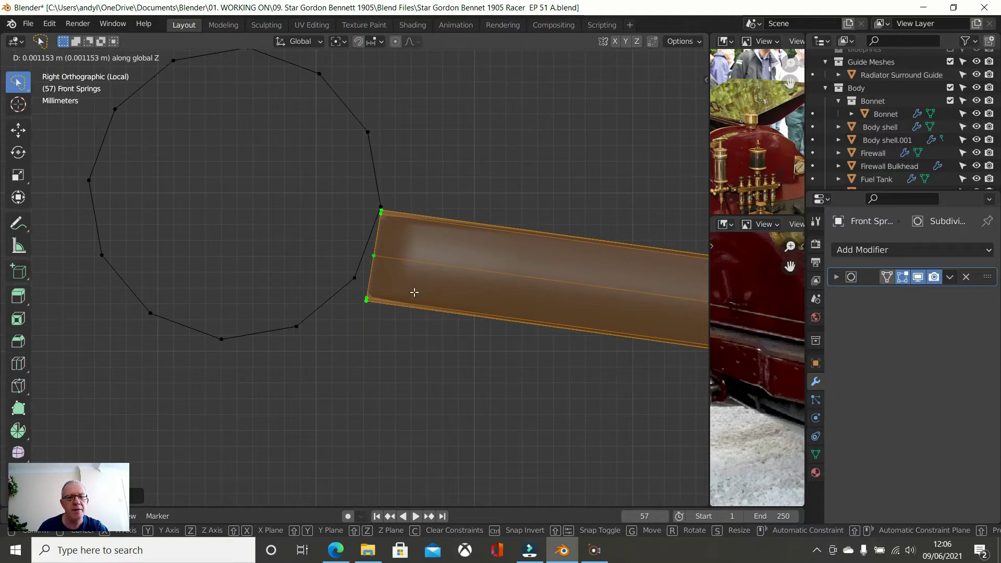
click(415, 292)
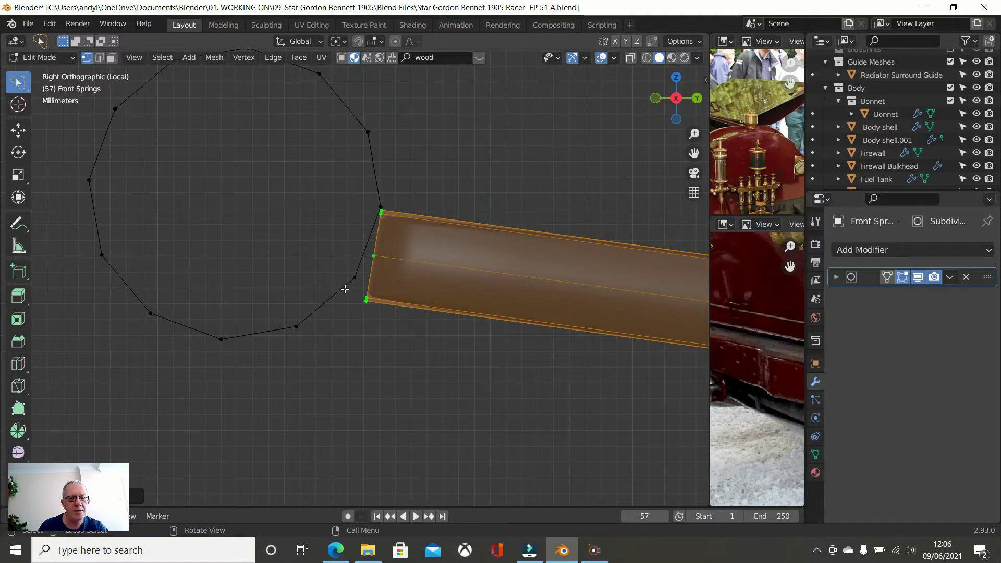
- Add a lengthwise edge loop to the sleeve's lower segment beside the leaf, slid about 0.47 toward the leaf's end
key(ctrl+r)
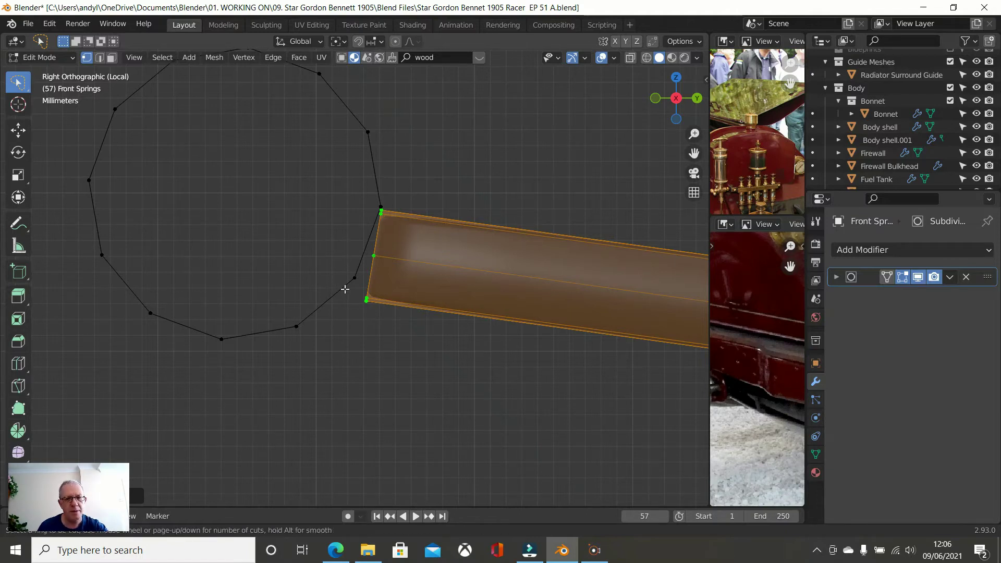
click(345, 290)
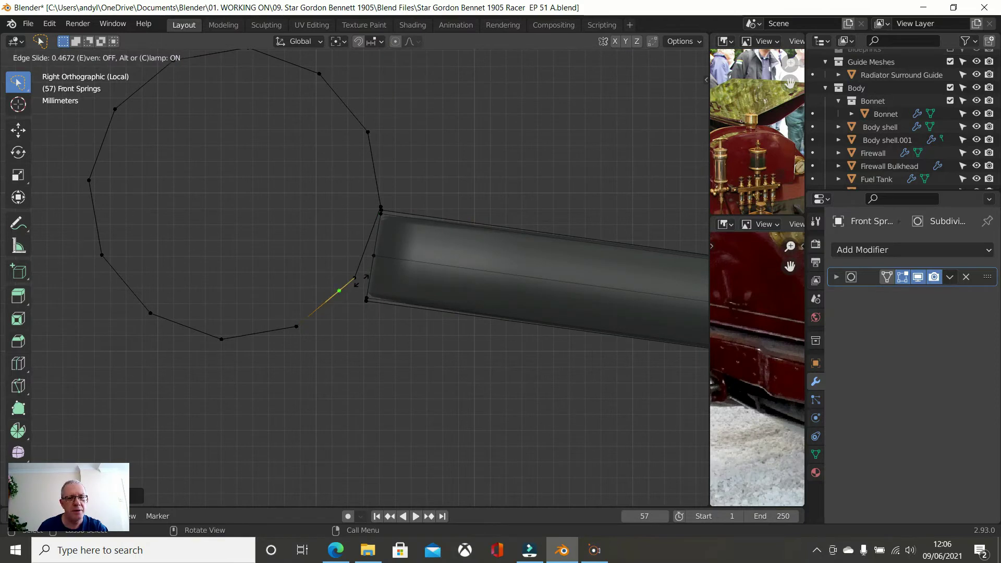
click(358, 281)
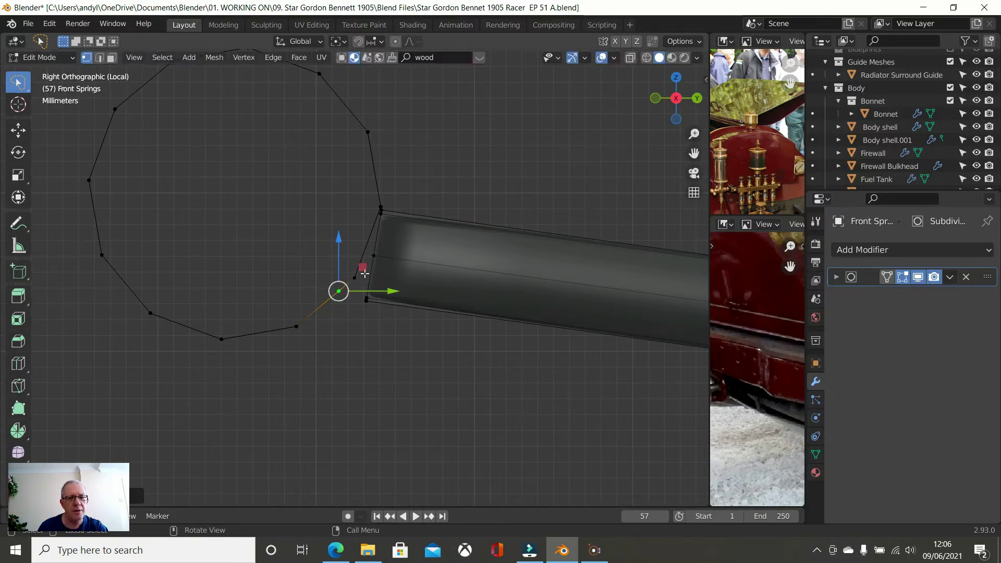
scroll(390, 230, up, 1)
scroll(391, 218, up, 1)
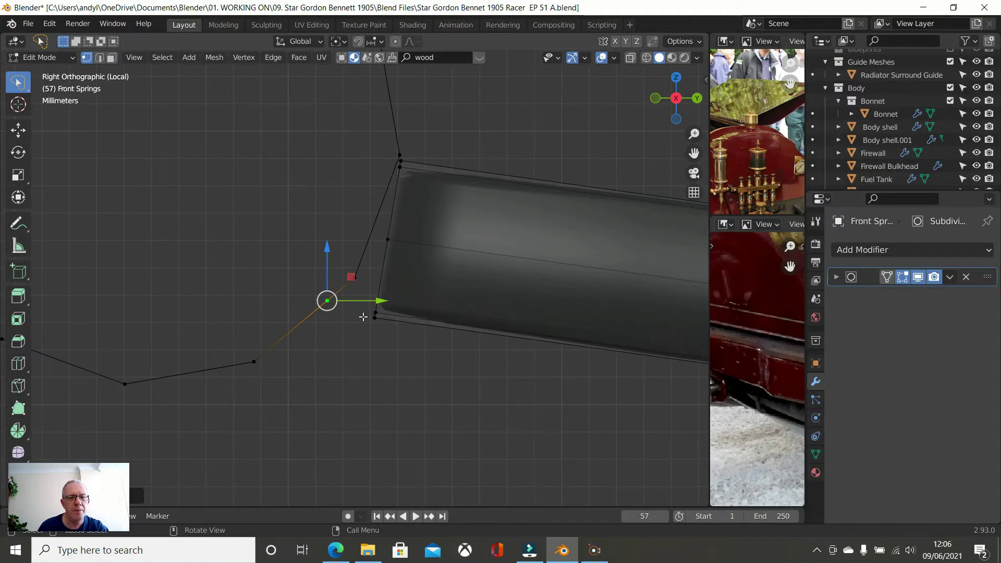
key(ctrl+z)
key(ctrl+z)
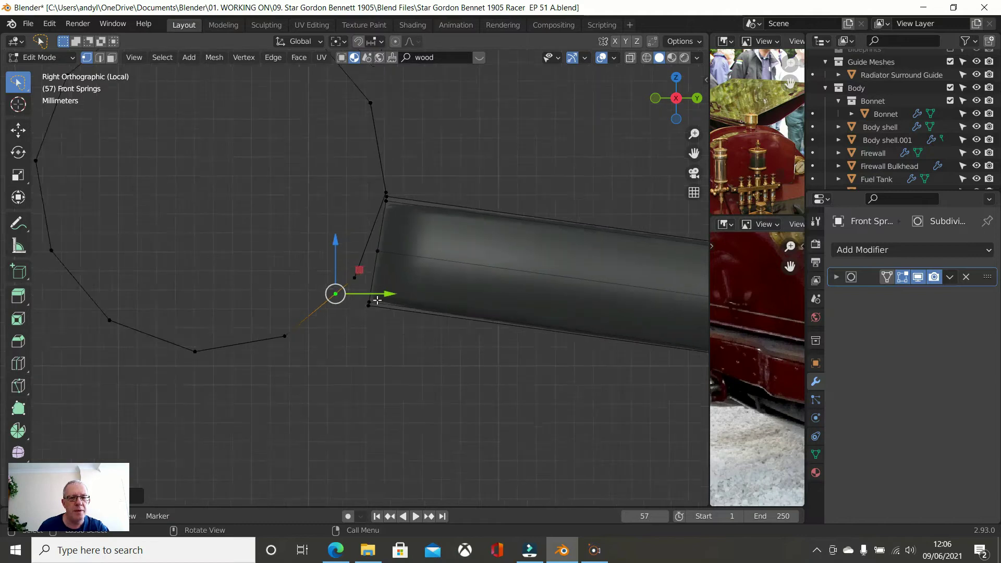
key(Tab)
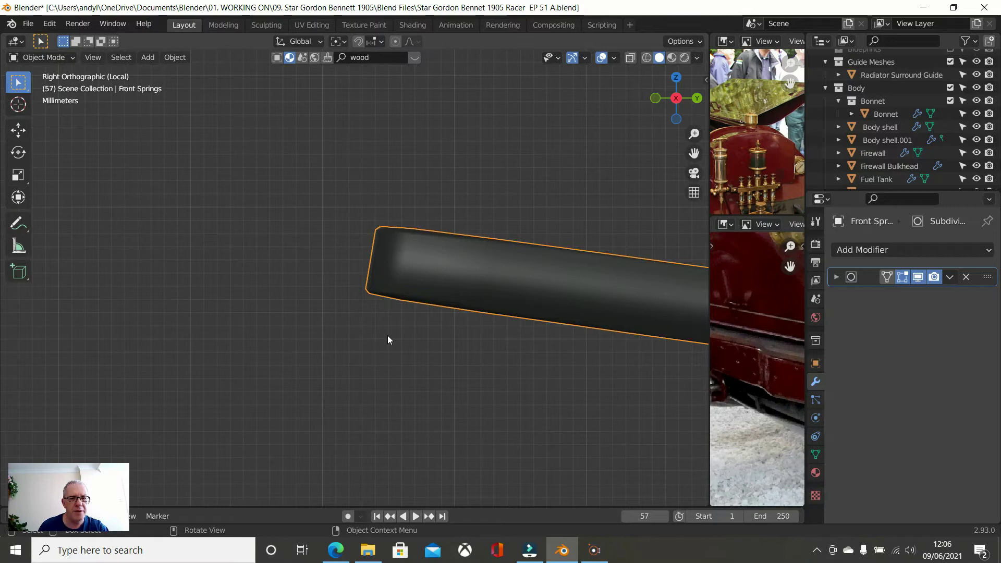
key(ctrl+z)
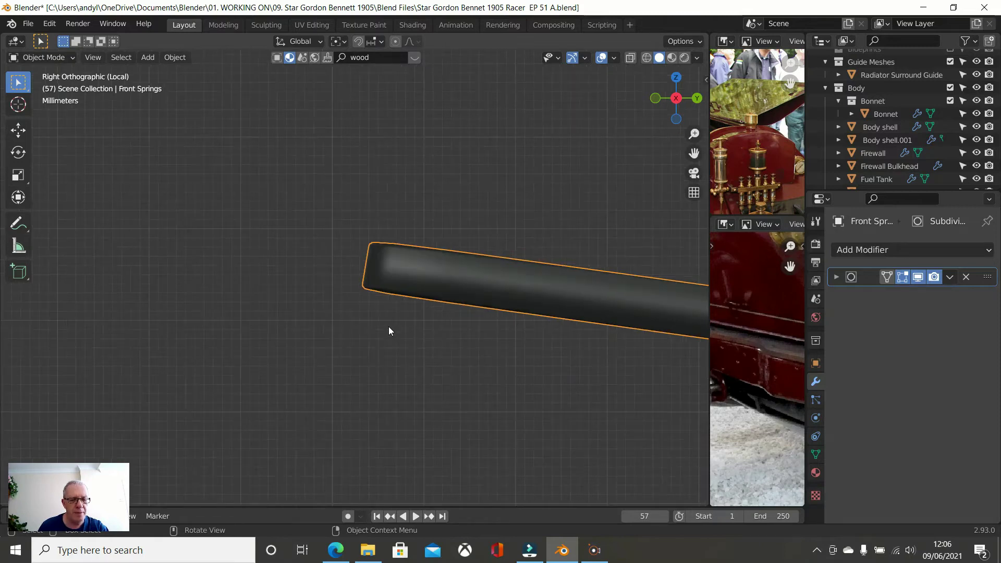
- Delete the lengthwise strip of faces on the sleeve where it meets the front end of the top leaf
key(Tab)
mouse_move(400, 316)
middle_down()
mouse_move(458, 320)
mouse_move(414, 328)
middle_up()
key(shift+z)
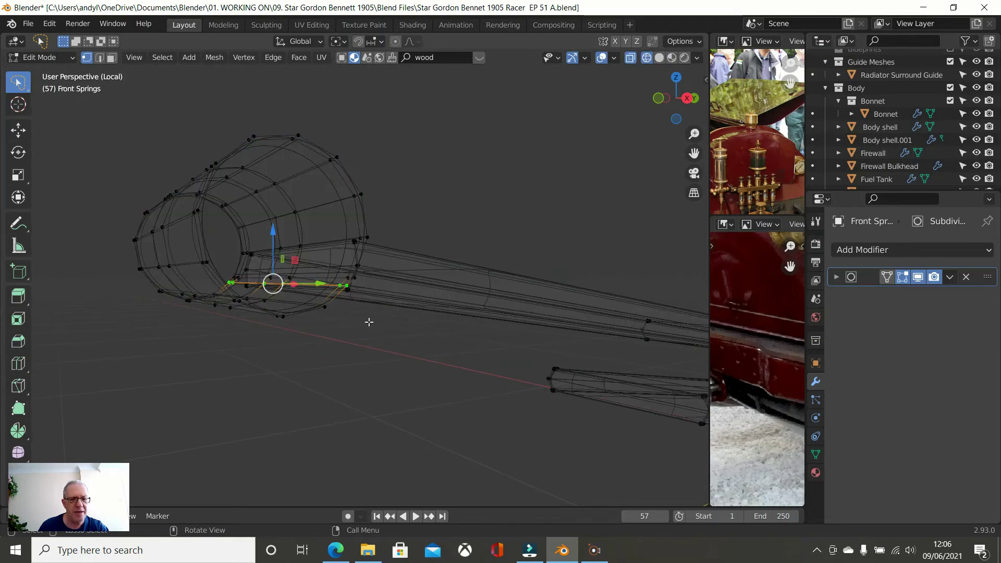
click(112, 58)
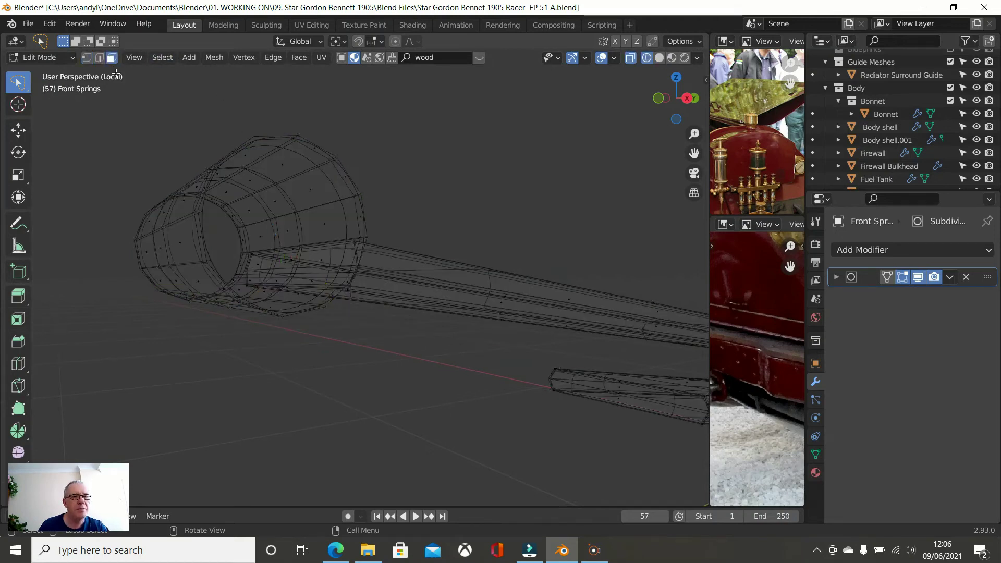
middle_drag(293, 235, 288, 297)
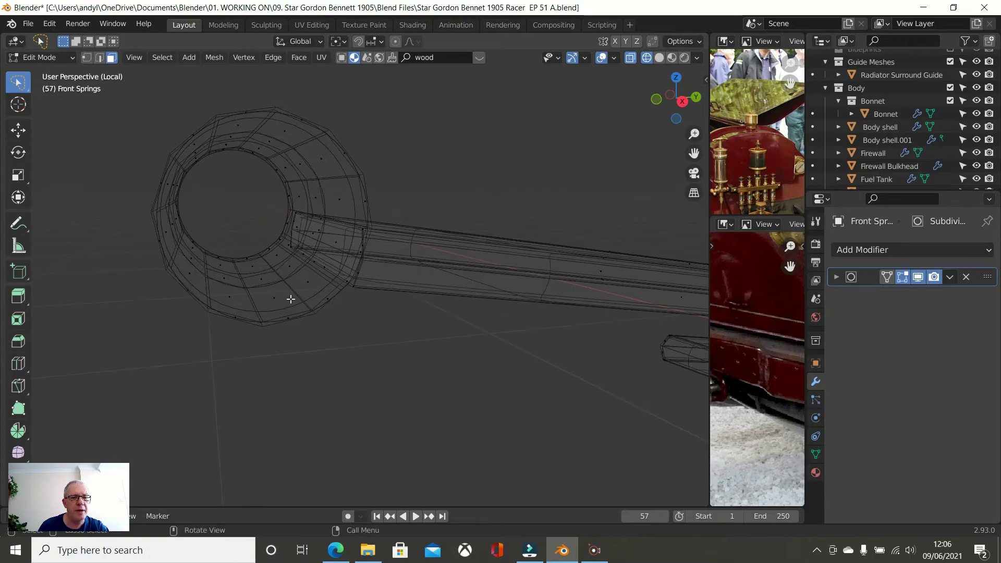
click(330, 253)
scroll(345, 247, up, 2)
middle_drag(345, 247, 365, 233)
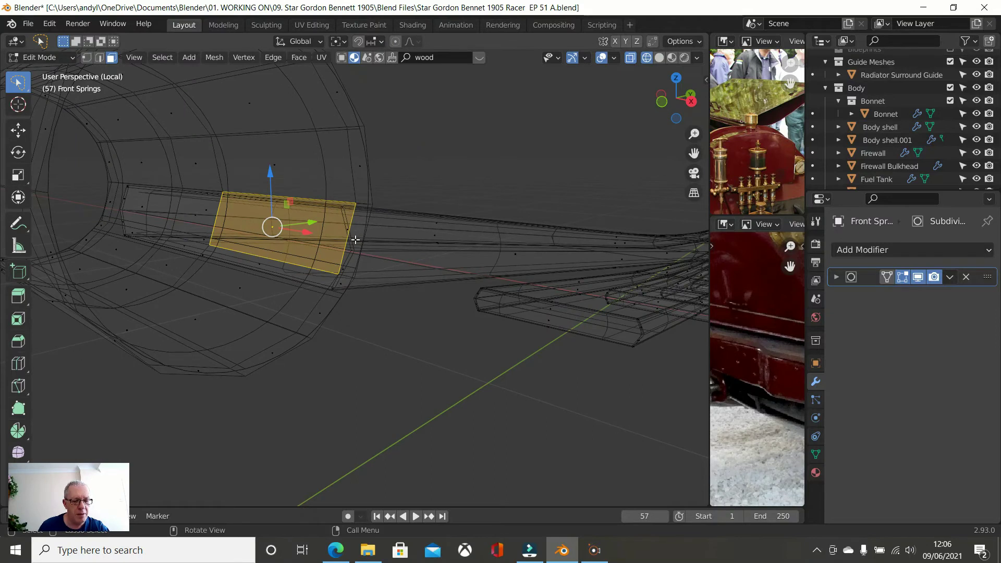
shift+click(355, 239)
shift+click(194, 223)
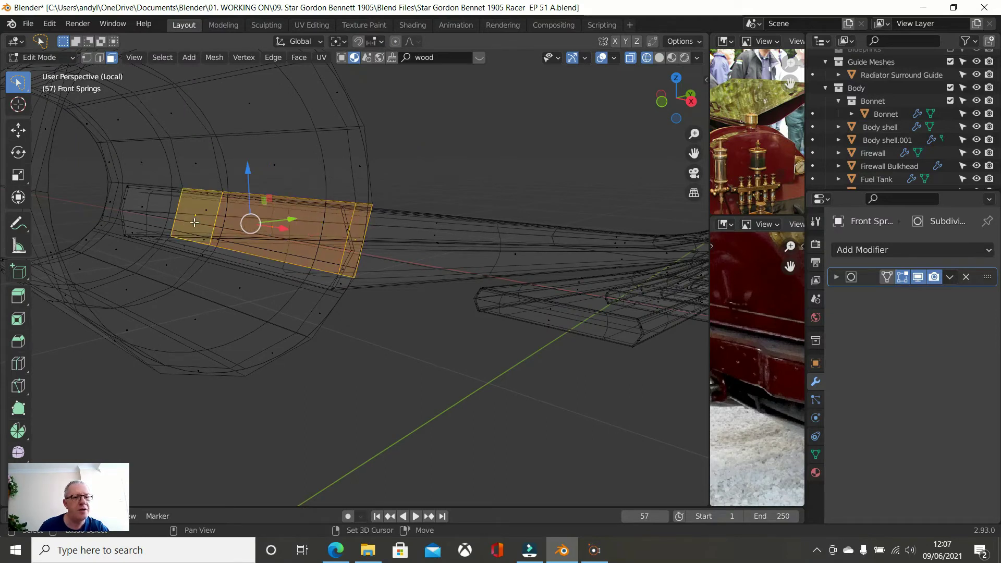
shift+click(174, 217)
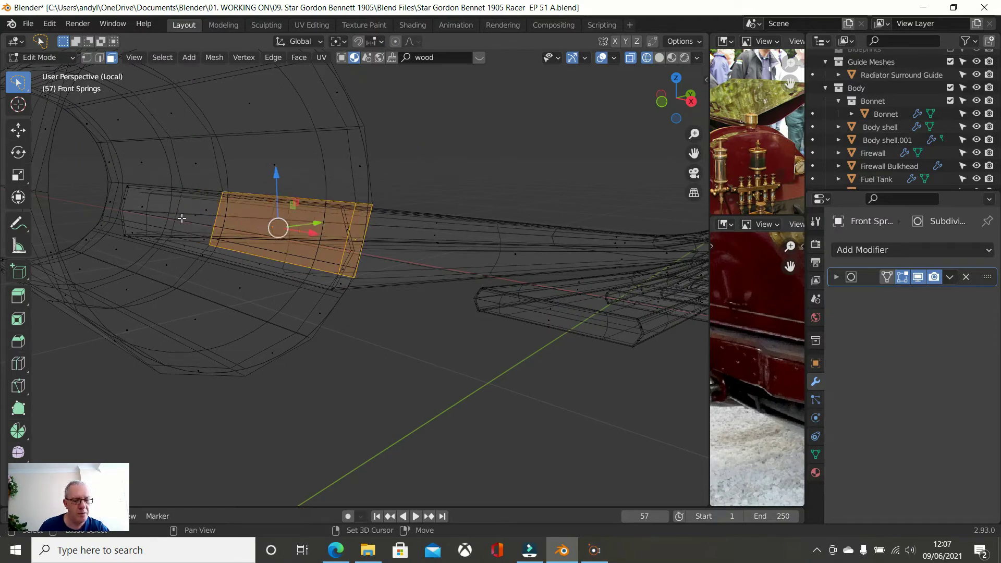
shift+click(181, 218)
shift+click(159, 208)
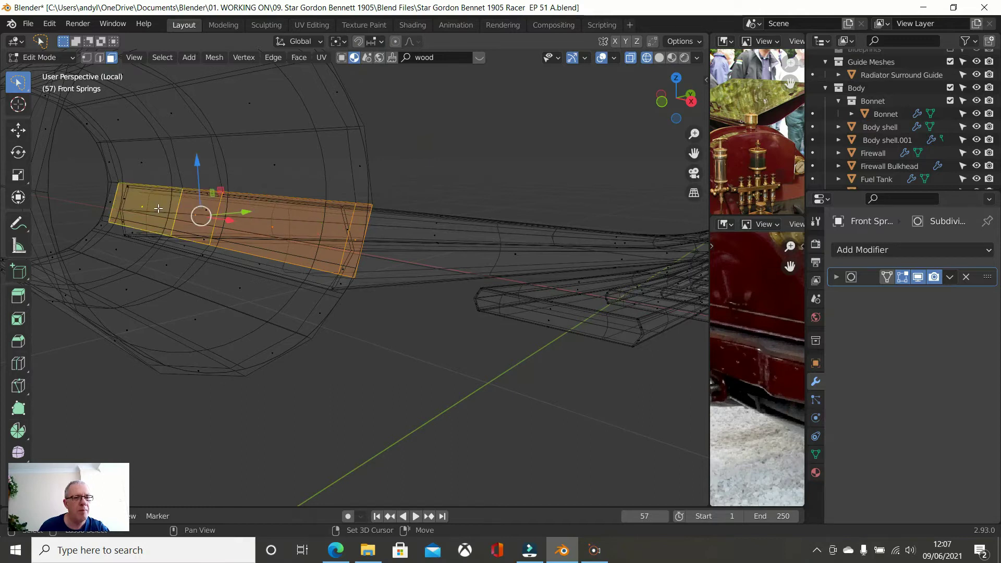
shift+click(107, 204)
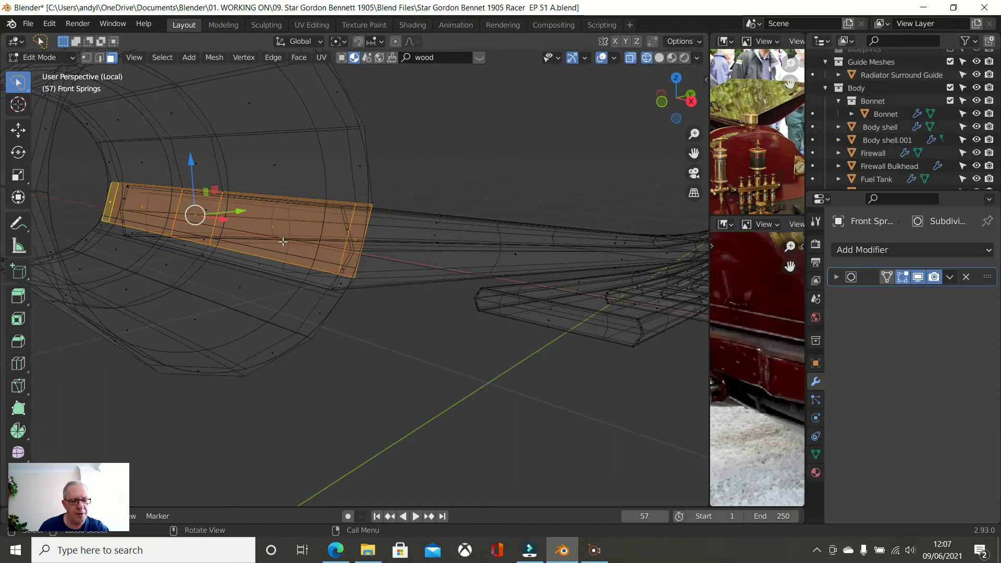
key(x)
click(255, 183)
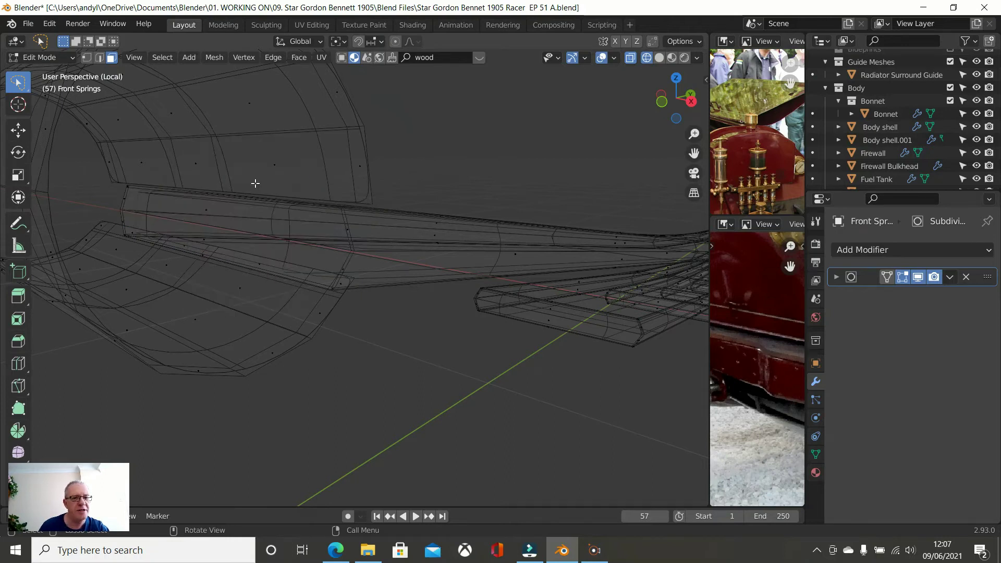
- Examine the opening in the sleeve beside the front end of the top leaf in solid shading
middle_drag(255, 203, 105, 213)
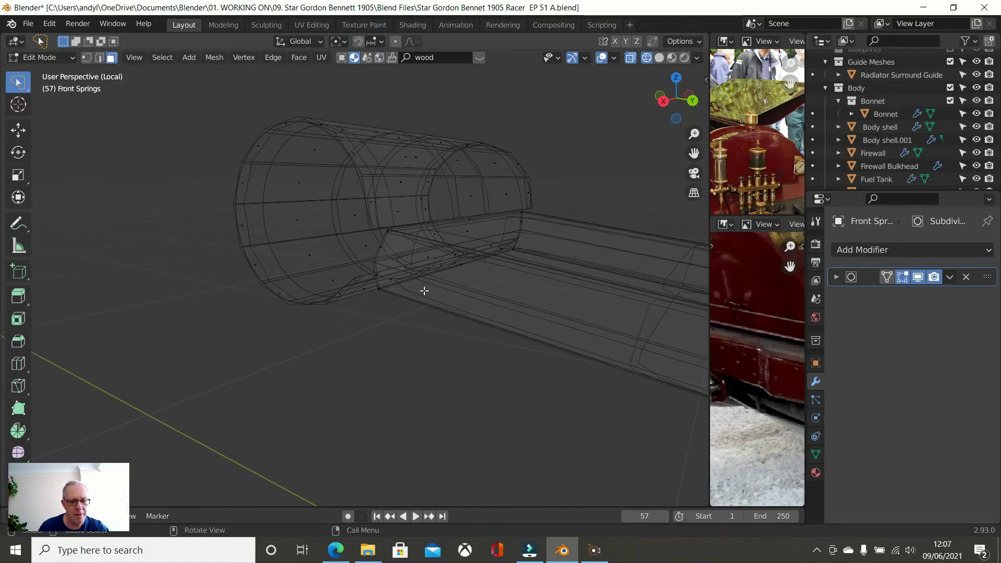
key(z)
click(516, 290)
mouse_move(499, 255)
middle_down()
mouse_move(496, 242)
mouse_move(445, 228)
mouse_move(439, 250)
mouse_move(399, 270)
mouse_move(456, 268)
mouse_move(417, 261)
middle_up()
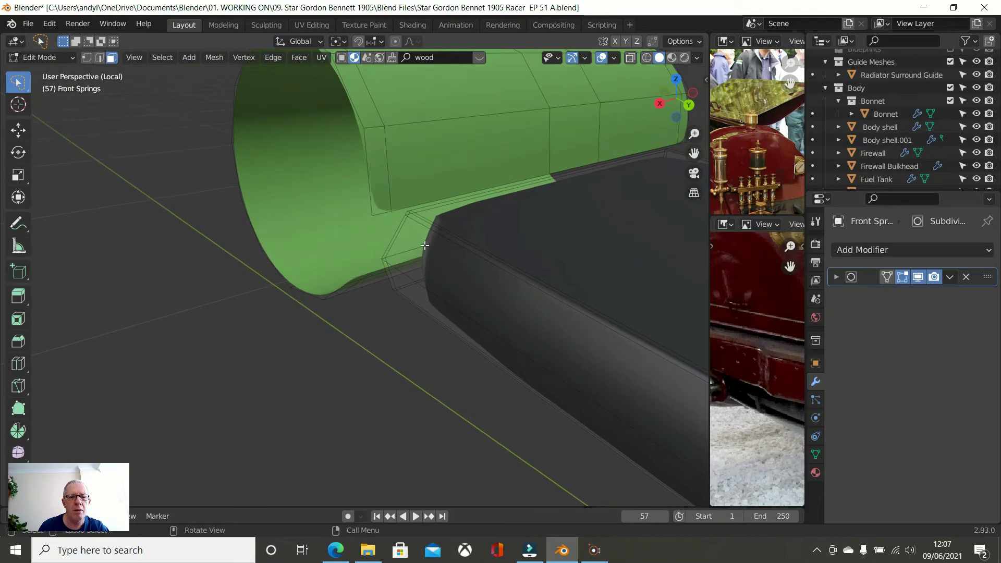
scroll(425, 246, down, 4)
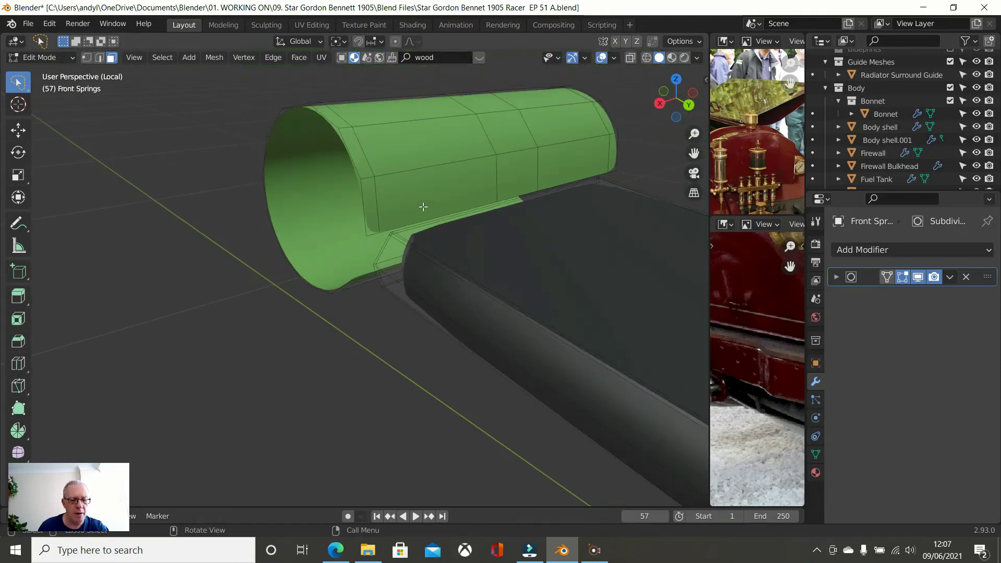
key(Tab)
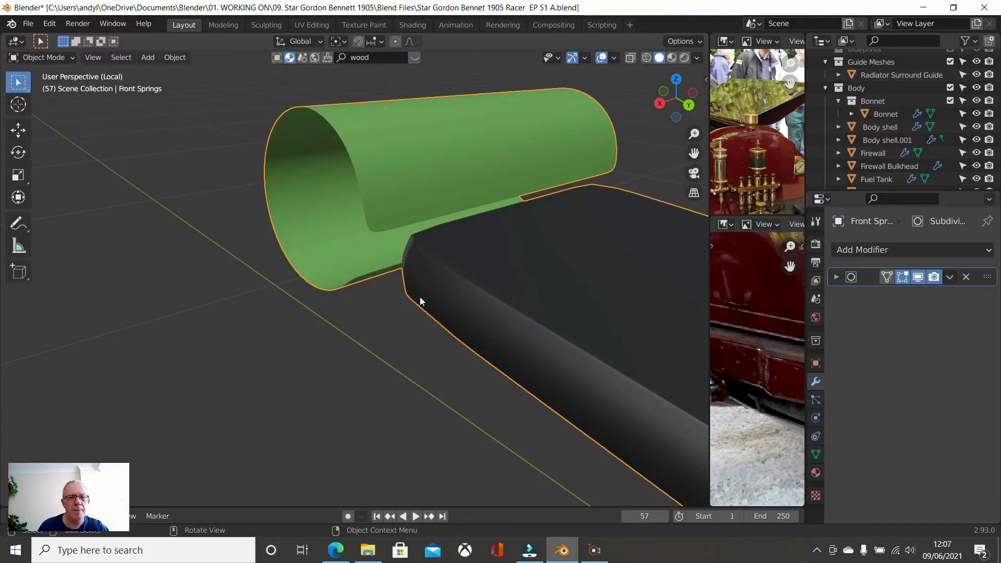
key(Tab)
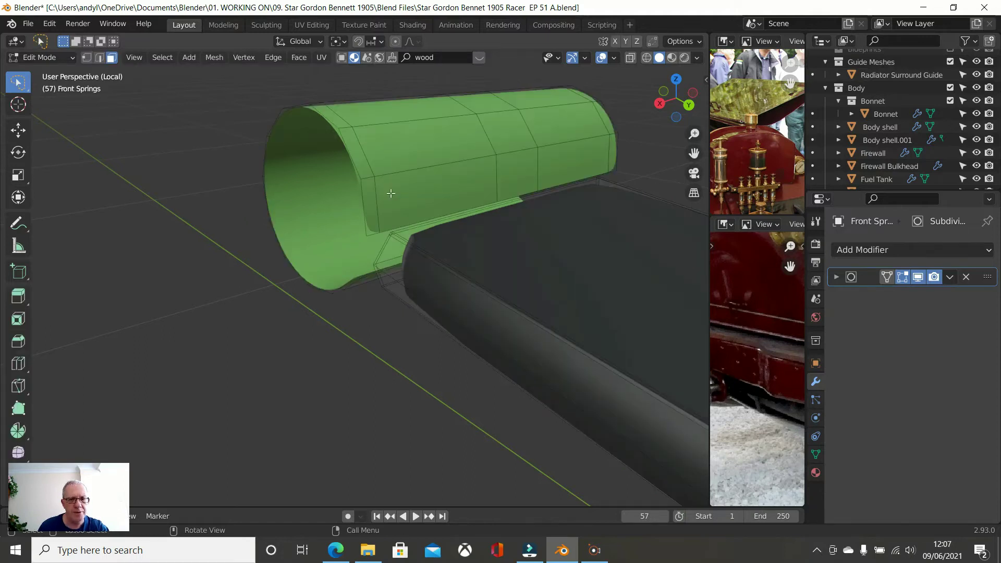
- Turn off the Subdivision modifier's viewport display and scale the sleeve to about 0.919 along X to match the leaf's width
click(86, 57)
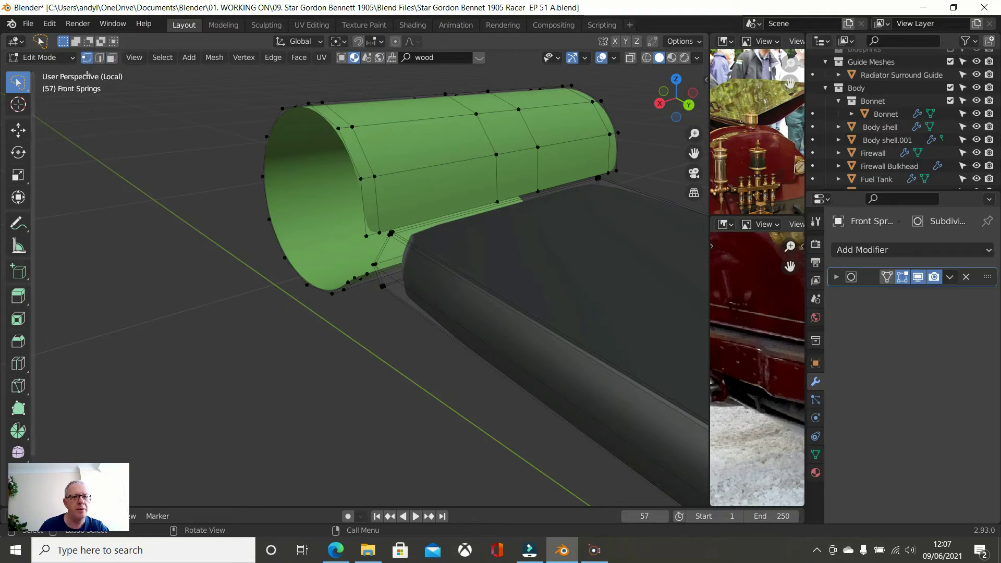
scroll(212, 197, down, 4)
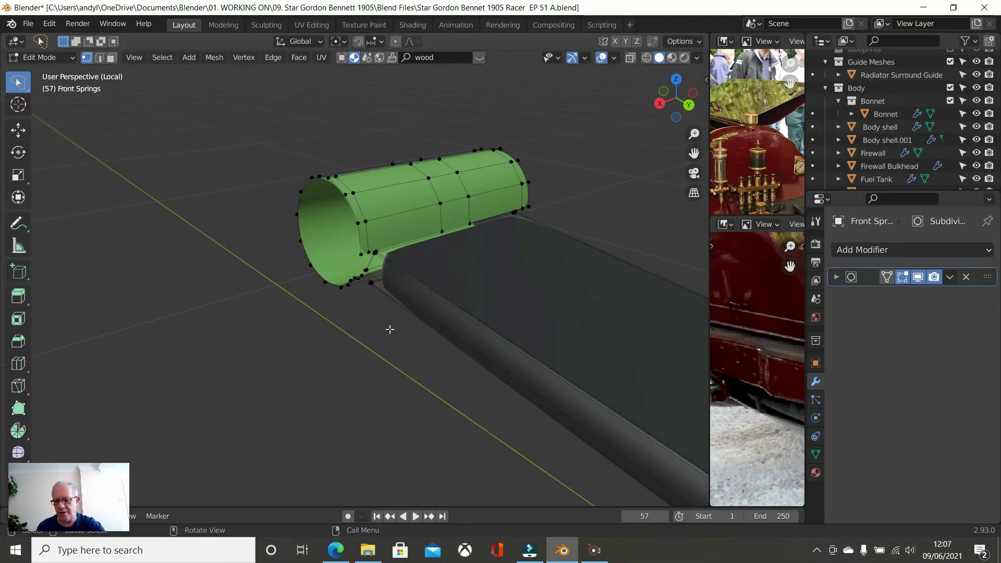
key(KP_7)
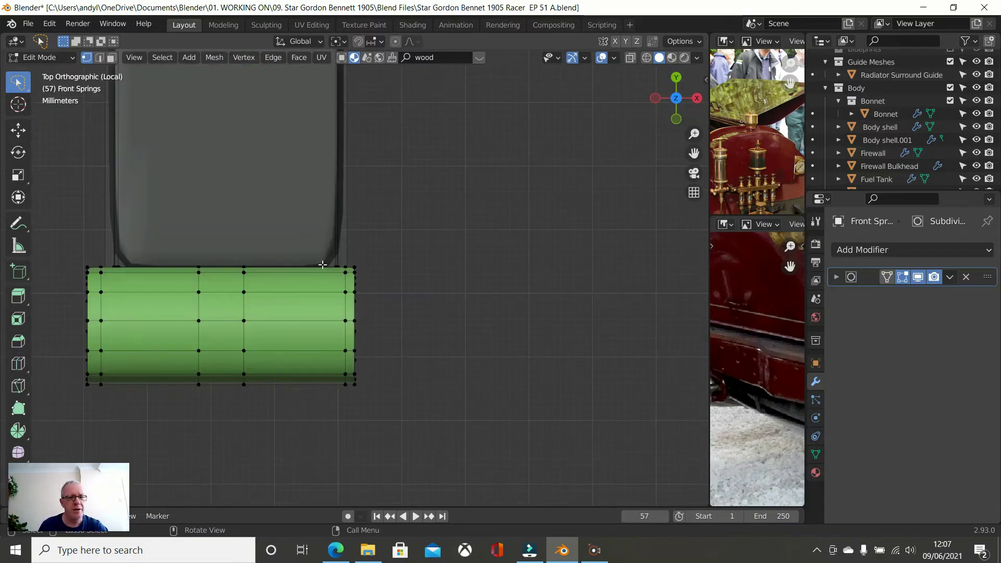
click(920, 278)
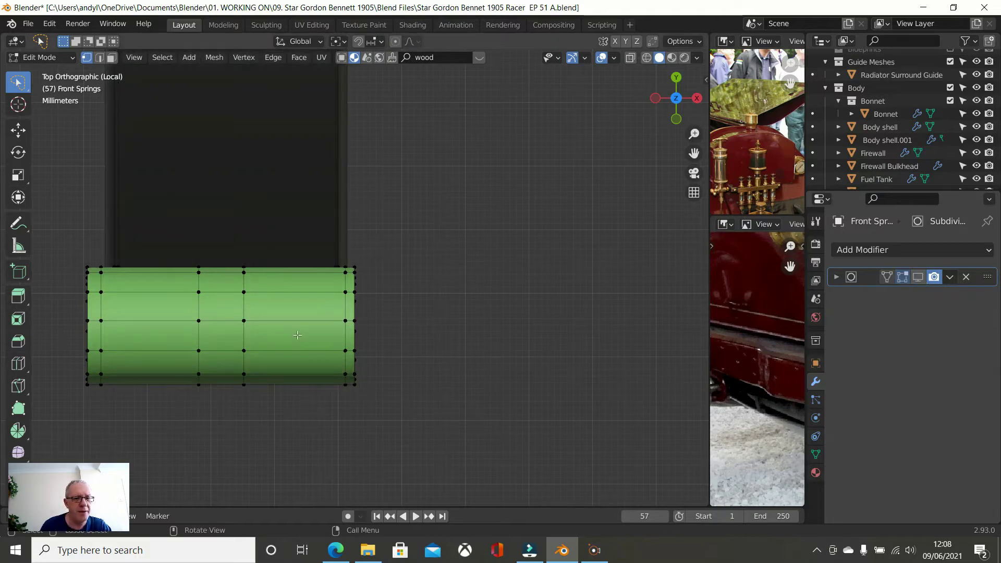
key(a)
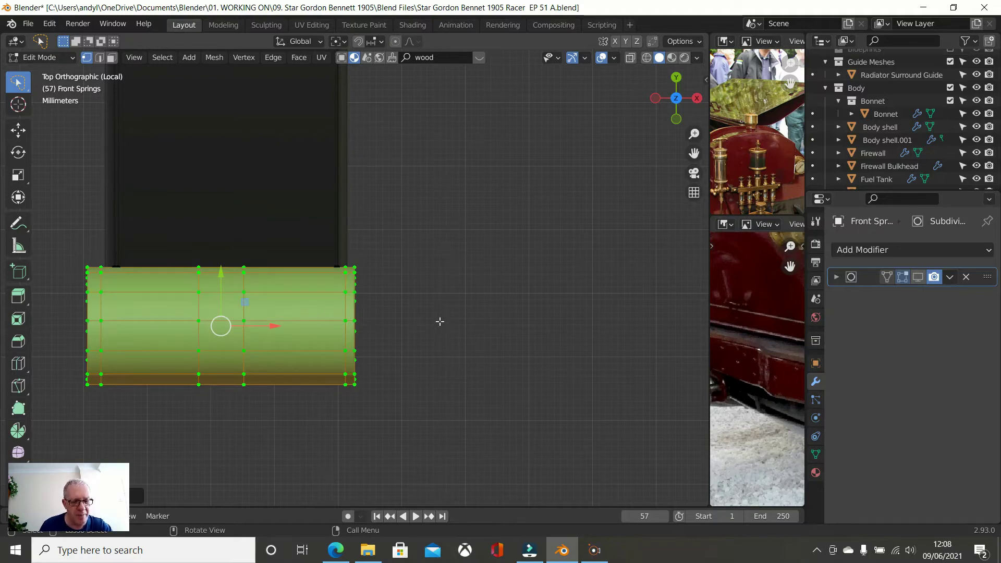
key(s)
key(x)
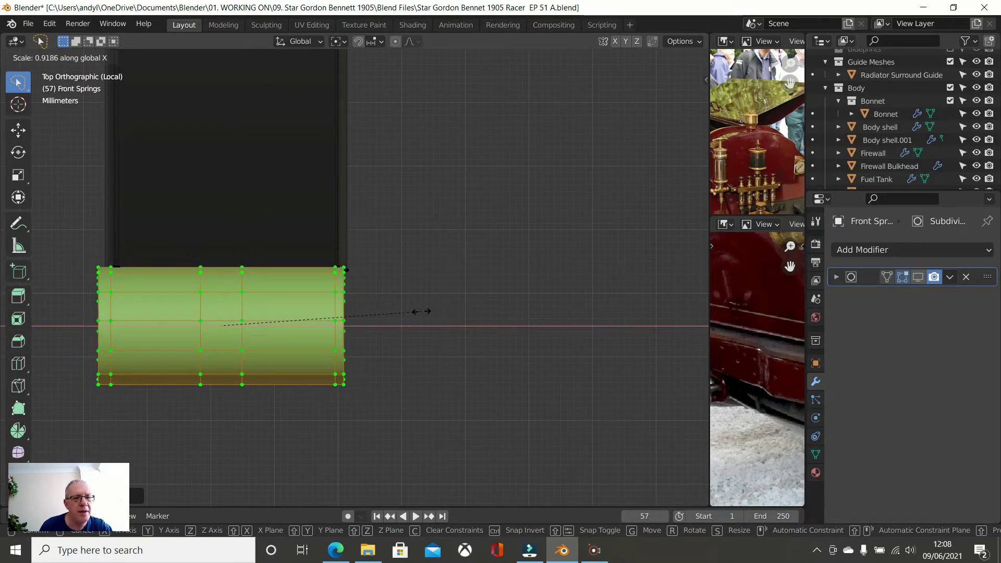
click(422, 312)
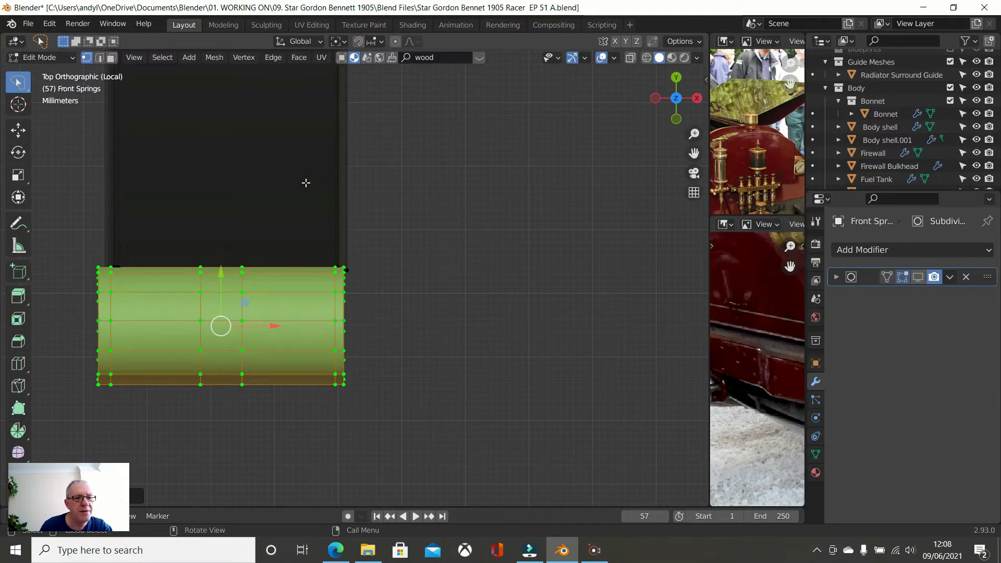
key(Tab)
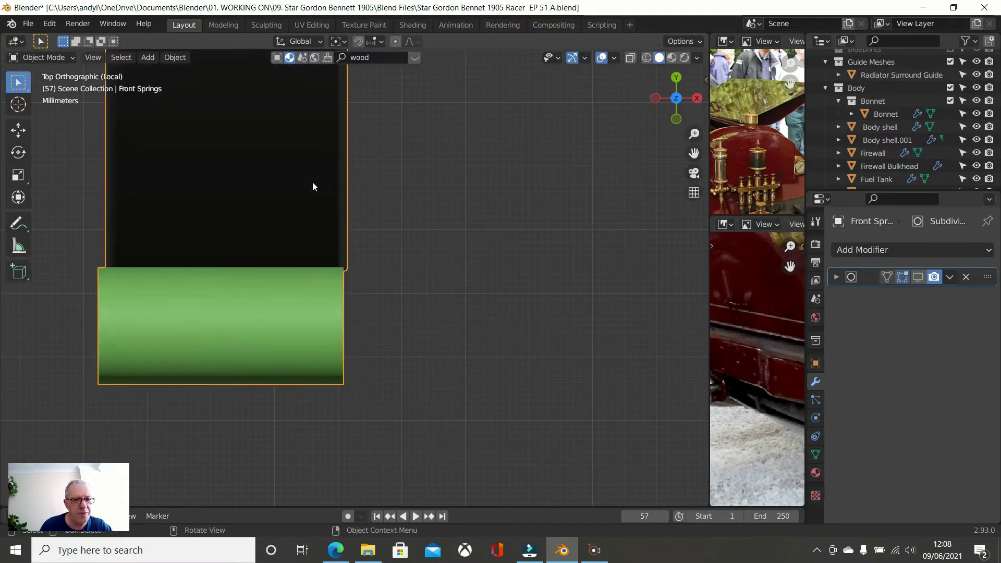
scroll(343, 209, down, 8)
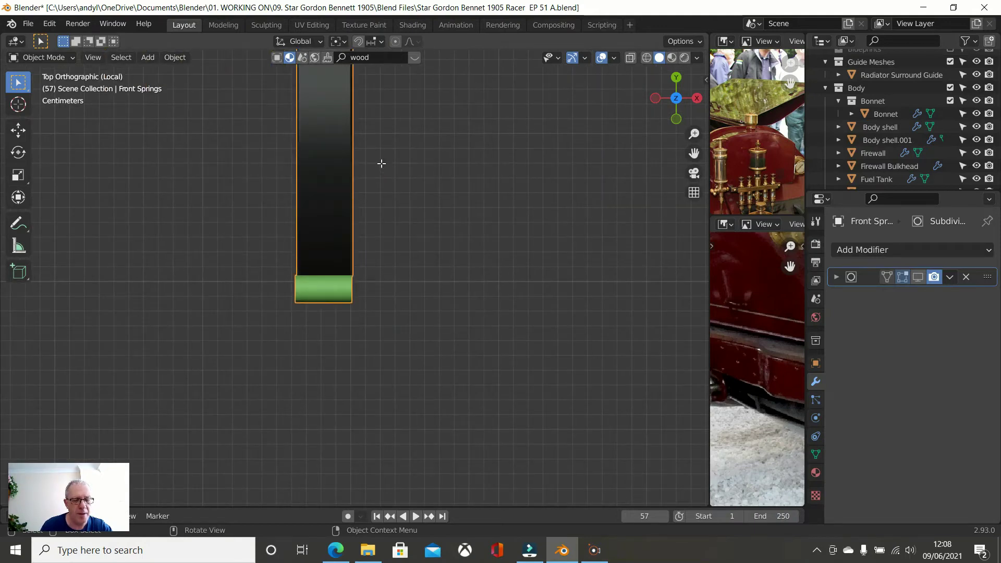
key(Tab)
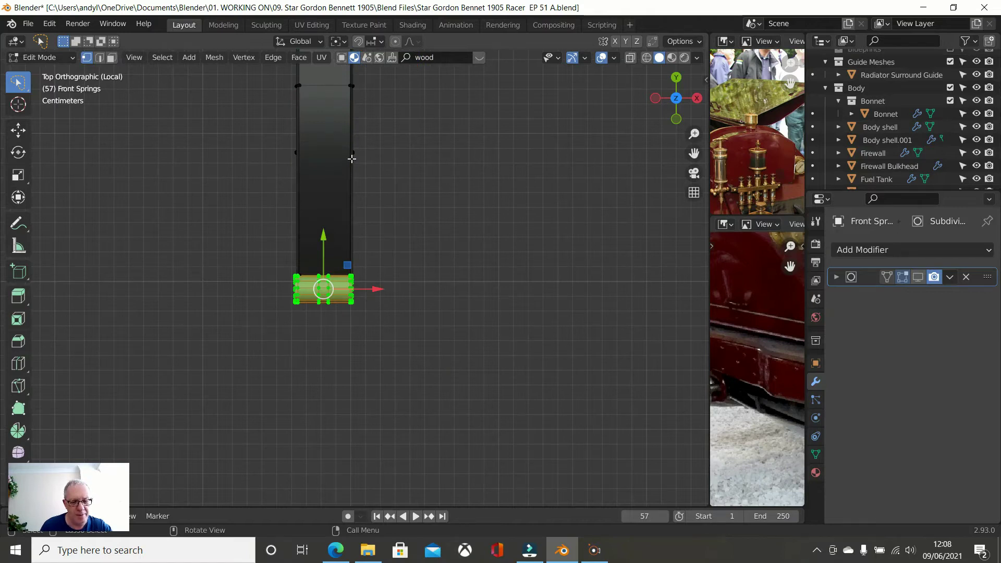
key(l)
click(380, 173)
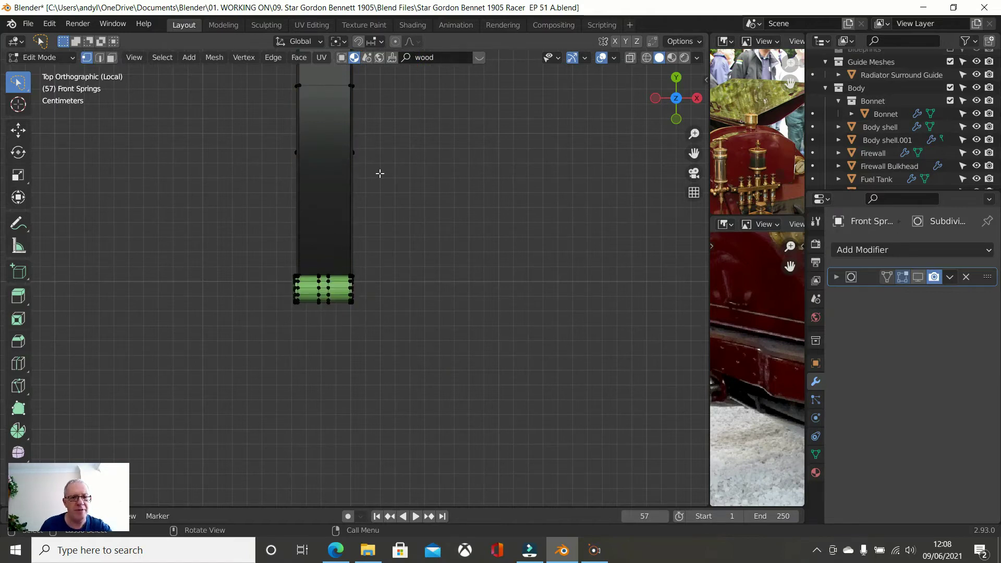
middle_drag(369, 154, 411, 154)
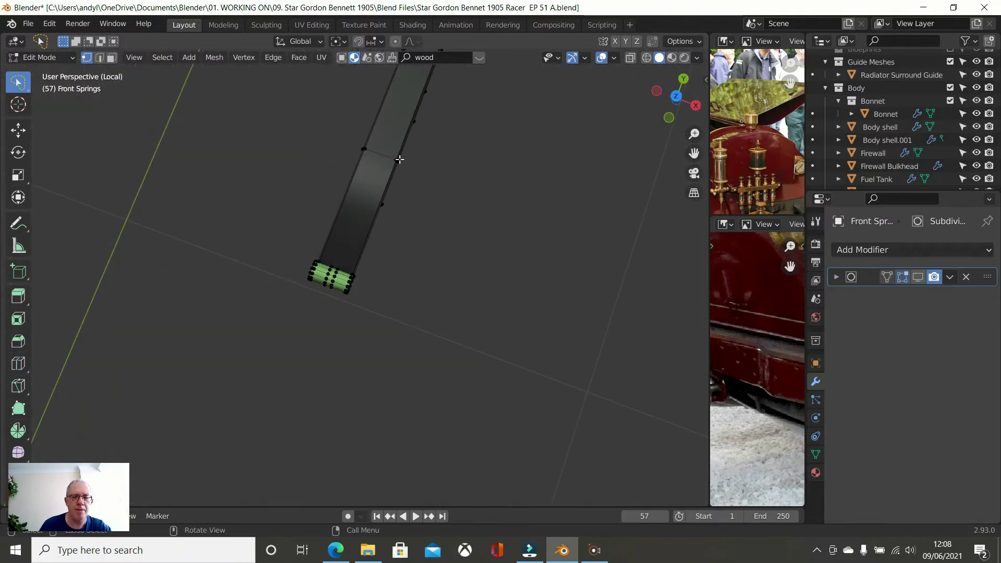
key(l)
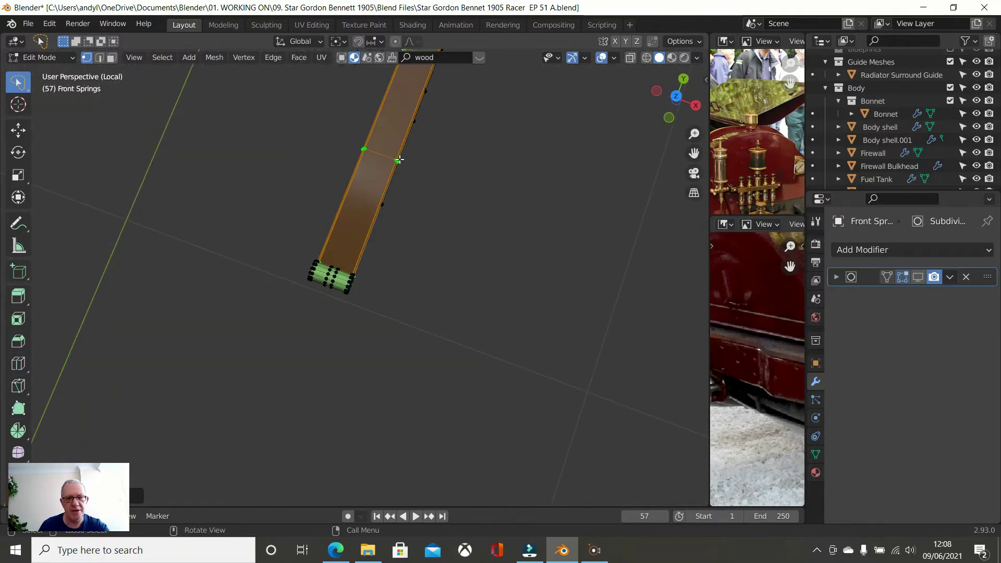
middle_drag(399, 160, 617, 329)
middle_drag(554, 275, 428, 280)
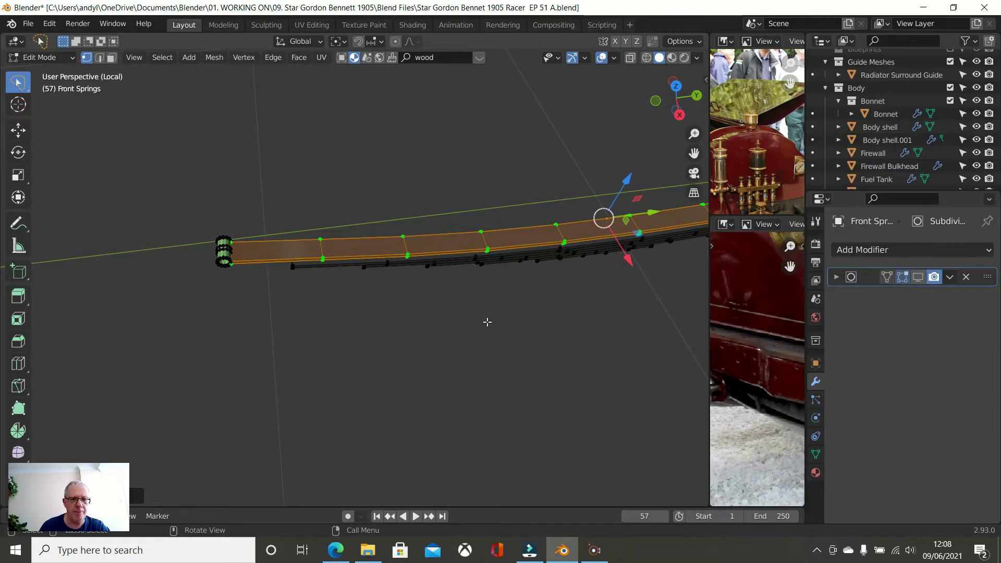
shift+middle_drag(577, 342, 442, 271)
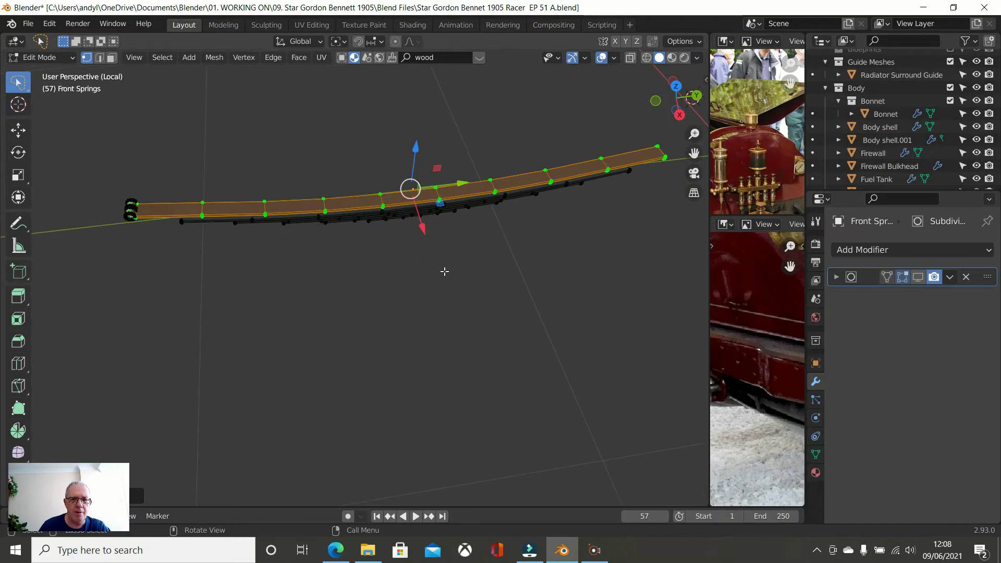
scroll(459, 270, down, 1)
- Box-select the leaf vertices in a wireframe side view, leaving out the eye sleeve at the front end
key(z)
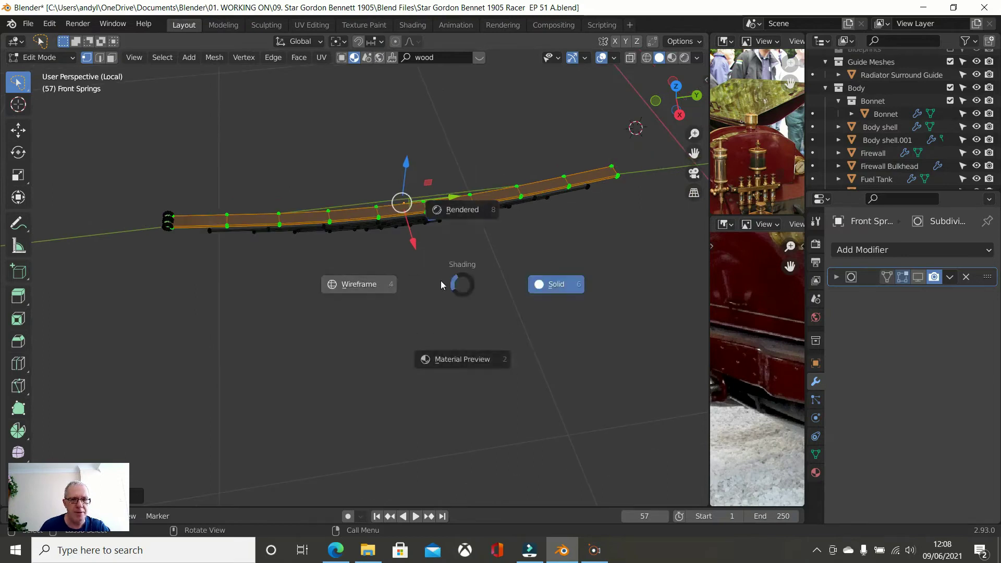
click(362, 288)
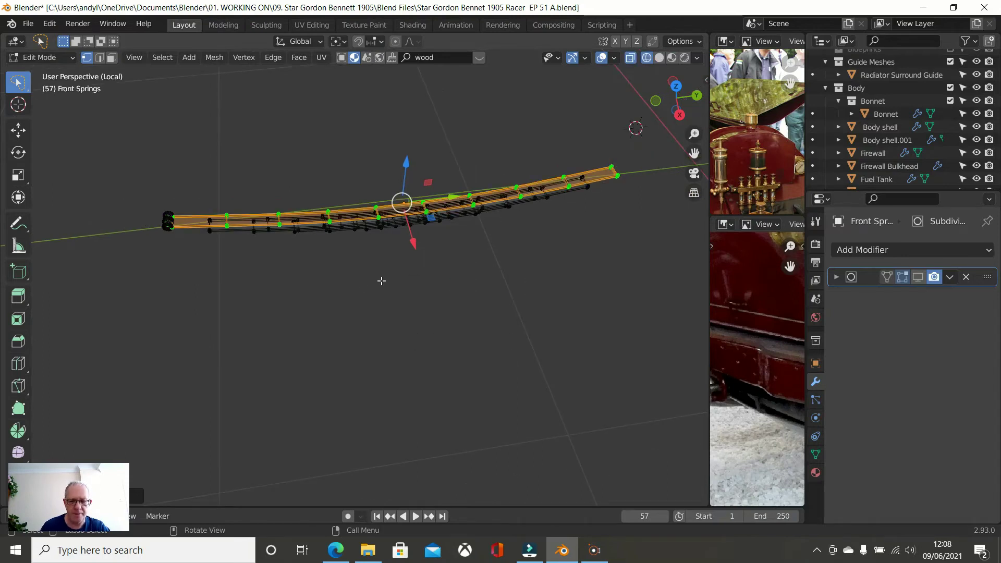
key(KP_3)
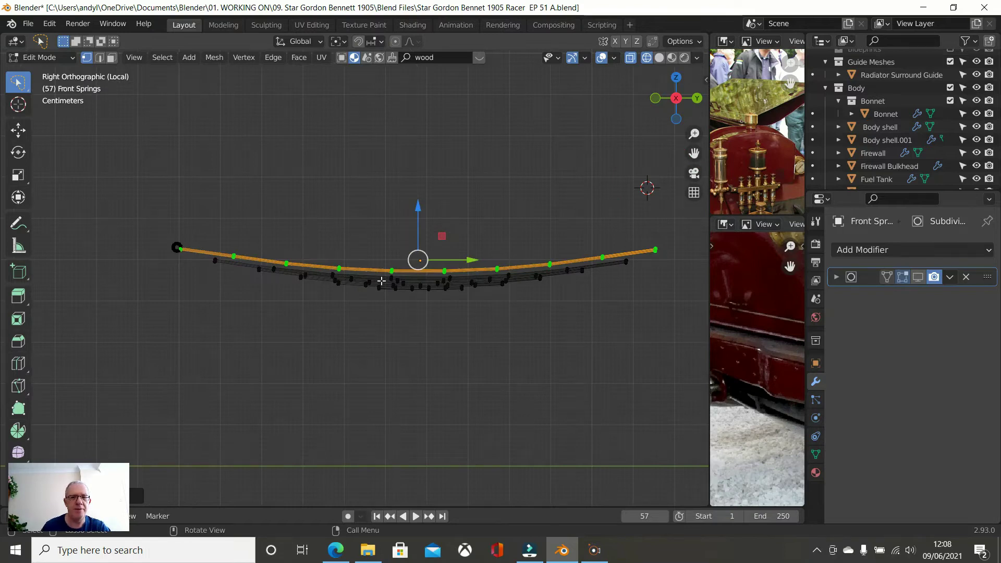
click(313, 340)
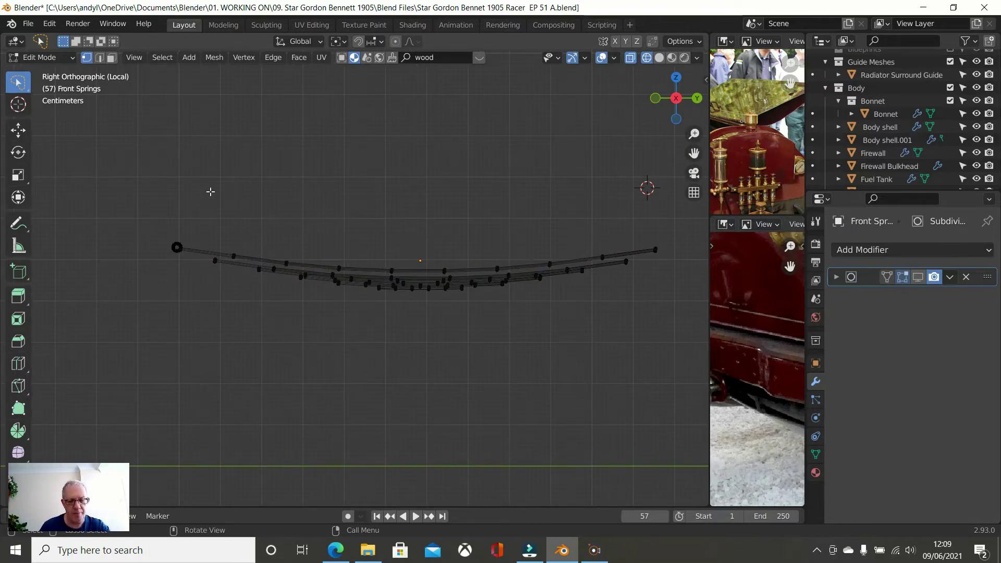
mouse_move(194, 181)
ctrl+right_down()
mouse_move(230, 290)
mouse_move(217, 268)
mouse_move(208, 175)
ctrl+right_up()
right_click(208, 177)
click(344, 219)
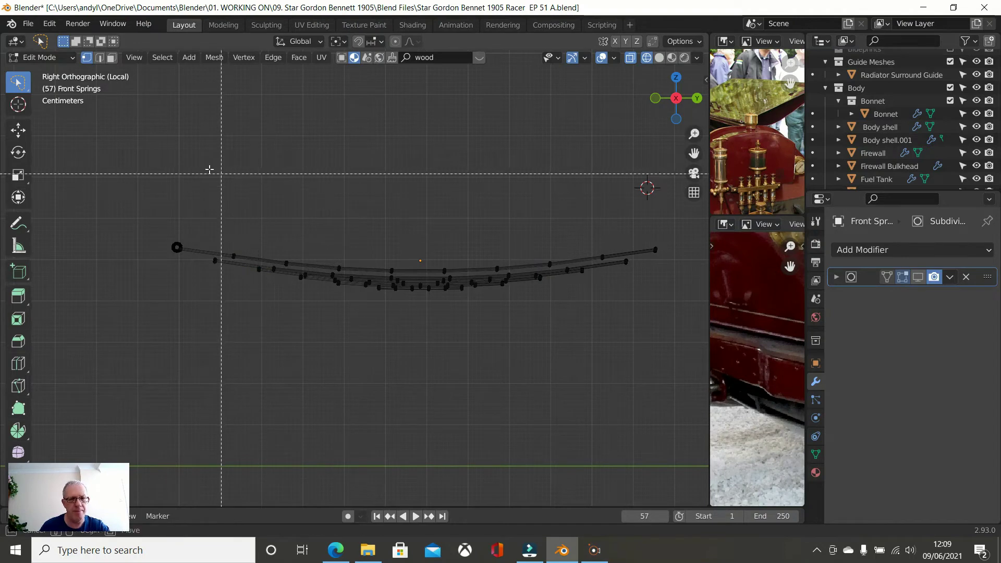
drag(199, 166, 647, 460)
- Examine the leaf selection around the eye sleeve and the top leaf's front end from several angles
scroll(324, 271, up, 2)
middle_drag(206, 269, 259, 302)
shift+middle_drag(168, 244, 361, 243)
scroll(308, 253, up, 2)
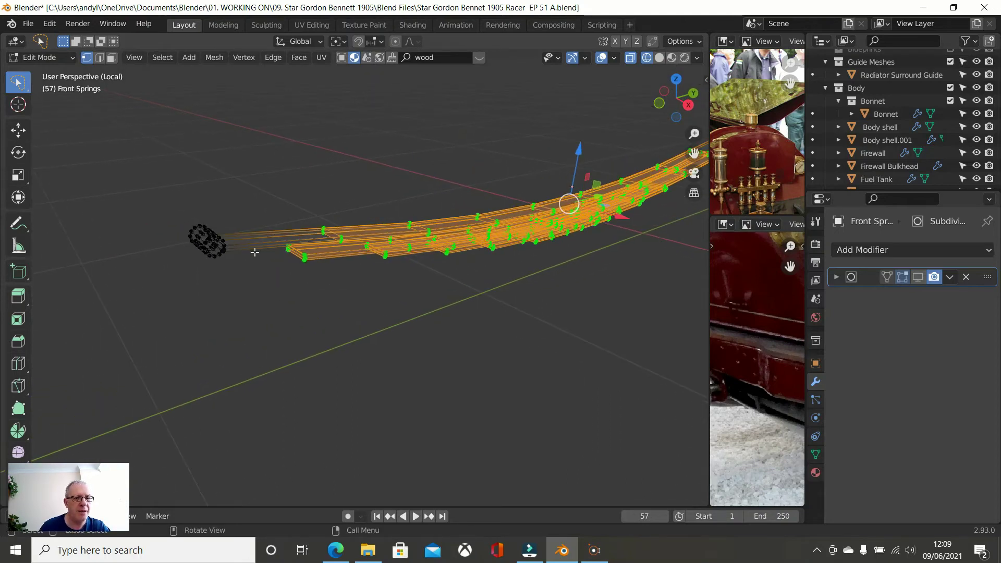
scroll(246, 250, up, 1)
scroll(214, 245, up, 1)
middle_drag(215, 245, 159, 252)
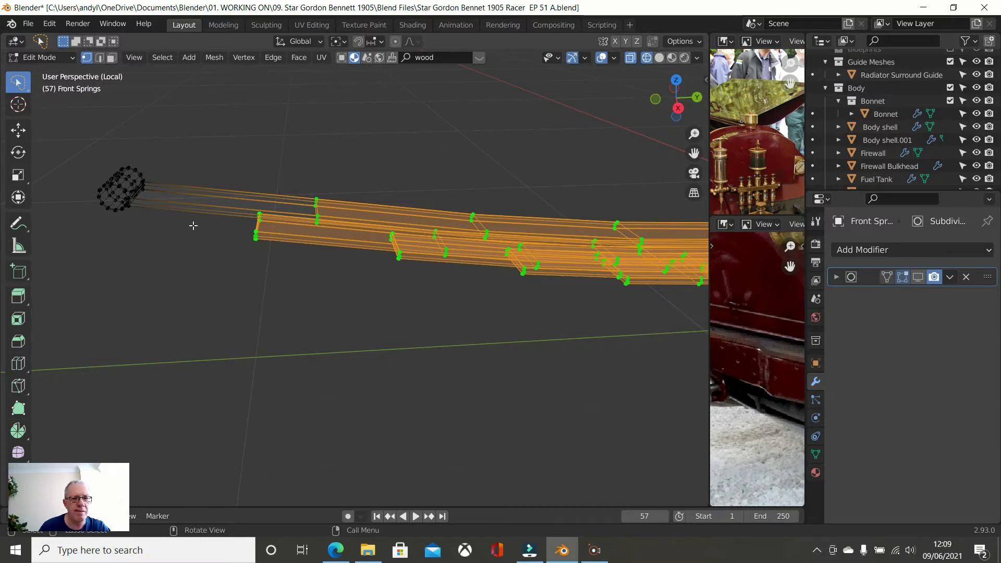
scroll(193, 226, down, 1)
middle_drag(233, 244, 300, 246)
scroll(300, 245, down, 1)
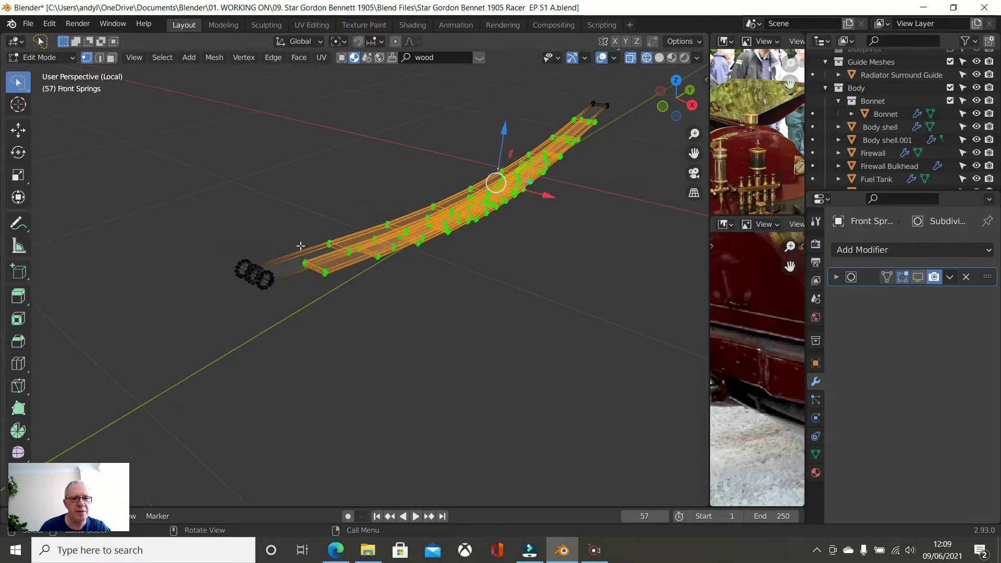
- Clear the selection, then select the whole linked eye sleeve and hide it
click(311, 323)
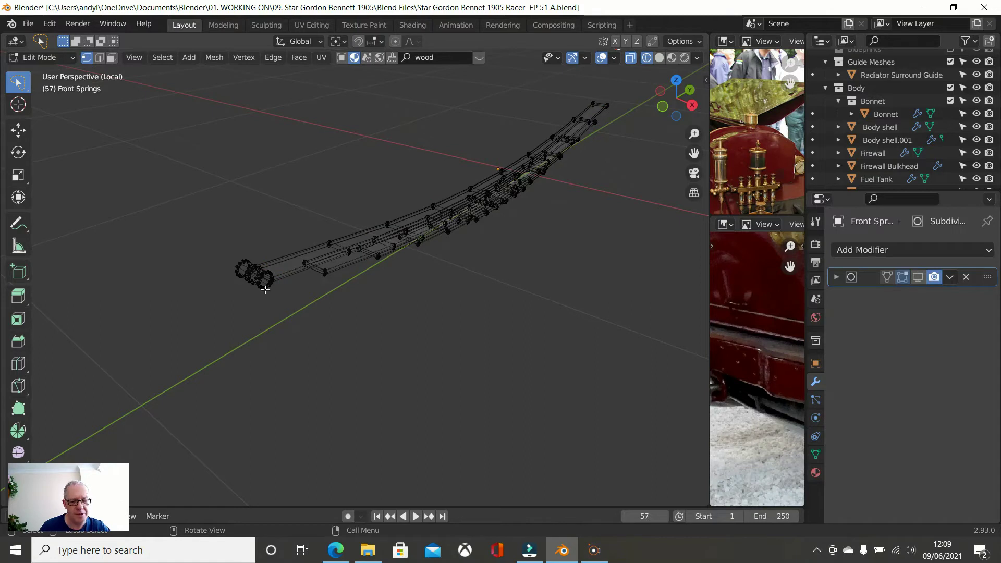
key(l)
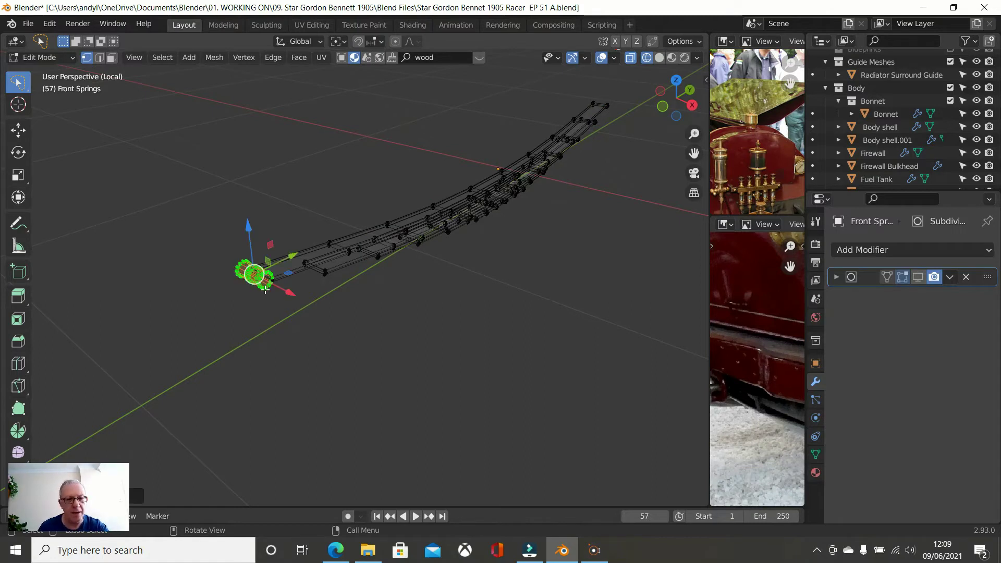
key(h)
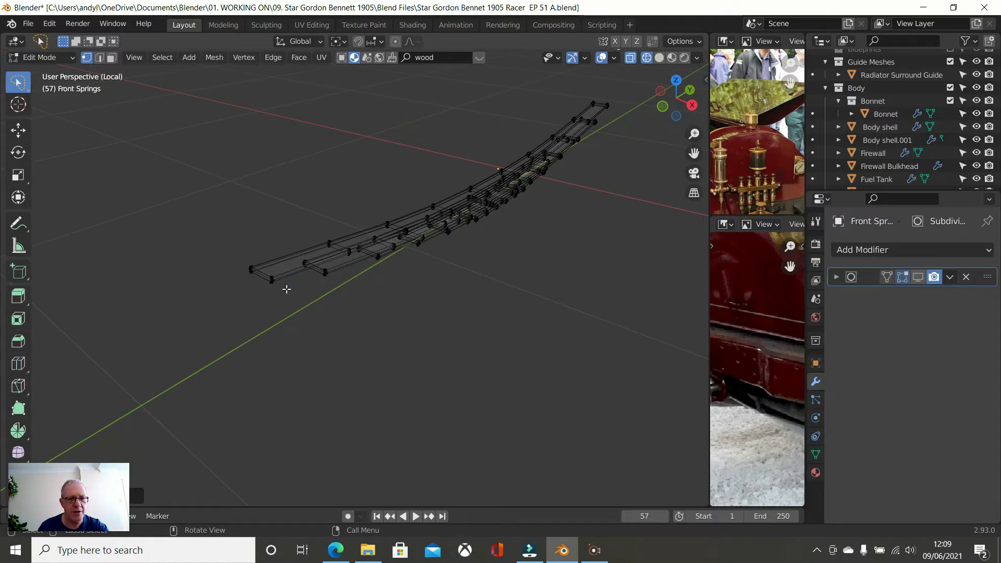
- Box-select the vertices of all the leaves in the right orthographic view
scroll(306, 295, down, 2)
key(KP_3)
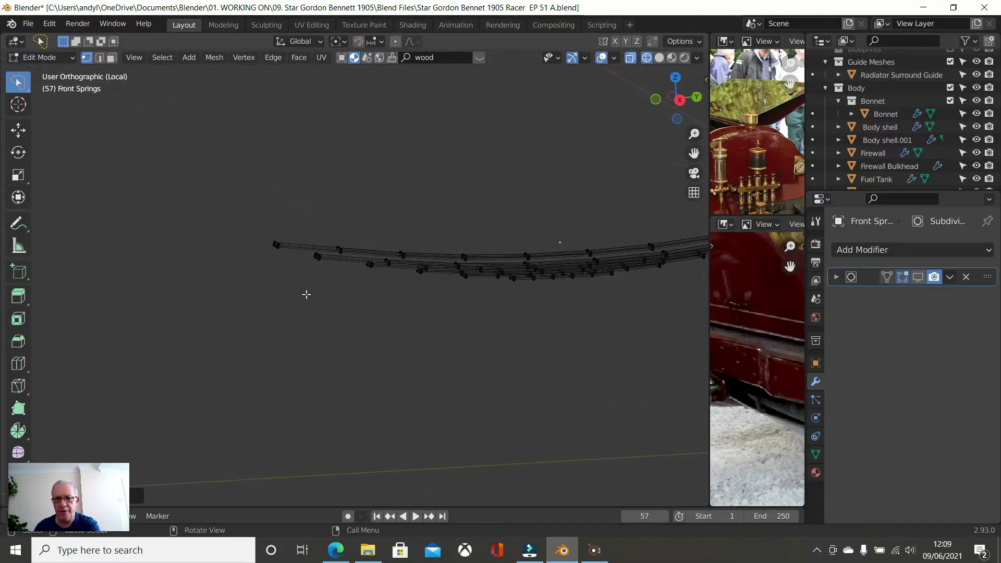
scroll(341, 307, down, 1)
shift+middle_drag(324, 301, 187, 296)
drag(140, 186, 558, 451)
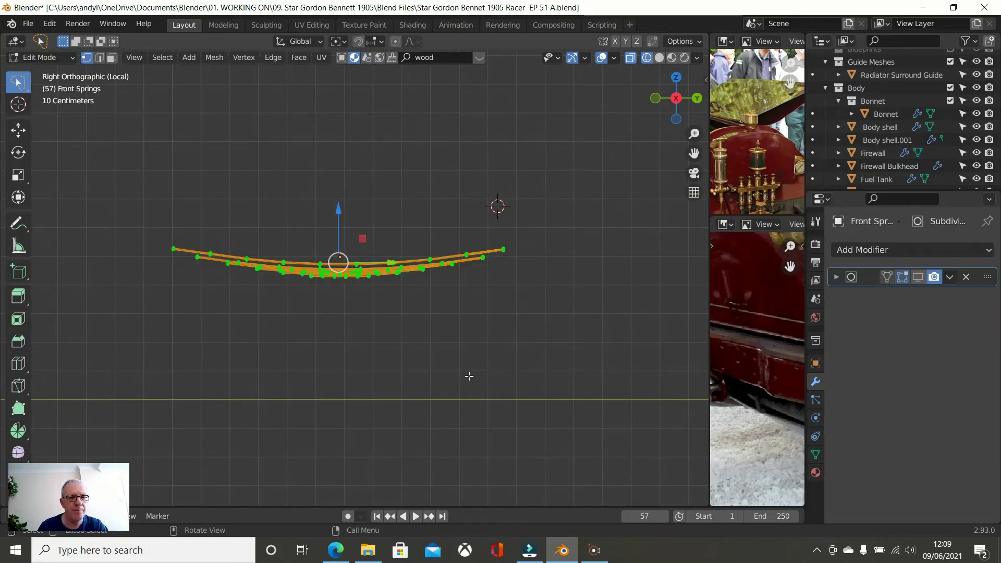
scroll(386, 327, up, 4)
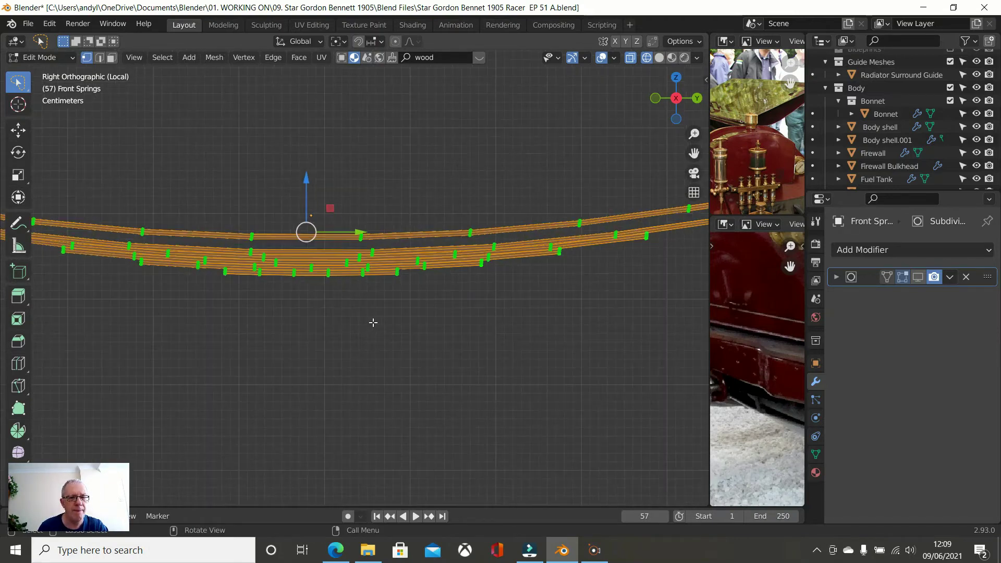
- Check the full spring in Object Mode and the selected leaves in Edit Mode from the side
key(Tab)
scroll(373, 327, down, 2)
scroll(373, 327, down, 2)
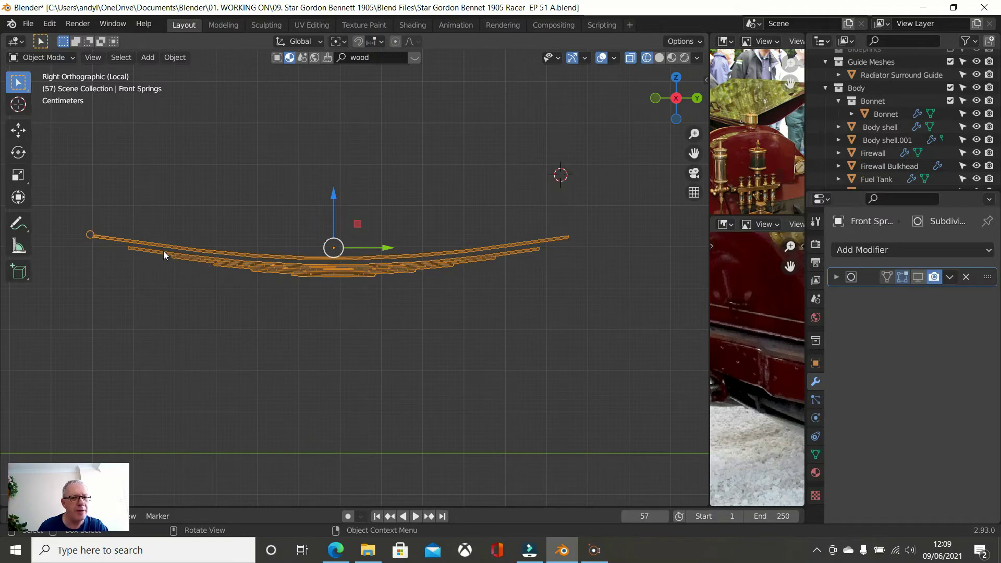
key(Tab)
shift+middle_drag(244, 298, 365, 321)
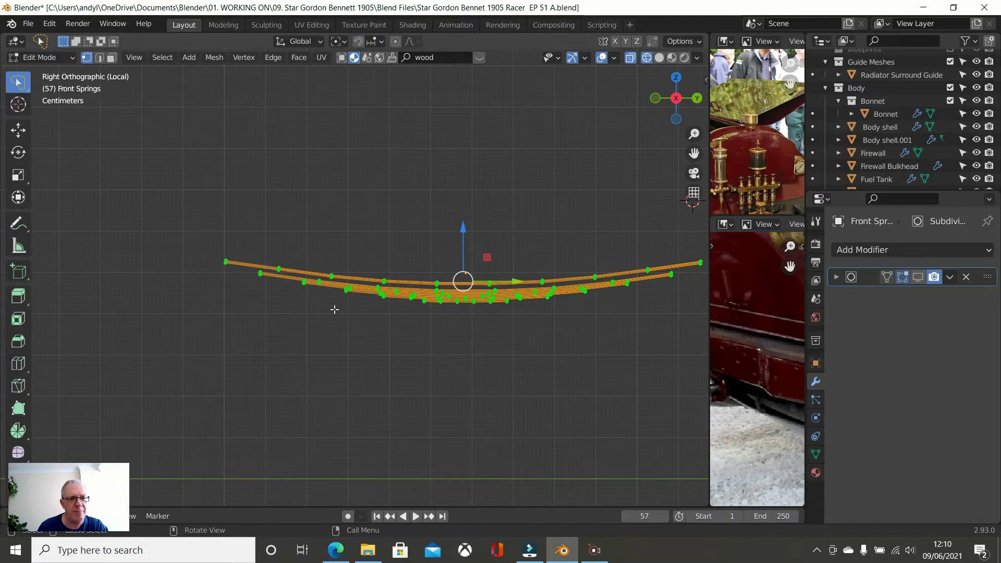
scroll(323, 306, up, 4)
scroll(285, 305, down, 1)
scroll(285, 307, down, 2)
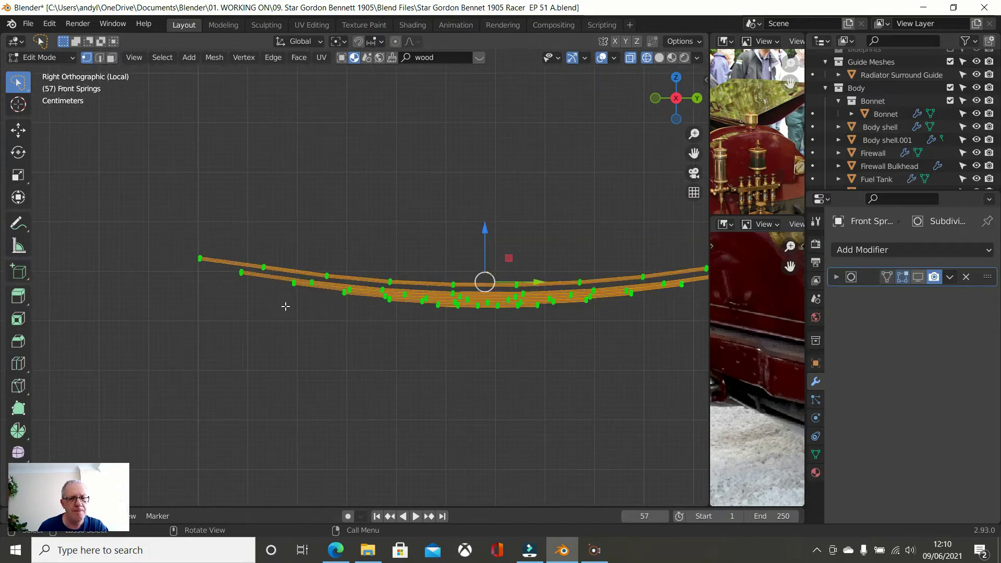
- Return to solid shading and delete the two end faces at the front tip of the top leaf in face selection mode
mouse_move(310, 317)
middle_down()
mouse_move(445, 342)
mouse_move(335, 331)
middle_up()
key(z)
click(425, 334)
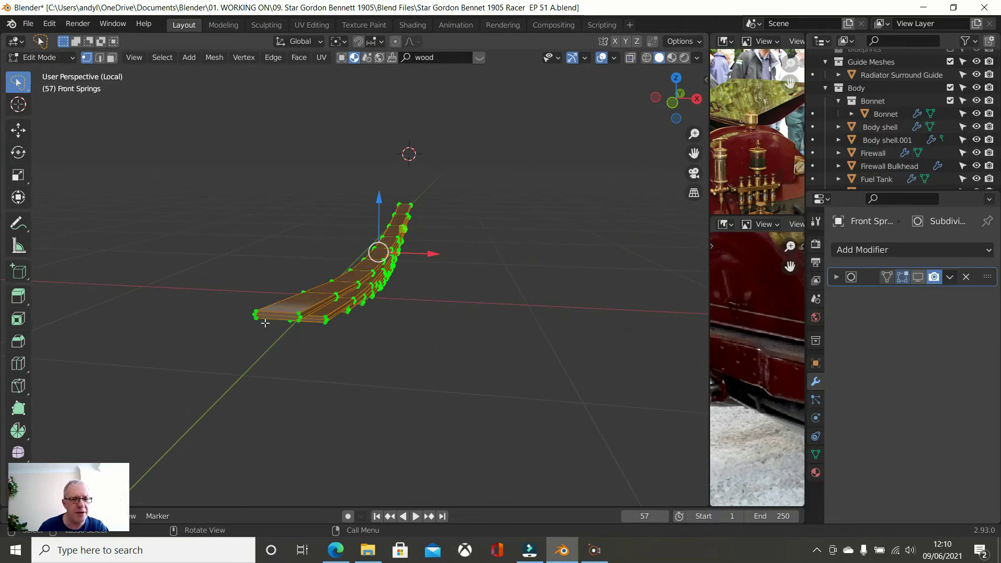
scroll(265, 322, up, 3)
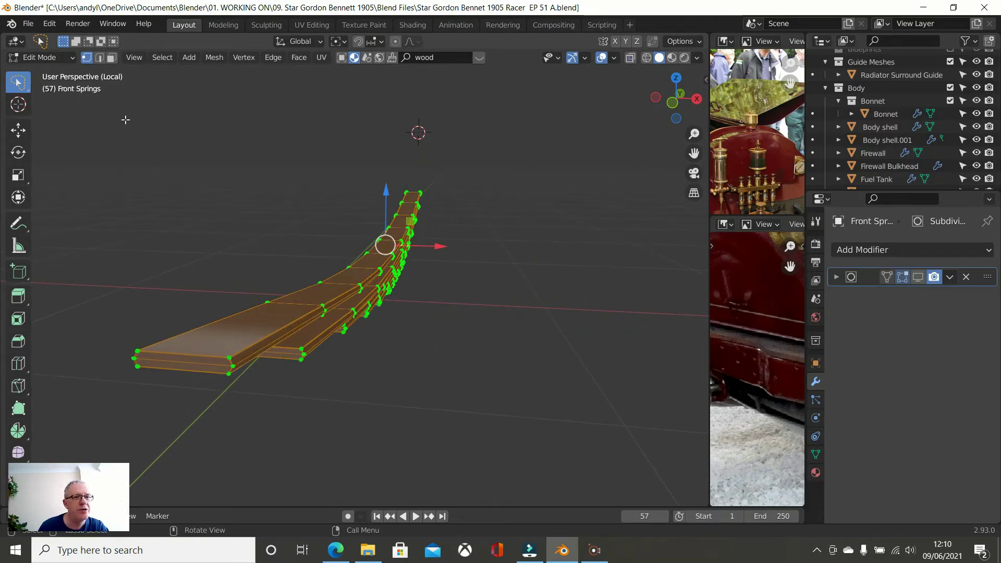
click(112, 58)
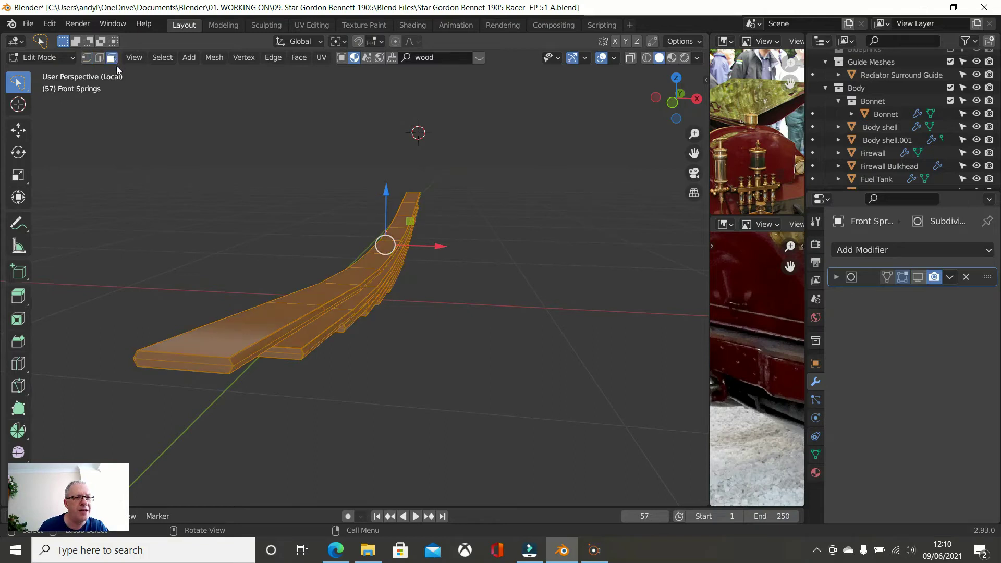
click(157, 357)
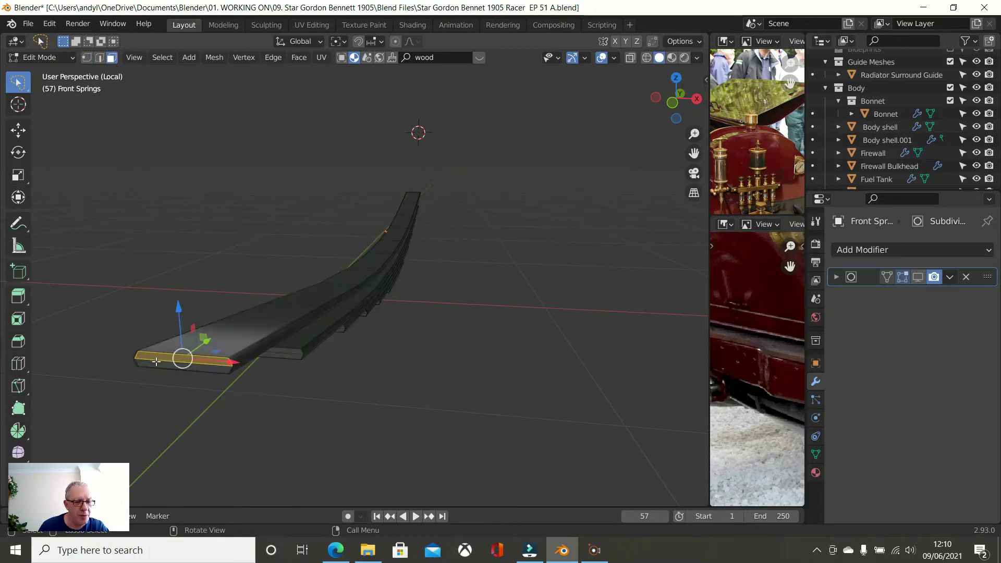
shift+click(155, 363)
key(x)
click(288, 368)
- Reveal the hidden eye sleeve and examine how it meets the open front end of the top leaf
scroll(272, 354, down, 3)
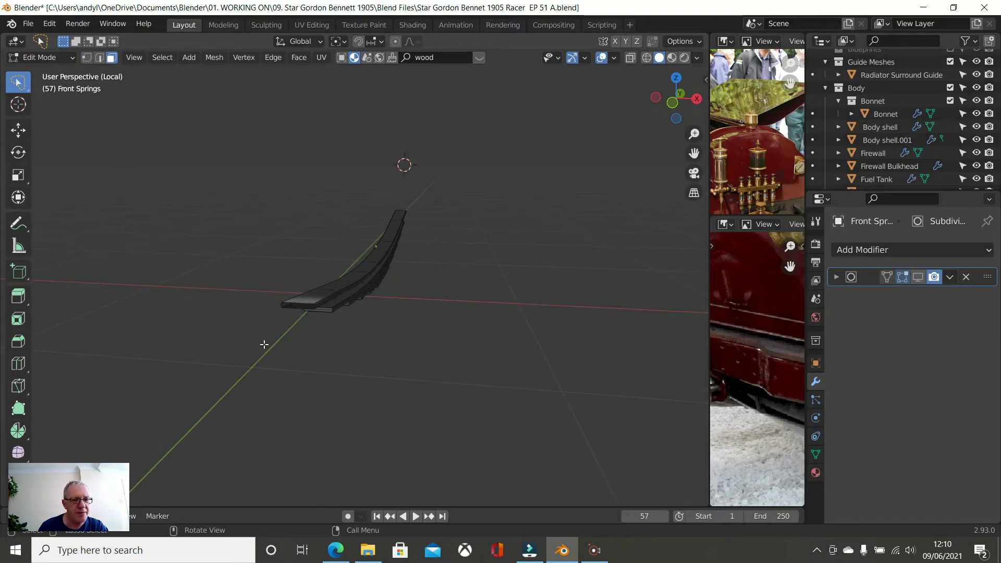
alt+click(262, 341)
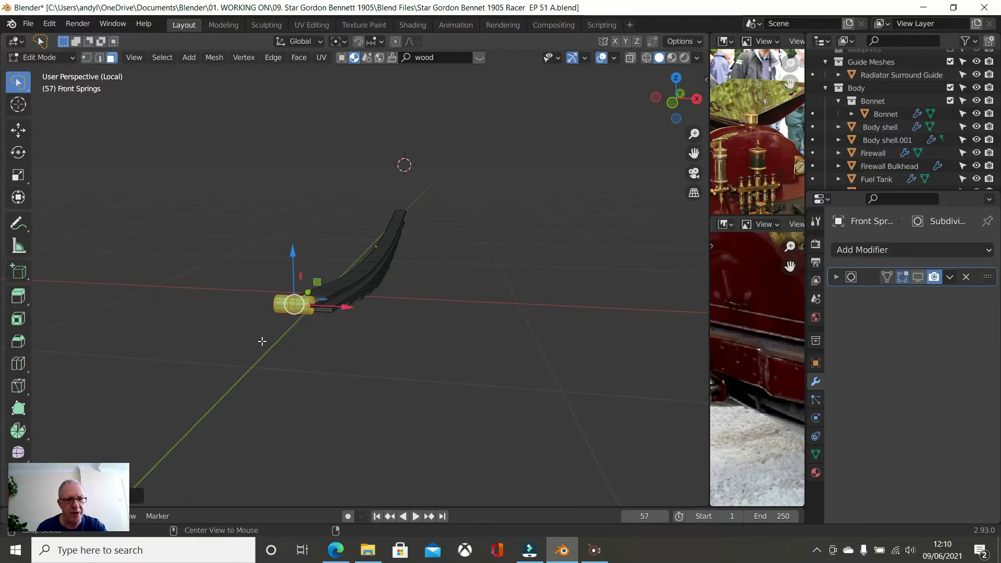
middle_drag(257, 340, 354, 330)
scroll(324, 324, up, 2)
scroll(248, 303, up, 7)
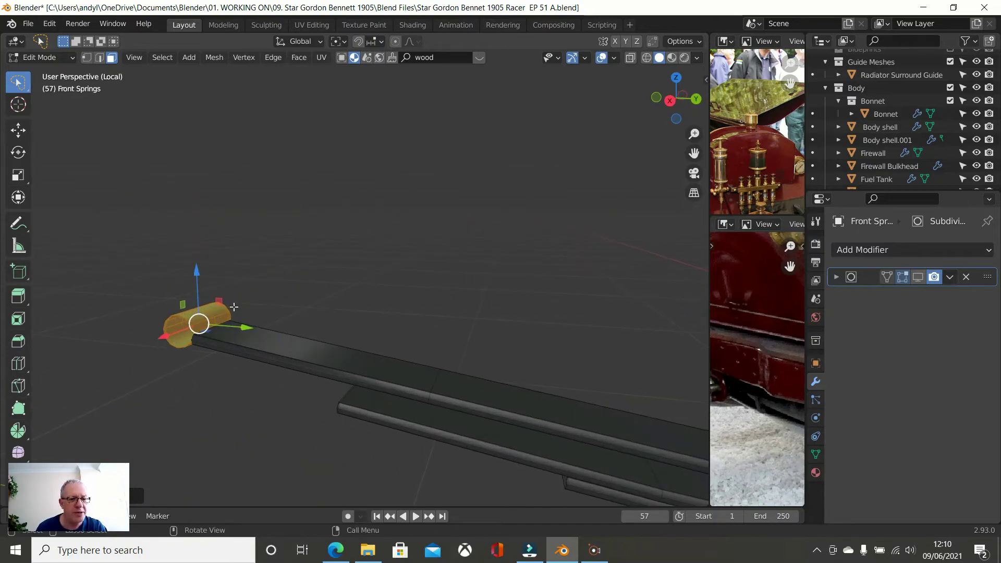
shift+middle_drag(175, 325, 179, 316)
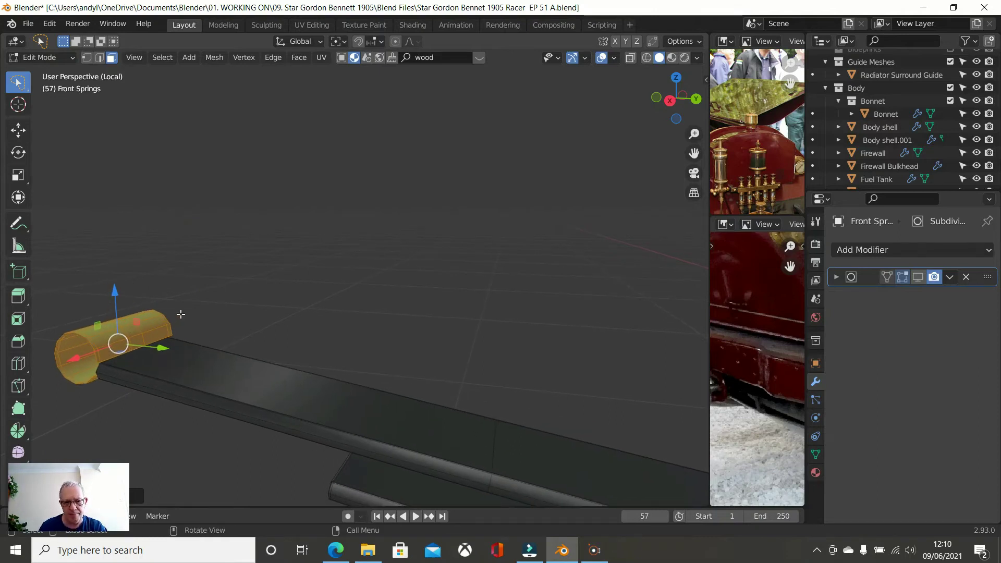
scroll(181, 315, down, 3)
middle_drag(246, 376, 312, 396)
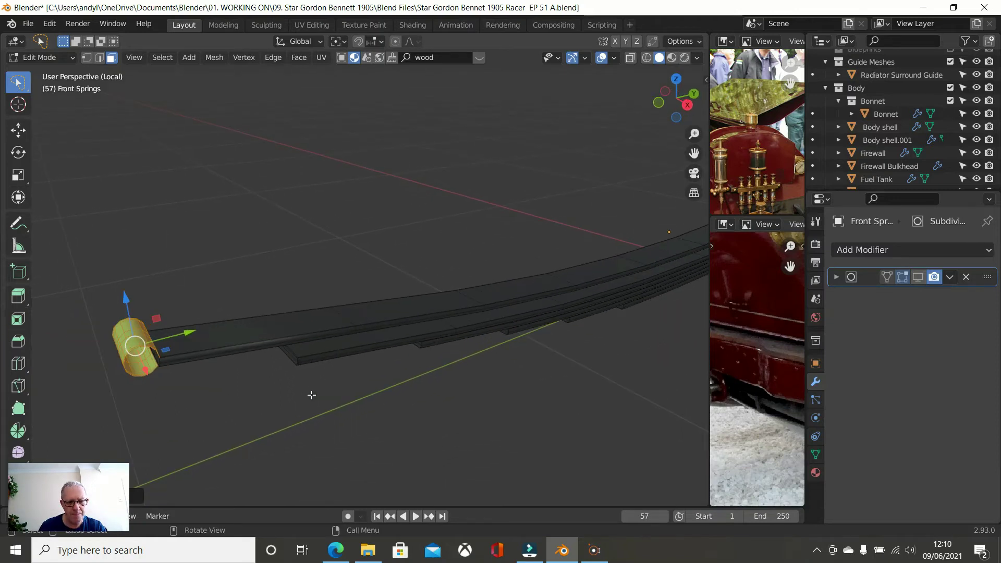
- Hide the eye sleeve again and select all the leaves, viewed from the top
key(h)
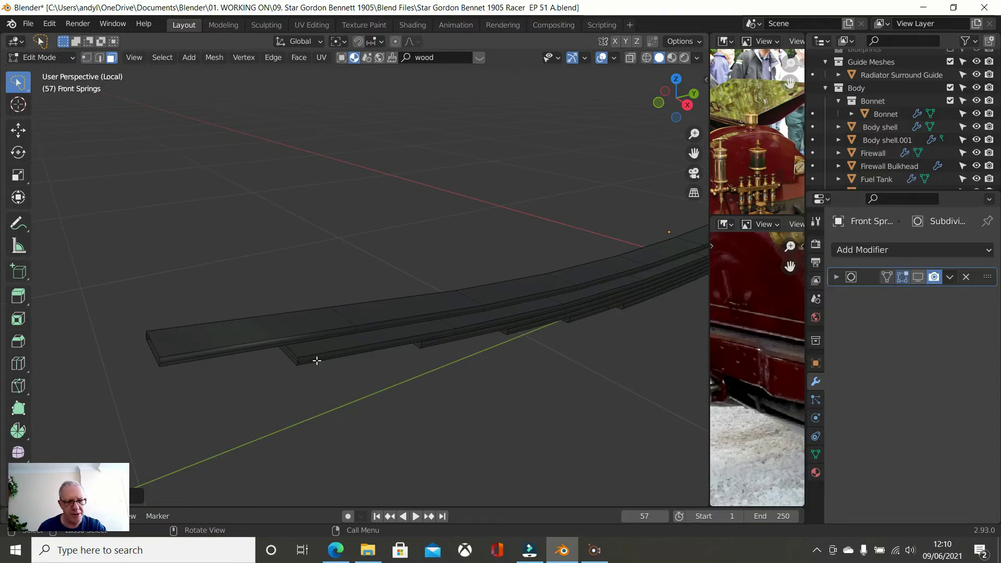
scroll(317, 360, down, 5)
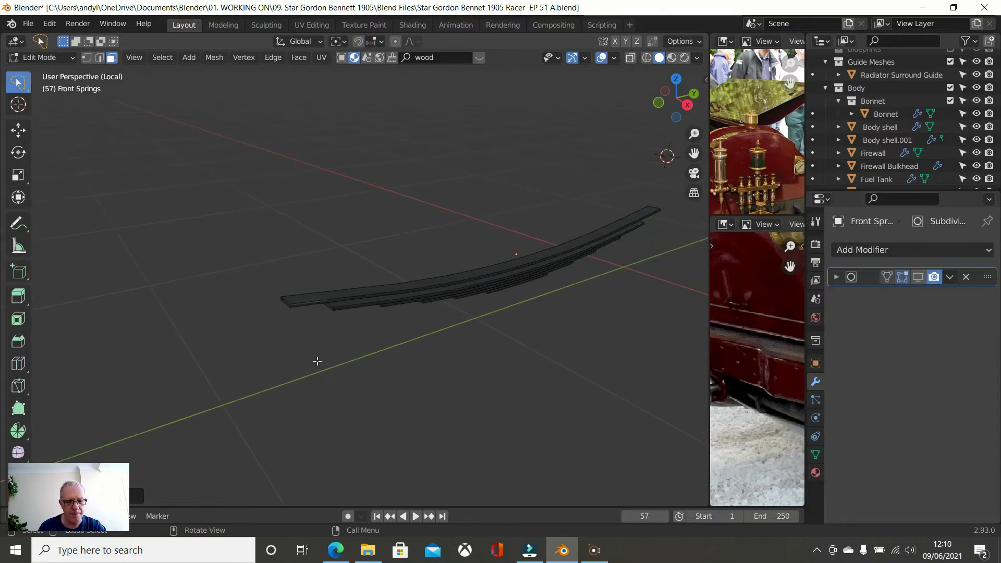
key(a)
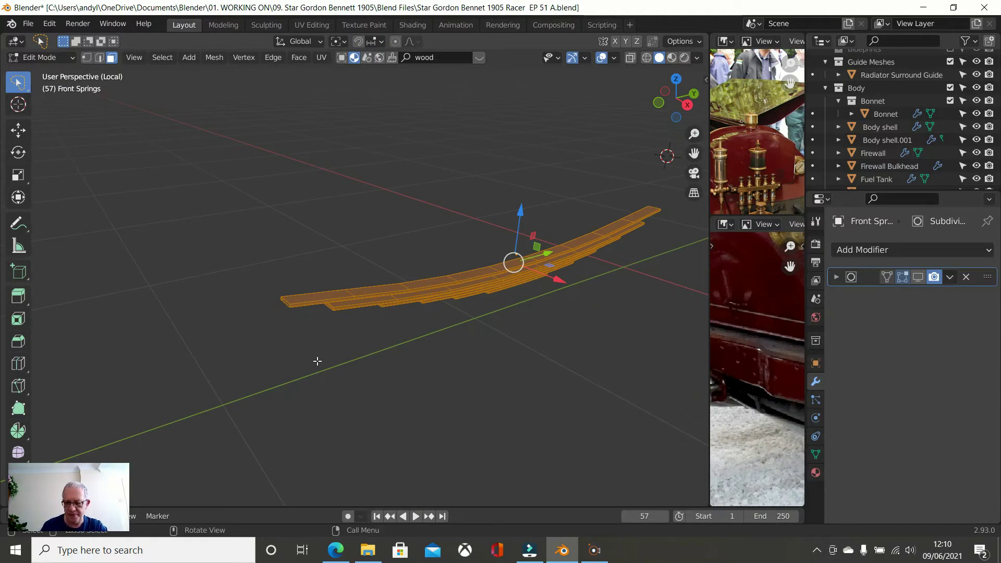
key(KP_7)
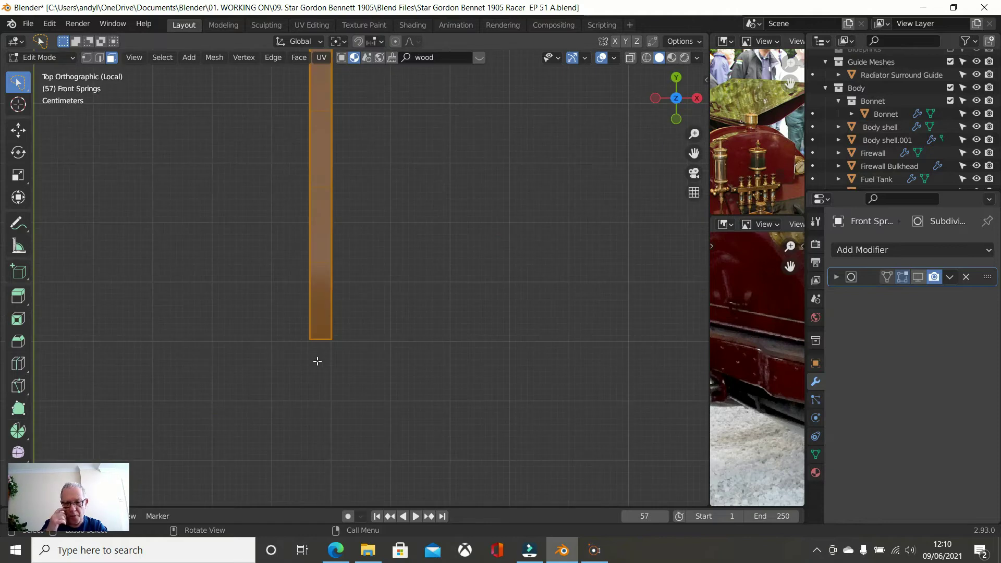
- Reveal the hidden eye sleeve and compare its width with the leaves from the top in vertex selection mode
key(alt+h)
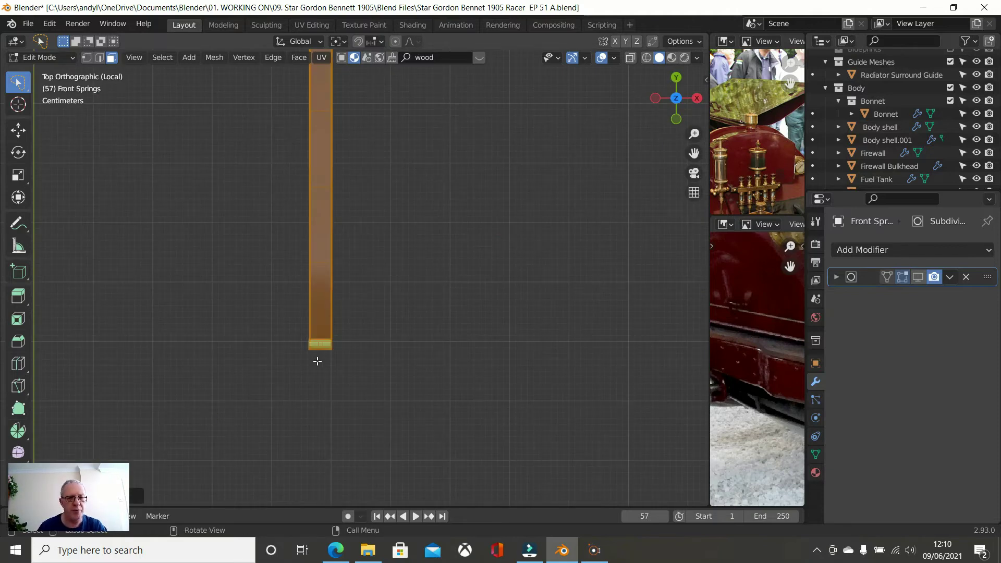
scroll(317, 360, up, 2)
scroll(319, 349, up, 2)
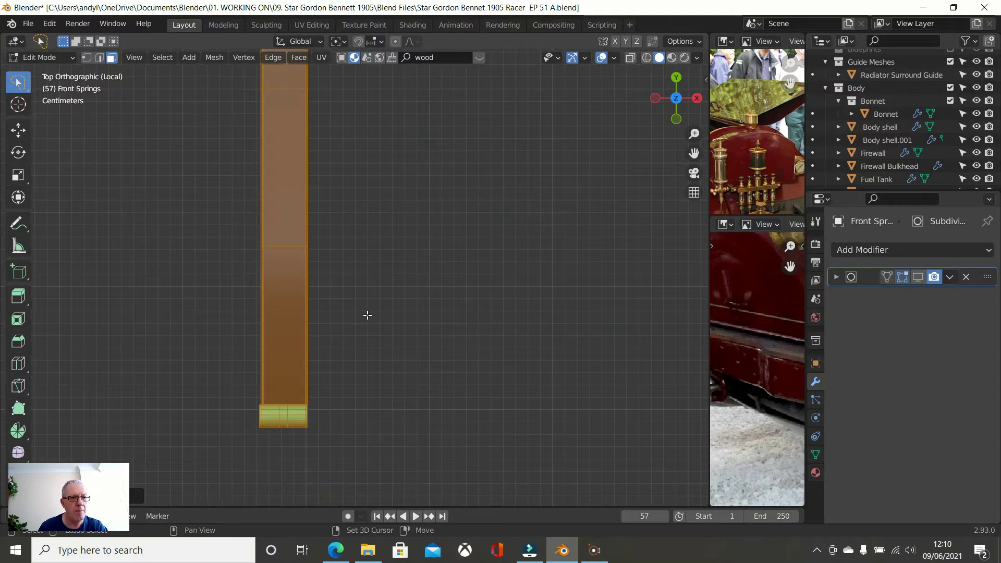
shift+middle_drag(383, 293, 458, 223)
scroll(386, 364, up, 4)
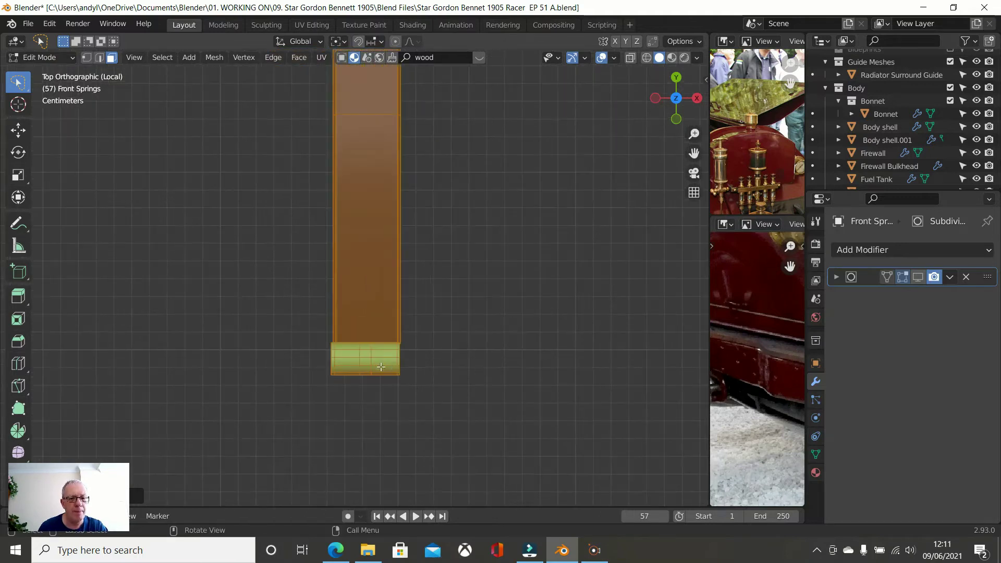
click(86, 57)
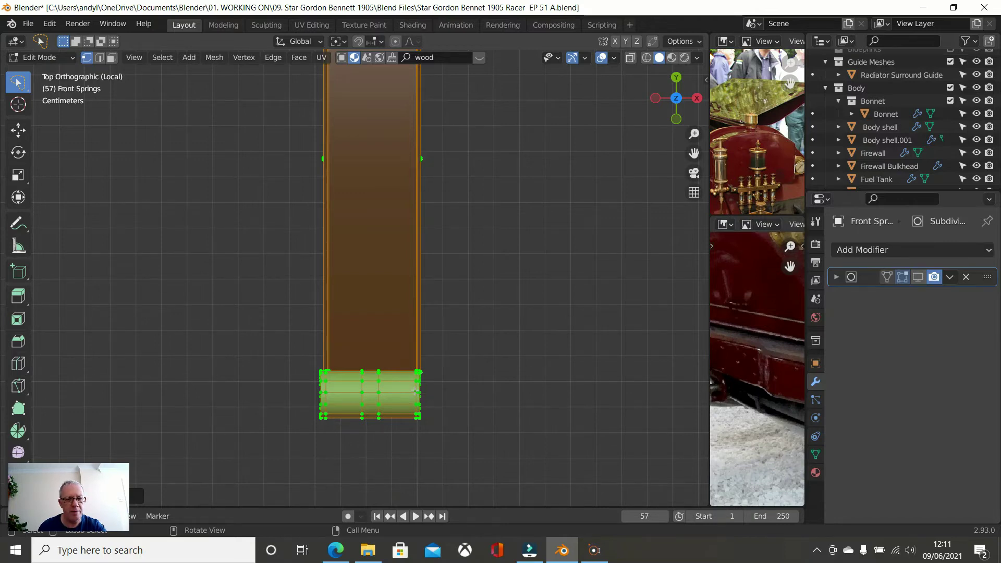
scroll(415, 391, up, 2)
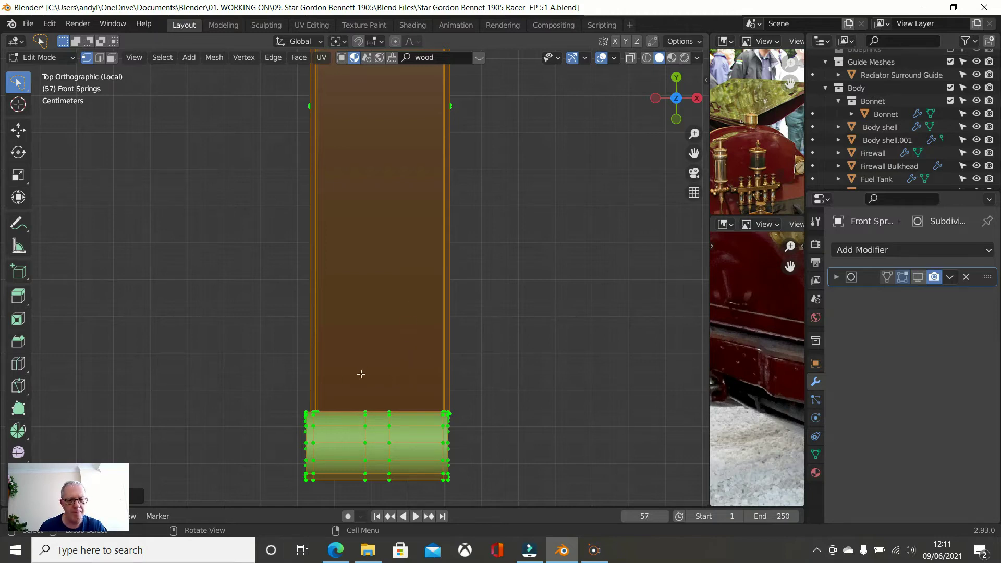
scroll(369, 391, down, 2)
key(Tab)
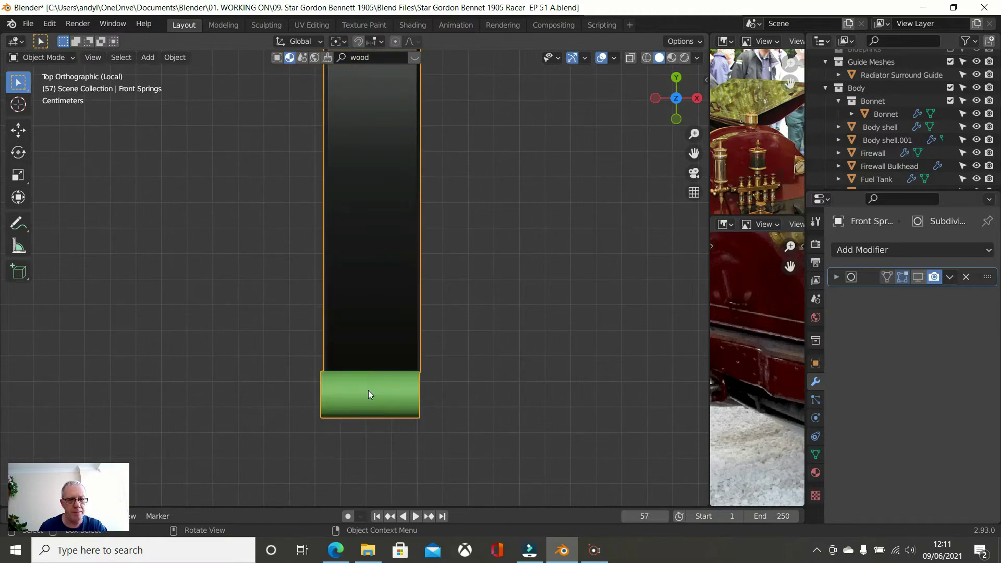
key(Tab)
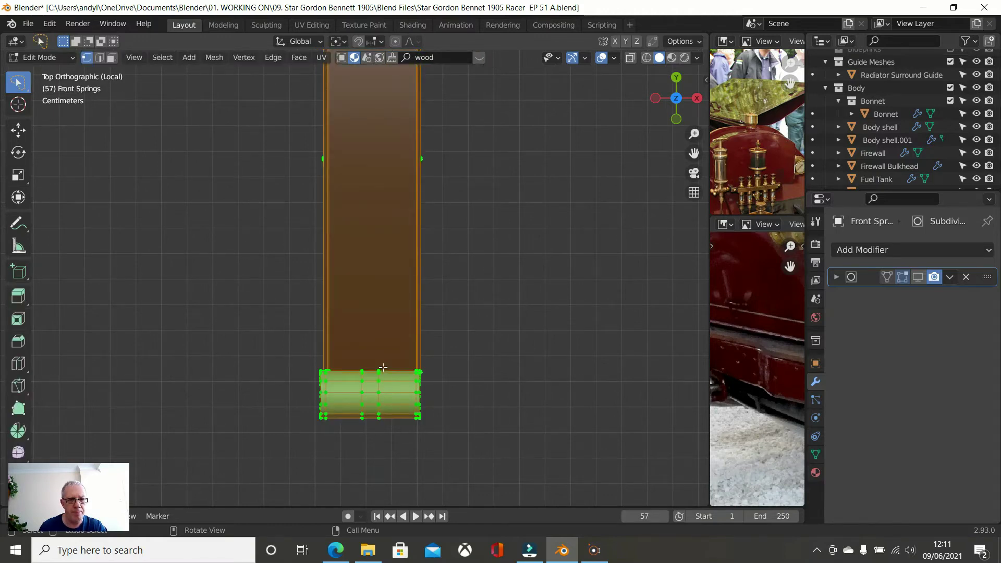
- Separate the linked green eye sleeve from the leaf springs into its own object and return to Object Mode
middle_drag(369, 274, 268, 186)
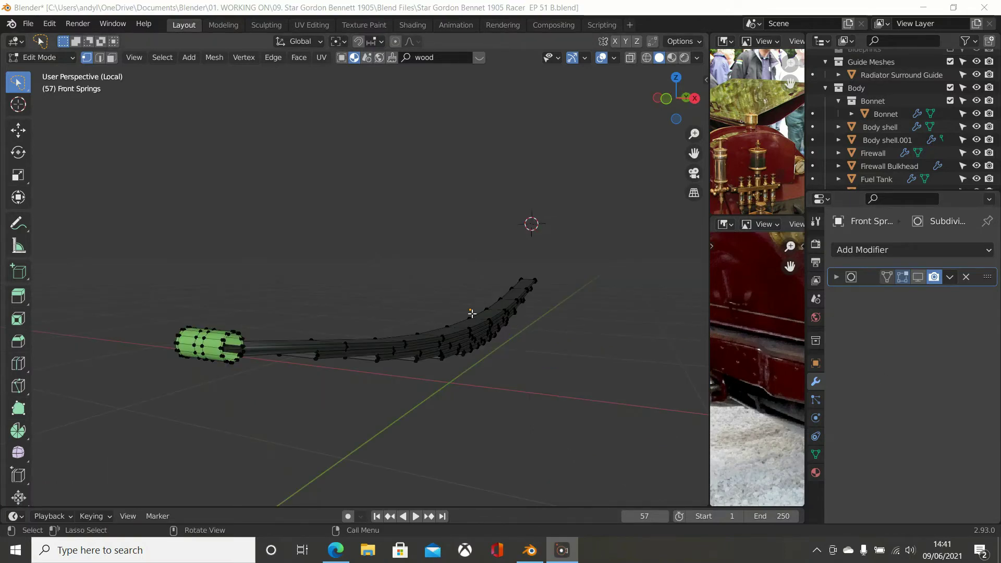
scroll(471, 314, up, 2)
middle_drag(430, 300, 362, 328)
scroll(429, 298, down, 2)
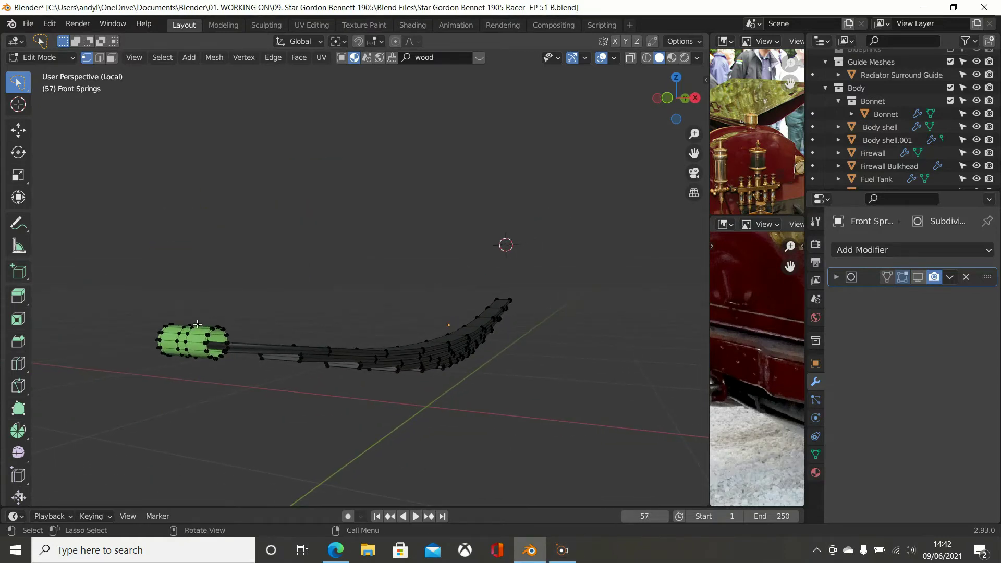
mouse_move(293, 342)
middle_down()
mouse_move(272, 358)
mouse_move(210, 360)
mouse_move(192, 342)
mouse_move(279, 373)
mouse_move(287, 345)
middle_up()
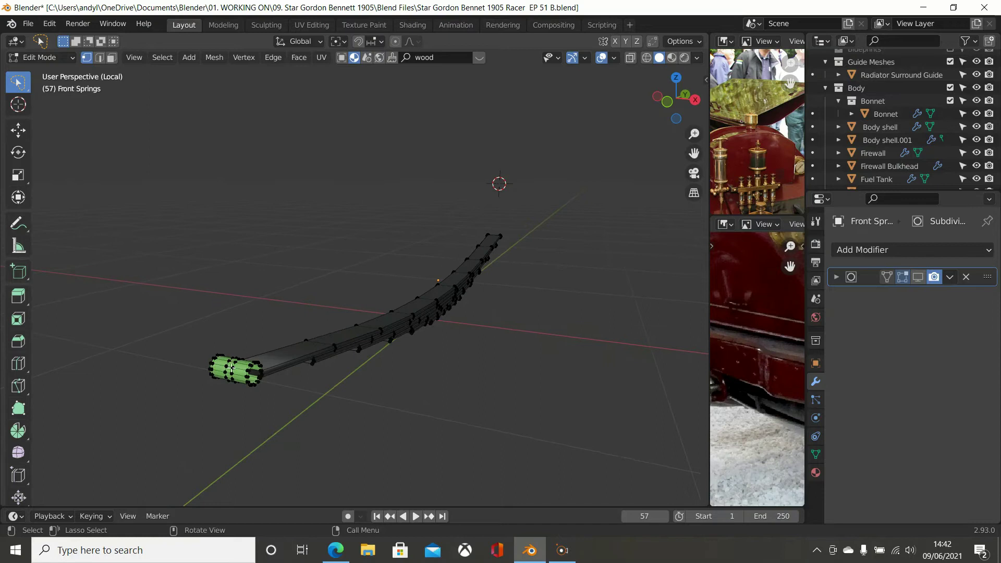
key(ctrl+l)
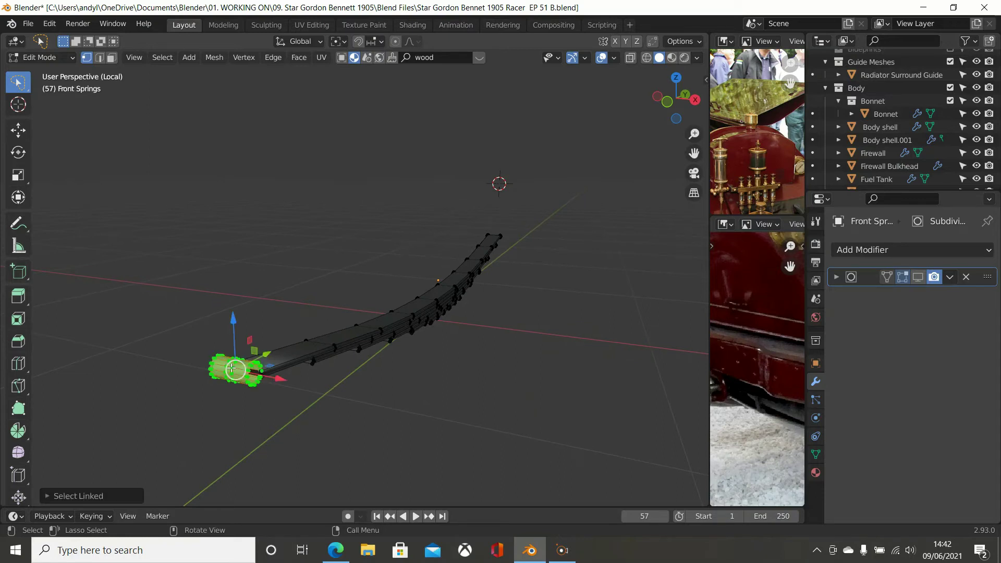
key(p)
click(231, 368)
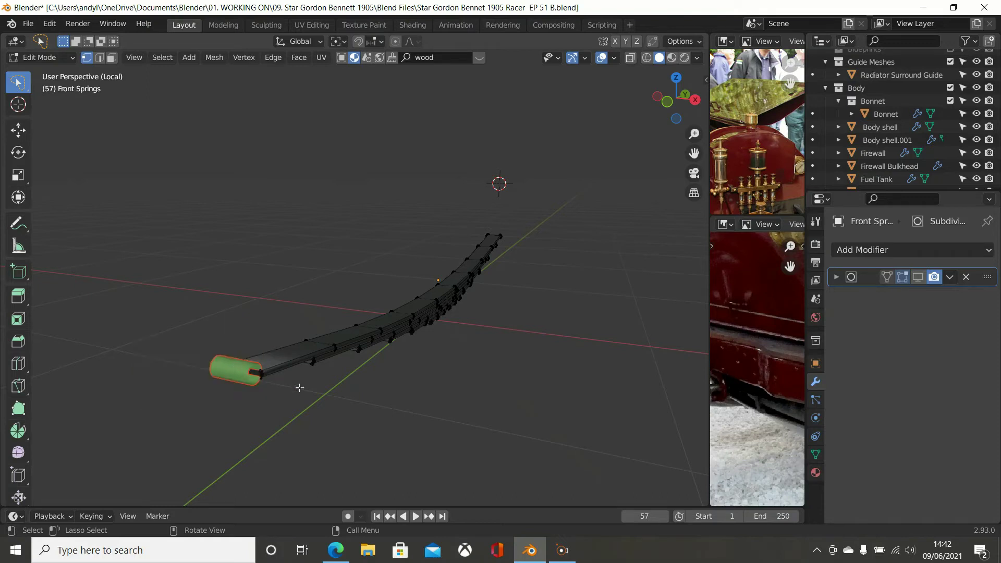
key(Tab)
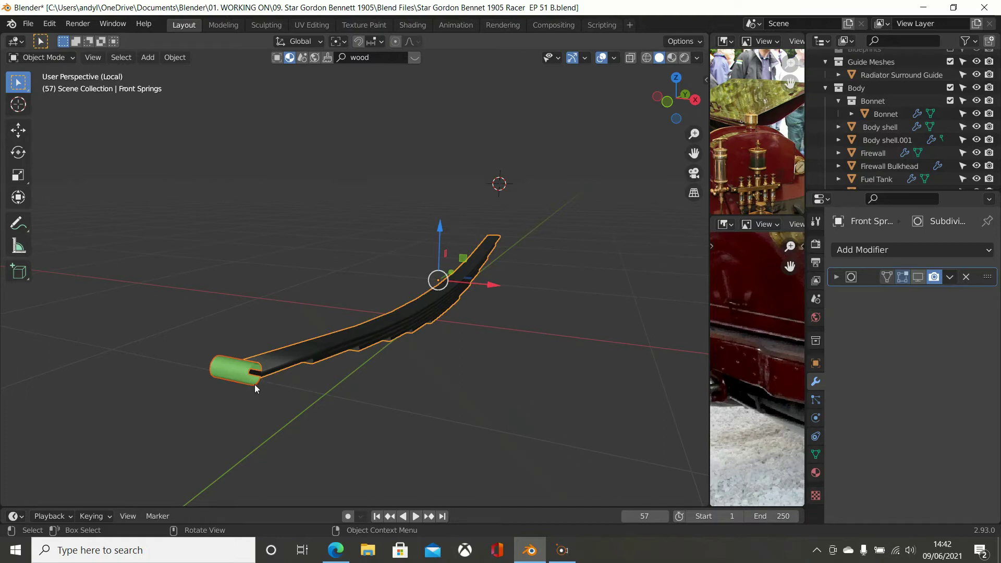
- Unhide the Chassis Main Rails object in the Chassis collection alongside the spring
scroll(255, 383, down, 1)
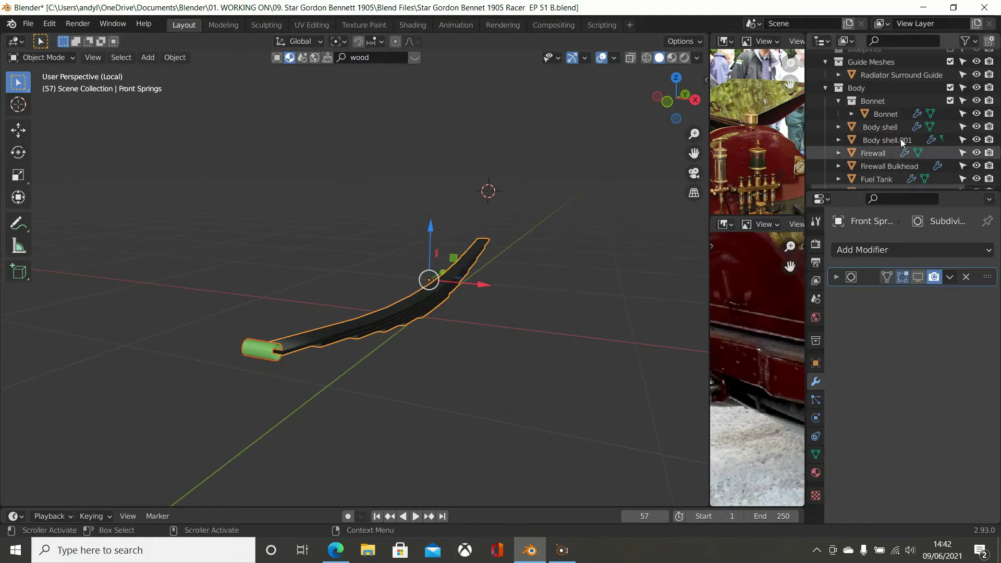
scroll(908, 100, up, 2)
scroll(903, 107, down, 6)
scroll(904, 106, down, 10)
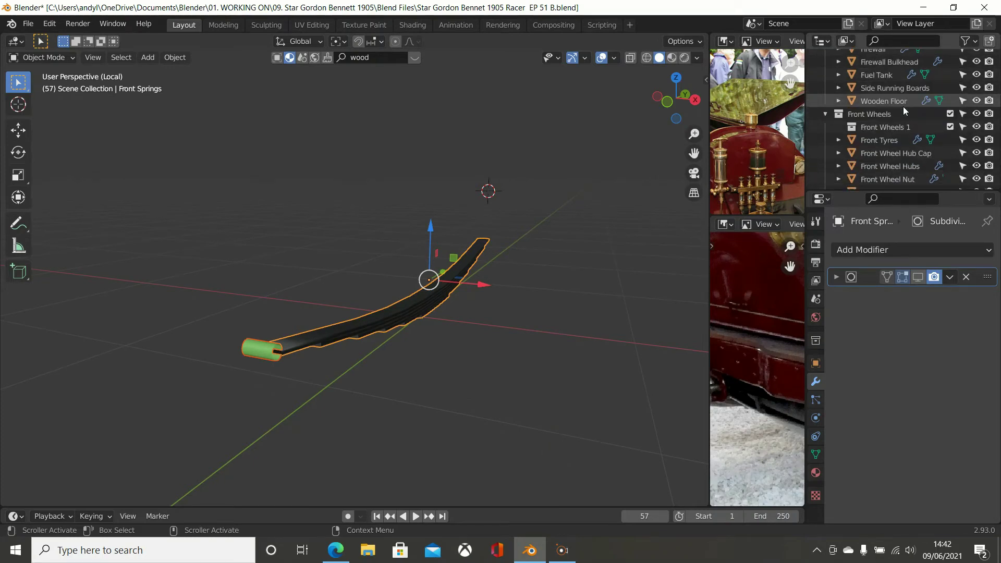
scroll(904, 107, down, 10)
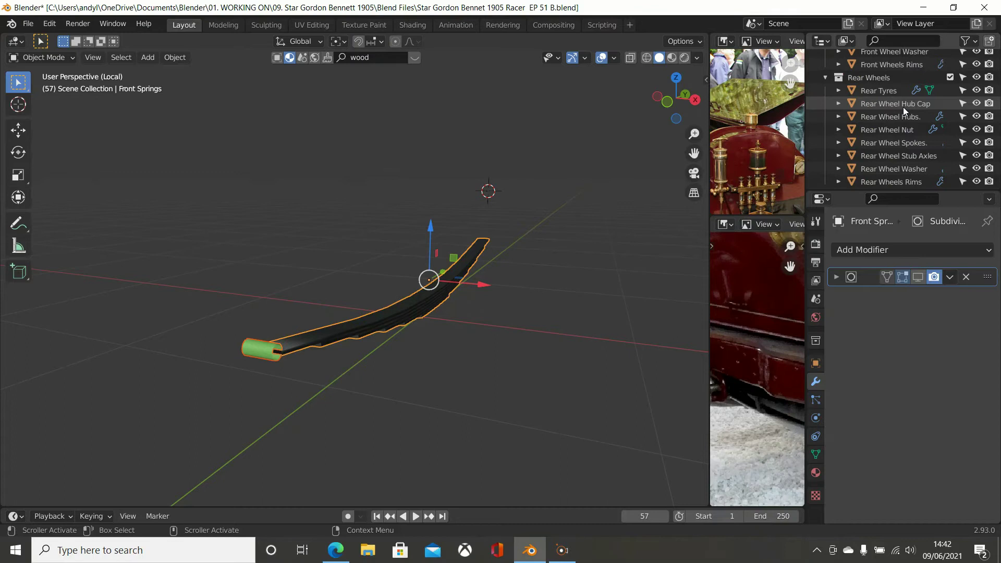
scroll(903, 108, down, 3)
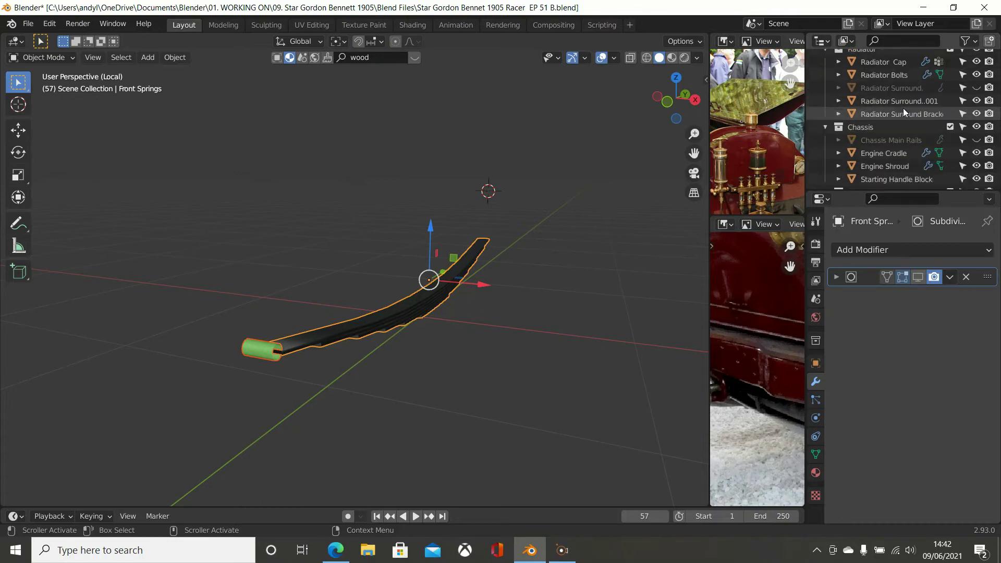
click(977, 140)
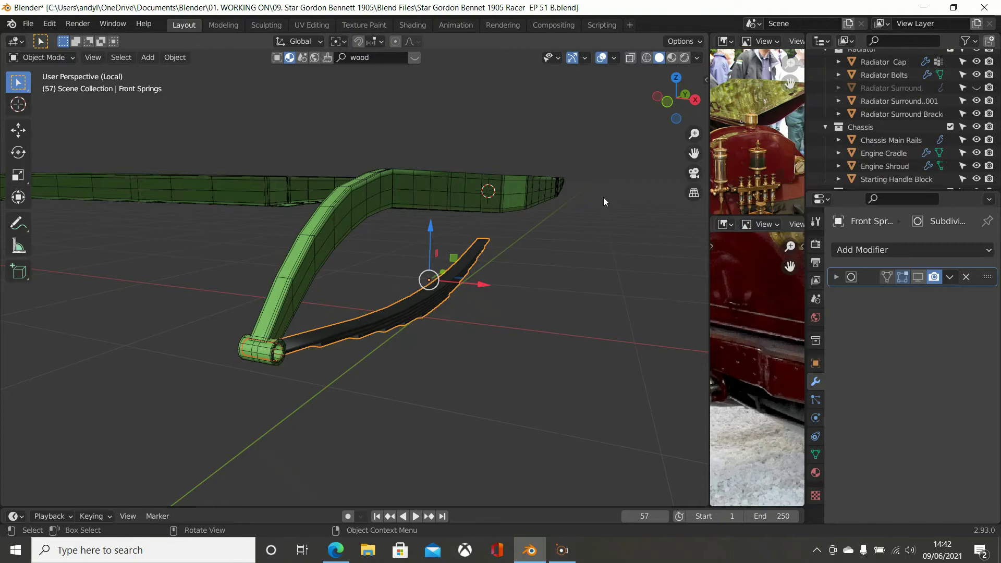
- Switch to wireframe shading in top view and select only the separated eye sleeve inside the chassis rail's end tube
key(KP_7)
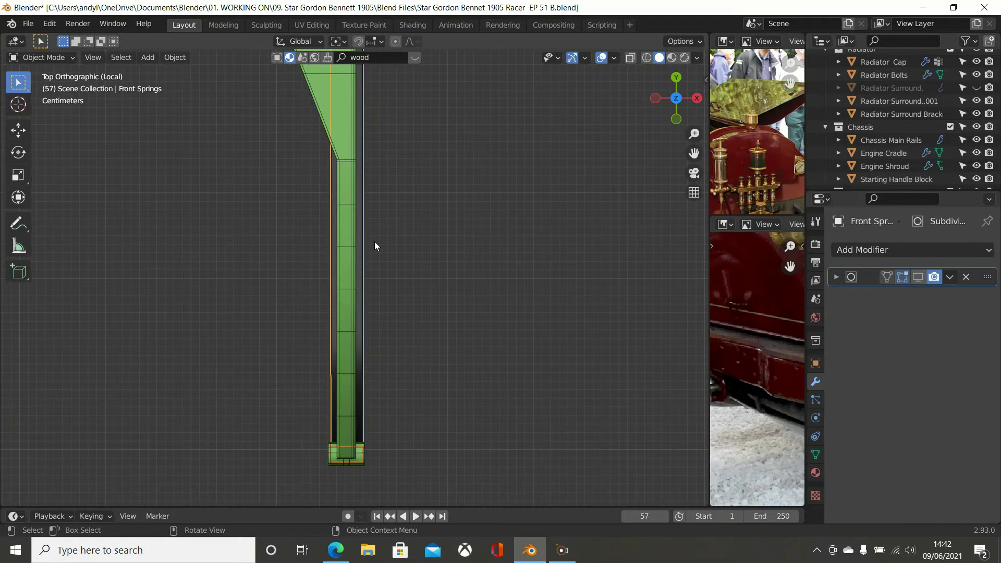
key(z)
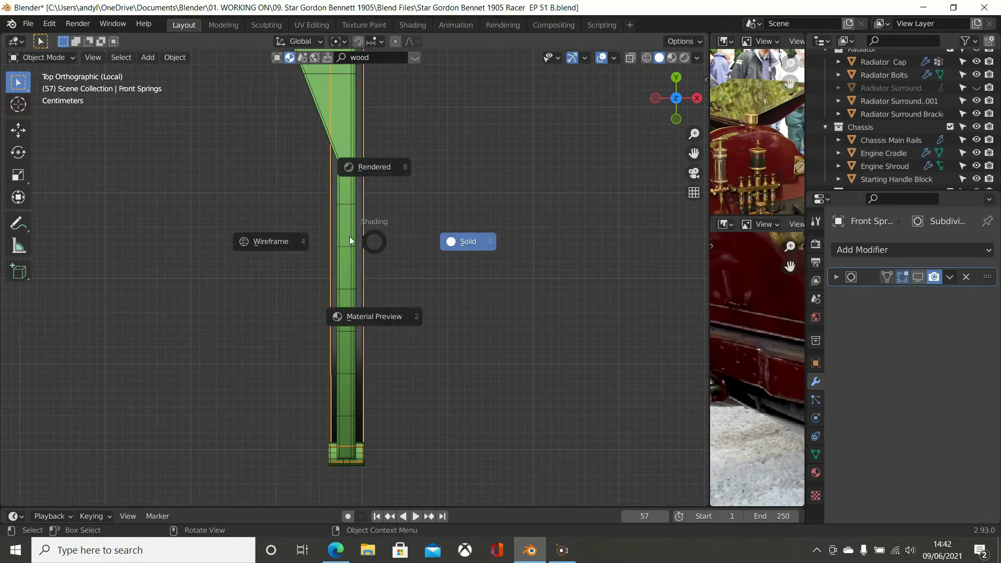
click(264, 244)
scroll(319, 278, up, 4)
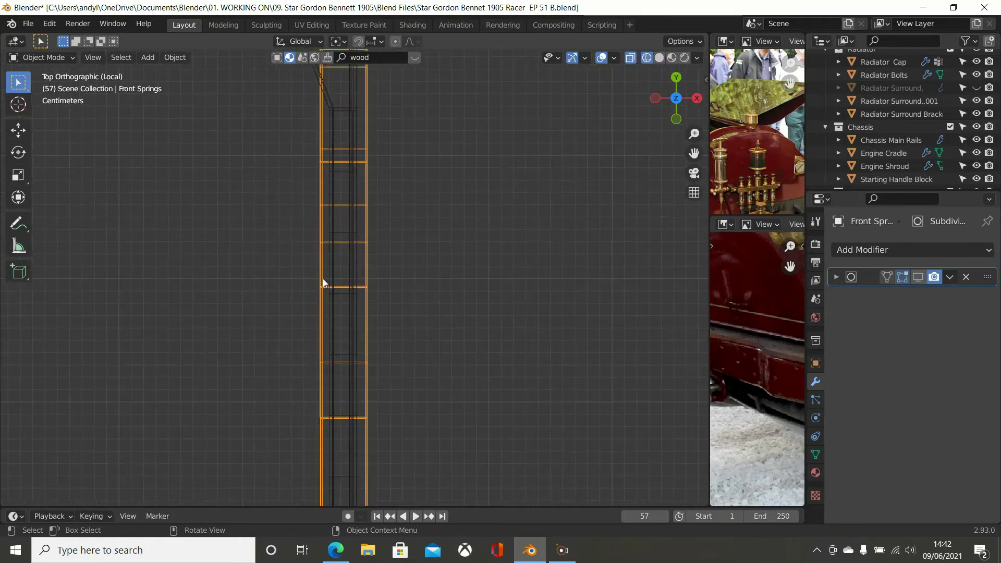
shift+middle_drag(377, 195, 433, 42)
scroll(407, 250, up, 3)
shift+middle_drag(430, 289, 403, 149)
scroll(422, 146, up, 3)
shift+middle_drag(437, 249, 377, 152)
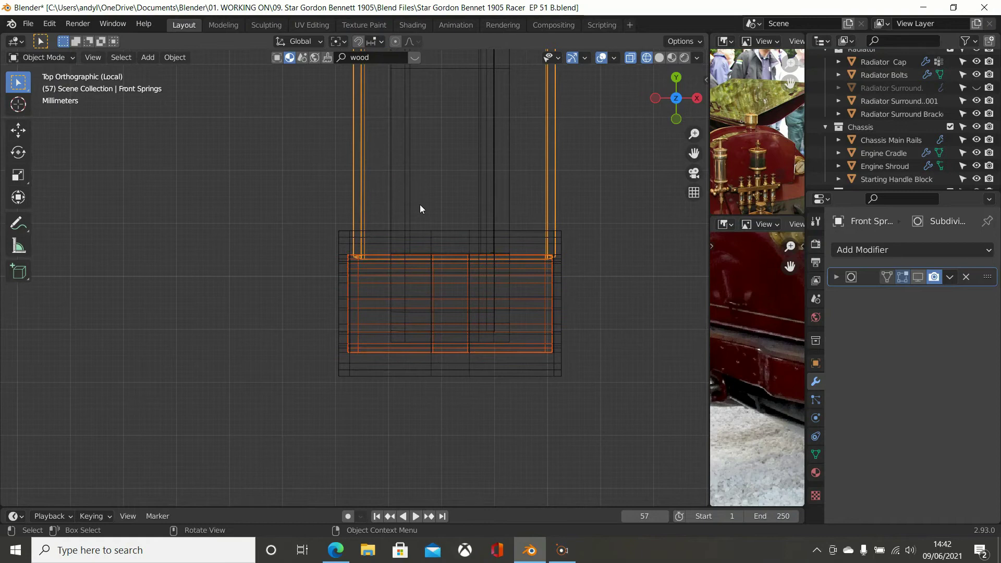
click(403, 266)
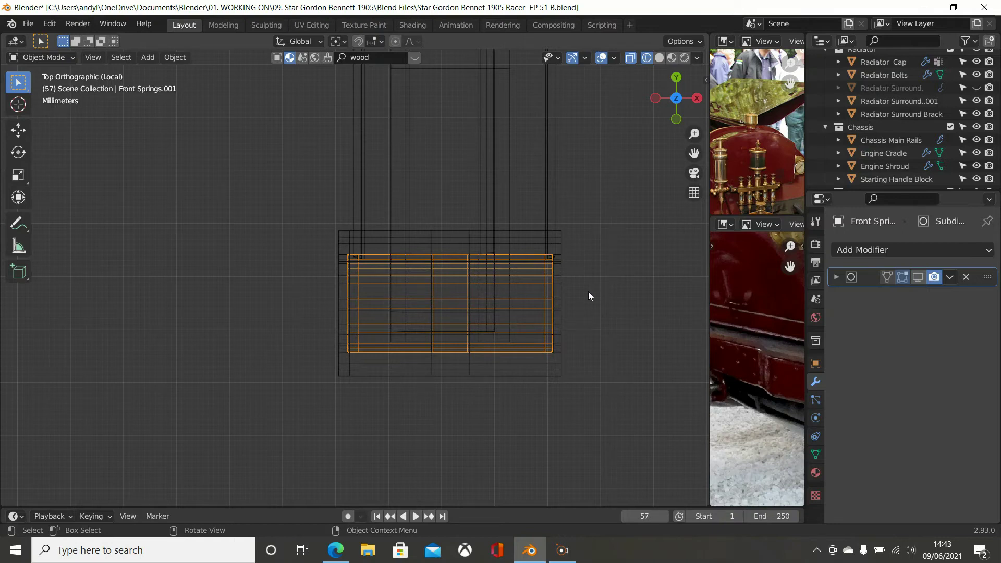
key(s)
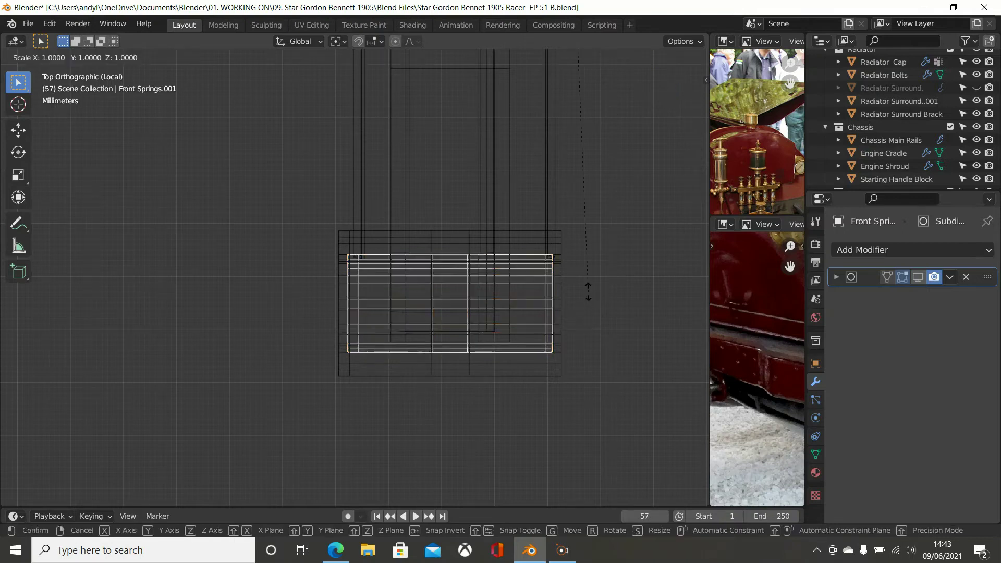
key(x)
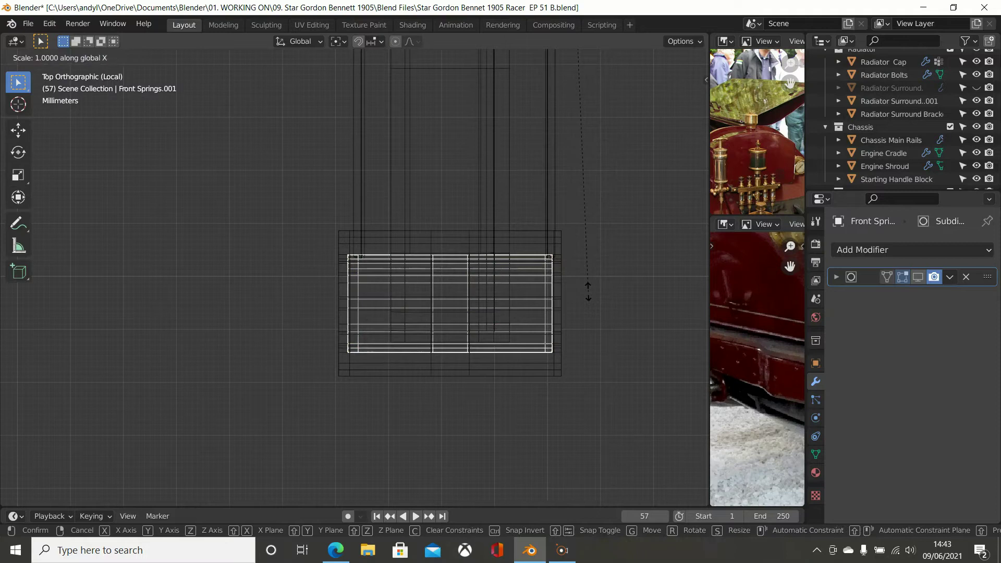
right_click(594, 293)
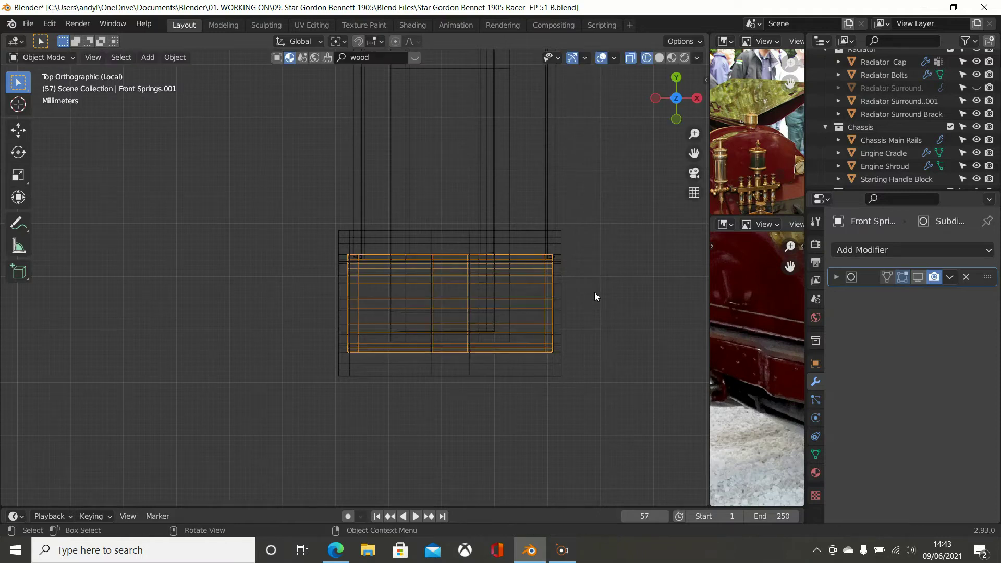
click(521, 319)
click(521, 319)
key(s)
key(x)
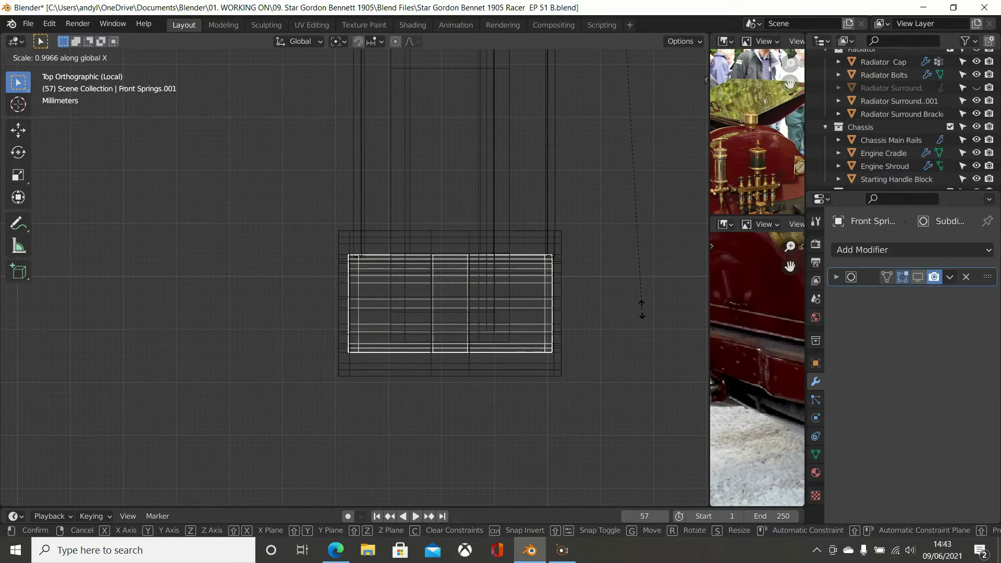
click(642, 309)
scroll(591, 305, down, 10)
scroll(590, 305, down, 5)
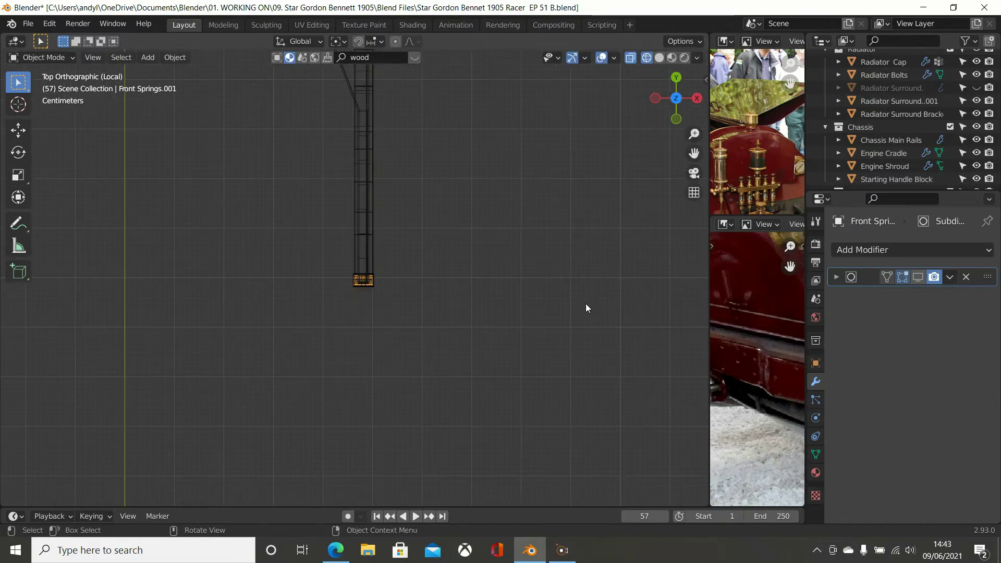
- Scale all of the eye sleeve's geometry along X by about 1.146 in Edit Mode, then deselect it in Object Mode
scroll(452, 262, up, 1)
scroll(442, 259, up, 12)
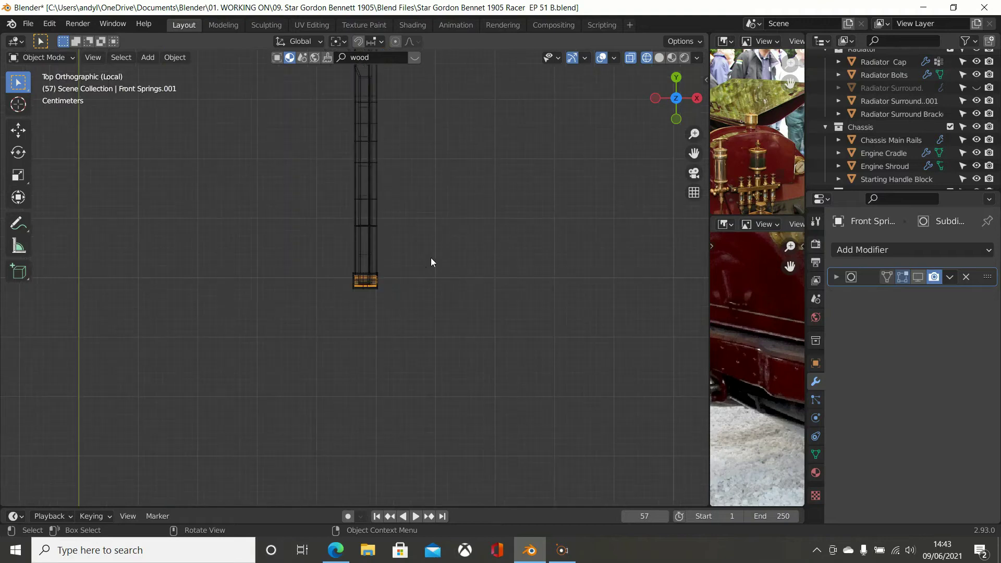
key(Tab)
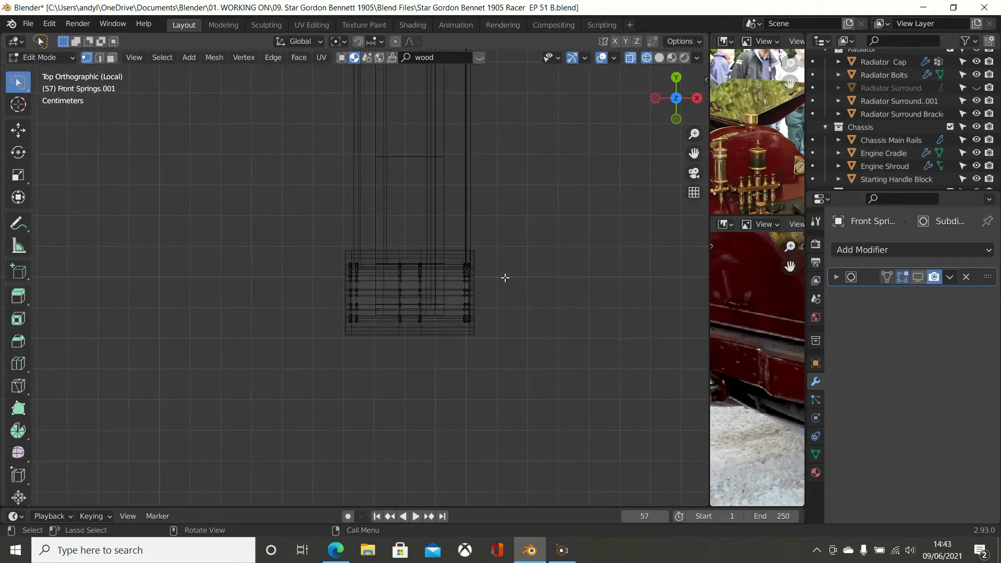
key(a)
scroll(502, 288, up, 2)
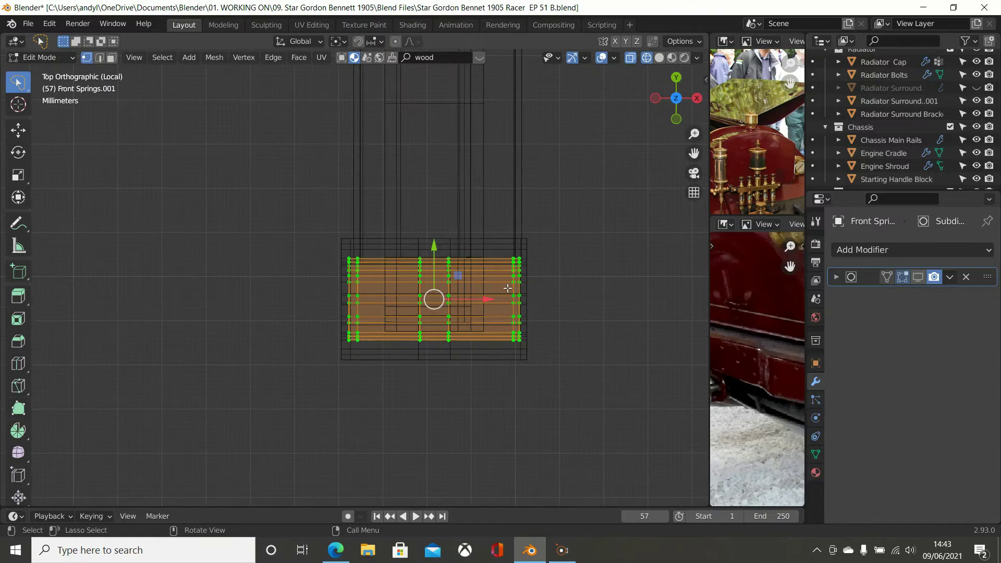
key(s)
key(x)
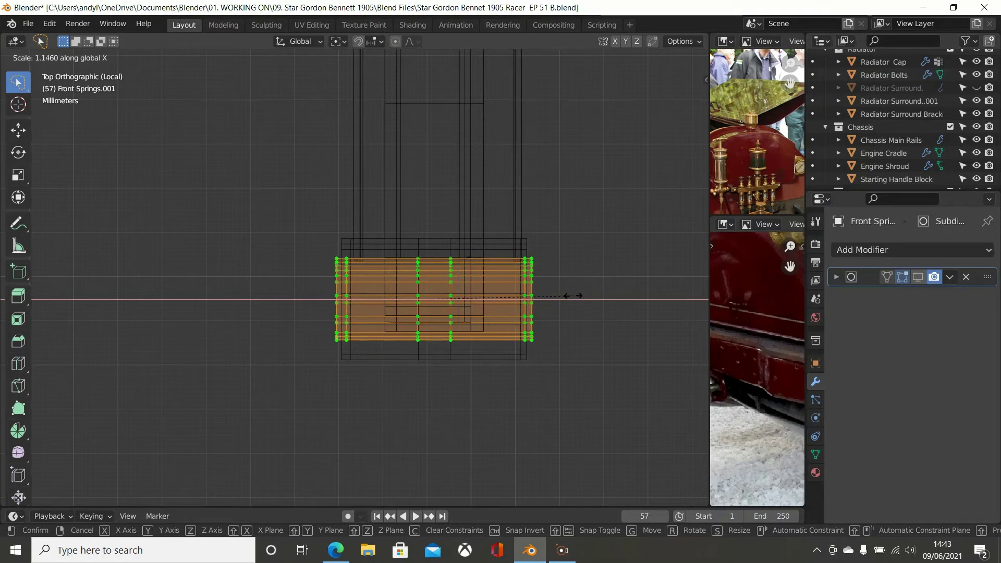
click(573, 296)
scroll(554, 279, down, 2)
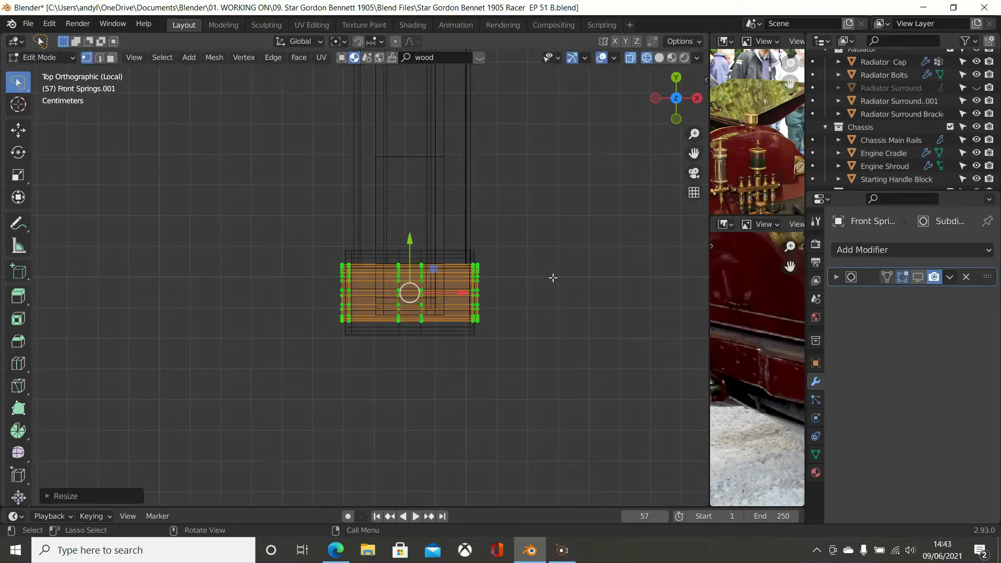
key(Tab)
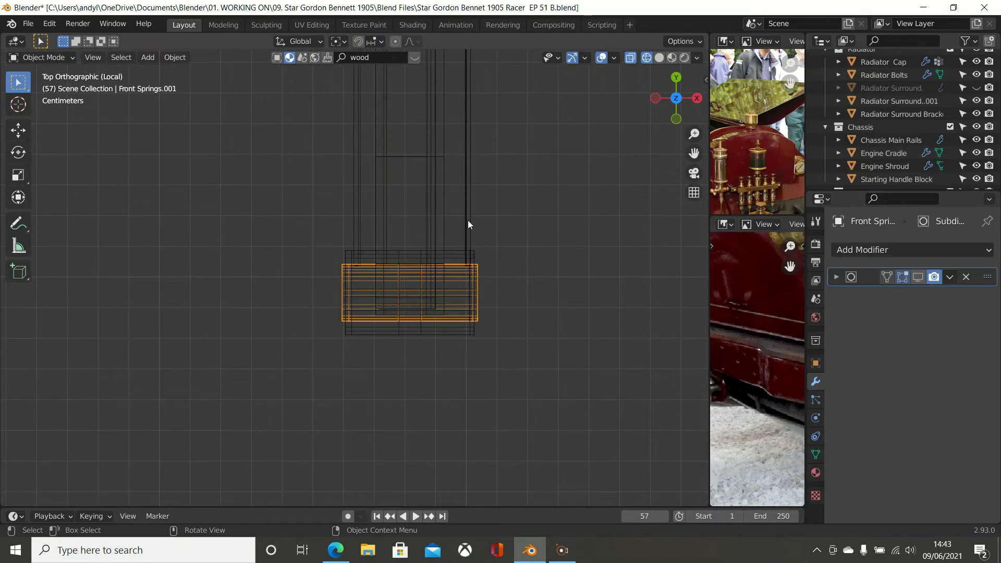
key(alt+a)
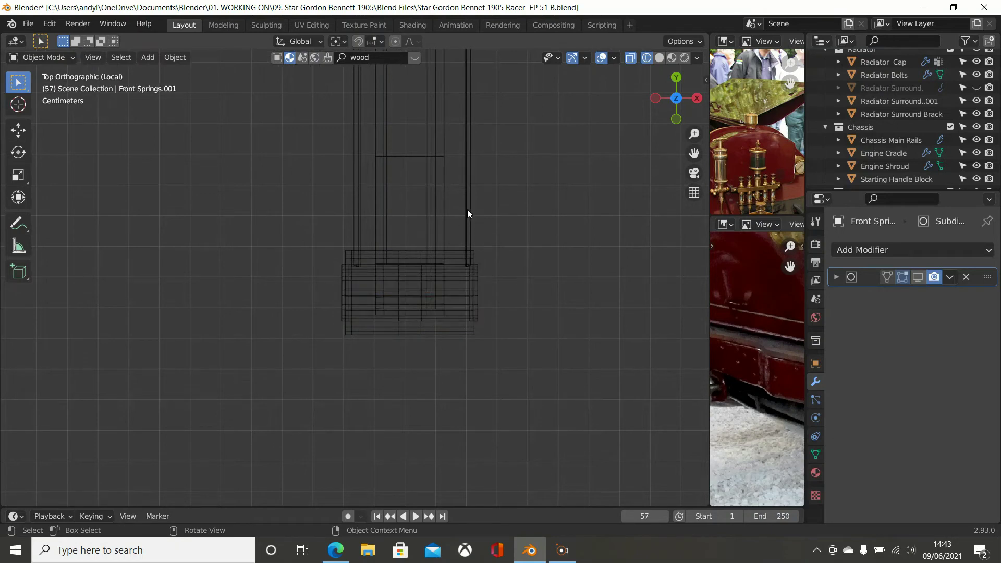
scroll(467, 212, down, 2)
scroll(873, 155, down, 3)
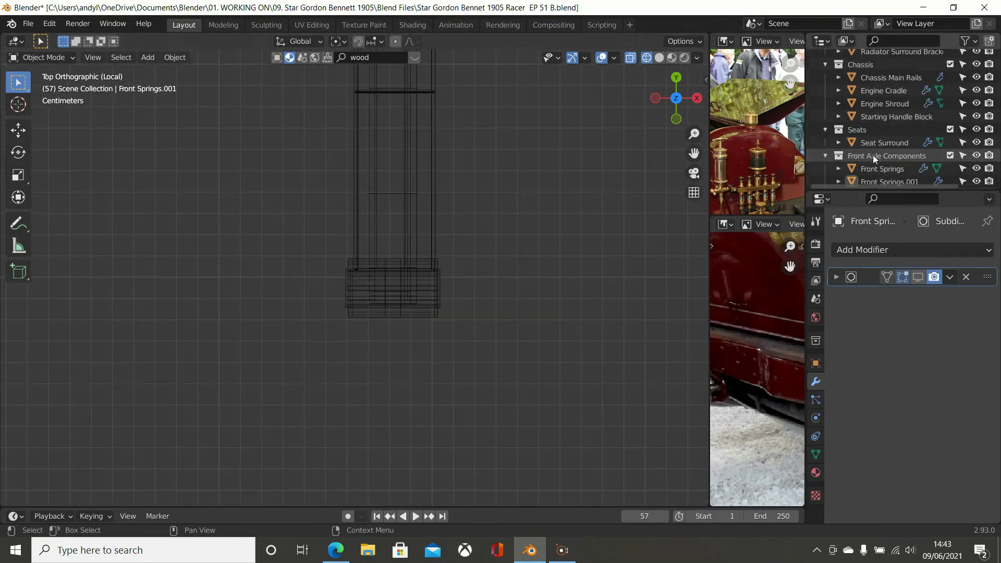
scroll(873, 155, down, 1)
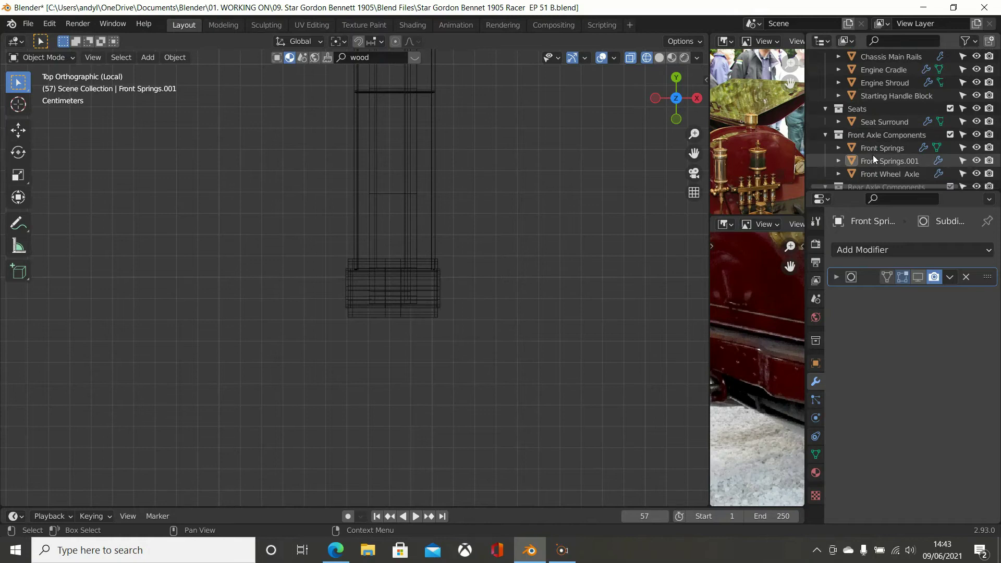
scroll(873, 155, down, 4)
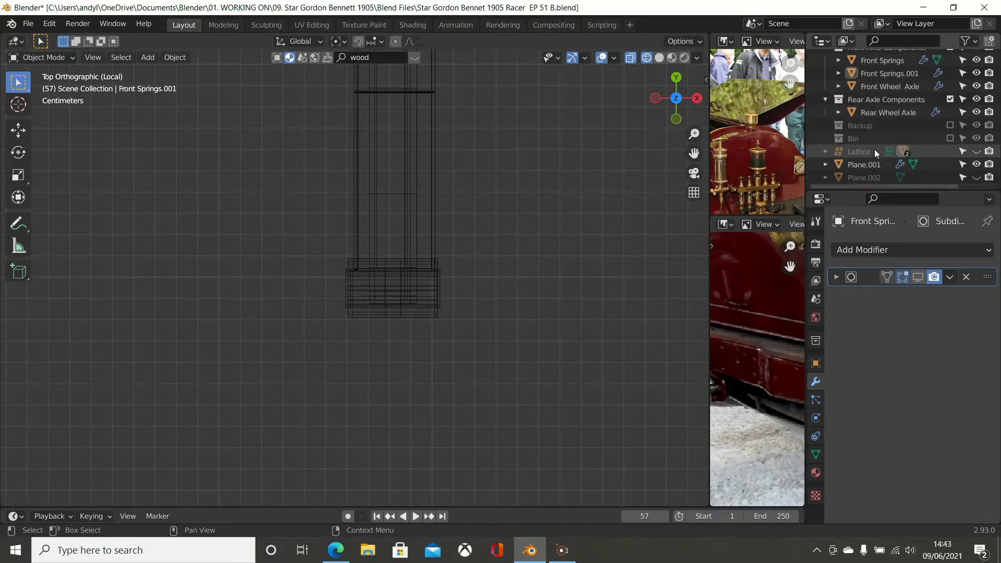
scroll(879, 140, up, 6)
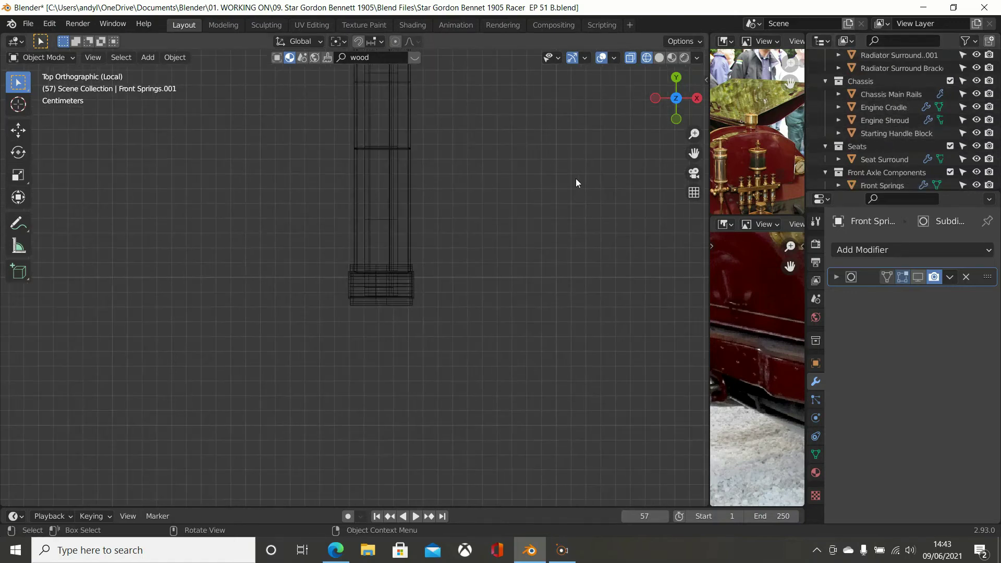
- Return the viewport to solid shading and hide the Chassis Main Rails object covering the eye sleeve
key(z)
click(640, 182)
middle_drag(478, 191, 447, 182)
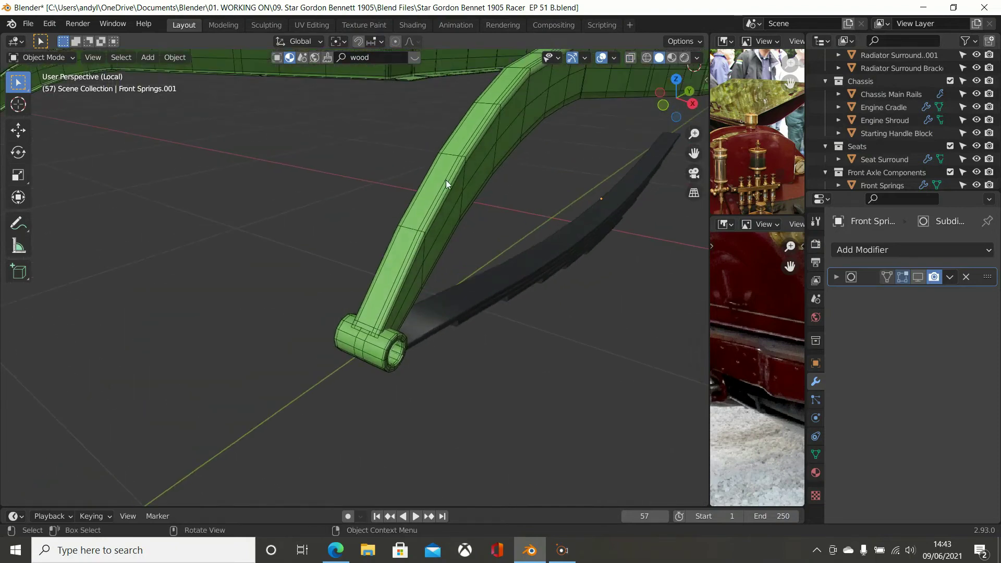
click(437, 214)
key(h)
middle_drag(436, 210, 411, 266)
scroll(402, 385, up, 1)
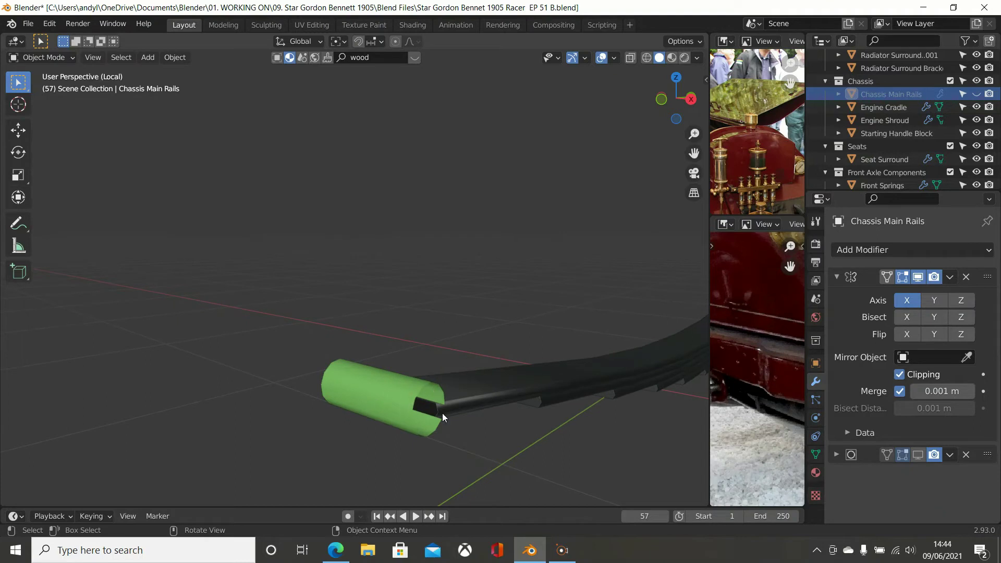
- In Edit Mode with edge selection, select the two short facing edges across the slot at the eye sleeve's open end for an edge operation
scroll(441, 409, up, 2)
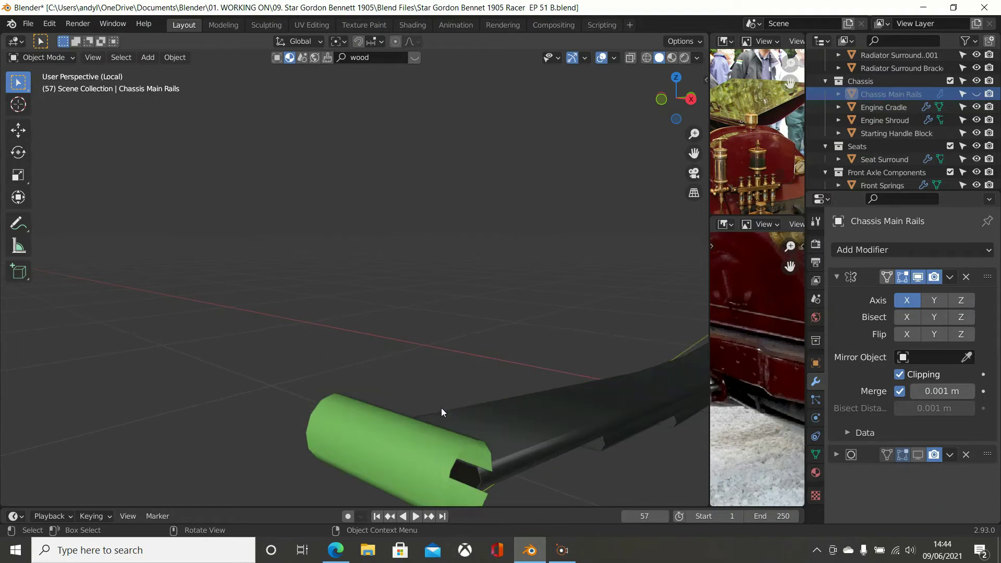
click(424, 452)
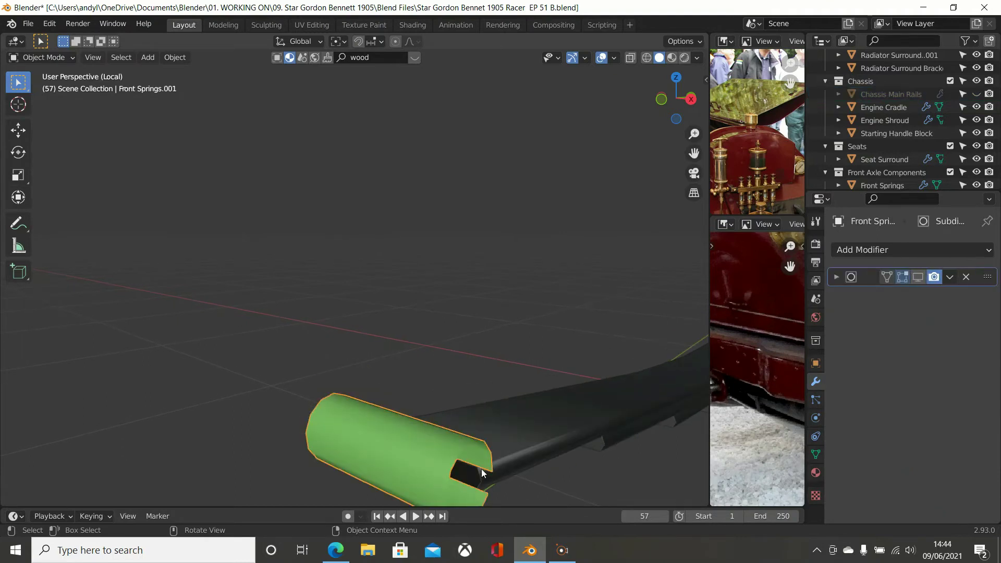
key(Tab)
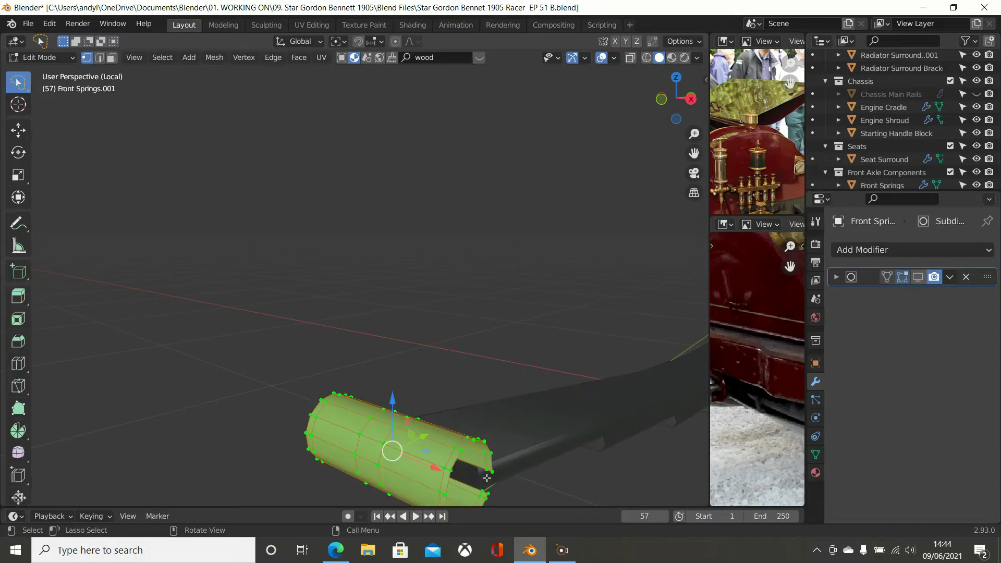
scroll(487, 477, up, 2)
shift+middle_drag(488, 477, 495, 342)
scroll(502, 352, up, 1)
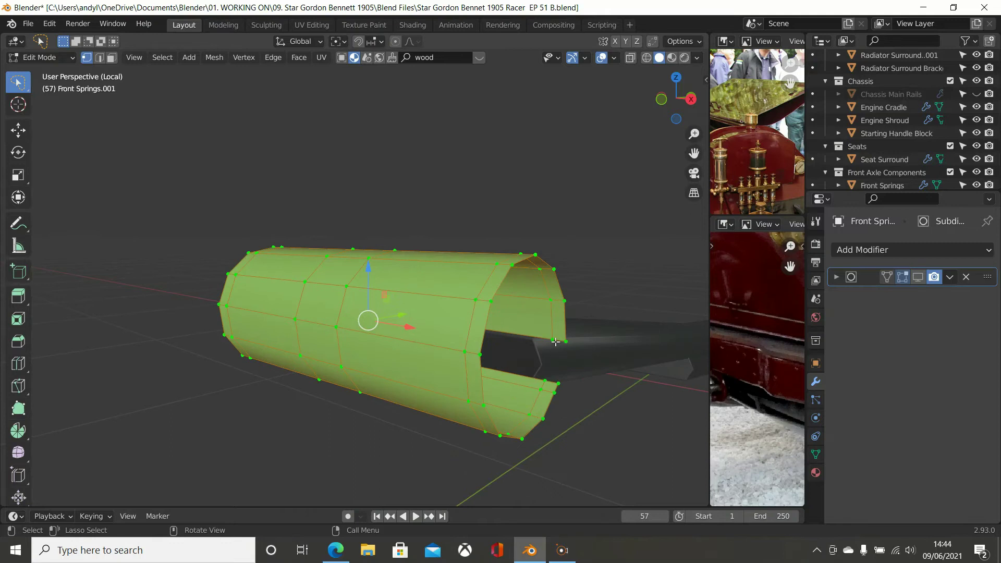
click(99, 59)
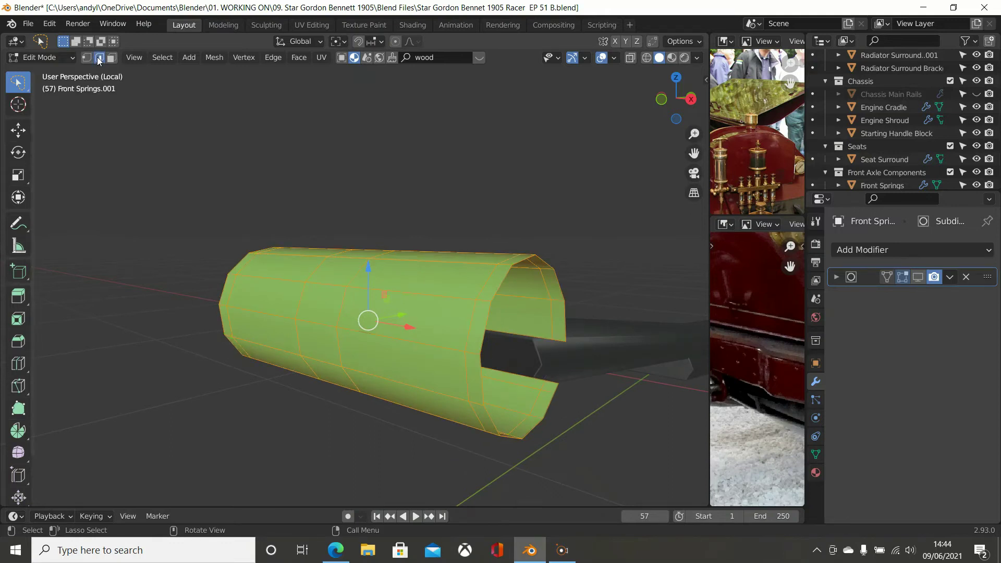
click(559, 341)
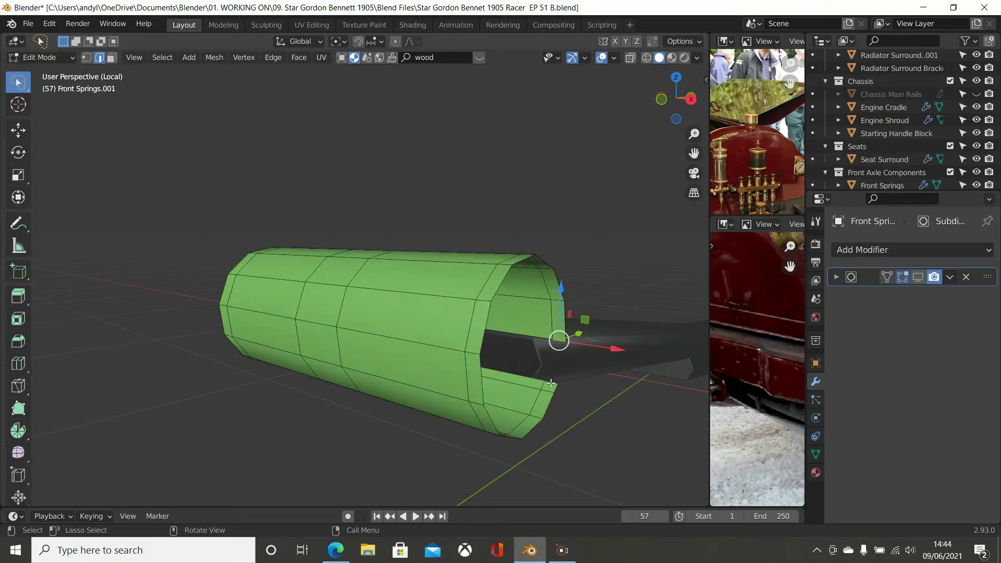
shift+click(552, 384)
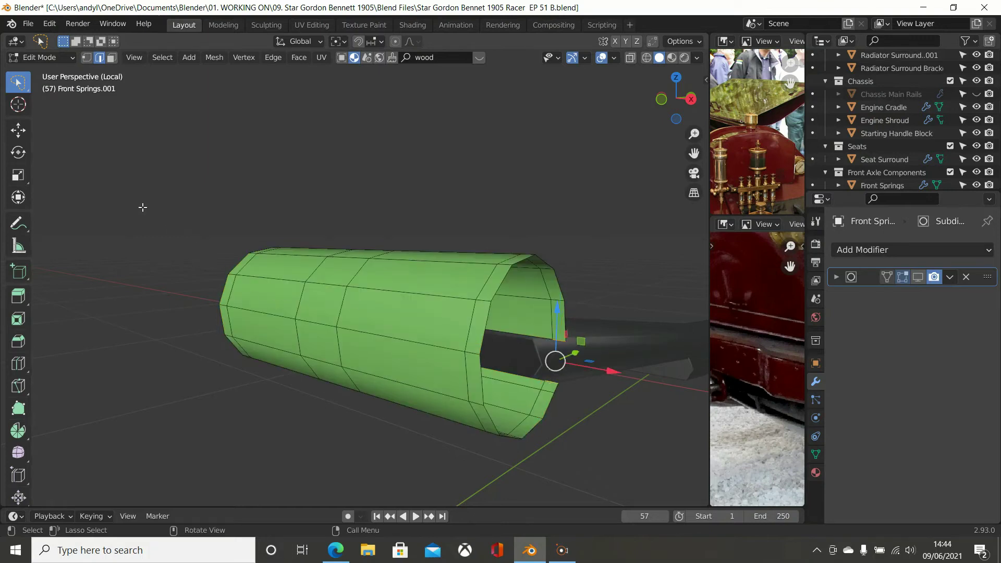
click(271, 58)
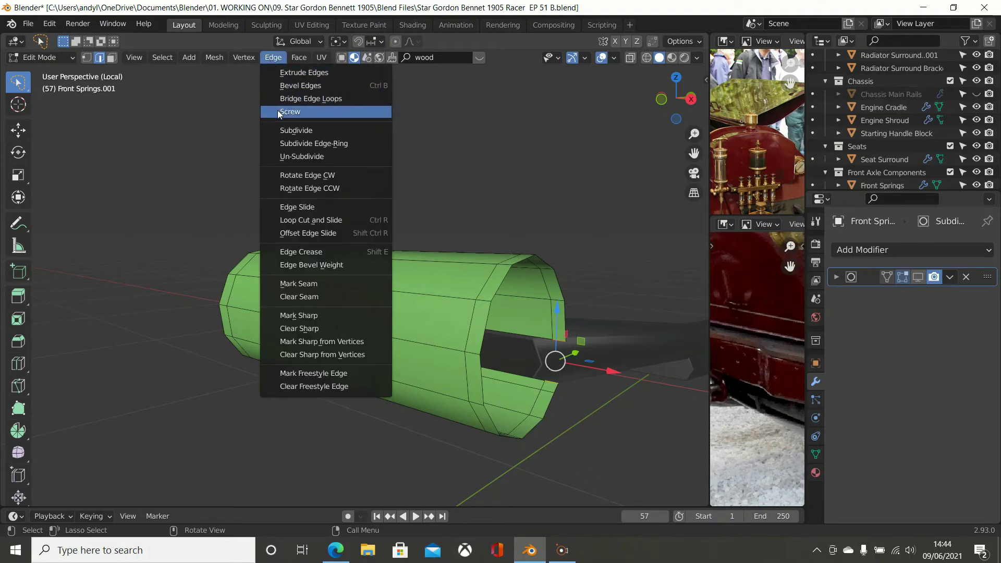
- Bridge the facing open edges at both ends of the green tube's slot with Bridge Edge Loops
click(273, 57)
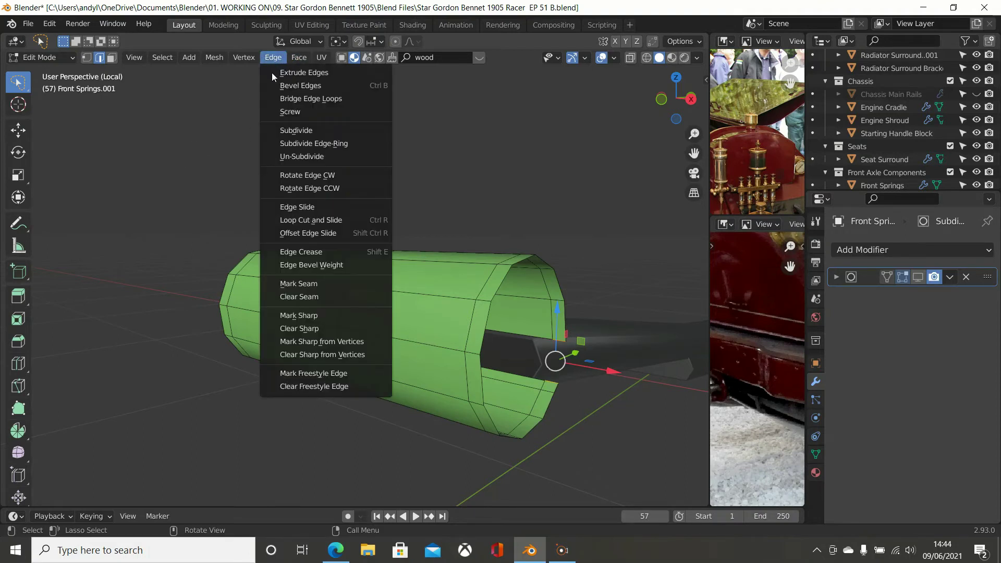
click(303, 98)
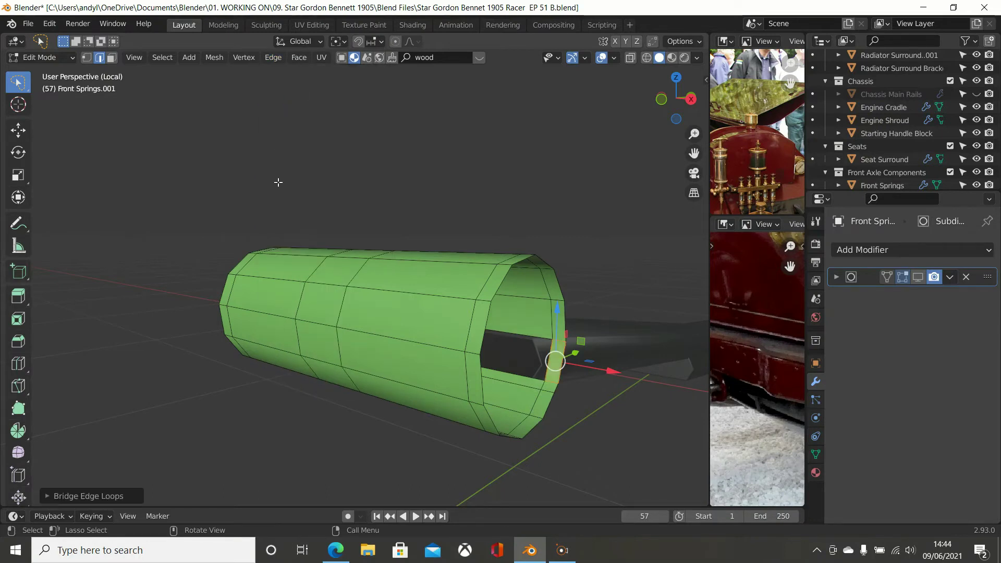
middle_drag(315, 288, 378, 322)
scroll(328, 315, up, 1)
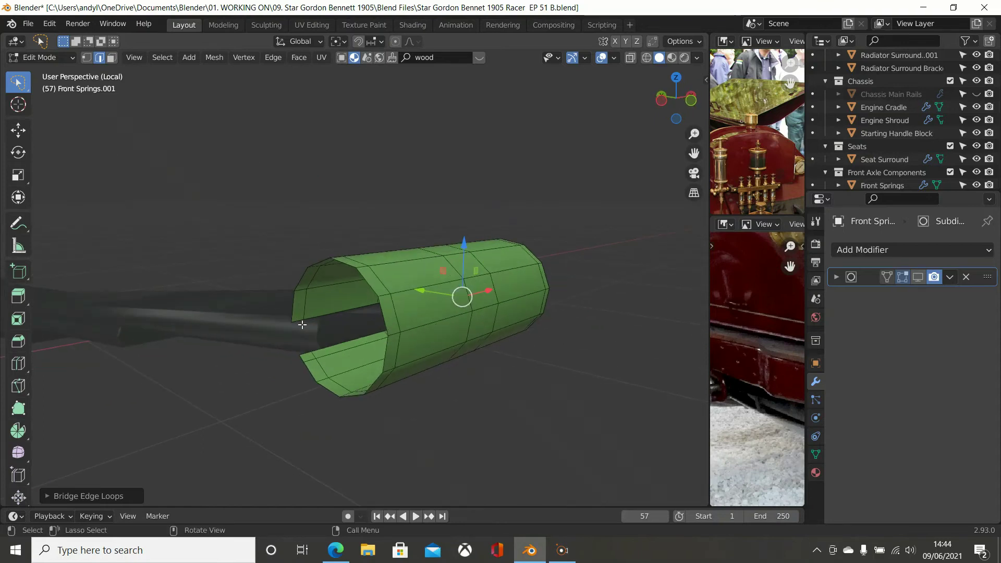
click(301, 323)
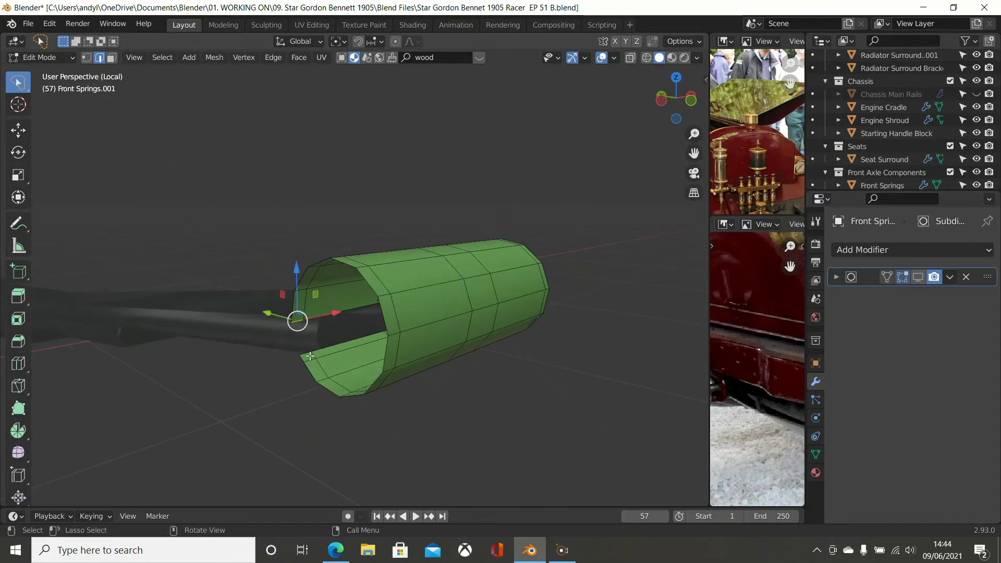
shift+click(309, 352)
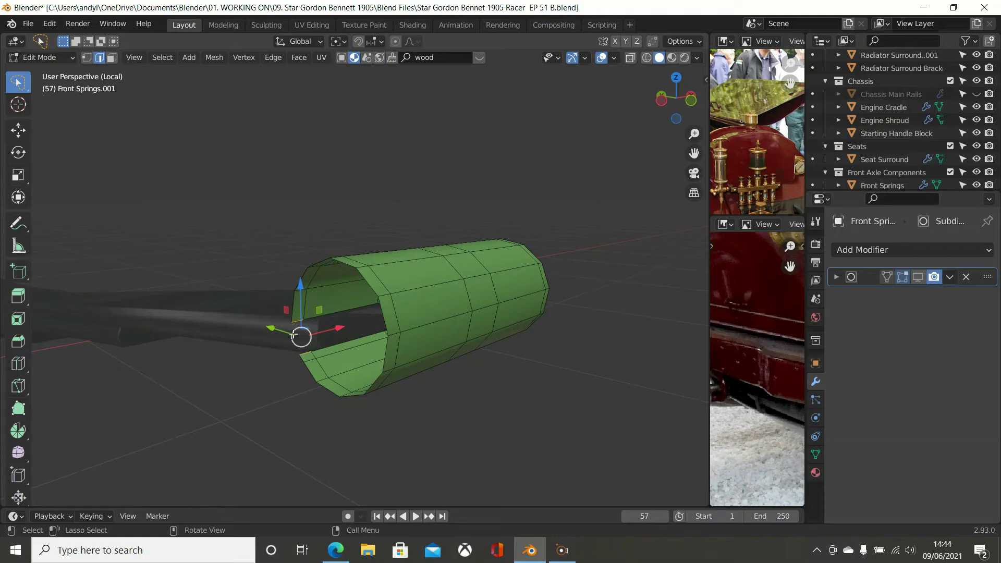
right_click(604, 365)
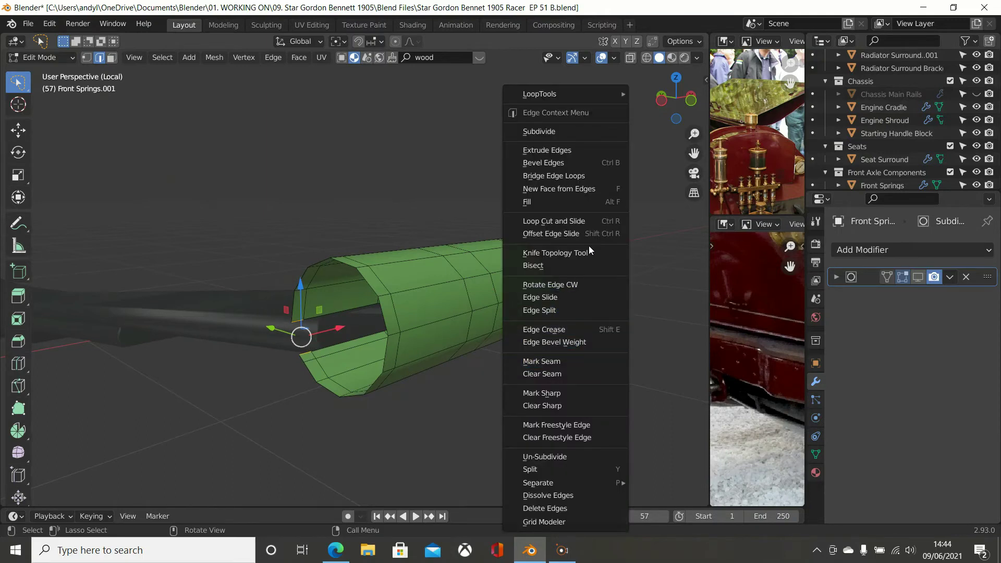
click(578, 178)
- Return to Object Mode and join the green tube into the Front Springs object
middle_drag(388, 265, 317, 300)
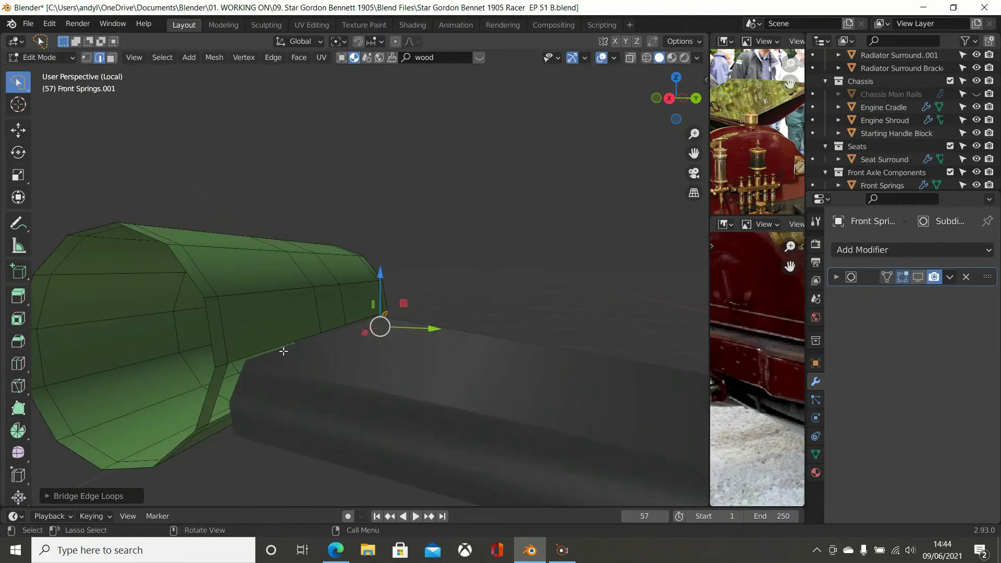
scroll(287, 358, up, 1)
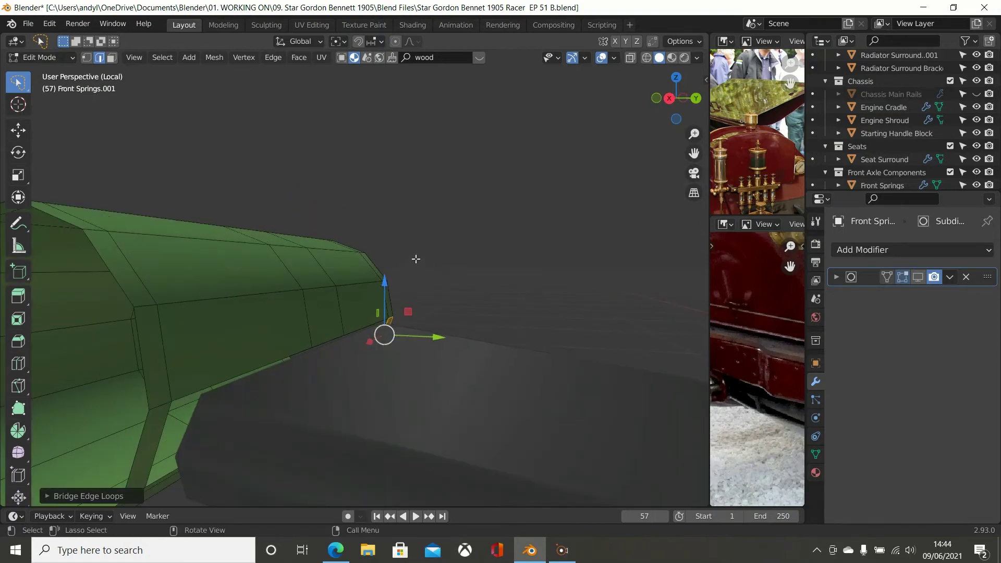
click(435, 255)
key(Tab)
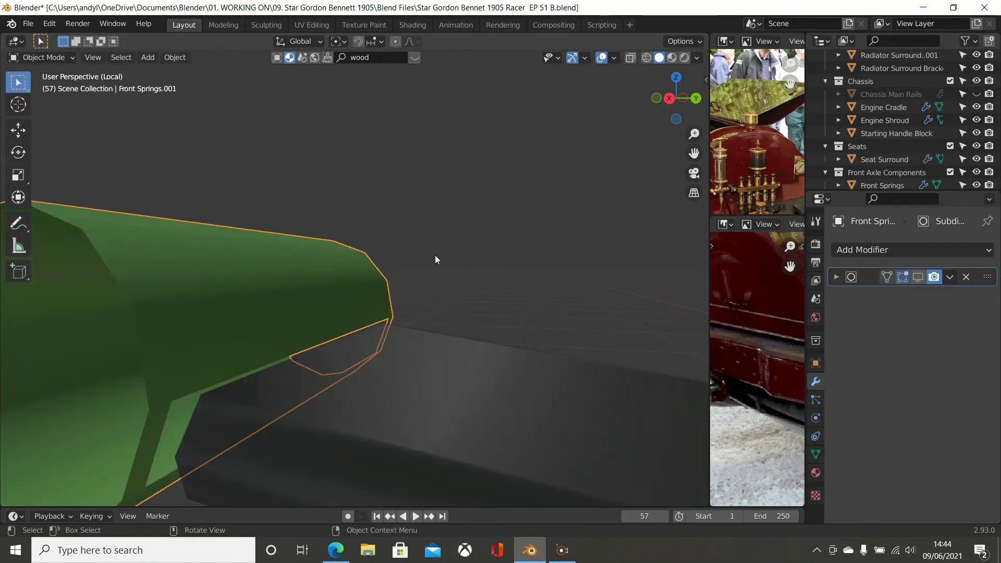
click(360, 376)
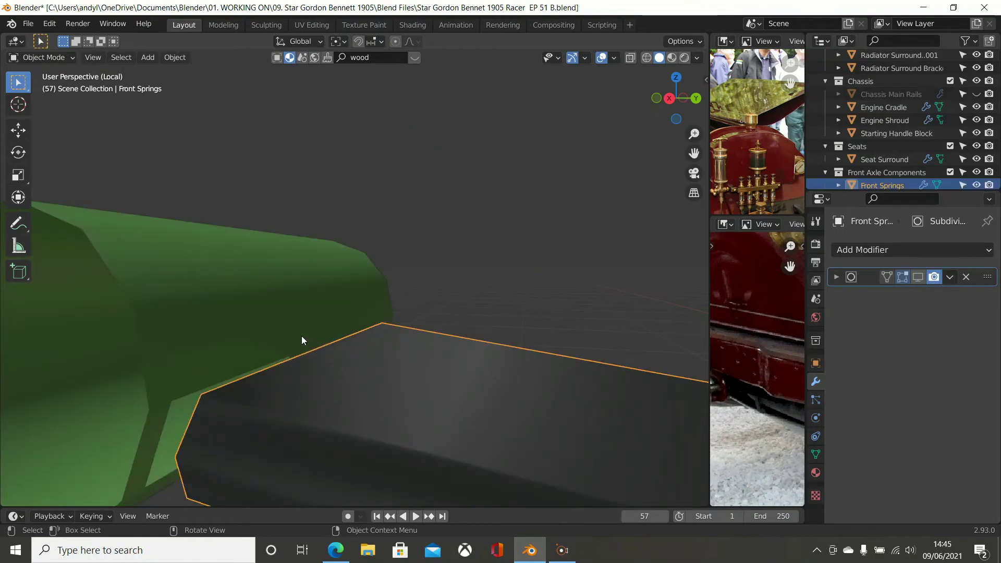
scroll(301, 340, down, 2)
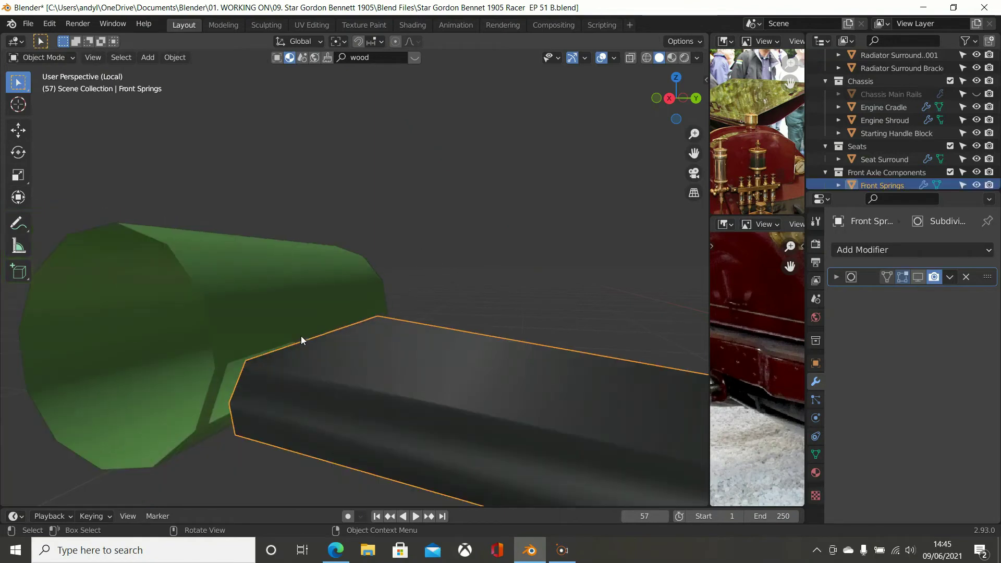
click(276, 321)
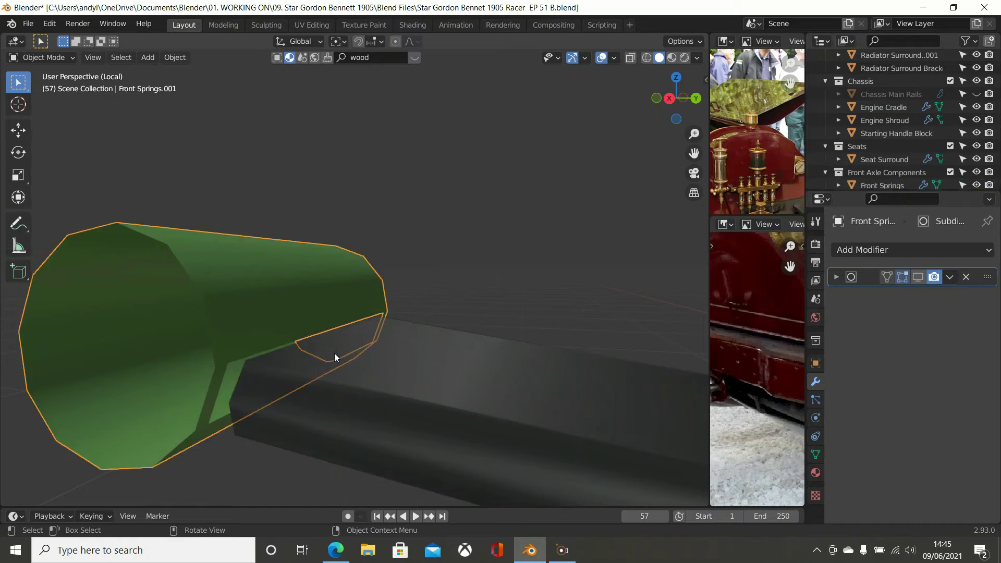
shift+click(376, 375)
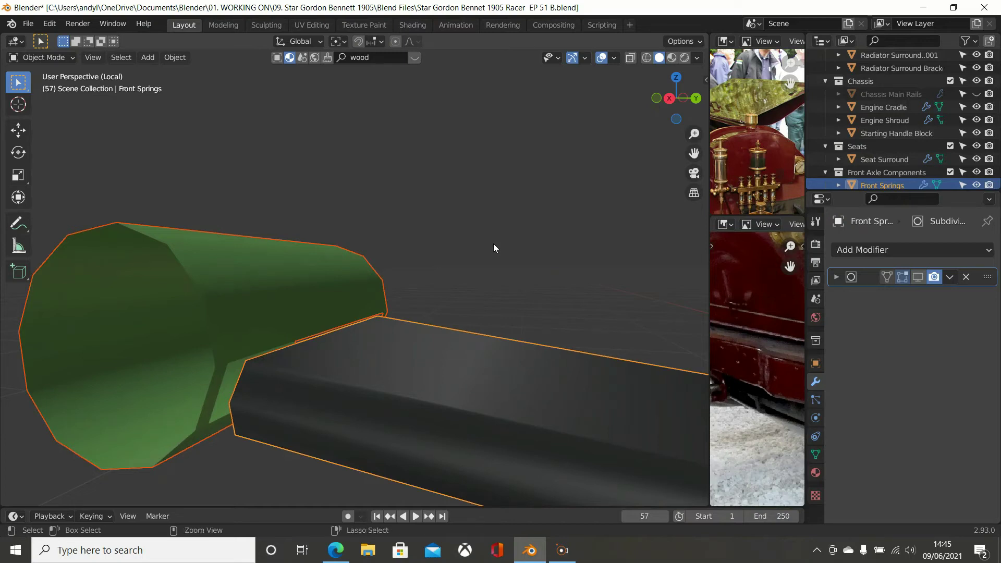
key(ctrl+j)
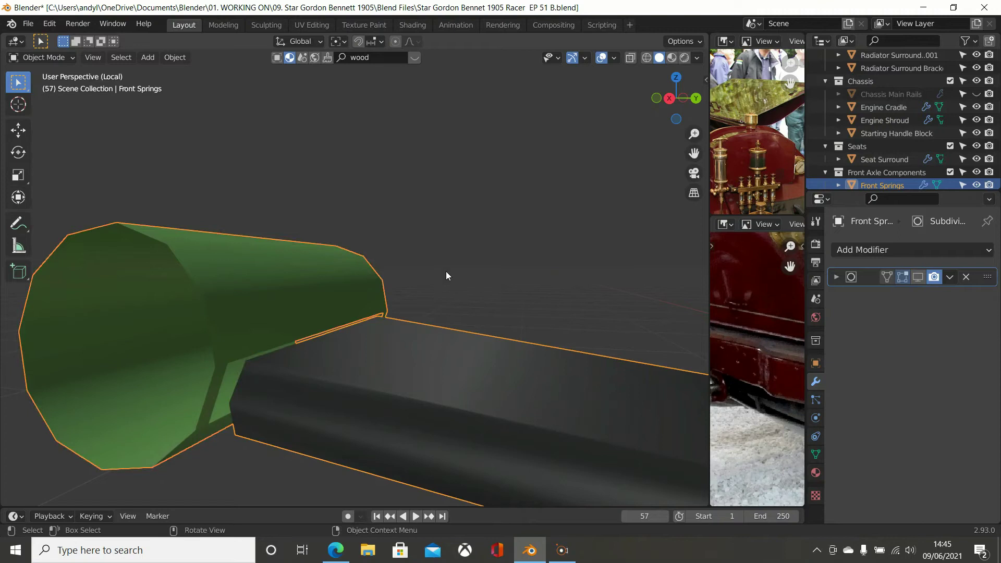
- Open the joined Front Springs mesh in Edit Mode with vertex selection and solid shading
key(Tab)
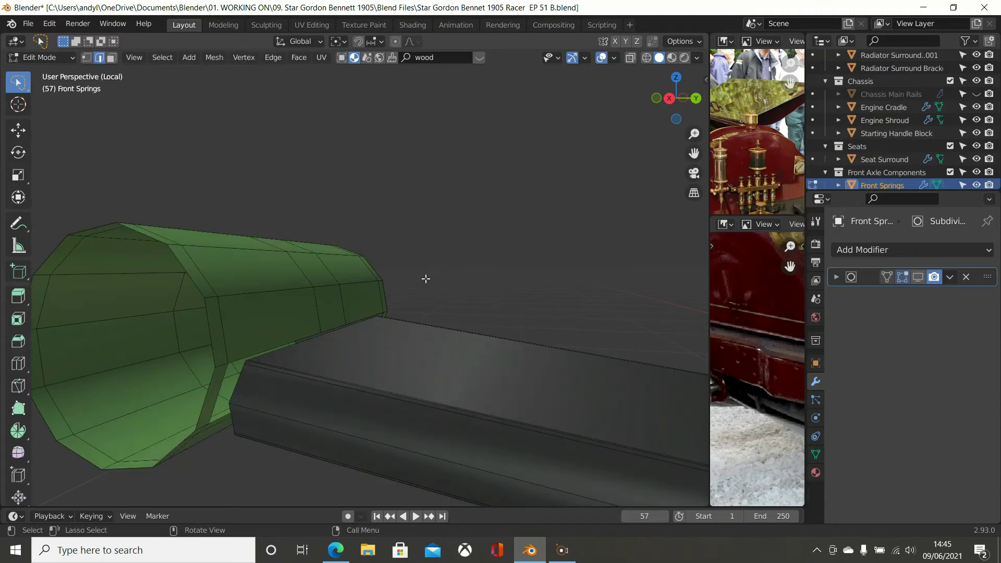
middle_drag(423, 277, 434, 281)
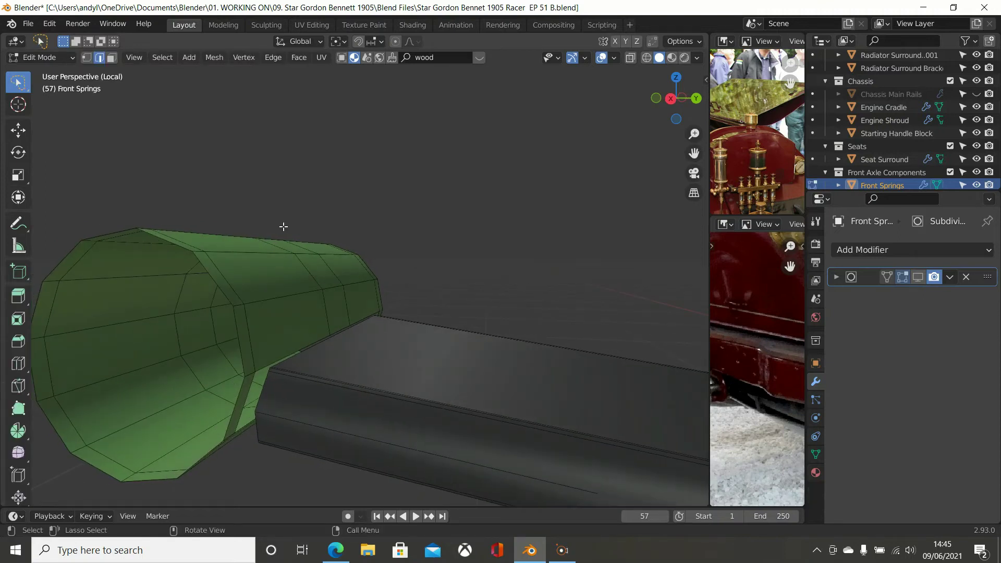
middle_drag(302, 311, 204, 324)
key(Tab)
key(Tab)
click(223, 374)
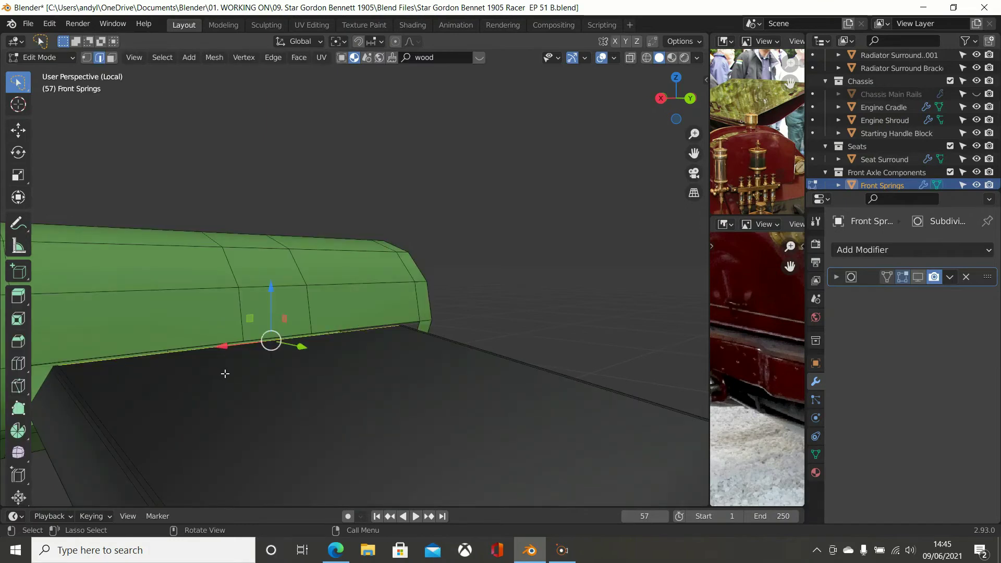
scroll(224, 374, down, 3)
key(z)
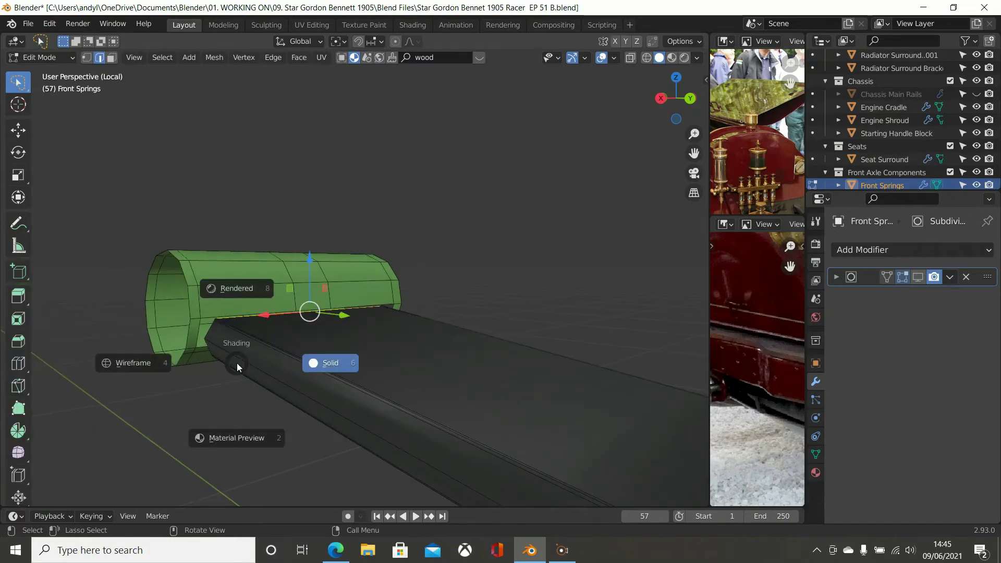
click(76, 58)
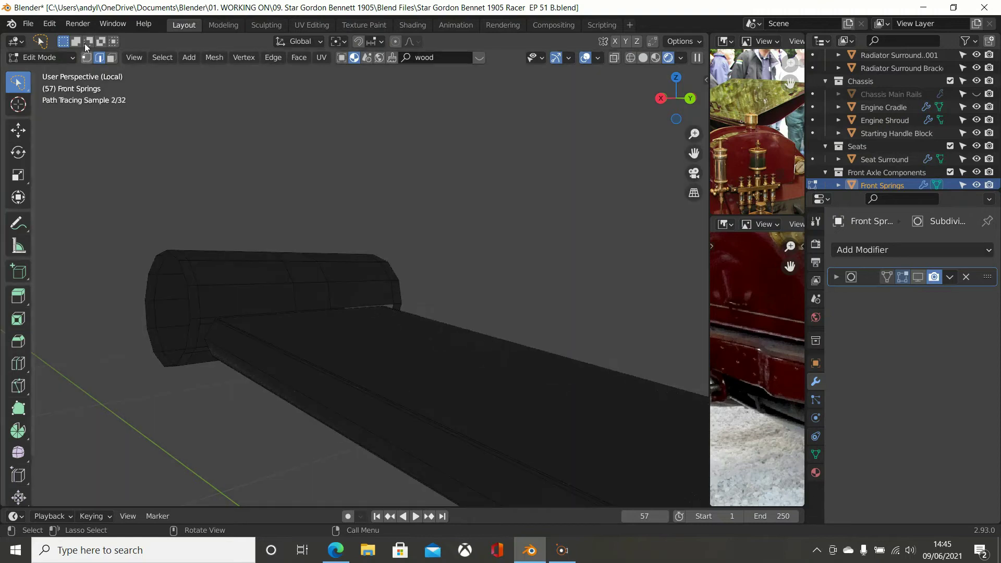
click(86, 60)
click(644, 58)
scroll(416, 231, up, 1)
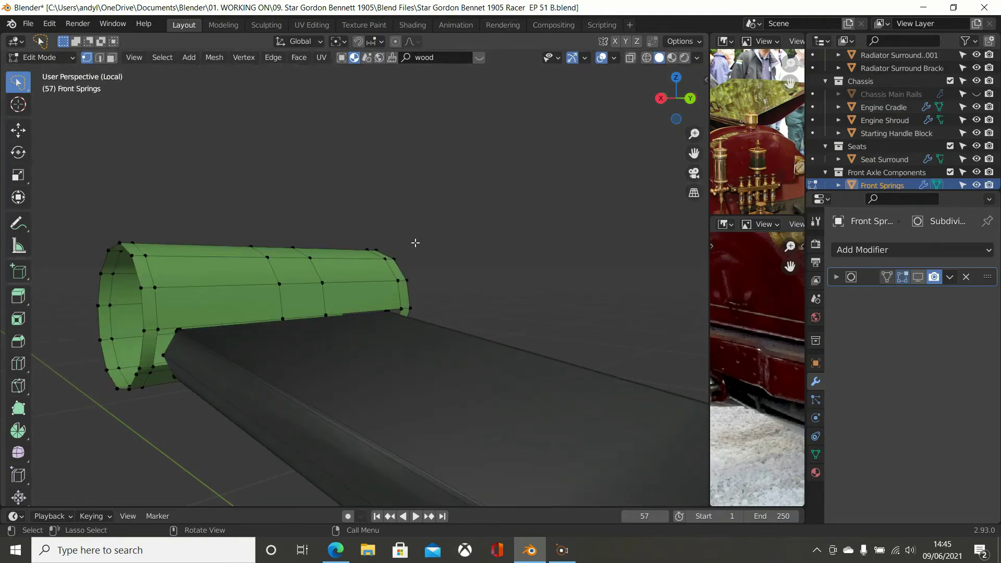
middle_drag(420, 246, 425, 239)
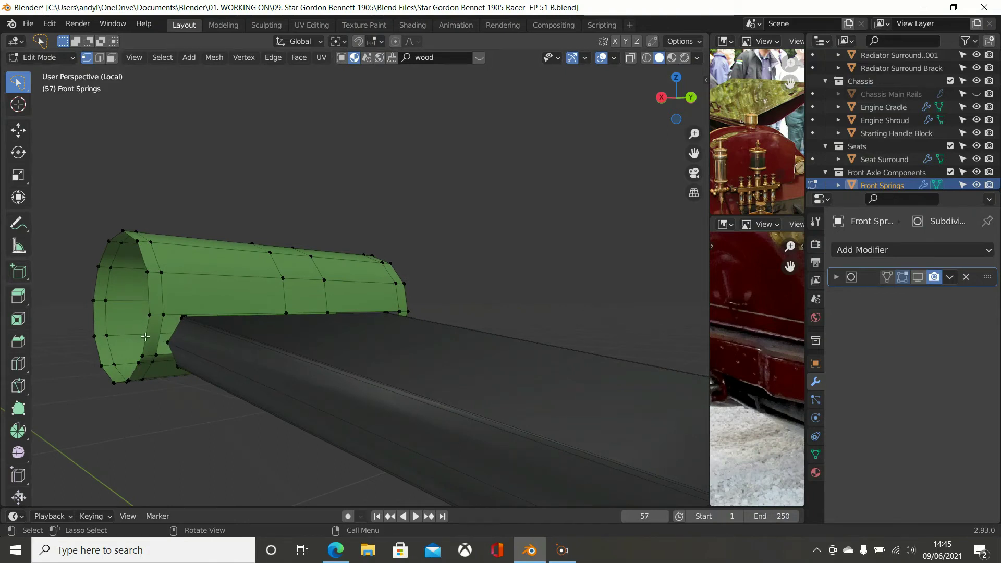
- Add a loop cut across the narrow bridging face at each end of the tube's slot
key(ctrl+r)
click(146, 337)
click(147, 336)
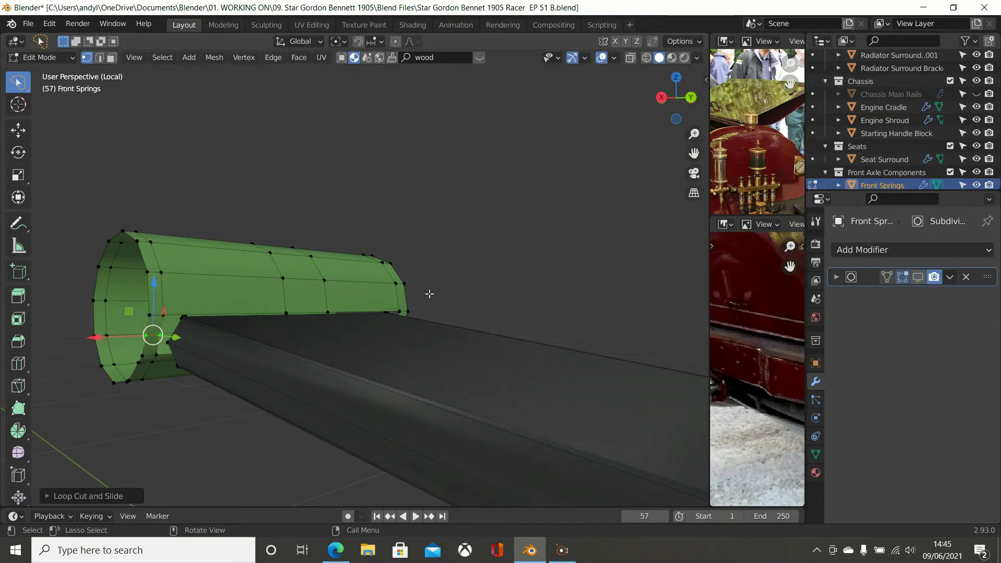
middle_drag(396, 302, 290, 303)
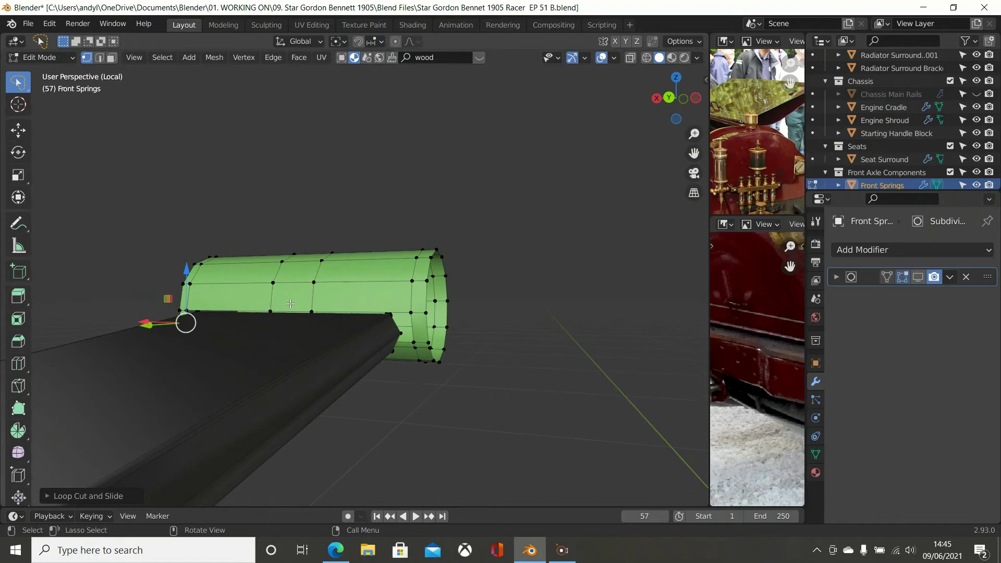
key(ctrl+r)
click(416, 330)
click(417, 331)
- Delete the strip of tube faces running along the slot's lower edge
middle_drag(448, 317, 470, 346)
scroll(470, 347, down, 2)
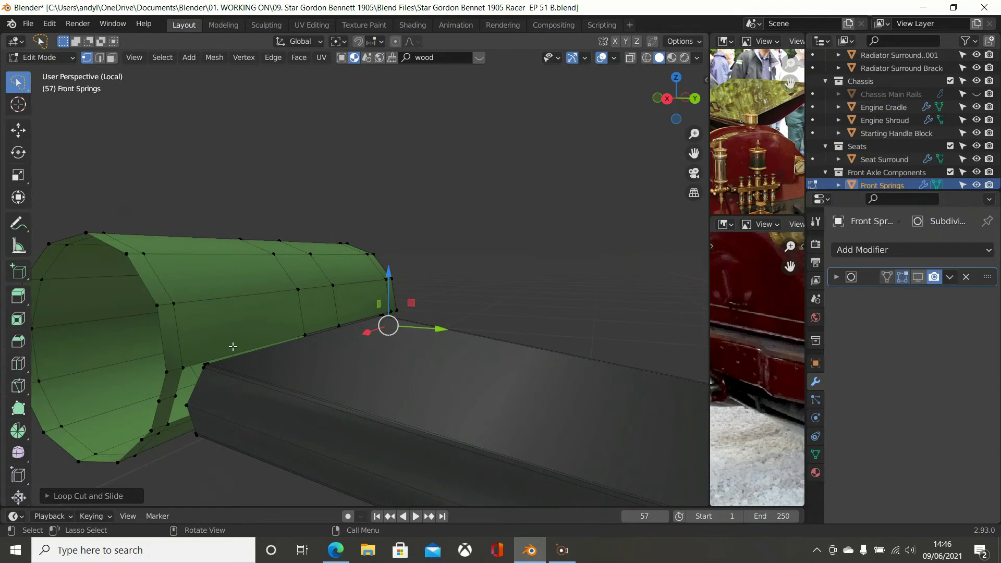
middle_drag(246, 340, 322, 340)
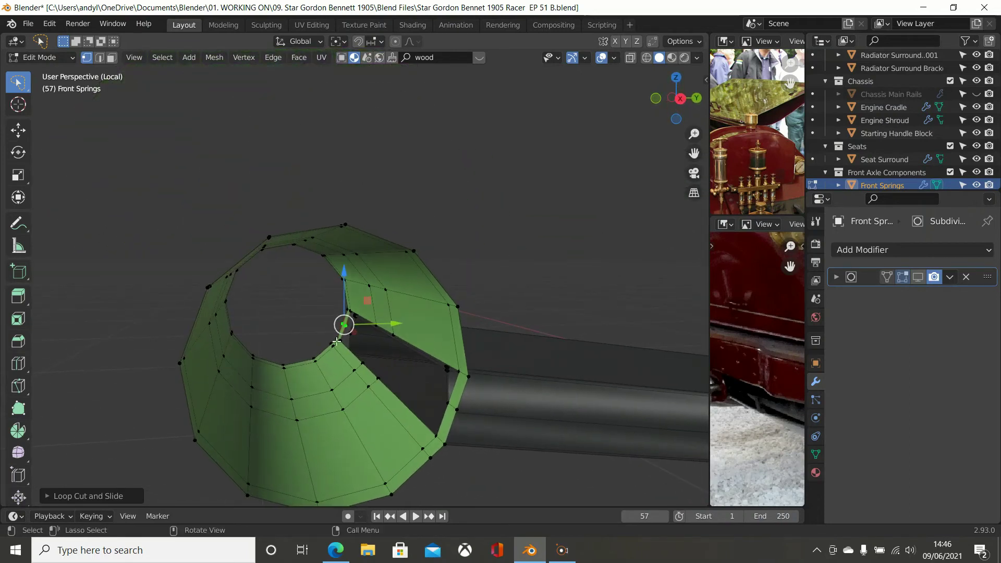
click(111, 57)
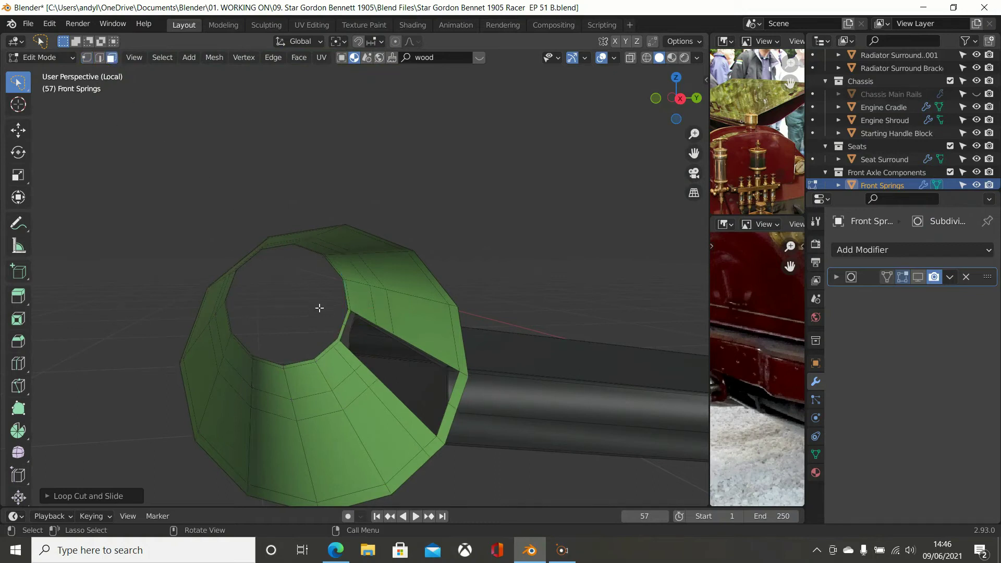
click(345, 353)
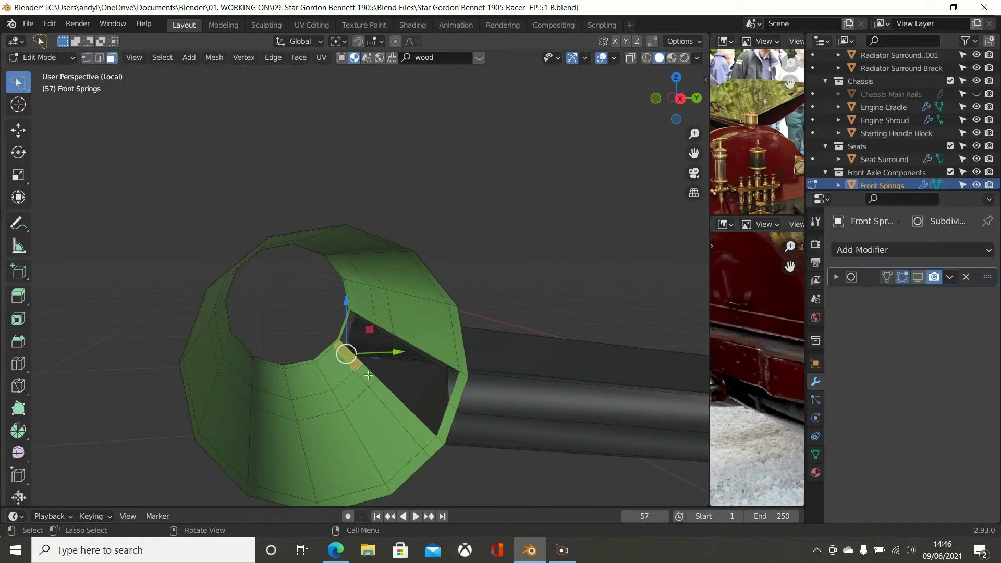
alt+click(397, 384)
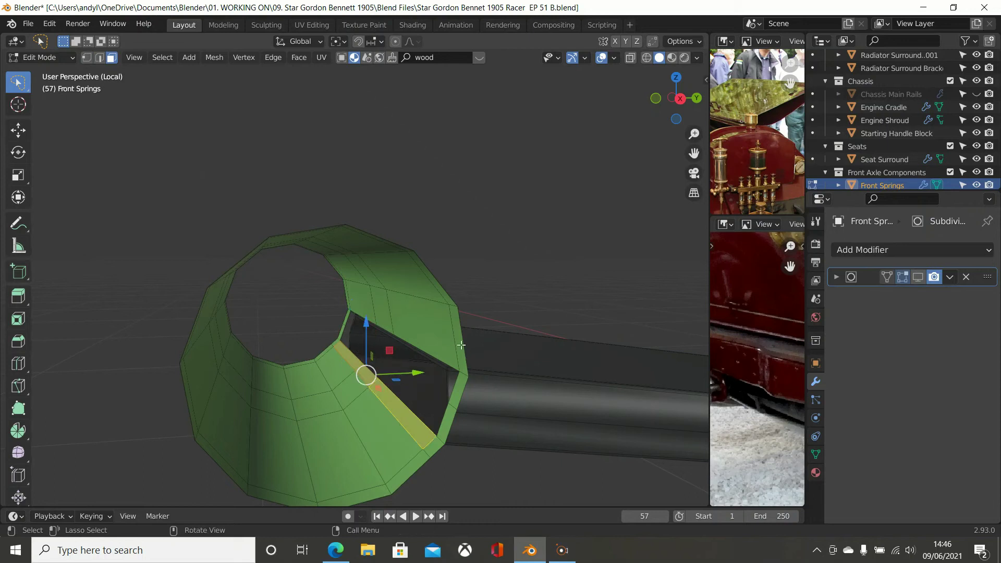
key(x)
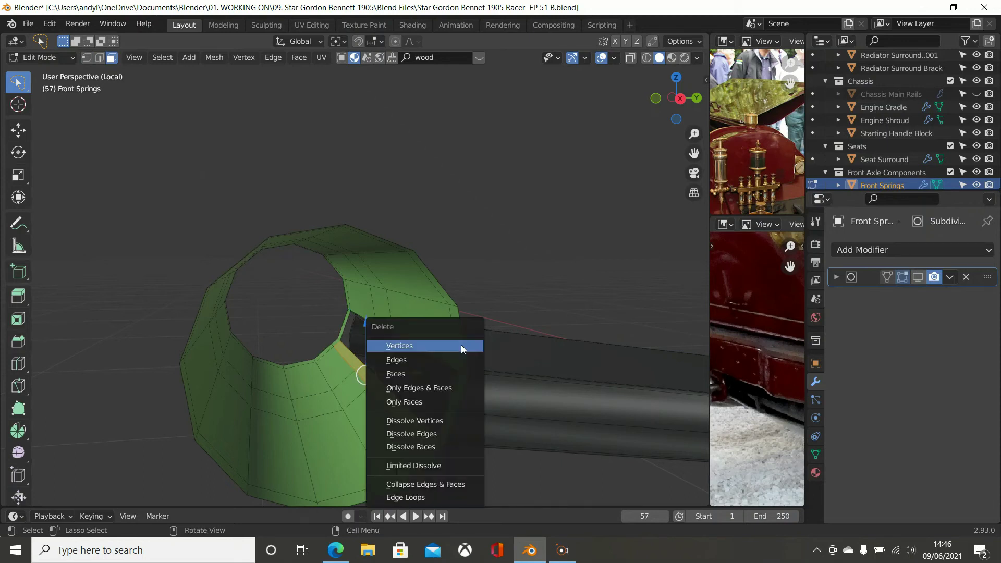
click(450, 375)
- In vertex selection, merge the spring's upper corner vertex onto the neighbouring tube vertex at the slot's end, using At Last
middle_drag(468, 354, 296, 361)
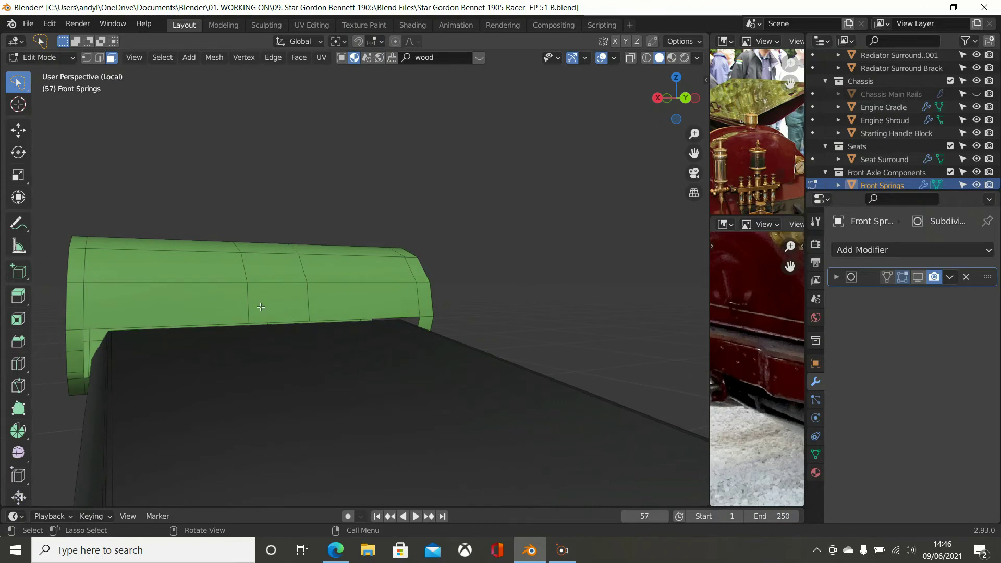
middle_drag(260, 306, 295, 314)
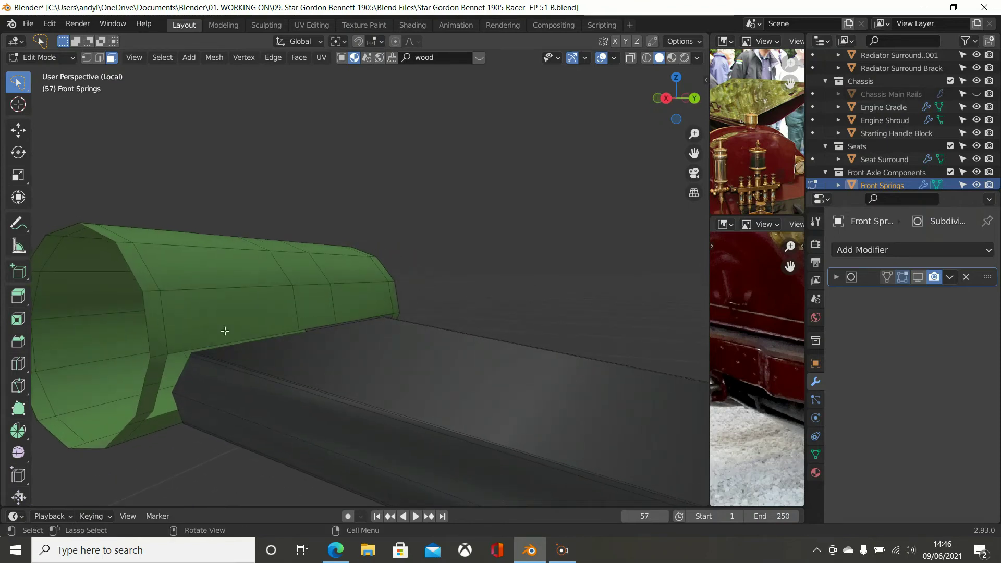
scroll(222, 333, up, 2)
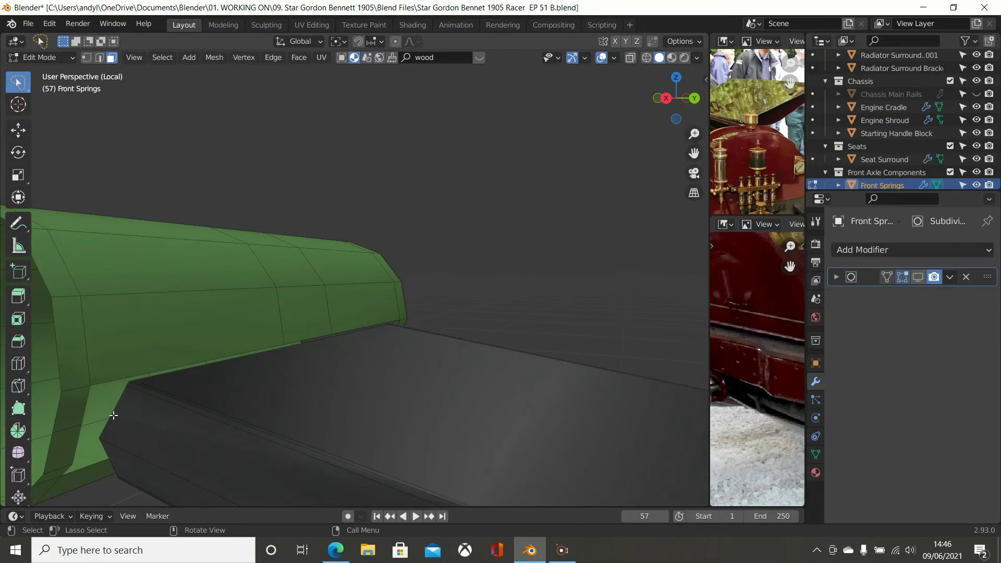
click(87, 58)
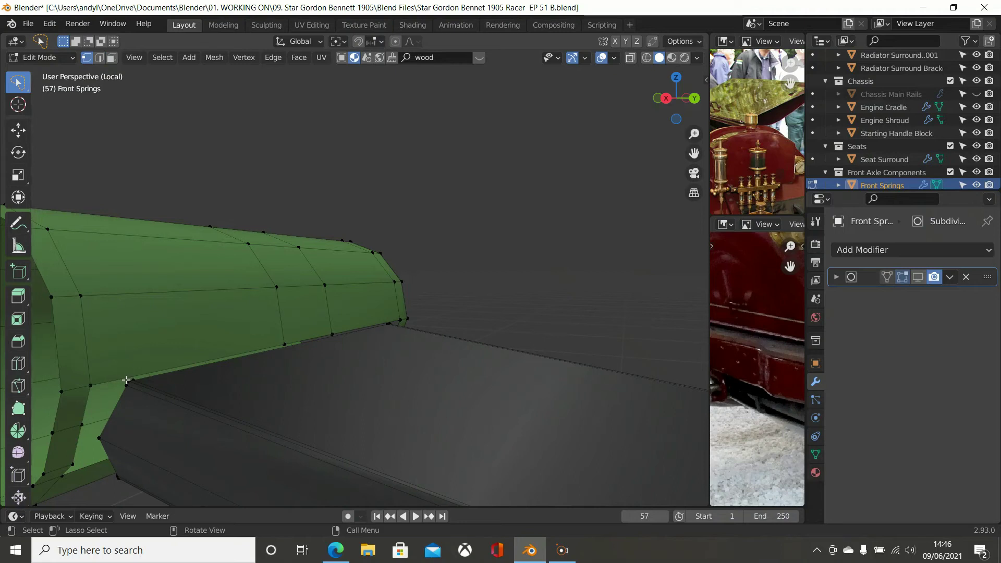
click(126, 381)
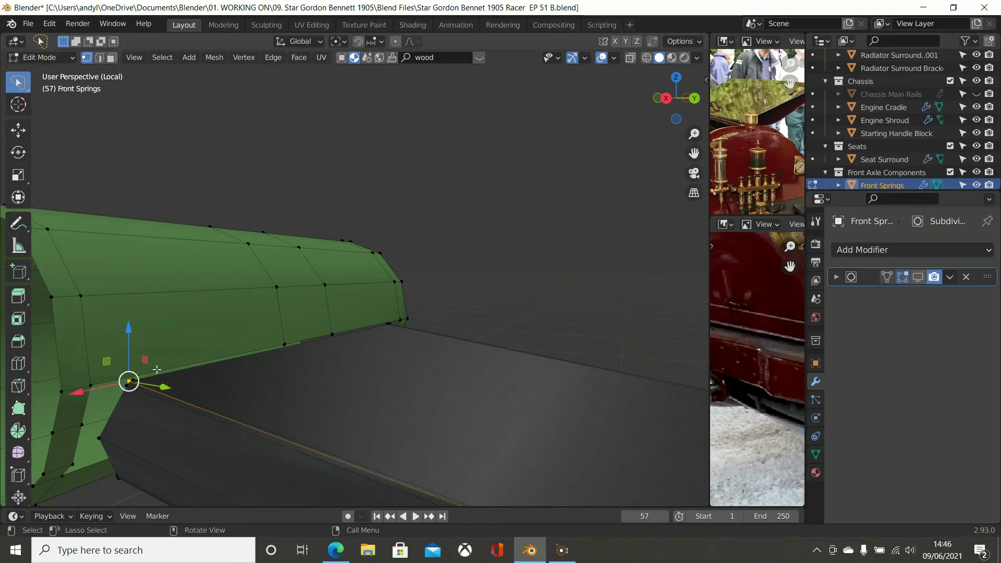
click(95, 383)
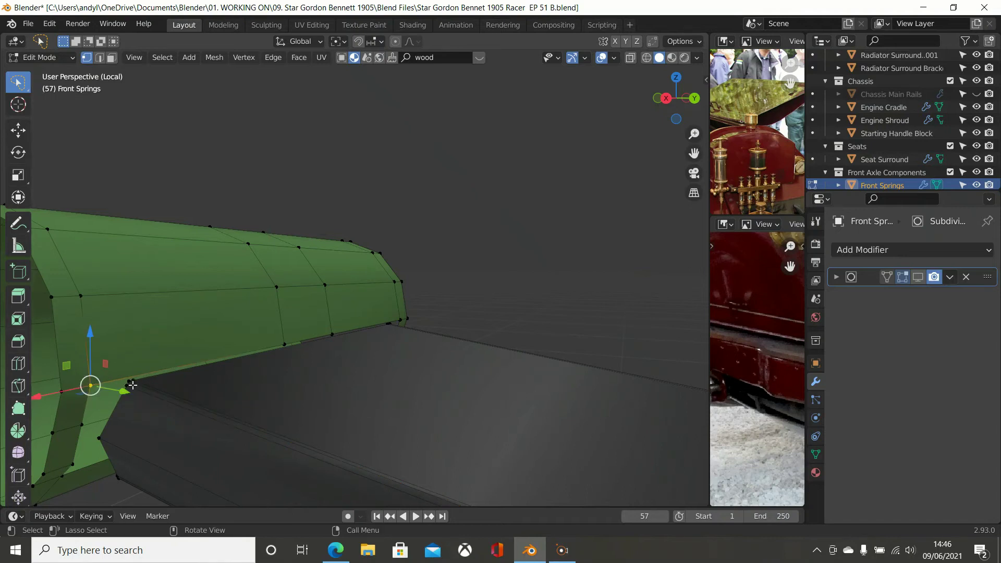
click(130, 383)
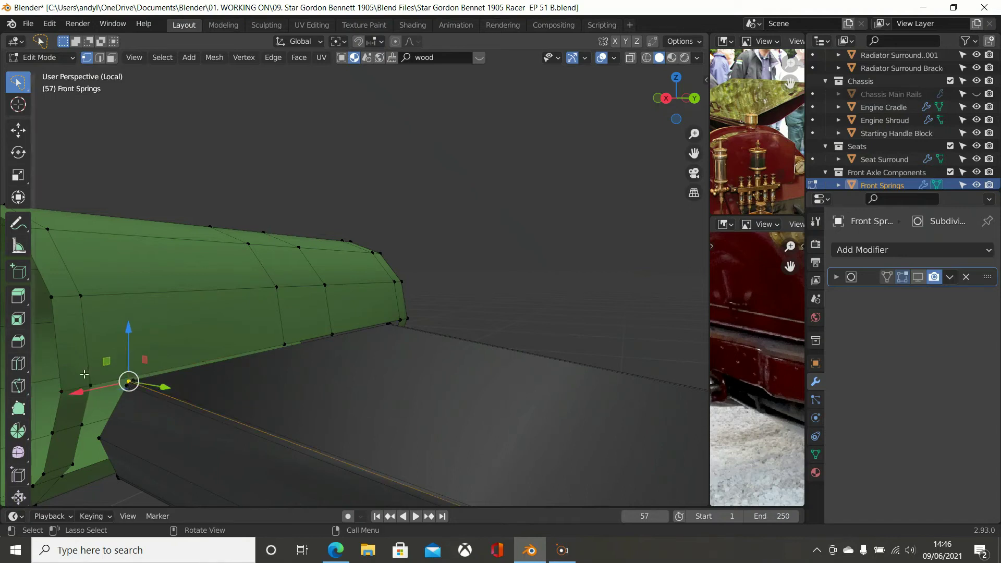
shift+click(90, 384)
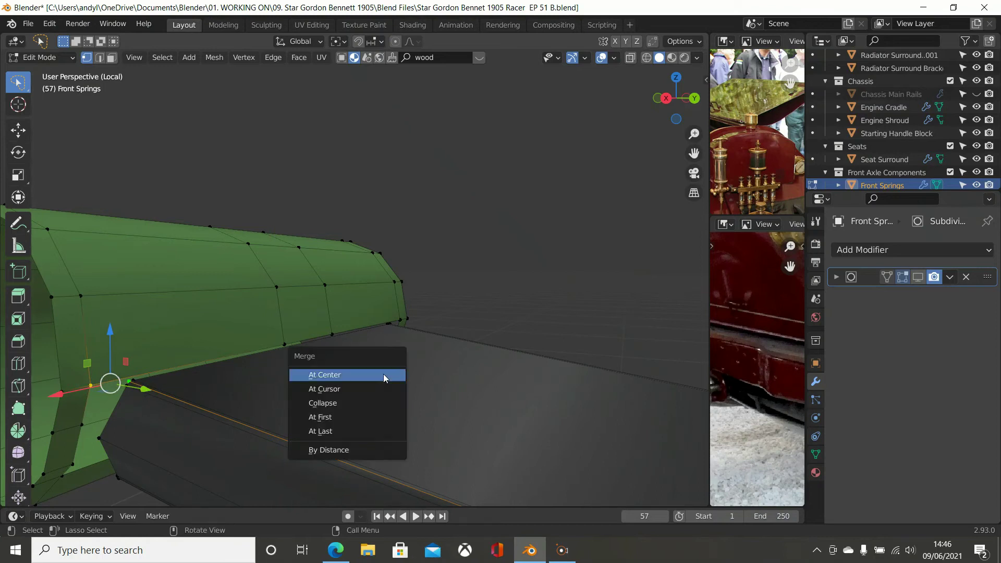
click(349, 431)
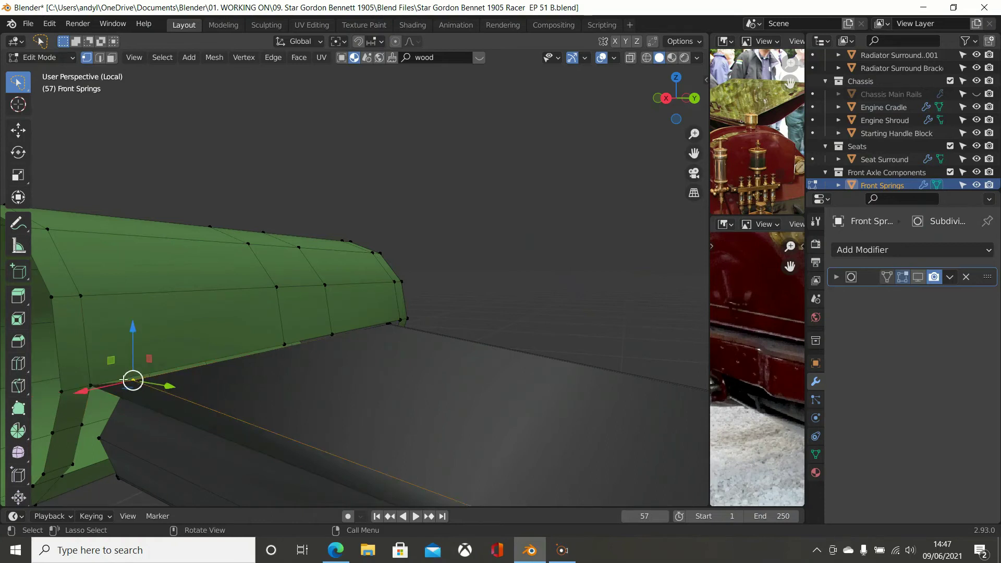
- Move the spring's adjacent upper-edge vertex about 0.0026 m along X toward the end of the tube's slot
key(g)
key(x)
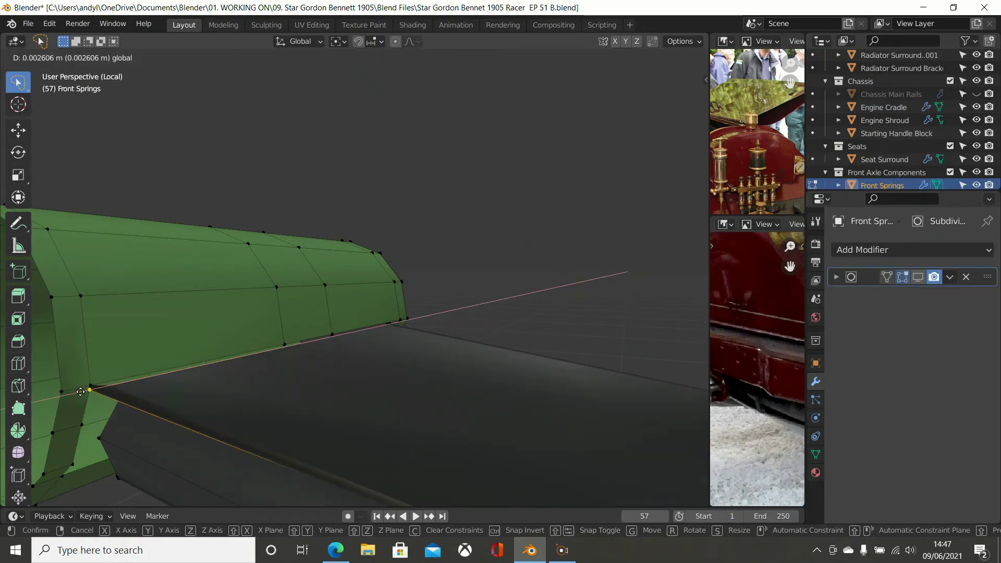
click(80, 392)
- Merge the middle vertex of the spring's side onto the adjacent tube slot vertex, using At Last
click(101, 433)
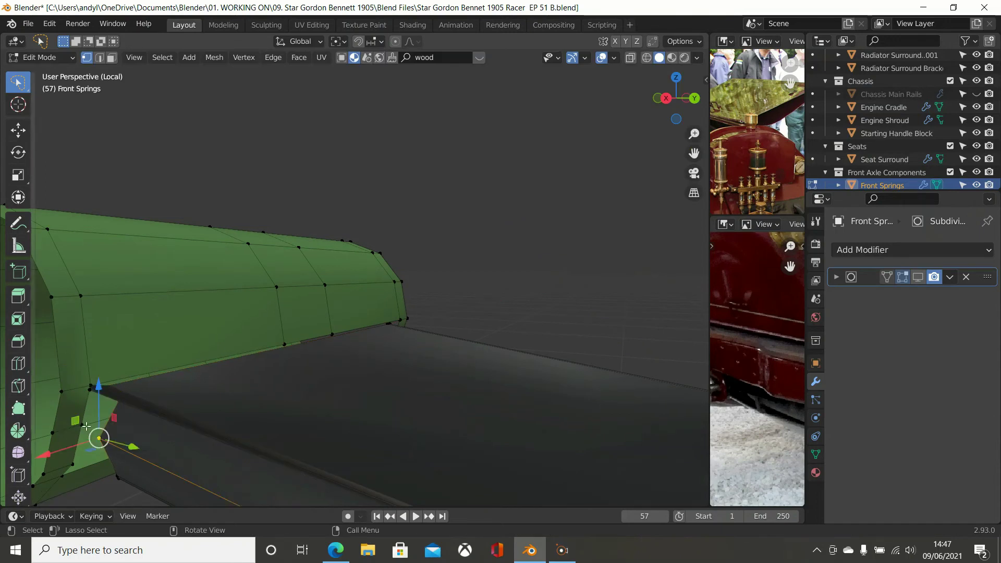
shift+click(83, 425)
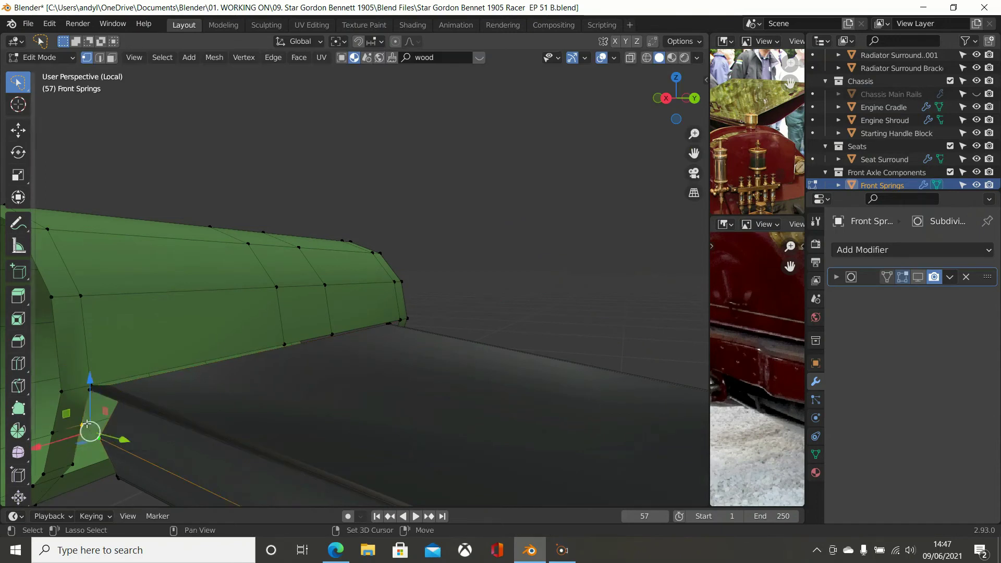
key(m)
click(180, 392)
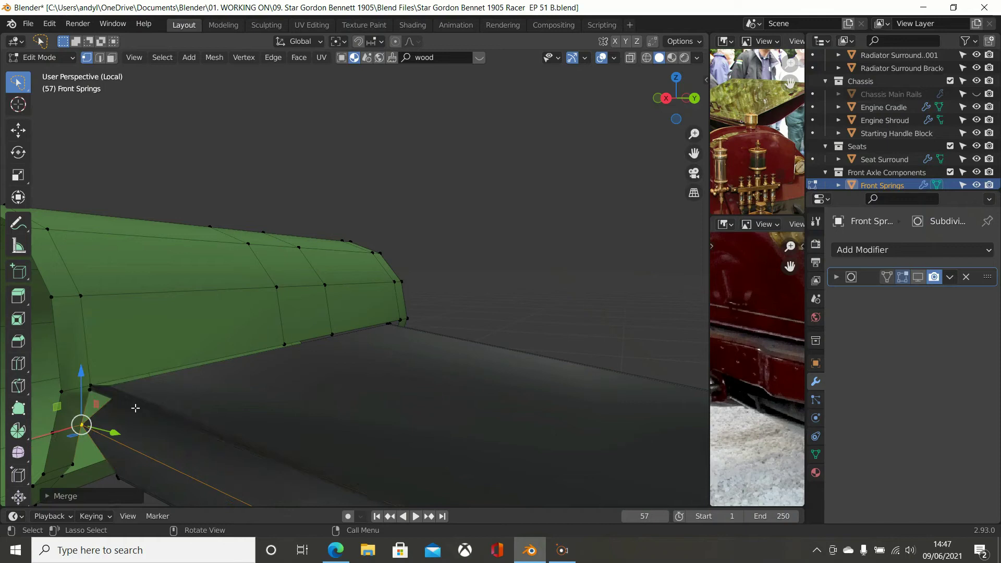
- Dissolve the short edge across the tube's end band, just below the merged middle vertex of the spring
middle_drag(150, 398, 314, 409)
scroll(600, 404, up, 2)
scroll(600, 402, down, 2)
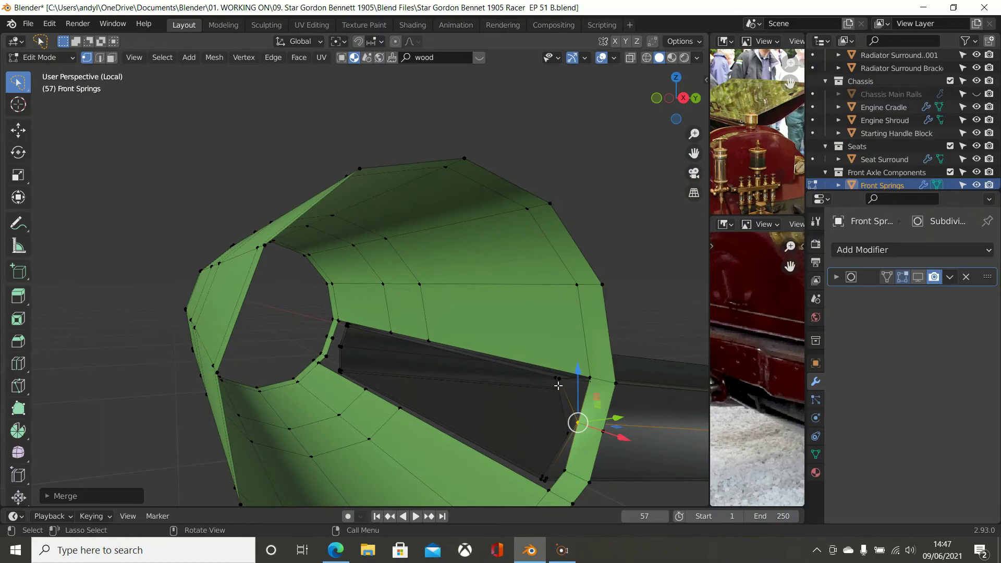
middle_drag(543, 386, 479, 393)
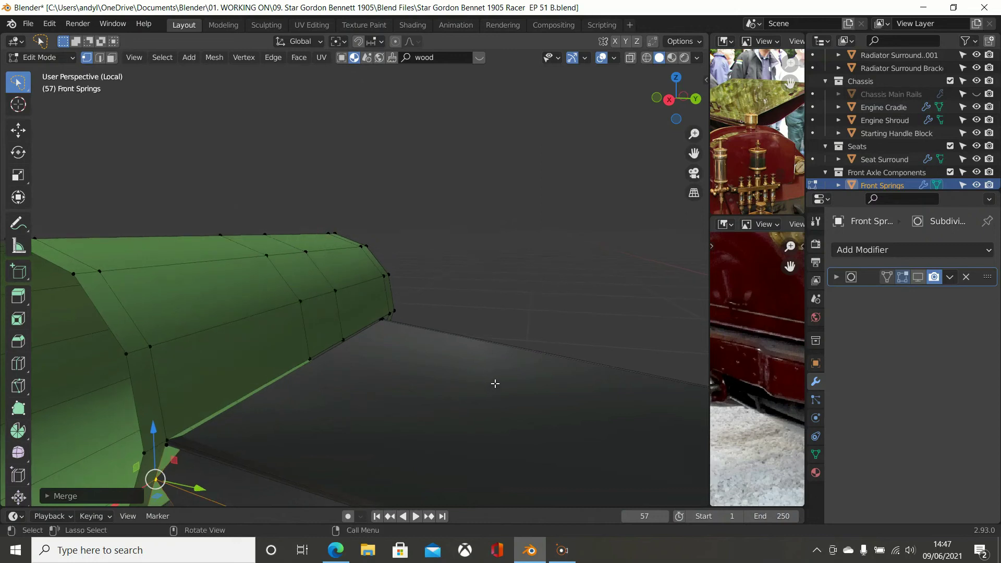
scroll(266, 383, down, 3)
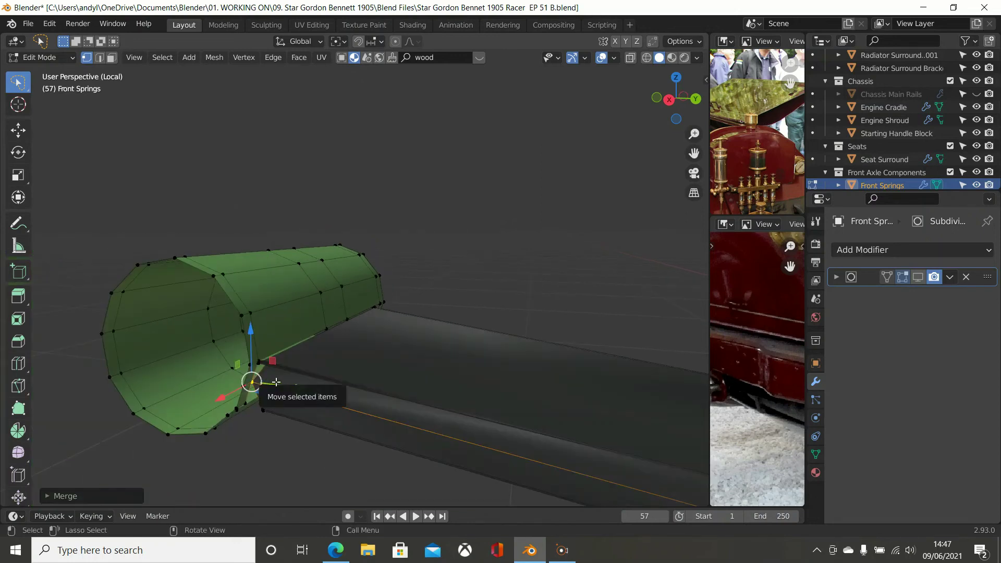
middle_drag(277, 387, 290, 322)
scroll(290, 296, up, 3)
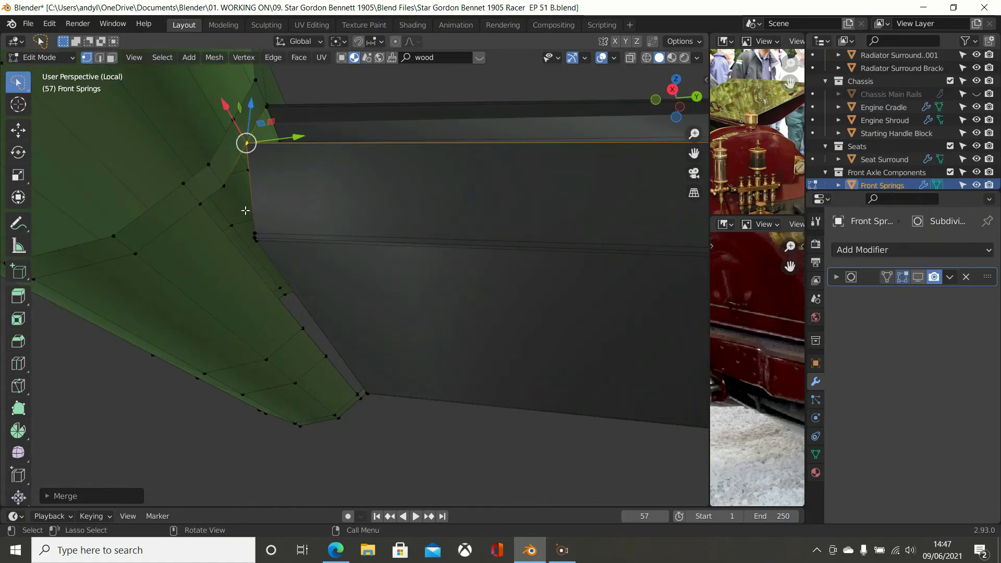
middle_drag(245, 210, 244, 218)
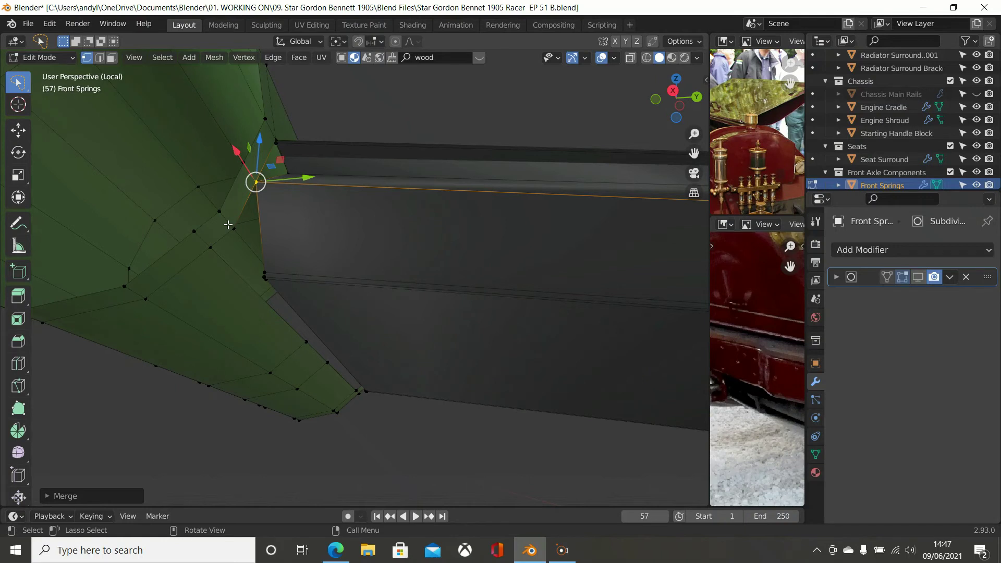
click(230, 226)
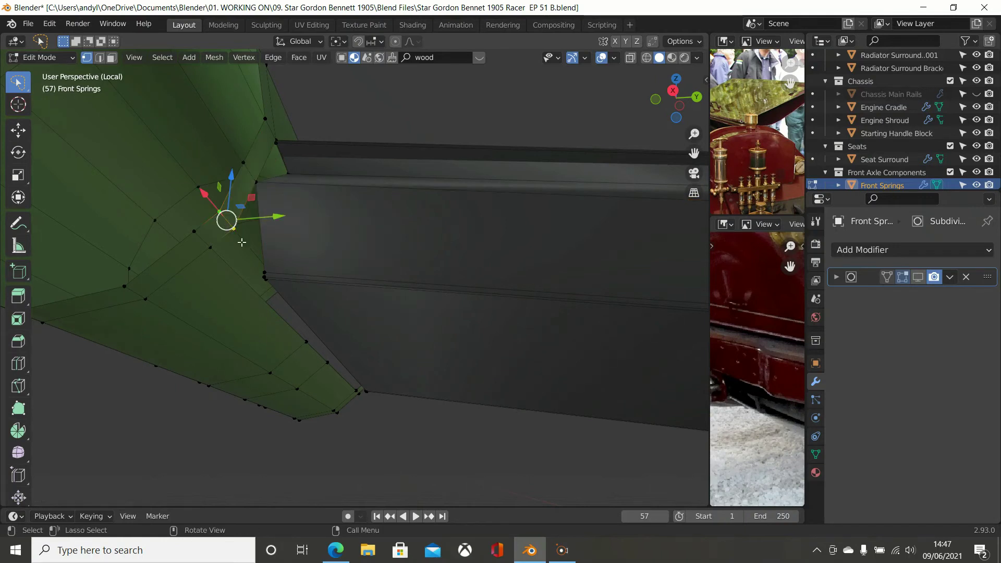
key(x)
click(238, 302)
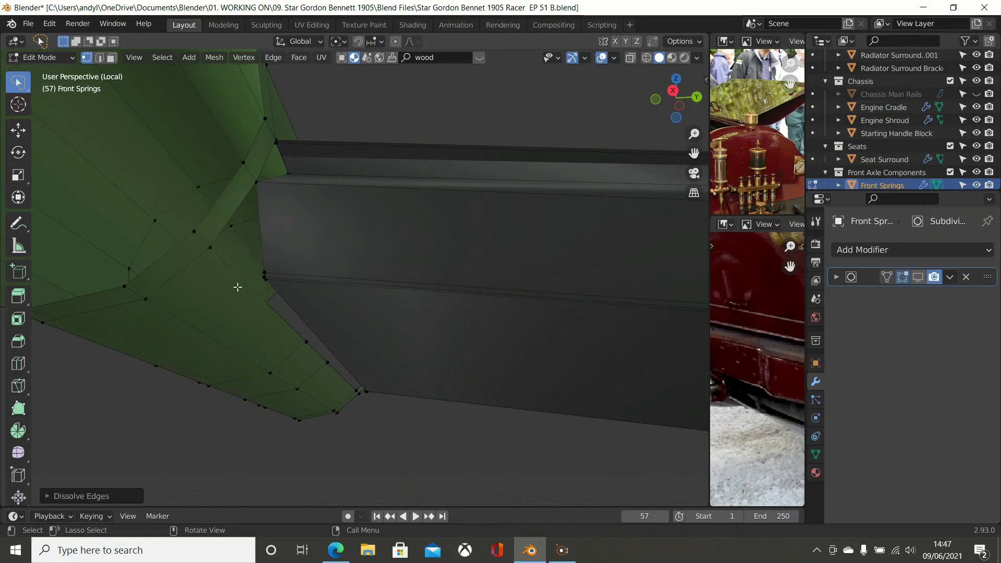
- Merge the spring's lower side vertex onto the tube vertex at the slot's lower corner, using At Last
mouse_move(258, 263)
middle_down()
mouse_move(237, 268)
mouse_move(253, 270)
middle_up()
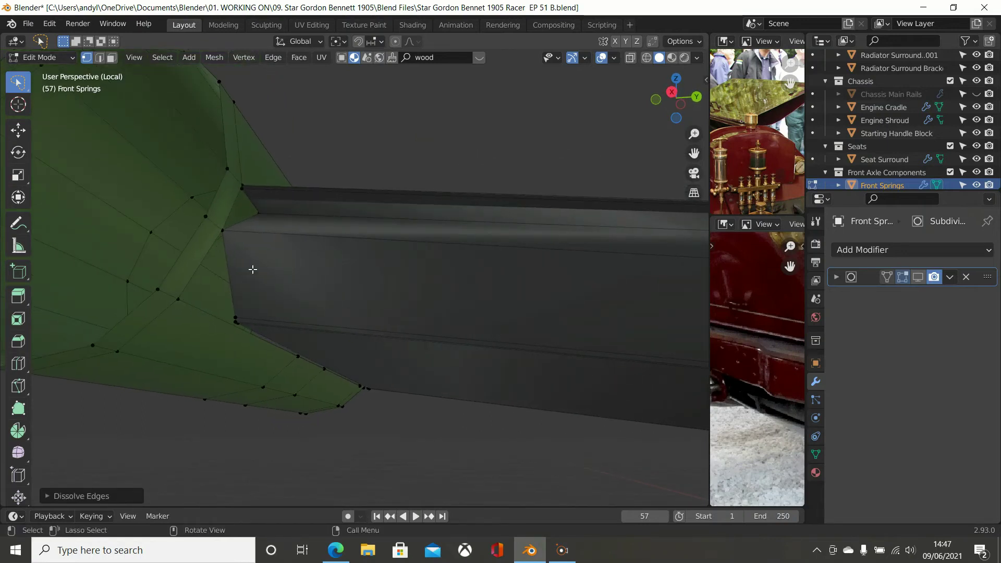
click(234, 318)
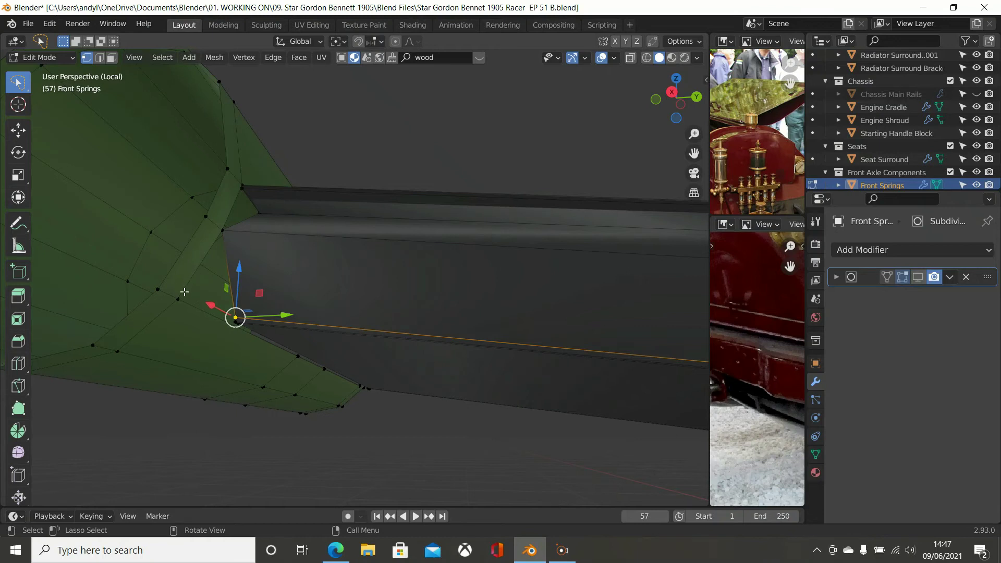
shift+click(180, 296)
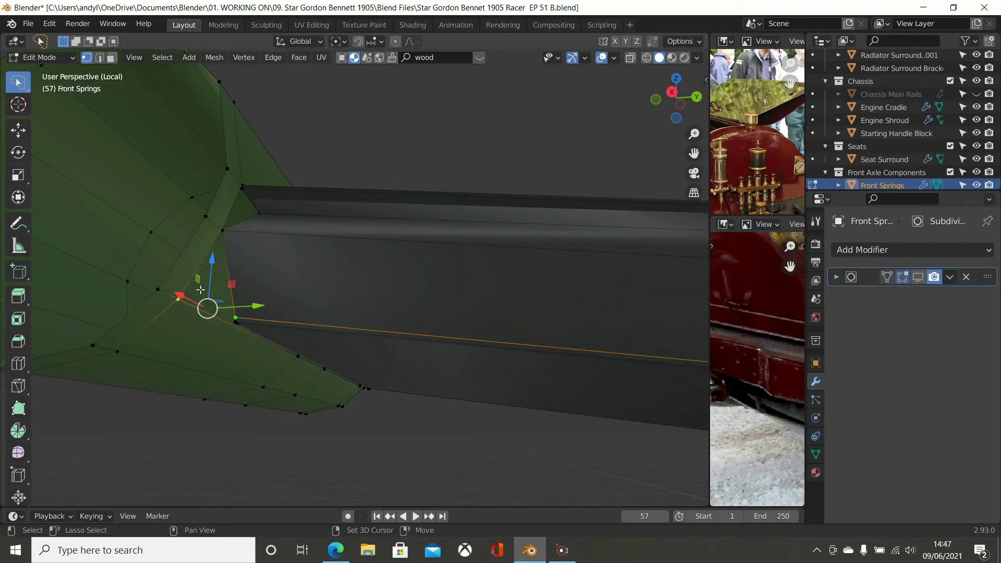
key(m)
click(247, 280)
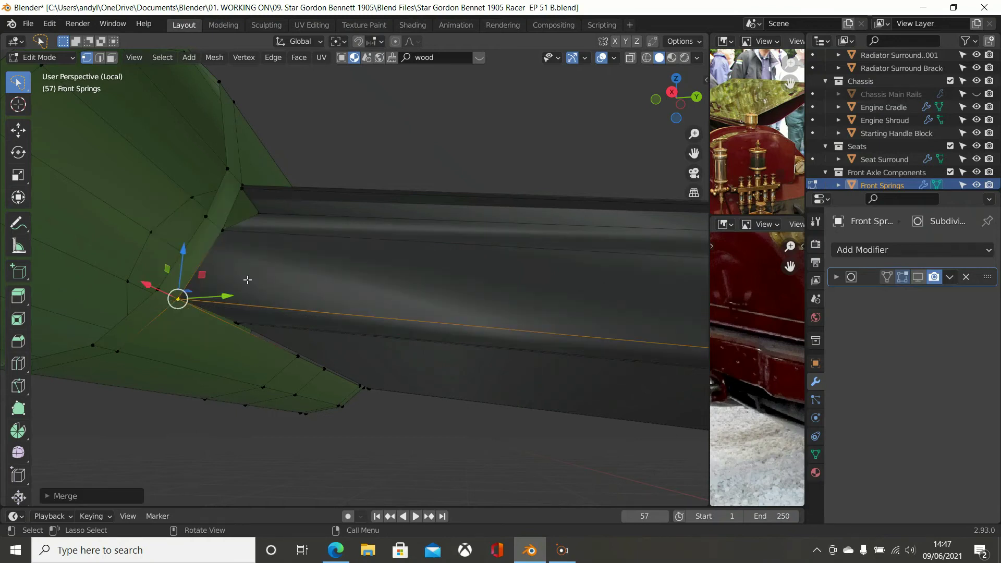
- Move the loose spring vertex just below the merged upper corner along X toward the tube's end band
middle_drag(254, 276, 257, 313)
click(258, 316)
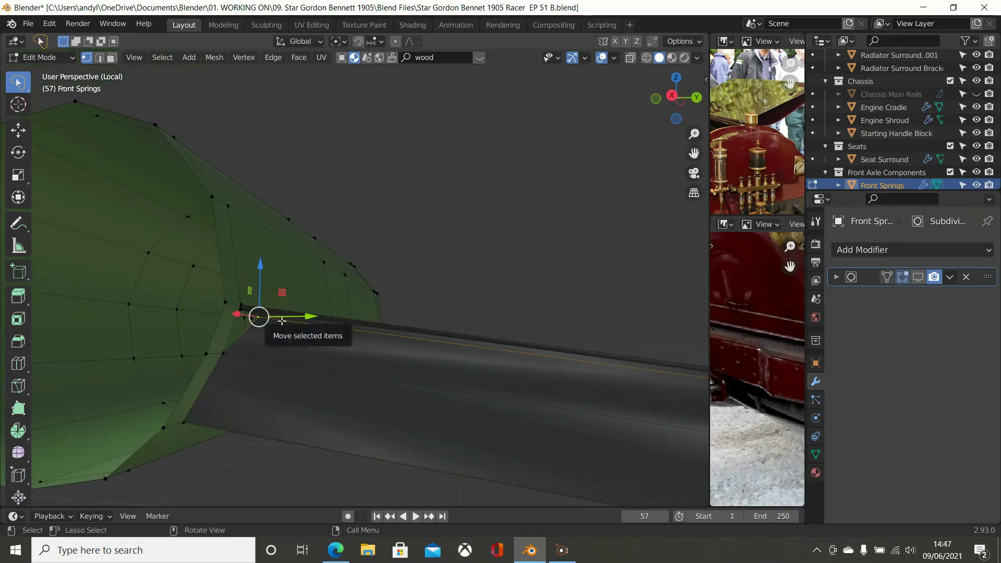
drag(245, 315, 235, 313)
middle_drag(235, 313, 314, 246)
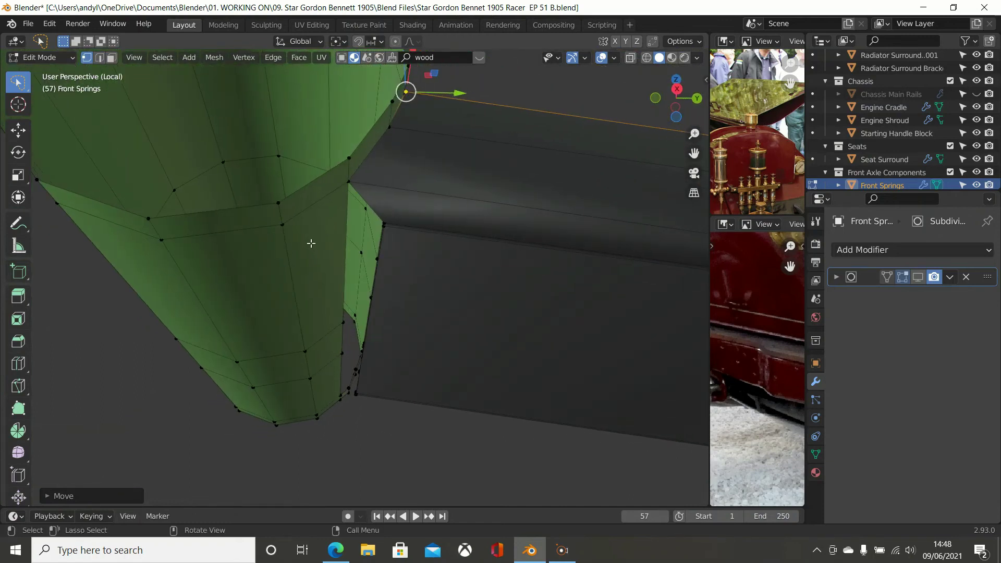
- Merge the next vertex on the spring's lower bevel onto the already merged lower slot corner, using At Last
click(378, 222)
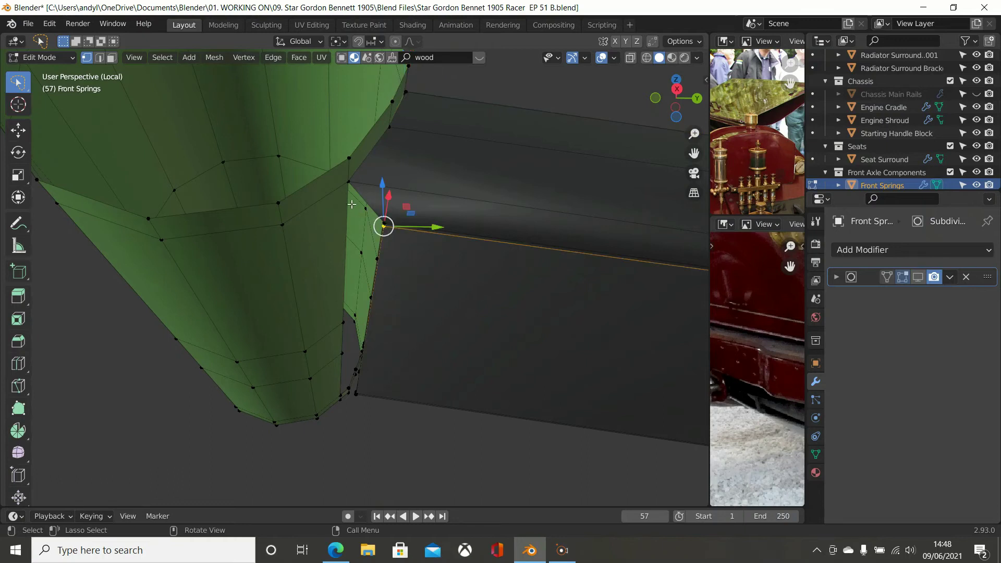
click(374, 211)
click(391, 222)
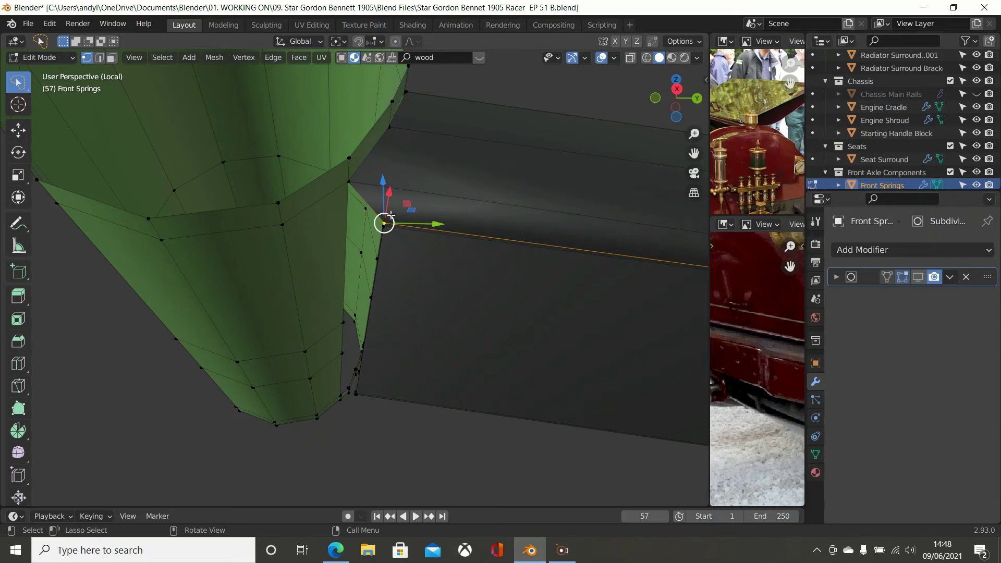
scroll(391, 215, up, 2)
scroll(416, 216, down, 1)
click(439, 178)
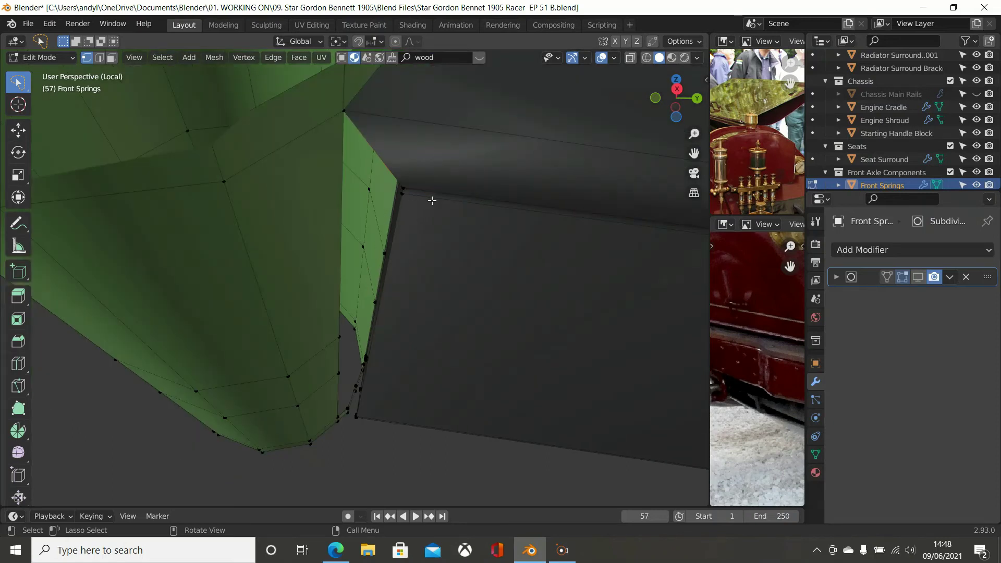
click(411, 188)
shift+click(347, 114)
key(m)
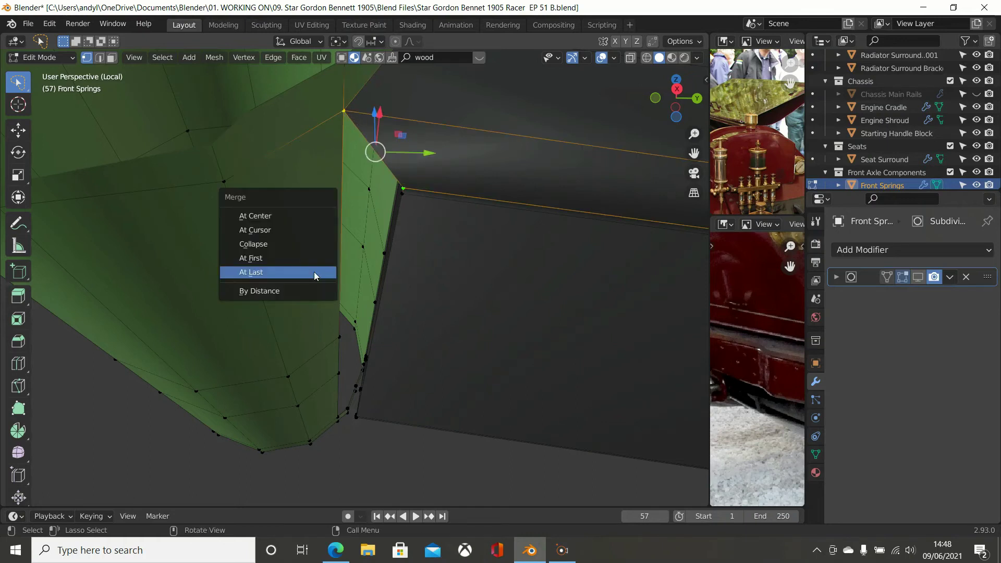
click(314, 271)
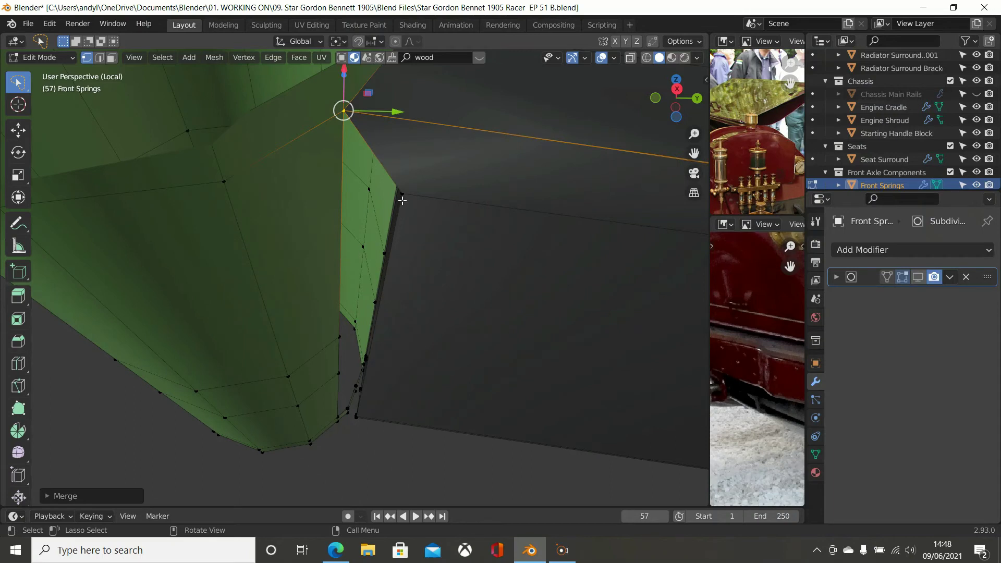
- Move the remaining vertex of the spring's lower bevel along Y to bring it closer to the tube's slot edge
key(g)
key(y)
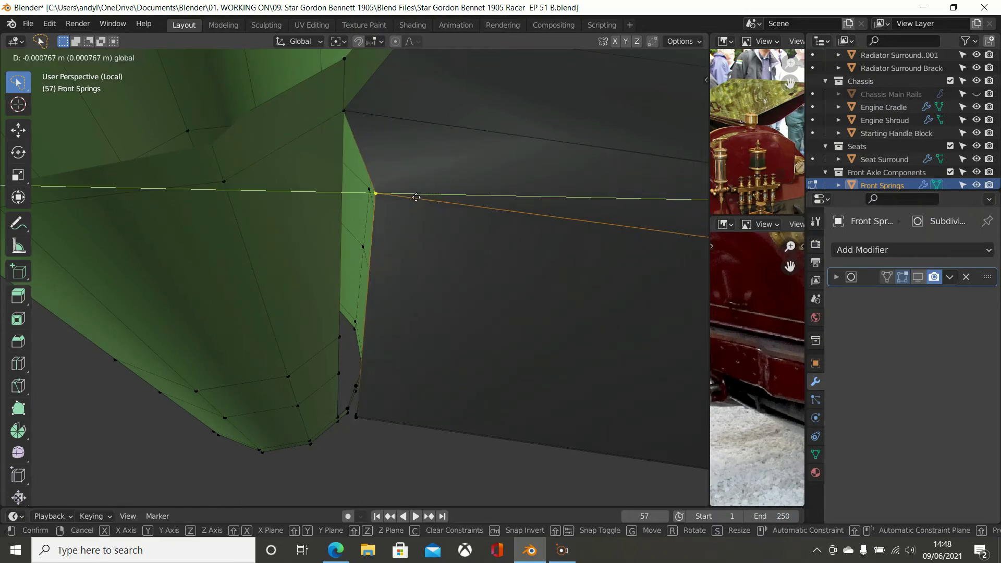
click(381, 202)
middle_drag(381, 203, 404, 200)
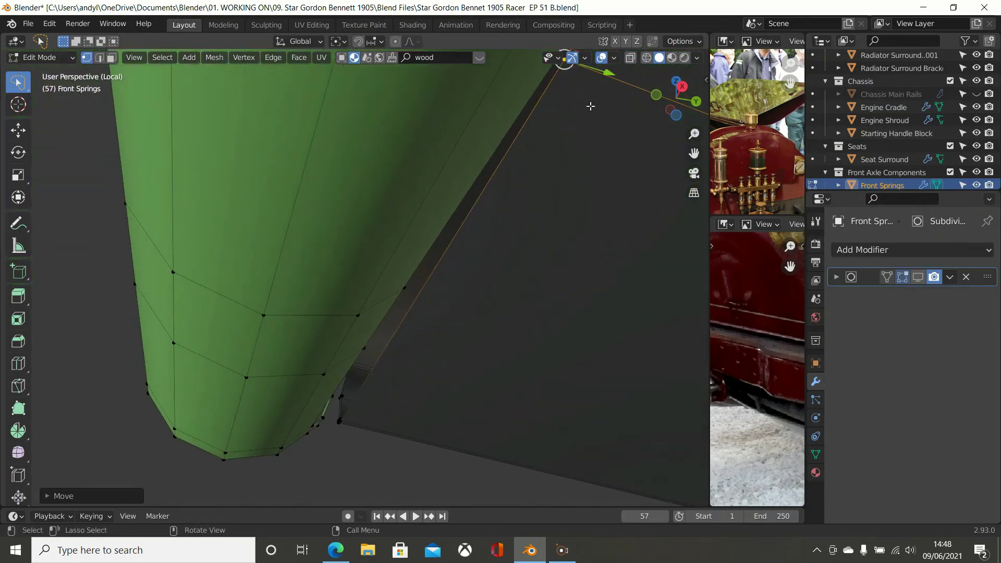
key(g)
key(y)
click(450, 218)
- Merge the spring's loose end vertex beside the bevel onto the nearest tube vertex on the slot edge, using At Last
middle_drag(450, 219, 349, 214)
scroll(348, 219, up, 3)
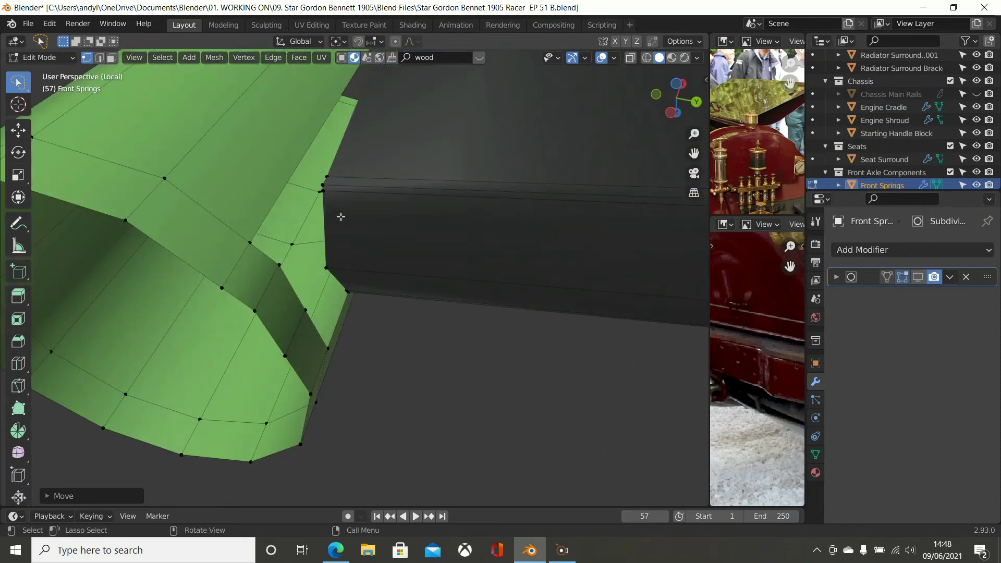
click(324, 184)
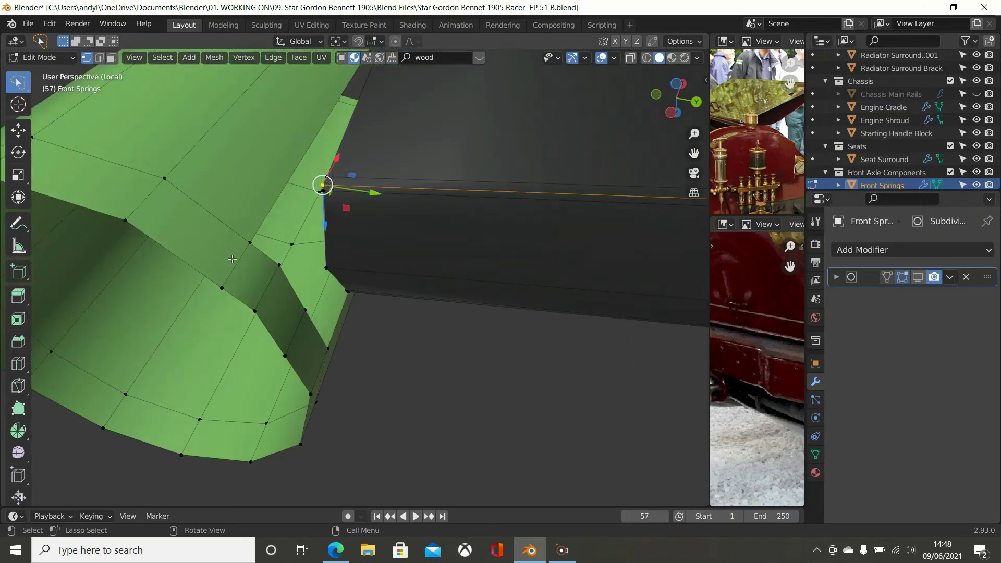
shift+click(250, 243)
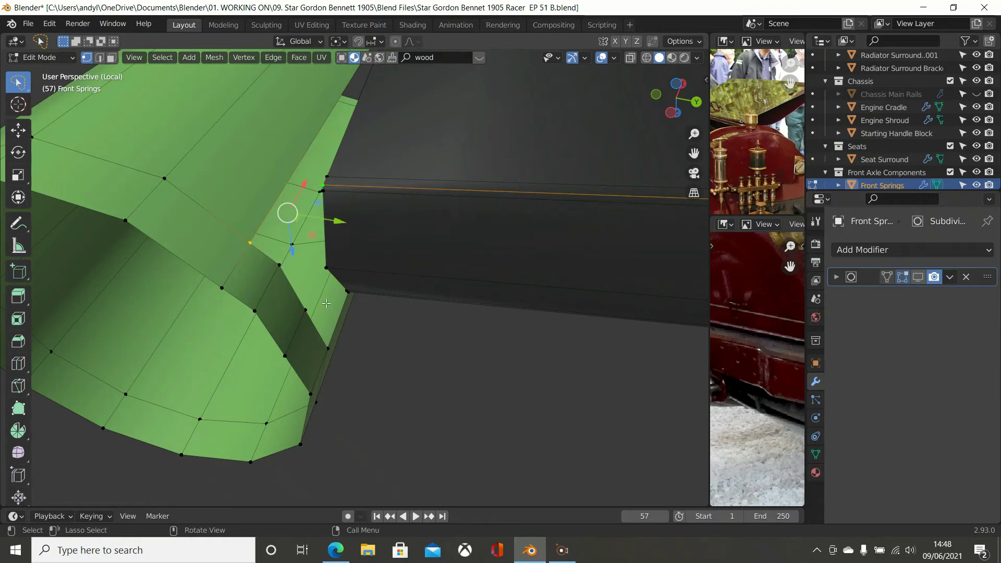
key(m)
click(327, 303)
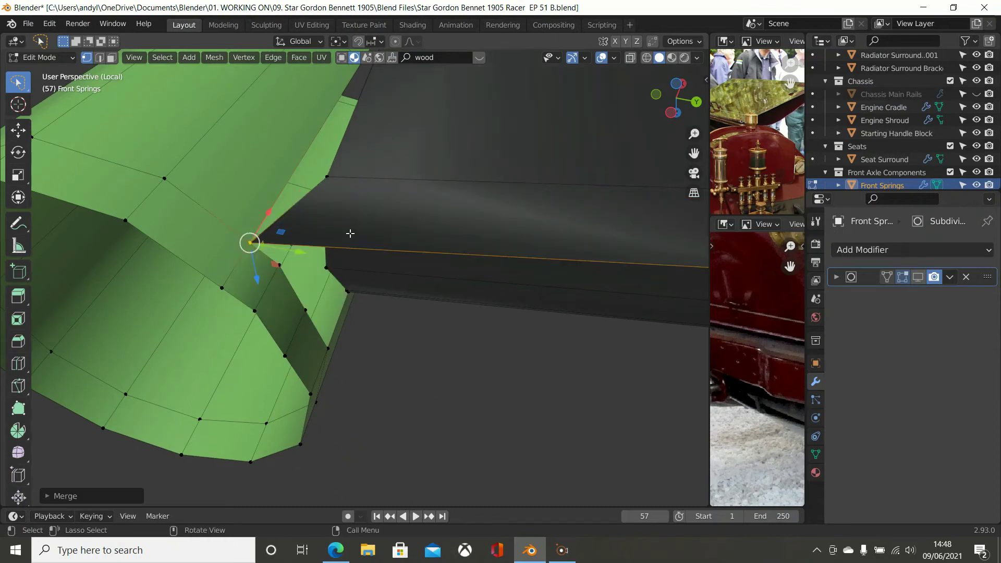
- Move the spring vertex next to the newly merged one onto the tube's edge, adjusting its position along Y
click(338, 179)
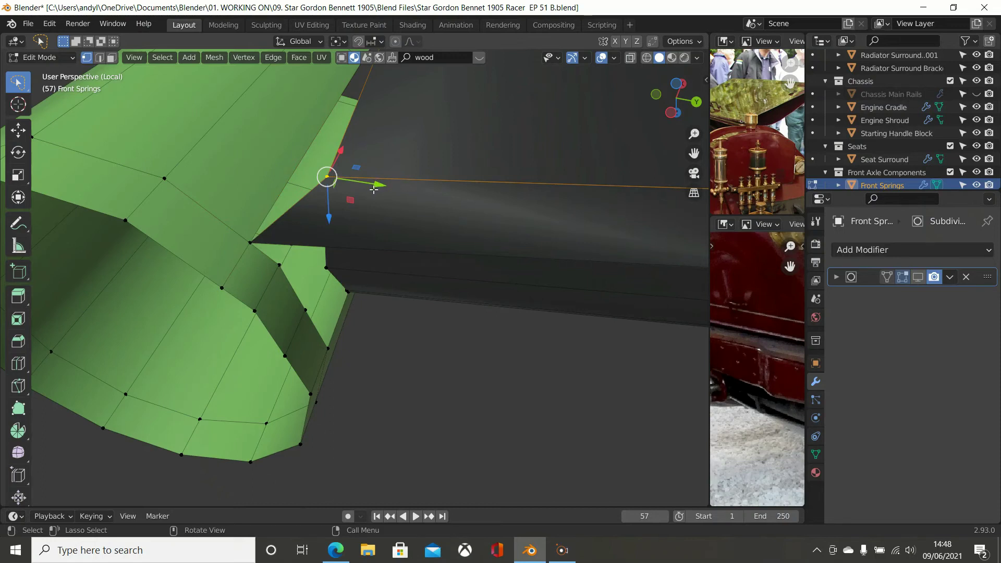
key(g)
click(330, 182)
middle_drag(330, 183, 409, 211)
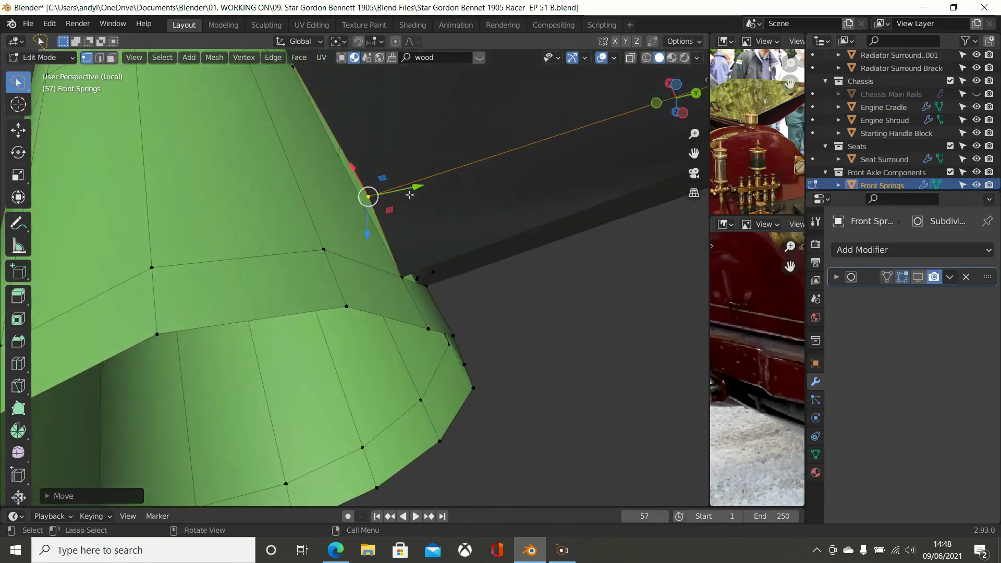
drag(414, 187, 391, 200)
middle_drag(418, 250, 357, 174)
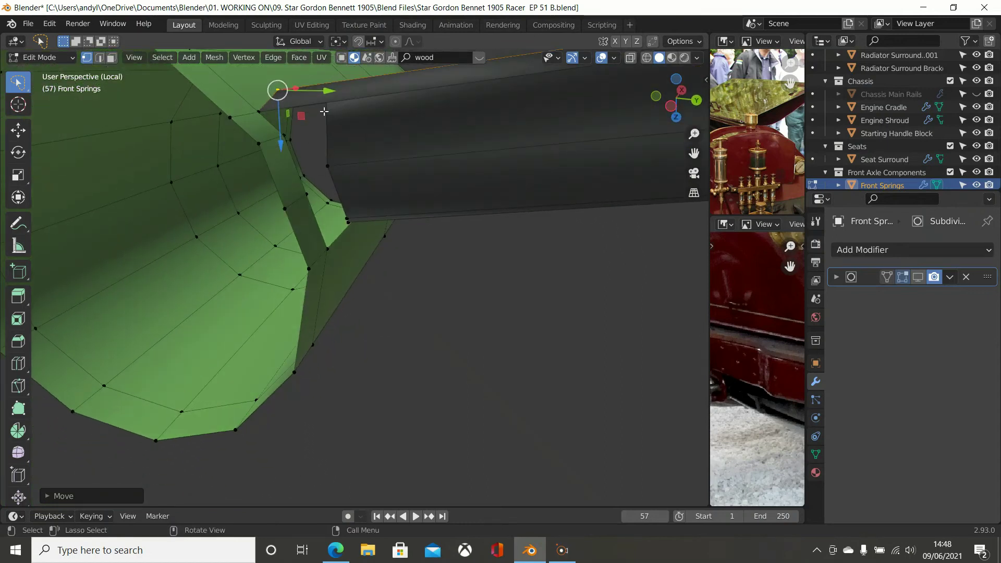
- Move the next loose spring end vertex about -0.0034 m along X, and nudge it along Y toward the tube's slot edge
click(324, 111)
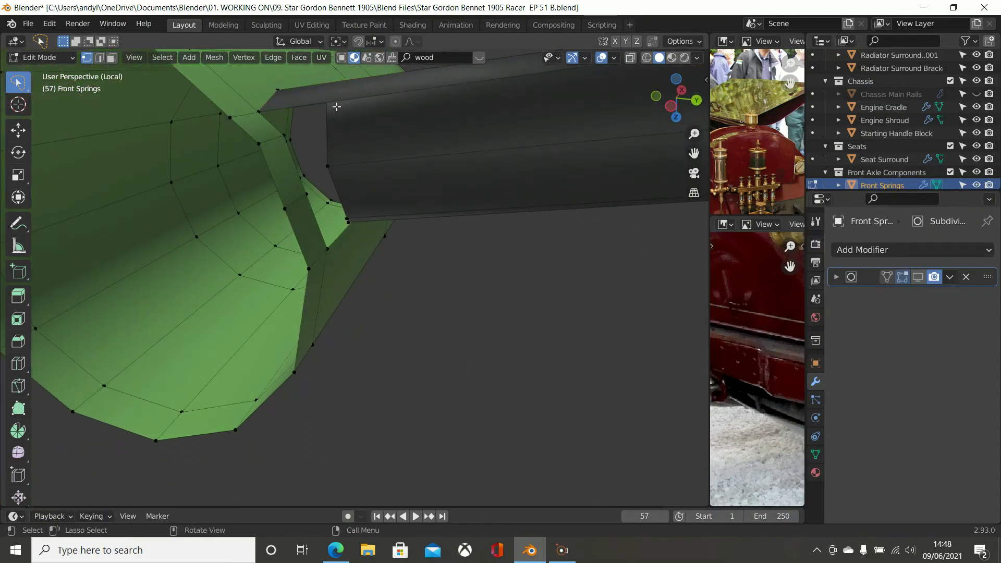
middle_drag(329, 112, 280, 128)
click(329, 73)
drag(284, 124, 213, 151)
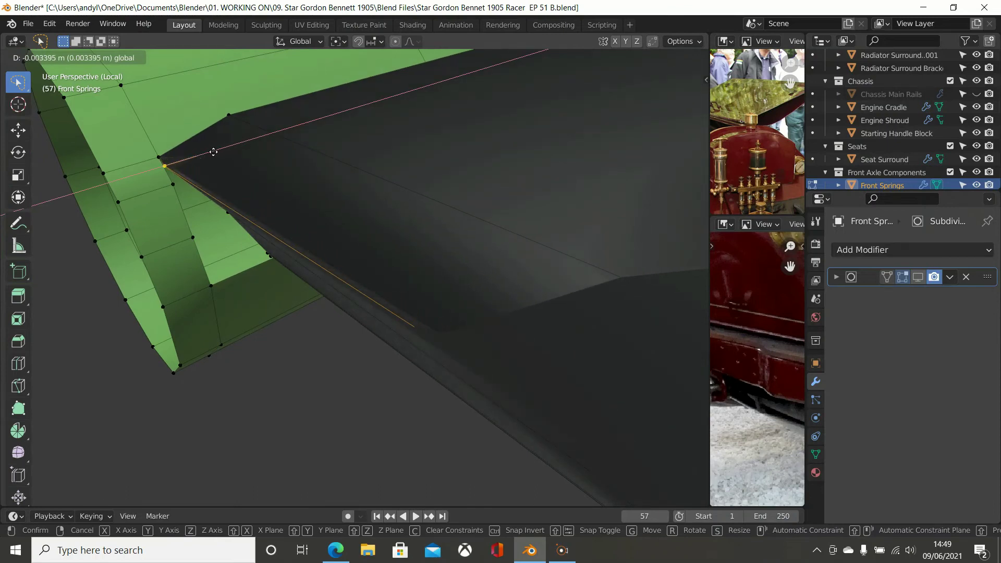
drag(214, 151, 213, 152)
middle_drag(213, 152, 309, 131)
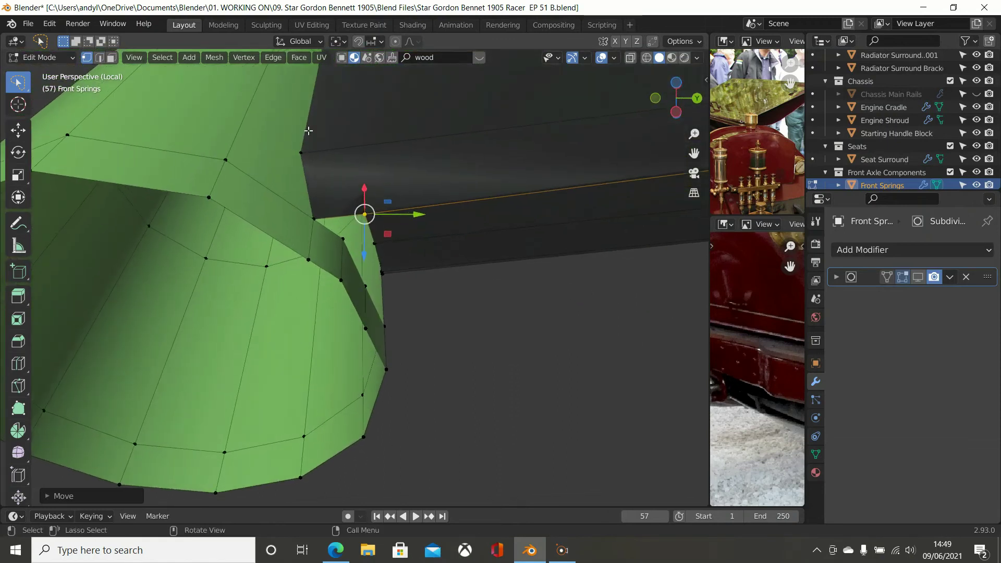
drag(410, 214, 406, 213)
middle_drag(407, 214, 386, 190)
right_click(371, 206)
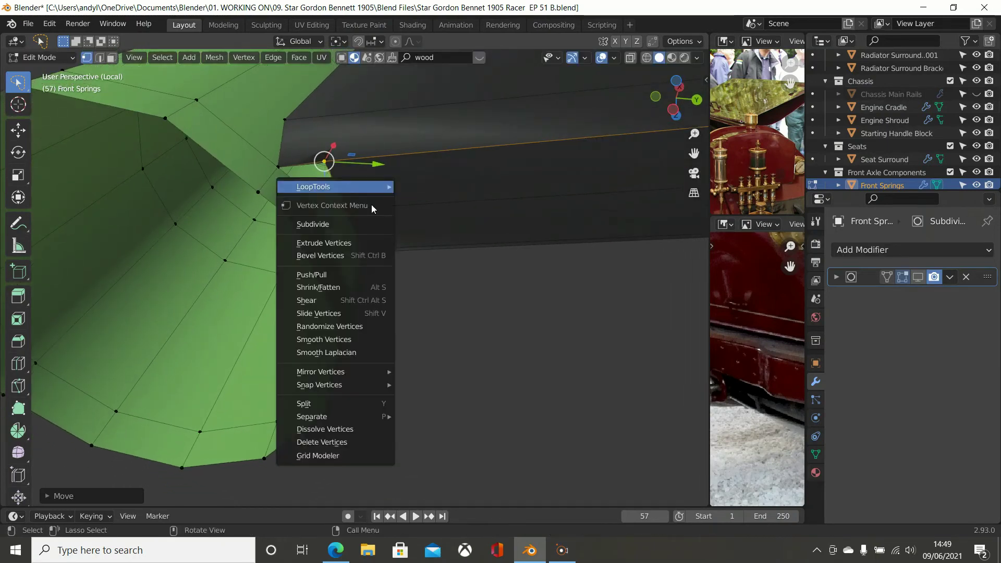
mouse_move(390, 191)
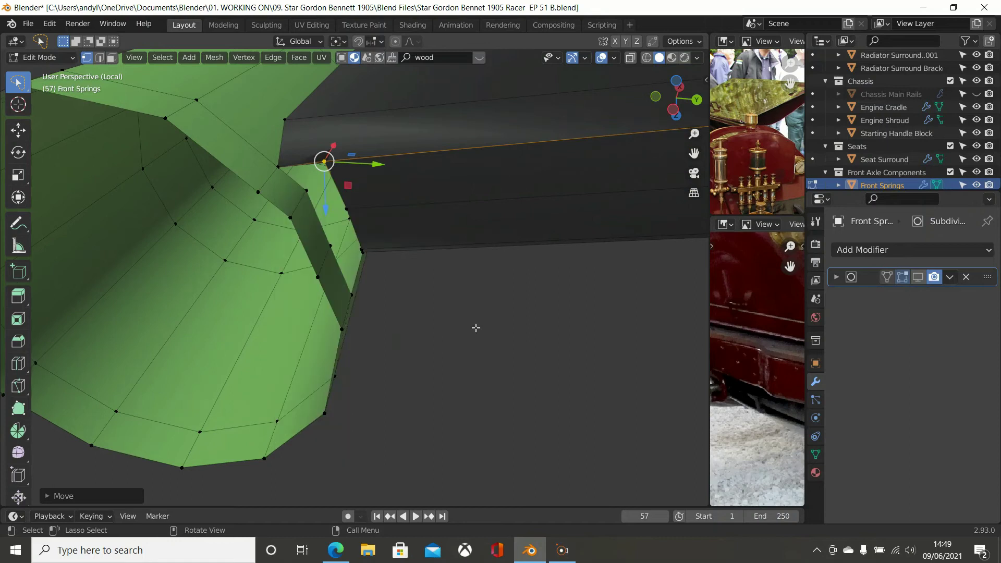
click(443, 311)
- Merge the repositioned spring end vertex onto the adjacent tube vertex on the slot edge, using At Last
middle_drag(442, 311, 398, 269)
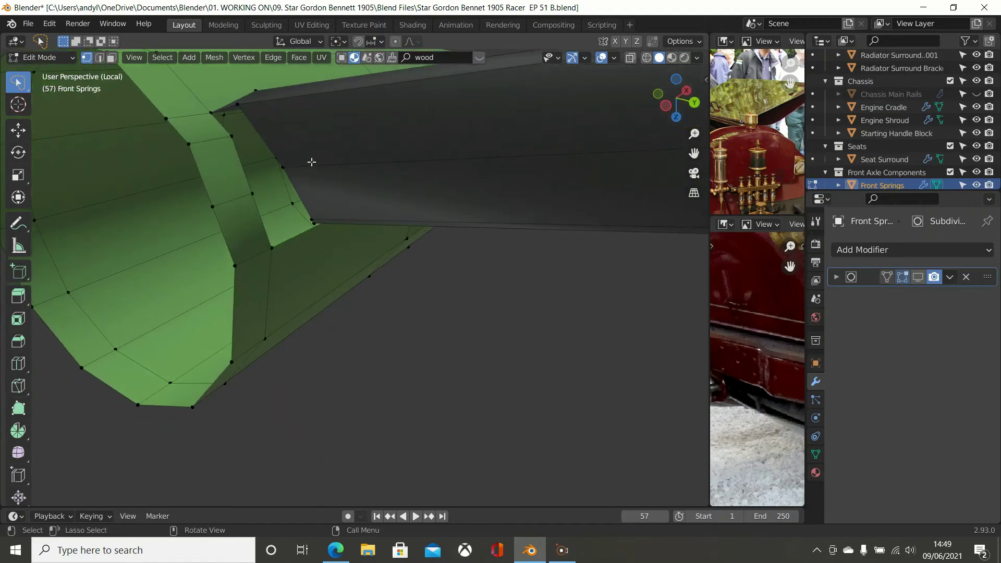
middle_drag(281, 129, 305, 133)
click(302, 127)
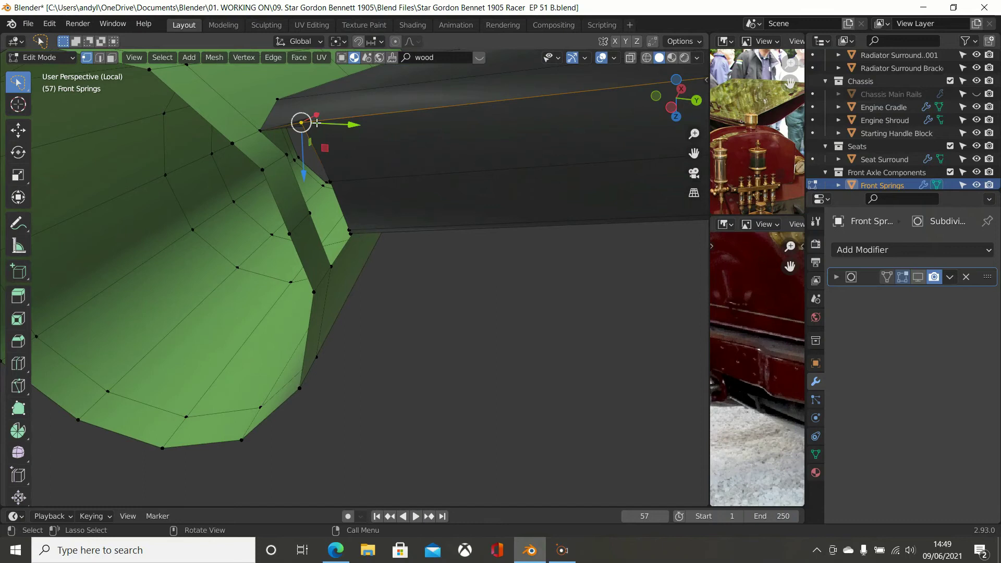
shift+click(289, 153)
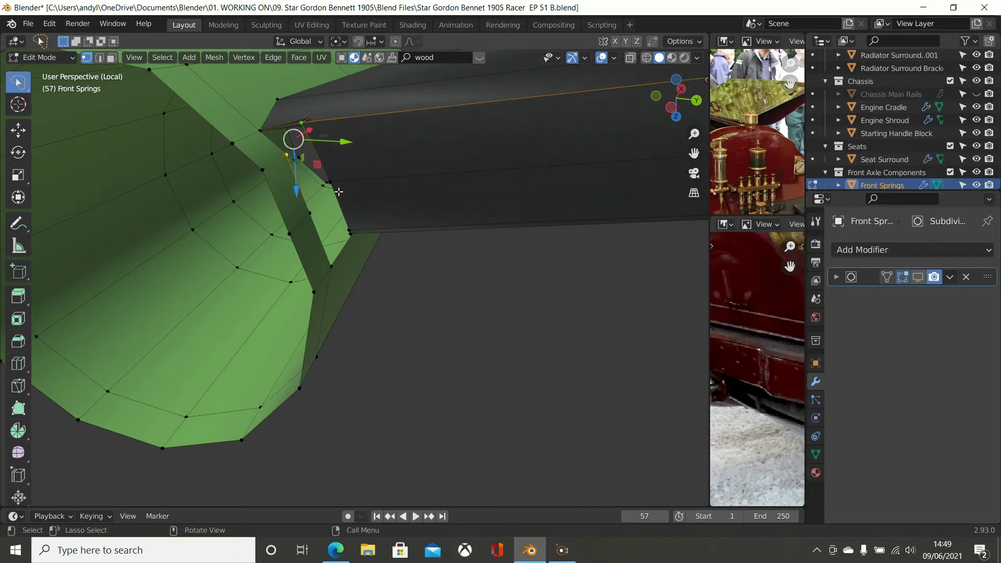
key(m)
click(403, 282)
- Merge the following spring end vertex onto the matching vertex midway along the tube's slot edge, using At Last
middle_drag(396, 248, 308, 184)
click(271, 162)
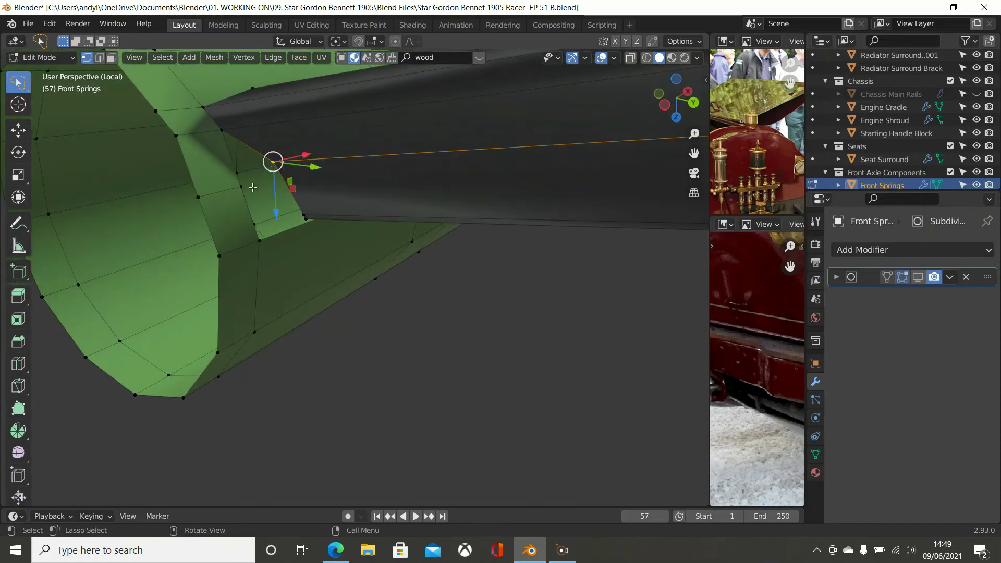
shift+click(240, 188)
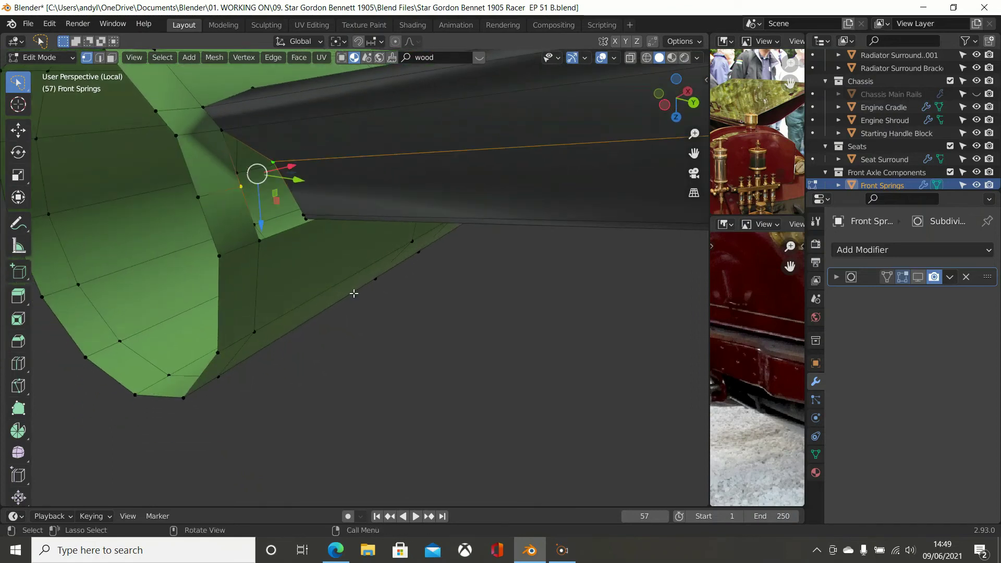
key(m)
click(354, 293)
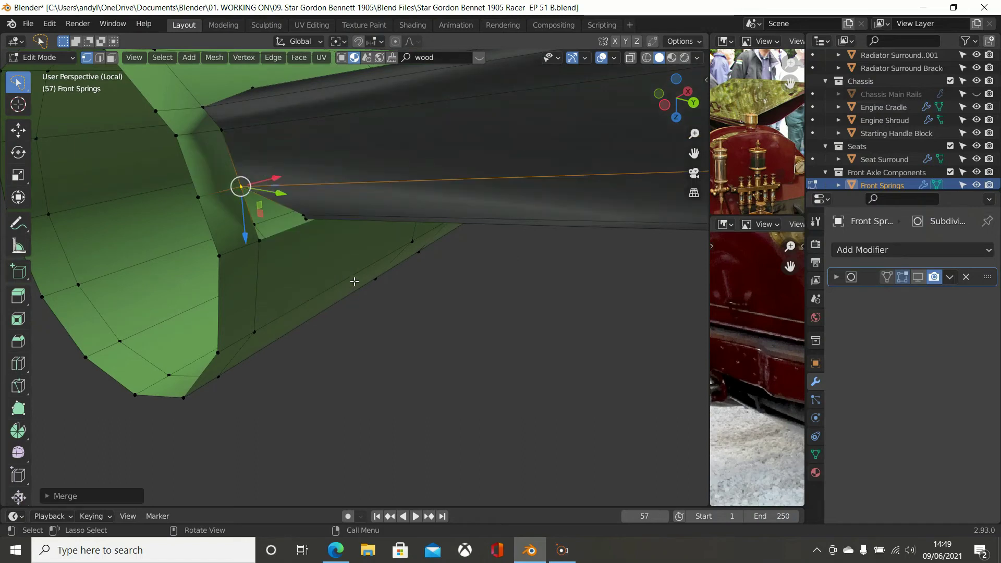
- Move the outer of the remaining loose spring corner vertices along X toward the tube's end band
middle_drag(323, 221, 317, 176)
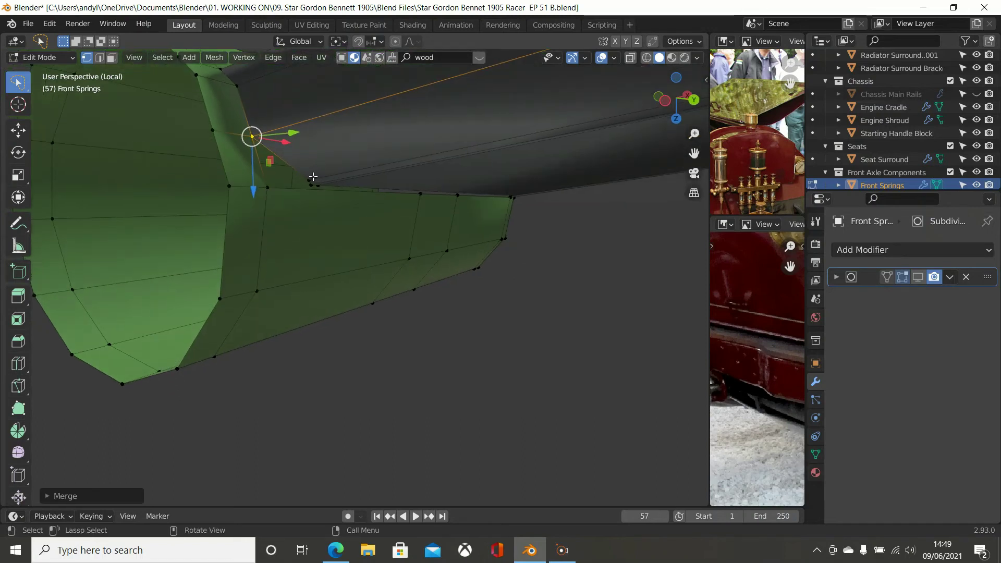
click(311, 178)
scroll(314, 172, up, 1)
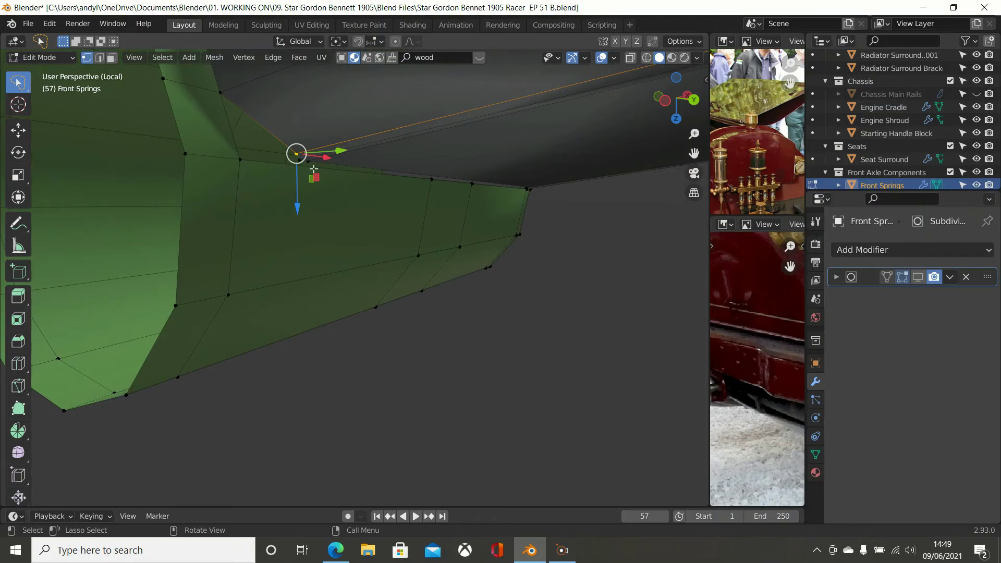
drag(331, 157, 282, 160)
- Merge the remaining loose spring corner vertex onto the tube vertex at the slot's corner, using At Last
click(301, 159)
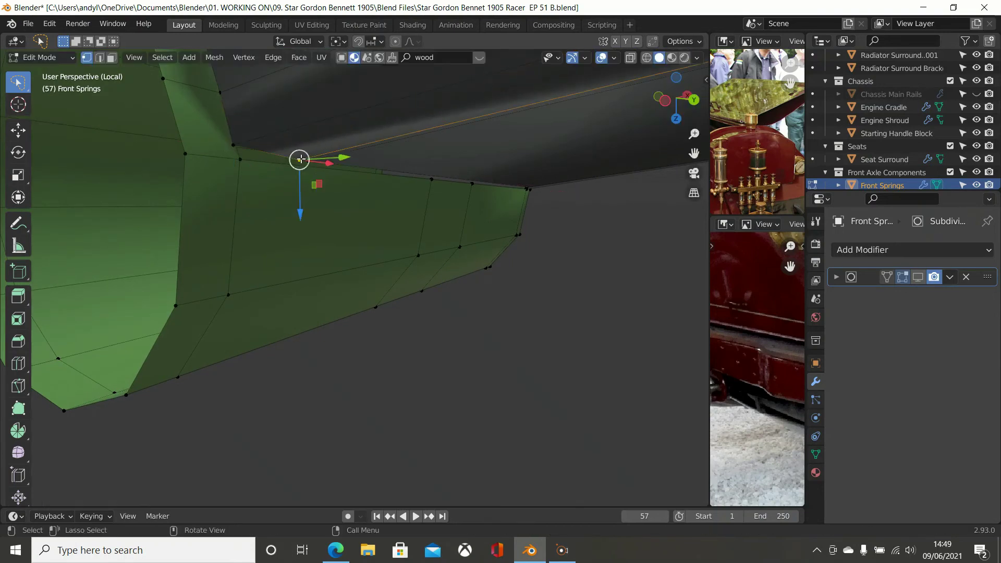
shift+click(241, 159)
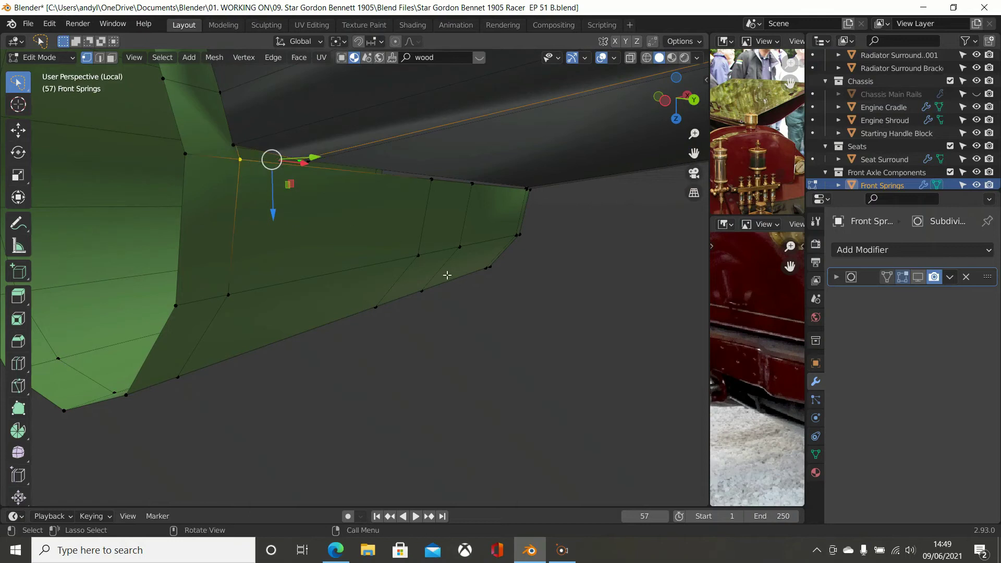
key(m)
click(487, 303)
- Inspect the joint between the tube and the spring along the tube's long edge, and return to Object Mode
middle_drag(481, 286, 381, 156)
scroll(151, 129, up, 2)
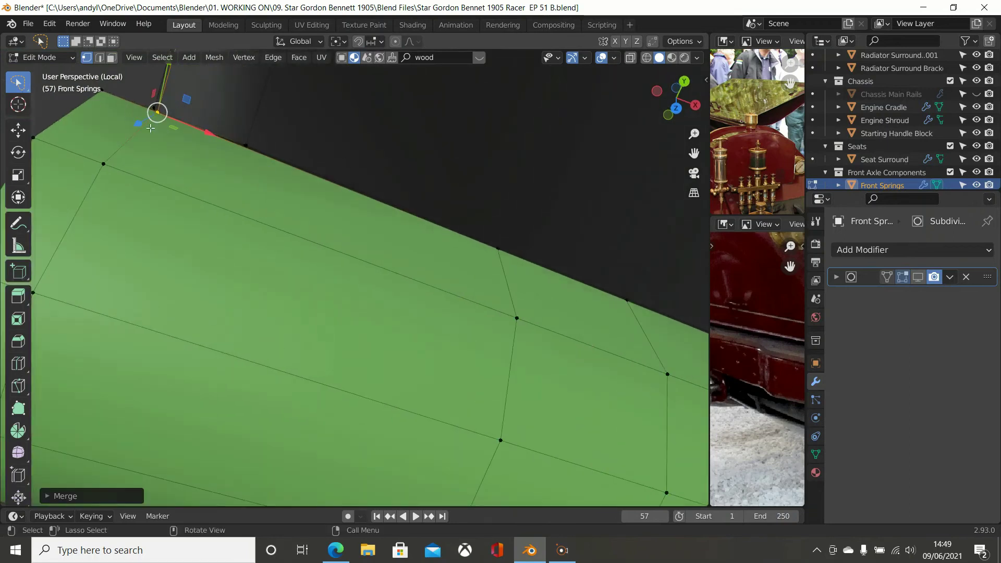
click(246, 145)
drag(257, 105, 256, 105)
click(498, 248)
click(451, 259)
middle_drag(450, 259, 427, 257)
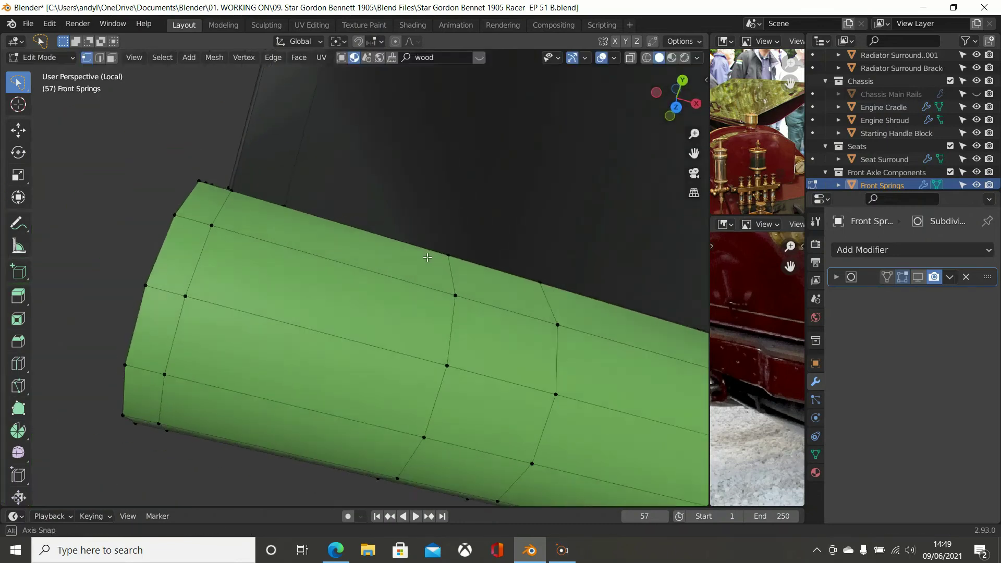
scroll(427, 257, down, 5)
mouse_move(480, 274)
middle_down()
mouse_move(413, 353)
mouse_move(409, 376)
mouse_move(471, 309)
mouse_move(447, 376)
mouse_move(546, 384)
mouse_move(706, 420)
mouse_move(656, 353)
mouse_move(566, 331)
mouse_move(557, 351)
mouse_move(571, 351)
mouse_move(573, 380)
mouse_move(595, 392)
middle_up()
key(Tab)
scroll(539, 308, down, 2)
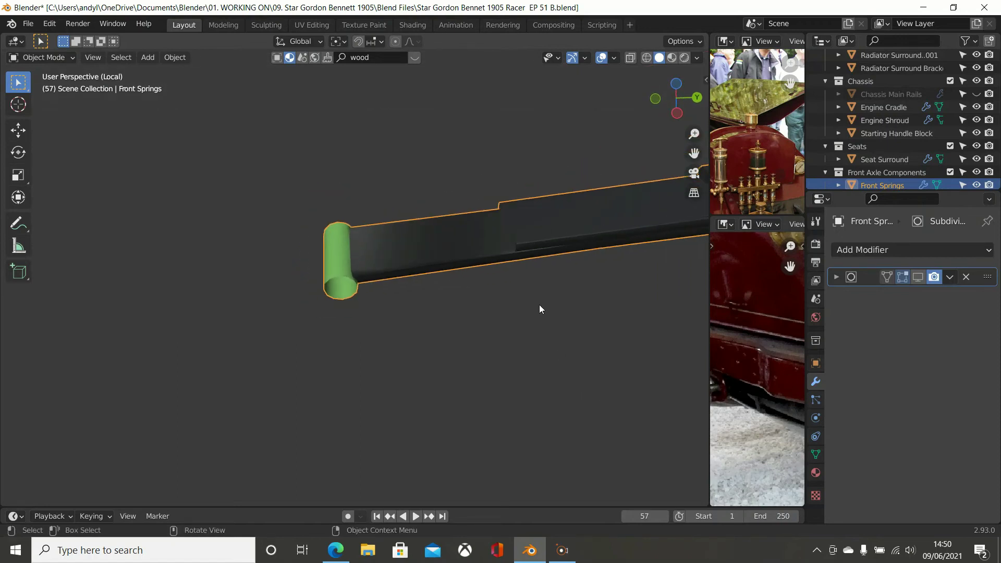
- Remove the BMD_CarPaint_0020.001 material slot from the front spring object
shift+middle_drag(539, 304, 459, 282)
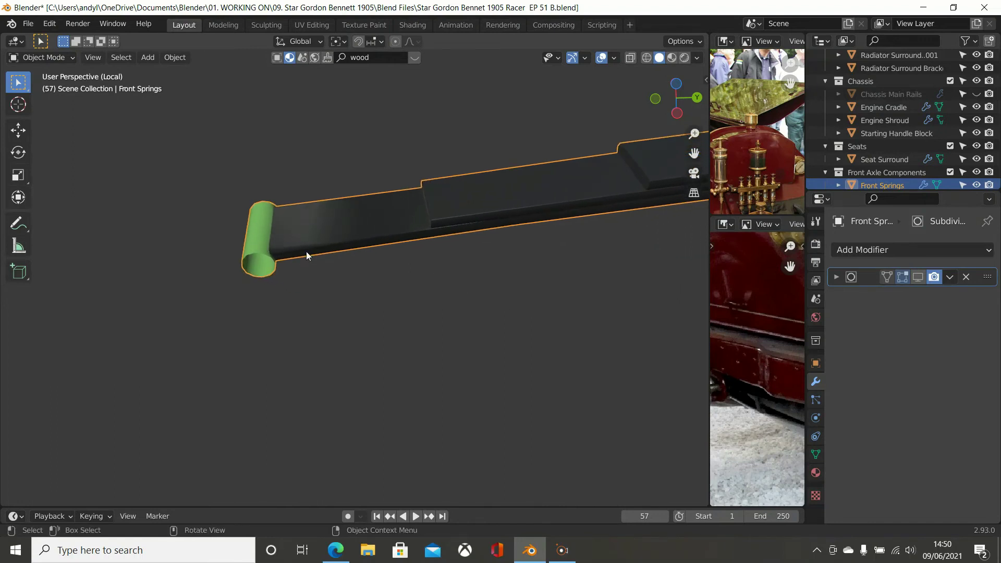
click(816, 472)
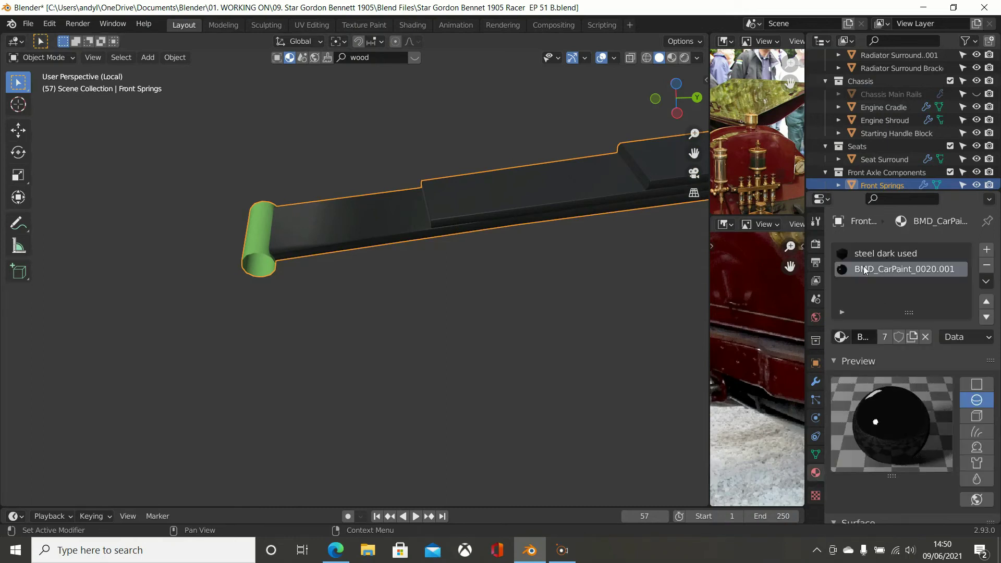
click(986, 264)
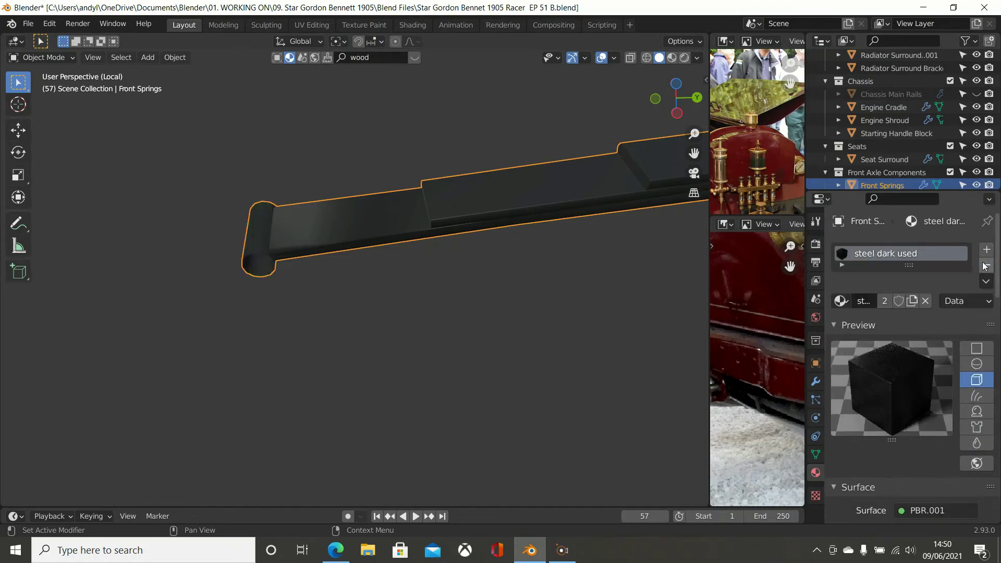
- View the whole front spring from the right side and enter Edit Mode on it
middle_drag(624, 259, 451, 325)
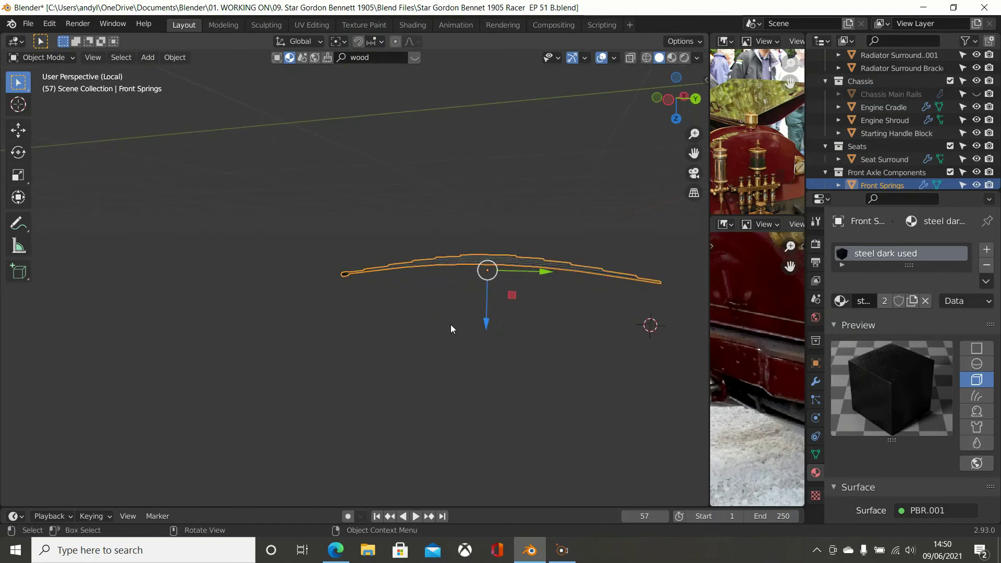
scroll(451, 328, down, 1)
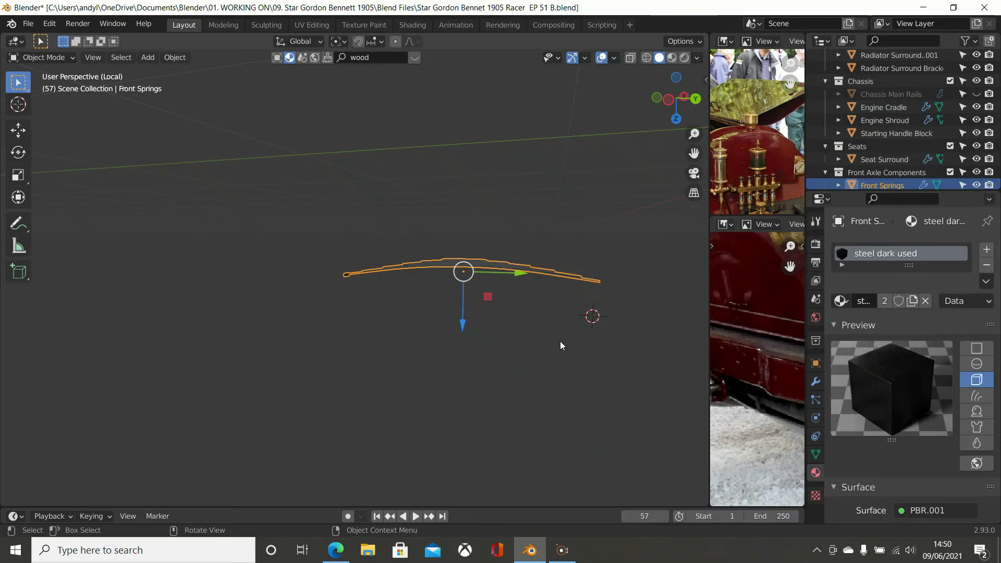
key(KP_3)
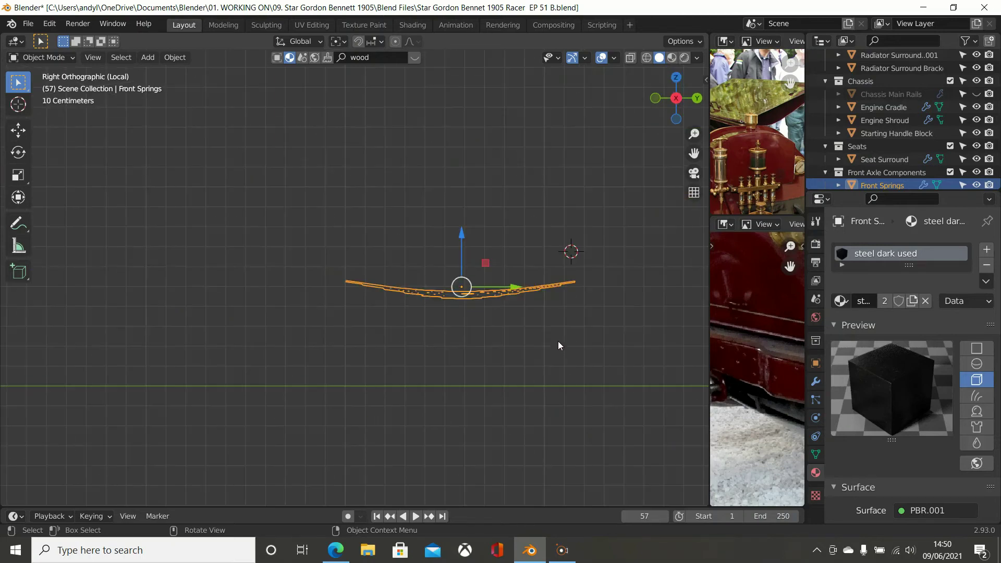
scroll(554, 338, up, 1)
scroll(550, 330, up, 4)
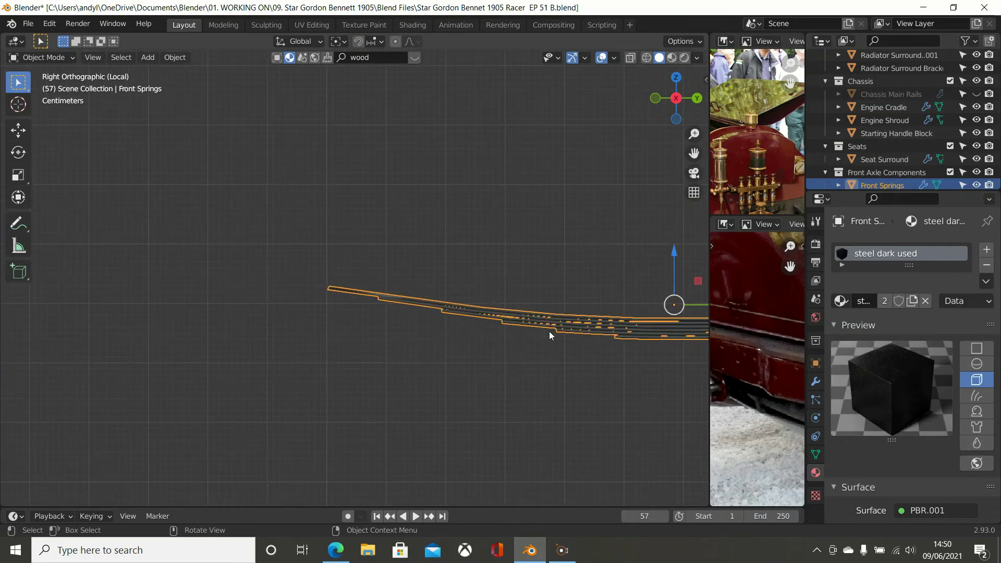
shift+middle_drag(546, 332, 183, 311)
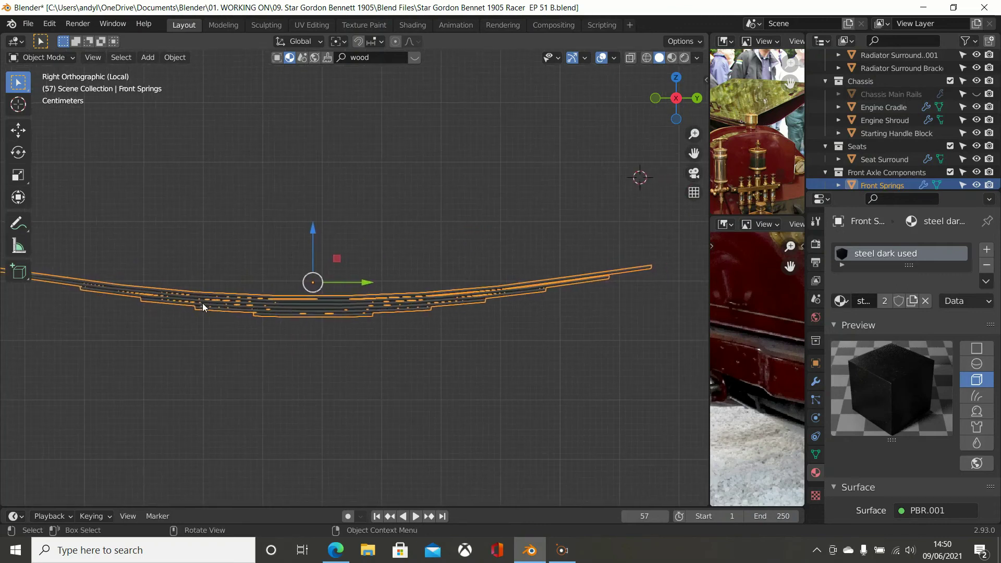
scroll(206, 302, down, 2)
key(Tab)
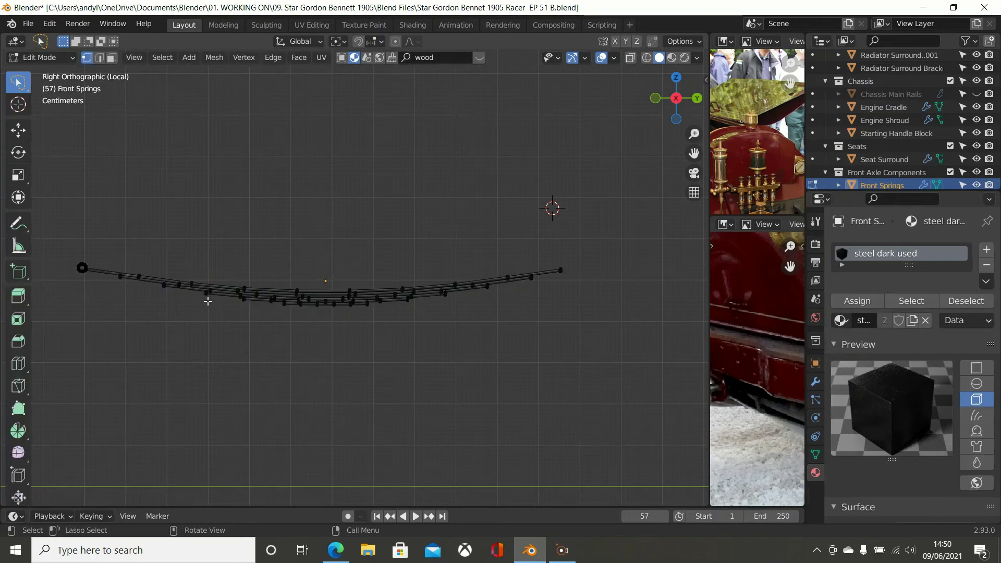
- Try to delete the vertices of the spring half without the end tube, selecting them through the mesh in wireframe shading
scroll(252, 288, up, 5)
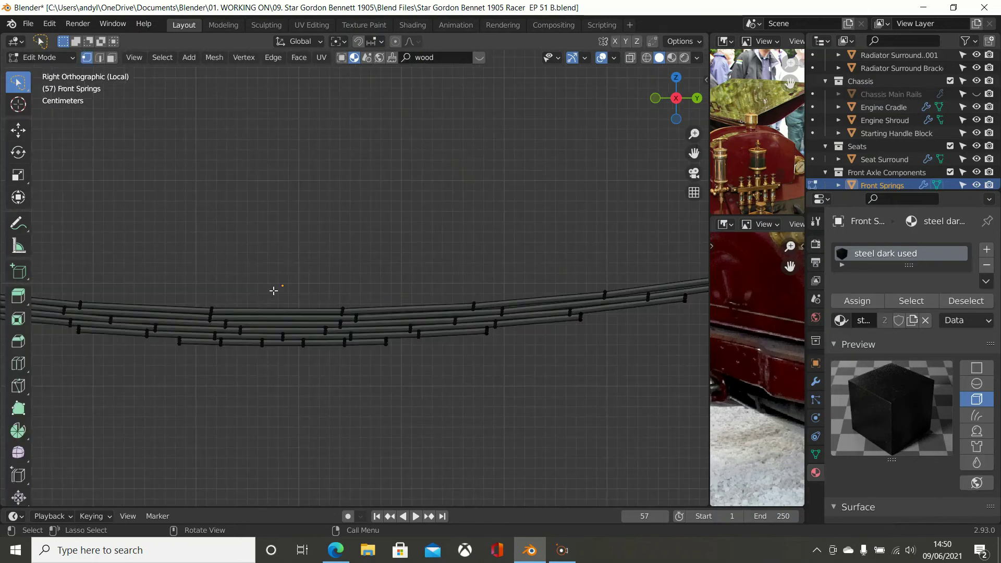
scroll(293, 286, down, 2)
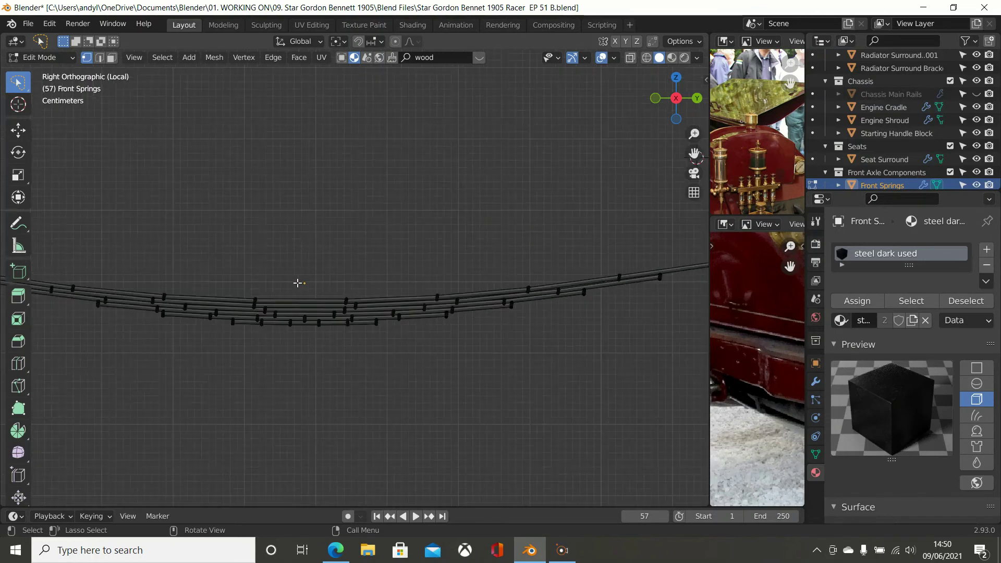
key(z)
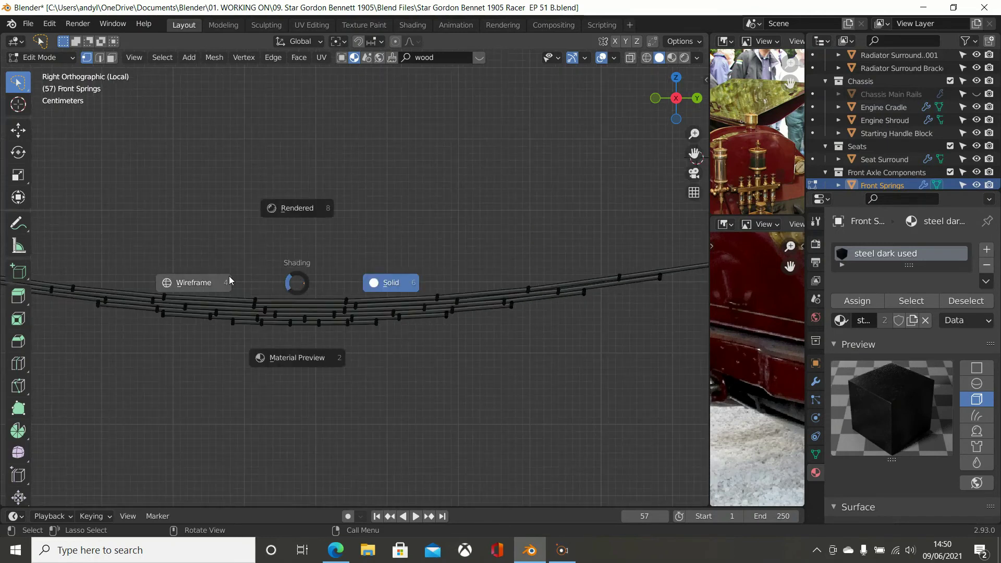
click(197, 281)
scroll(288, 290, up, 1)
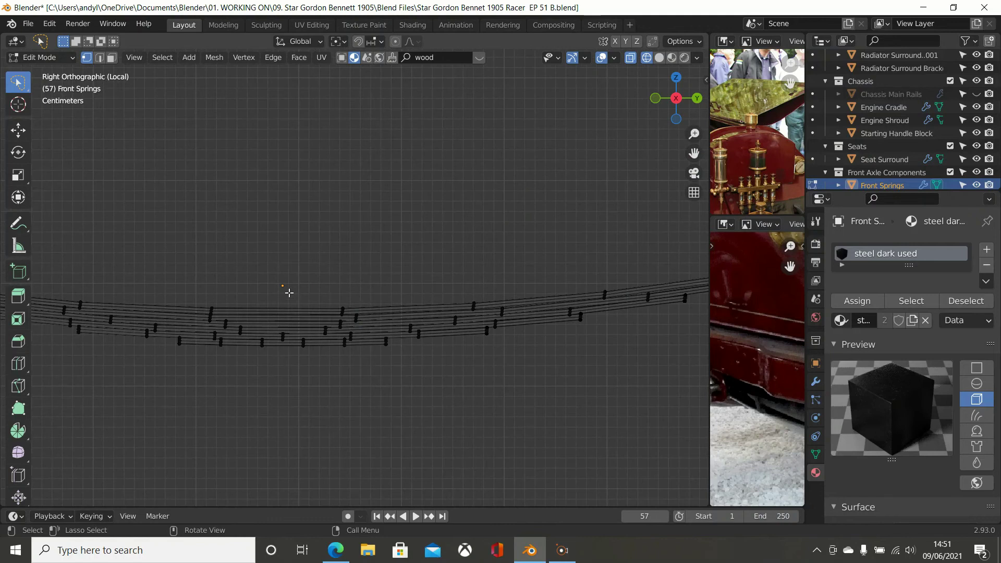
scroll(297, 287, down, 2)
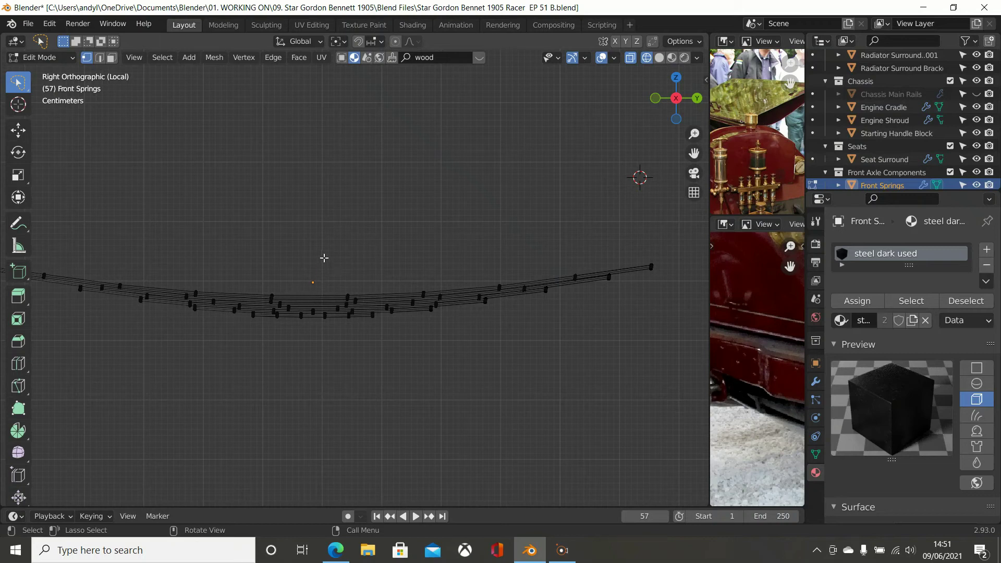
key(b)
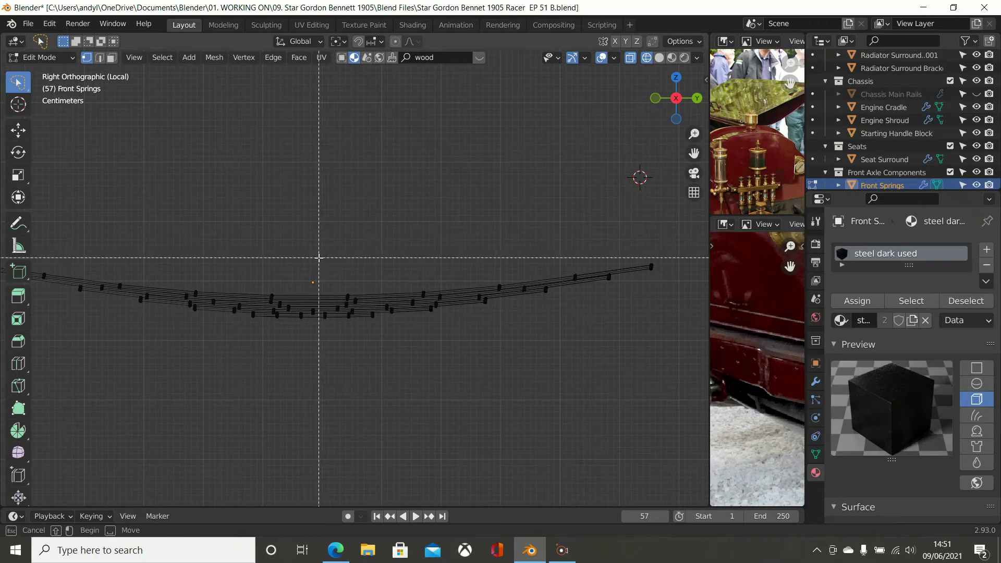
drag(319, 258, 692, 445)
key(x)
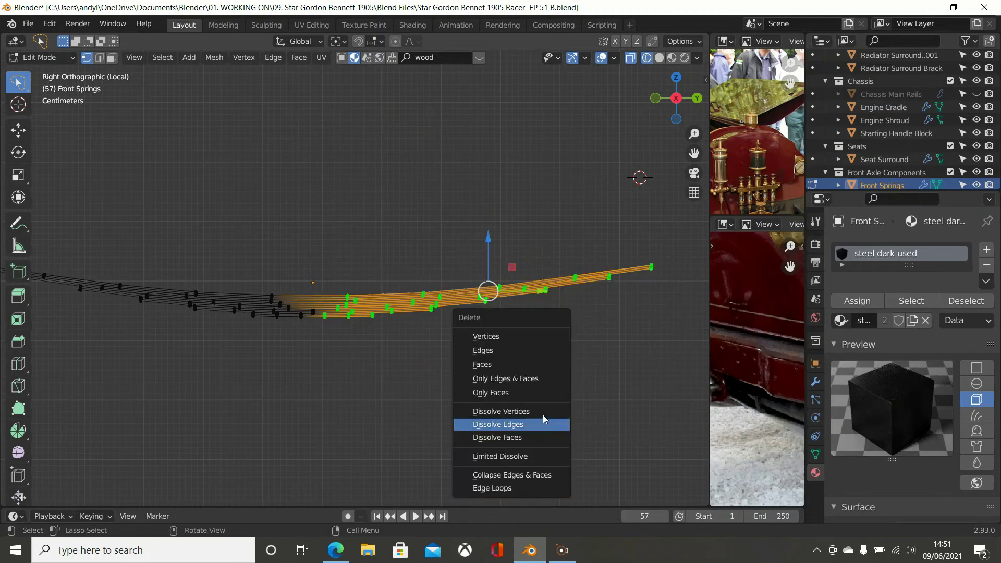
click(475, 336)
scroll(408, 327, down, 1)
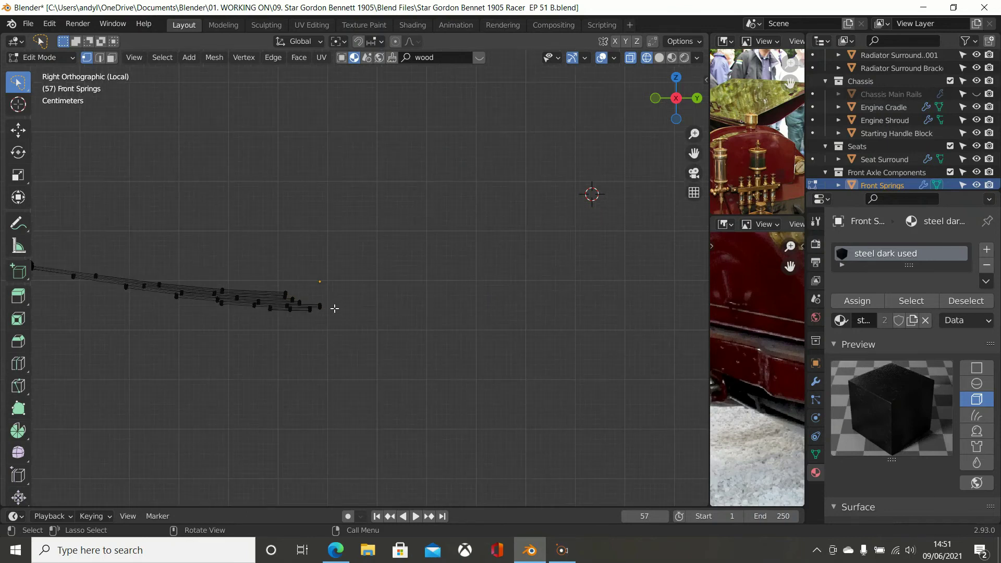
middle_drag(335, 315, 402, 312)
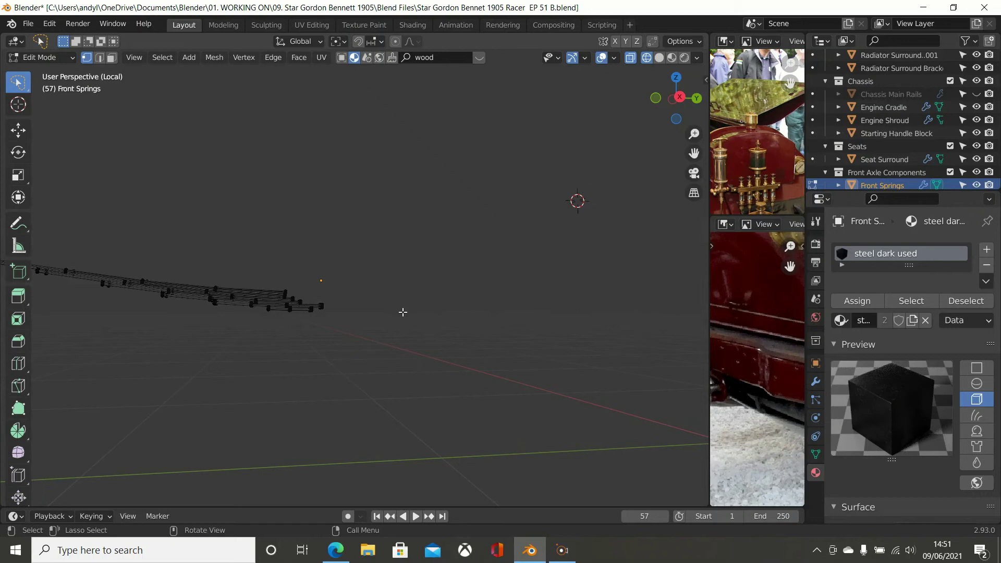
- Undo the deletion of the spring half, clear the selection and restore solid shading
key(alt+h)
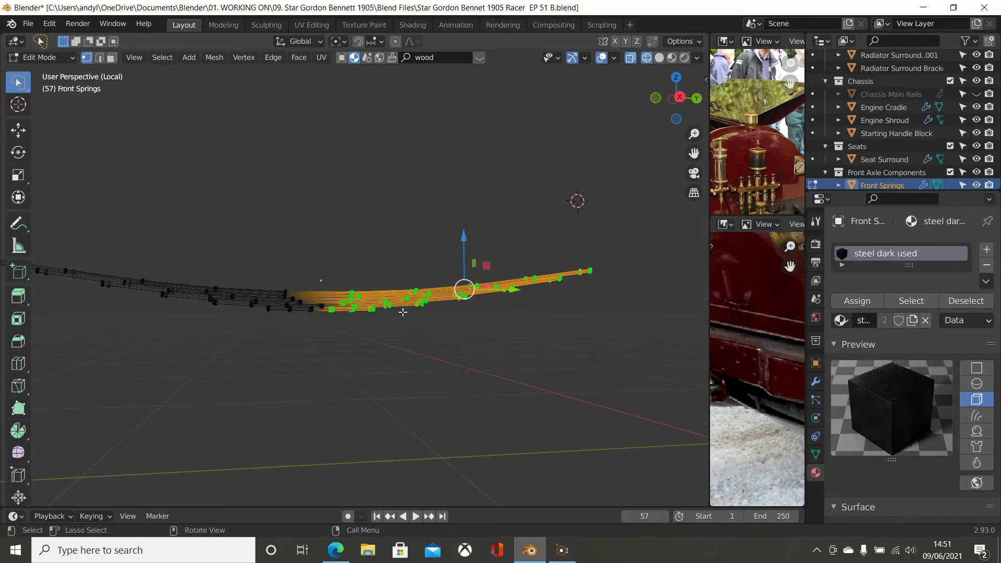
scroll(402, 314, down, 1)
click(355, 349)
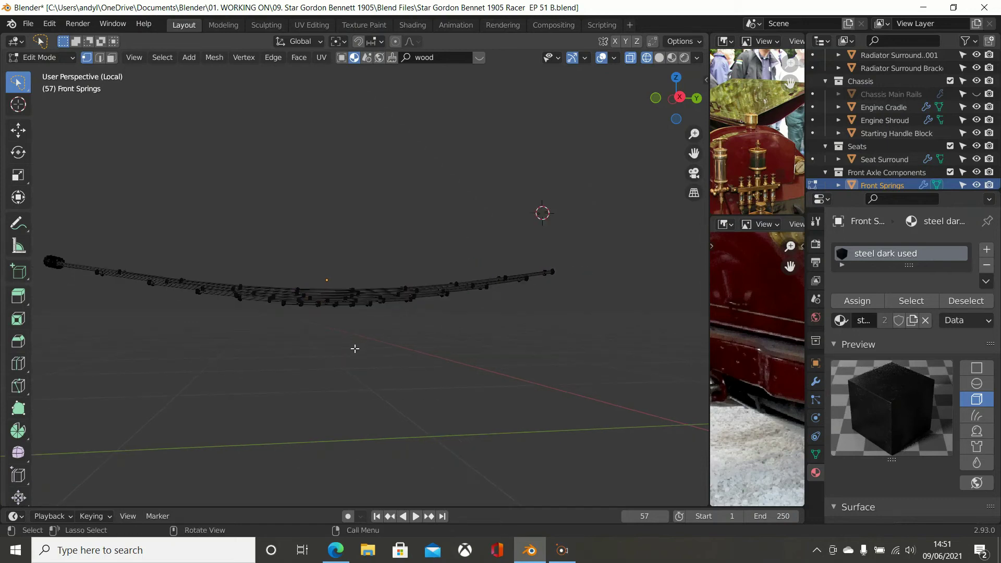
key(z)
click(411, 339)
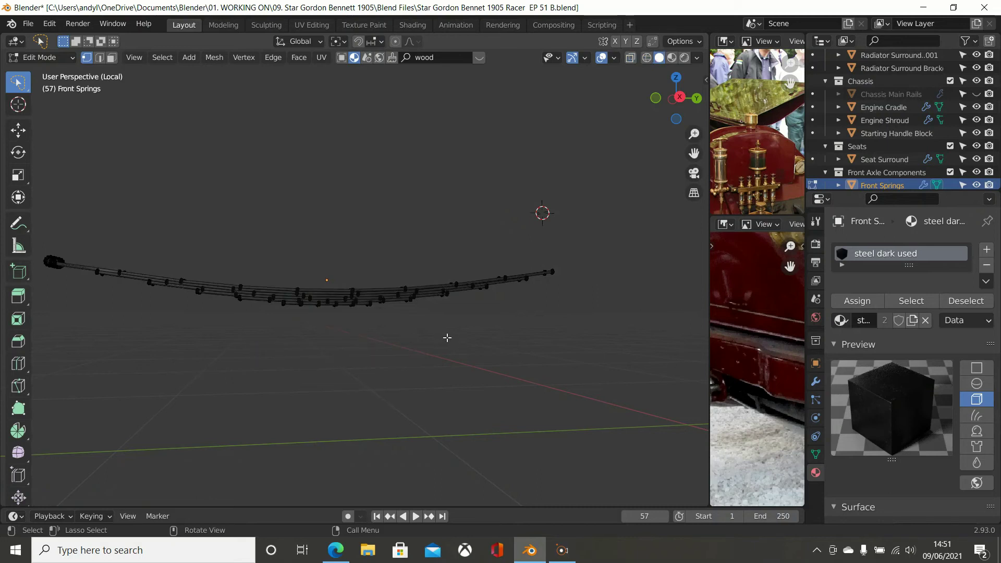
key(z)
click(529, 340)
- Examine the stacked spring leaves from several angles, ending at the end with the slotted tube
middle_drag(465, 339, 355, 360)
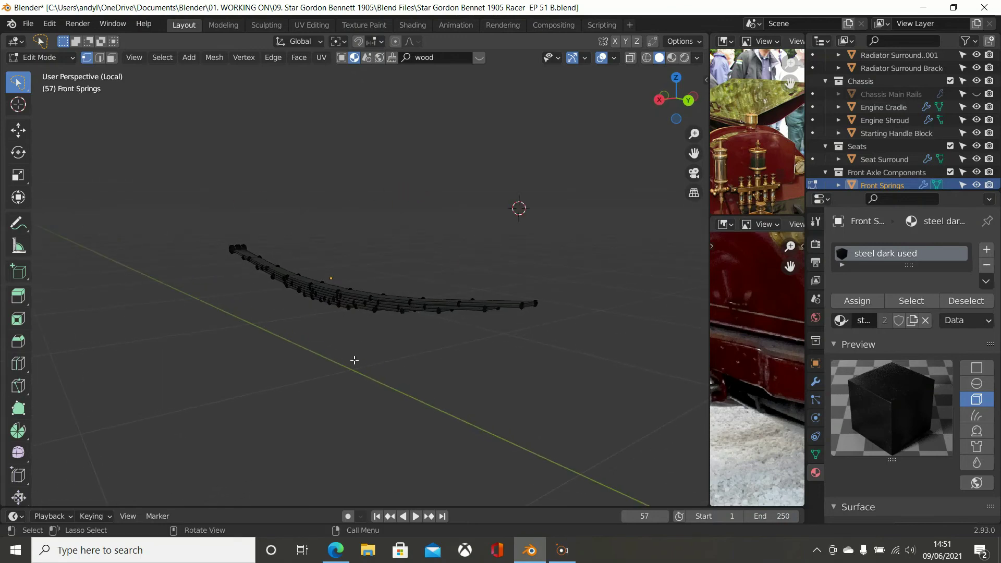
middle_drag(537, 320, 450, 309)
scroll(487, 328, up, 3)
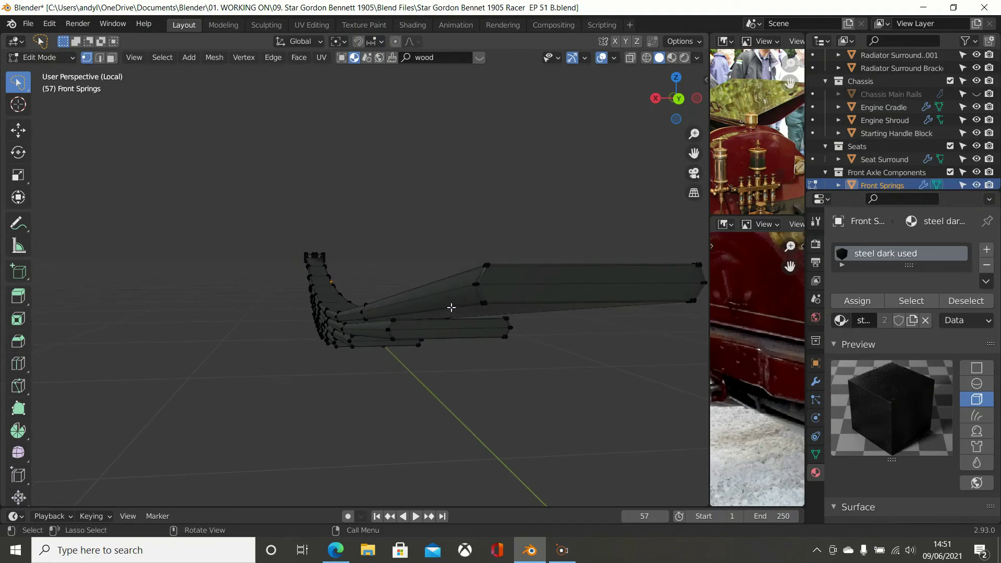
scroll(438, 305, down, 4)
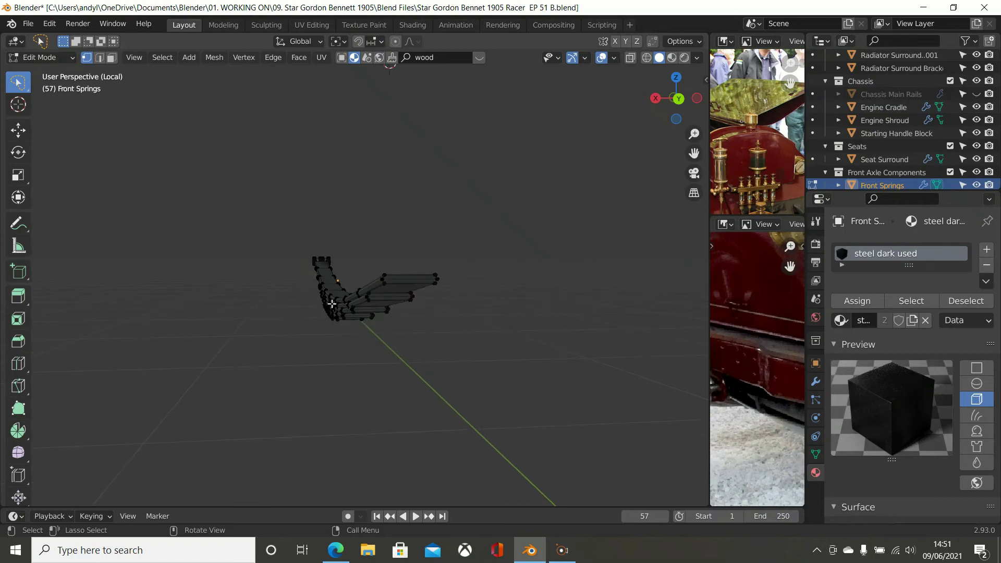
middle_drag(356, 314, 431, 337)
scroll(432, 338, up, 2)
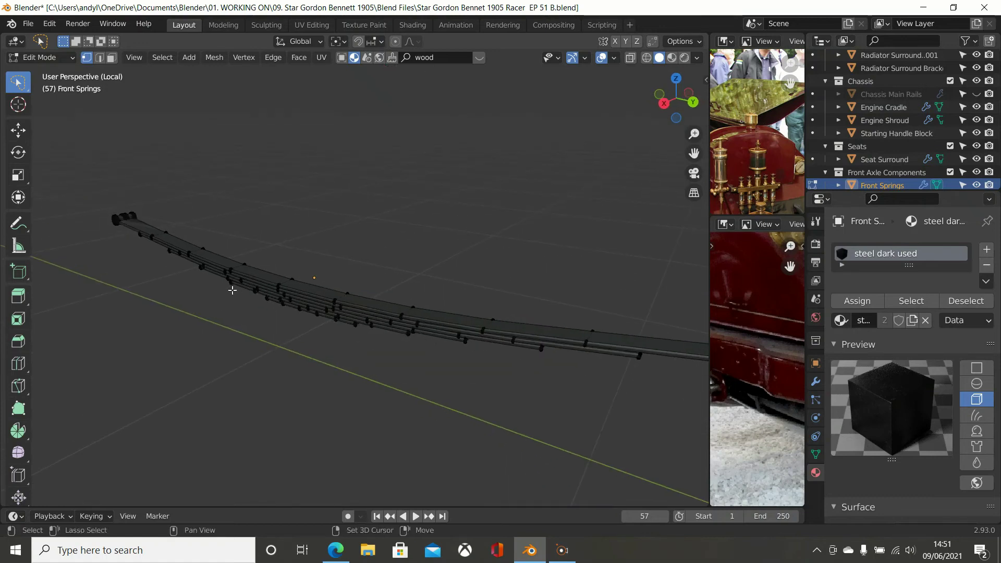
shift+middle_drag(230, 289, 478, 410)
scroll(308, 329, up, 5)
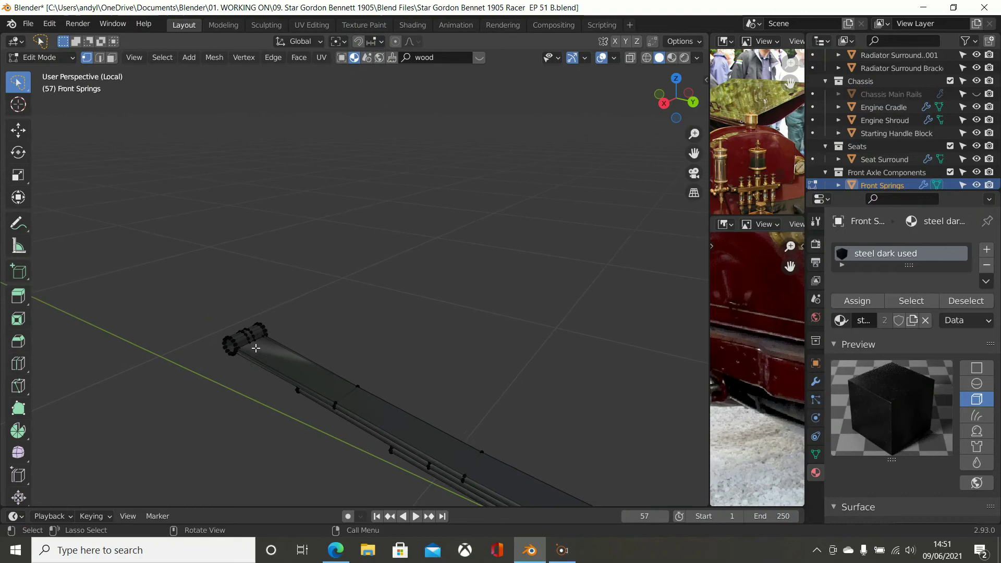
scroll(248, 353, up, 4)
shift+middle_drag(292, 334, 391, 287)
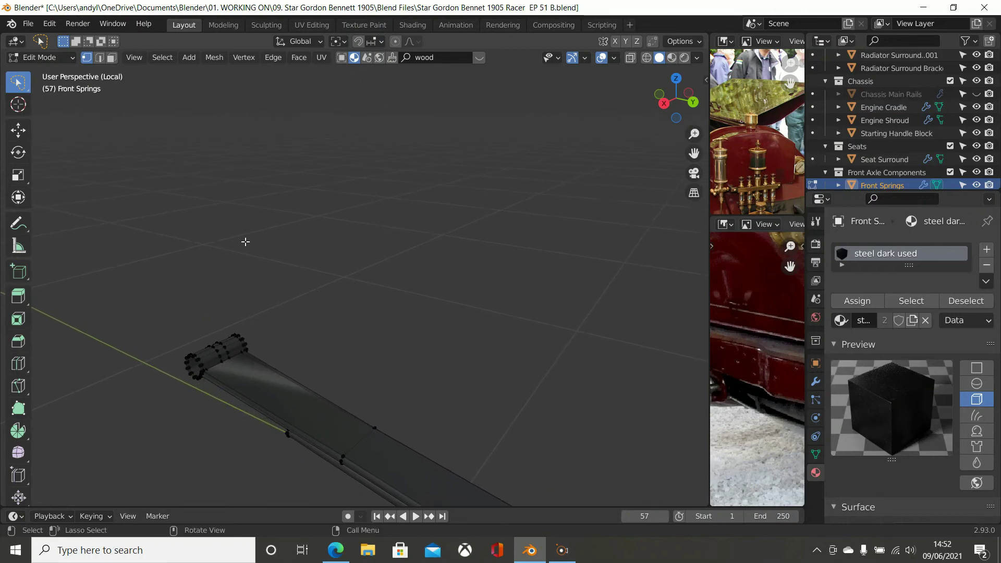
- Add a loop cut across the longest spring leaf and slide it close to the joint with the end tube
click(220, 374)
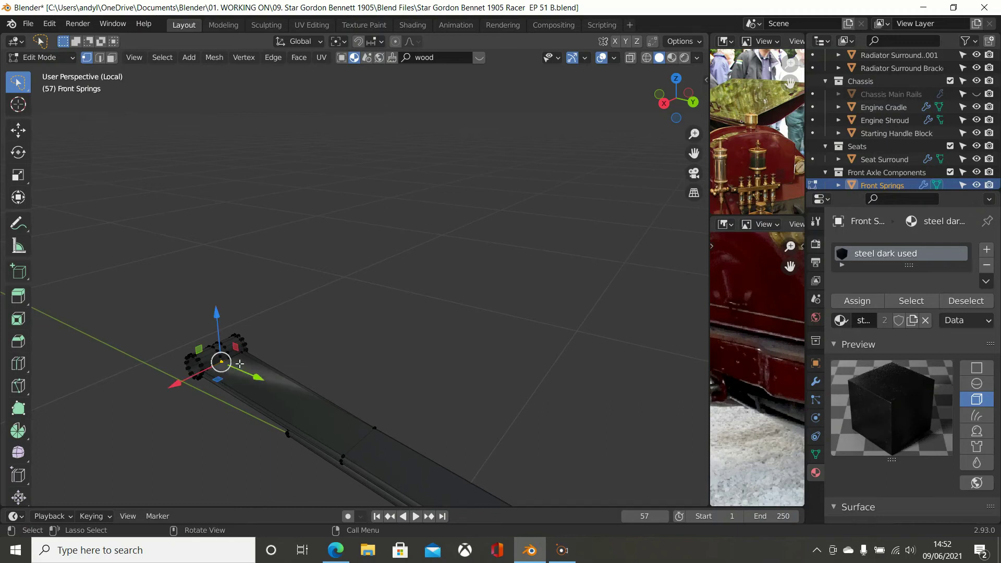
key(KP_Decimal)
scroll(244, 364, down, 6)
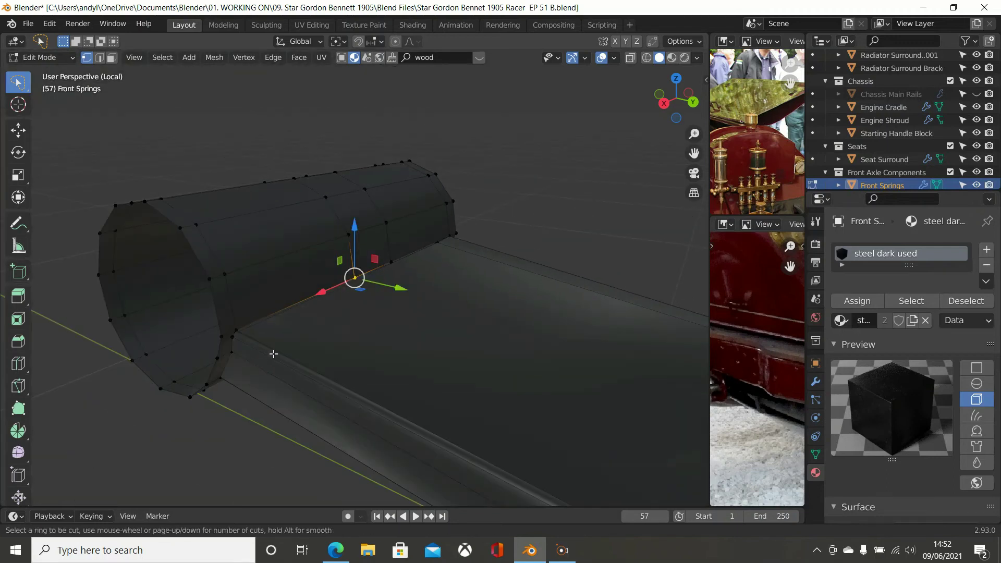
key(g)
key(g)
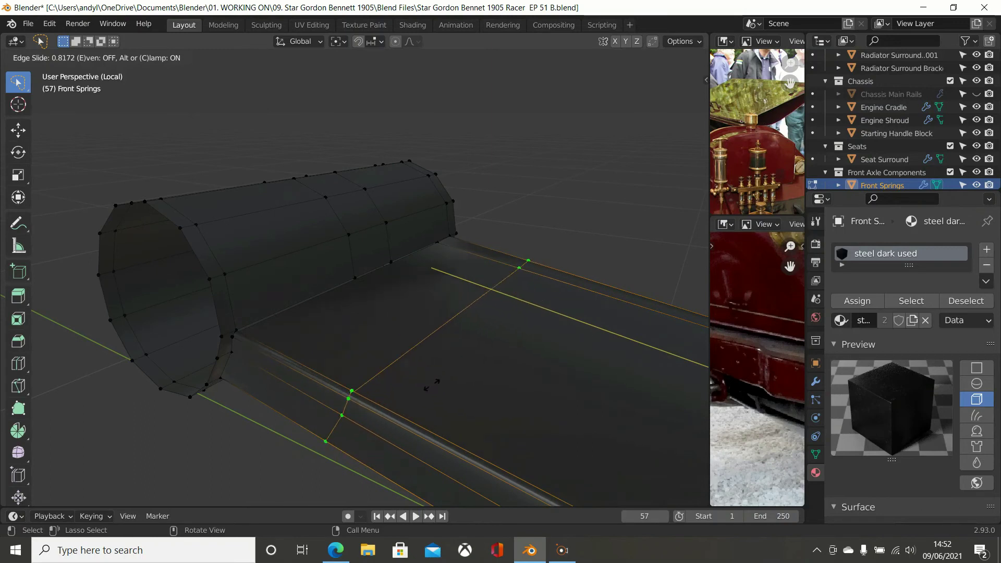
click(478, 414)
scroll(433, 378, down, 2)
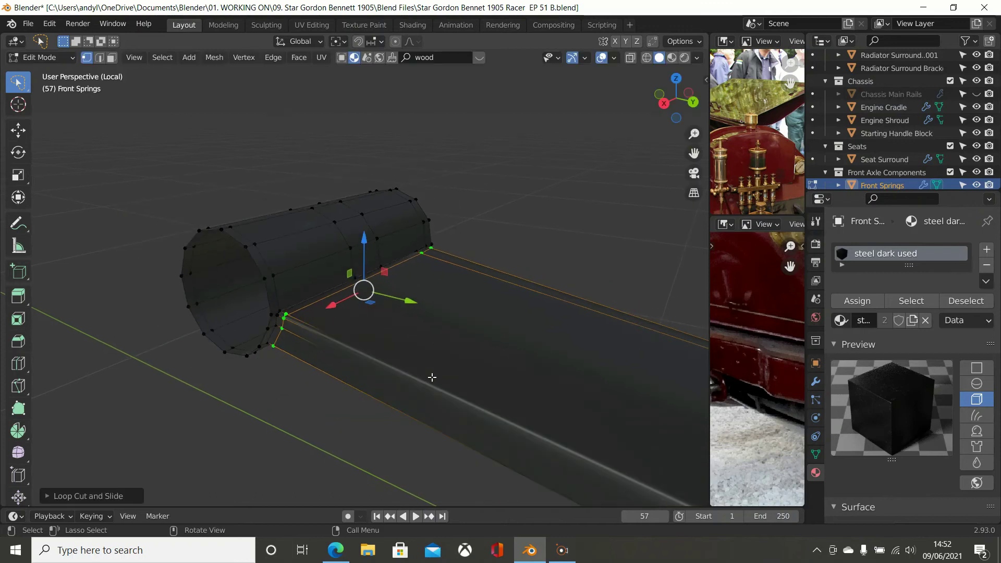
- Inspect the end tube's interior and its joint with the spring from several angles in Object Mode
key(Tab)
scroll(427, 371, down, 2)
mouse_move(427, 372)
middle_down()
mouse_move(390, 359)
mouse_move(368, 312)
mouse_move(402, 297)
mouse_move(360, 296)
middle_up()
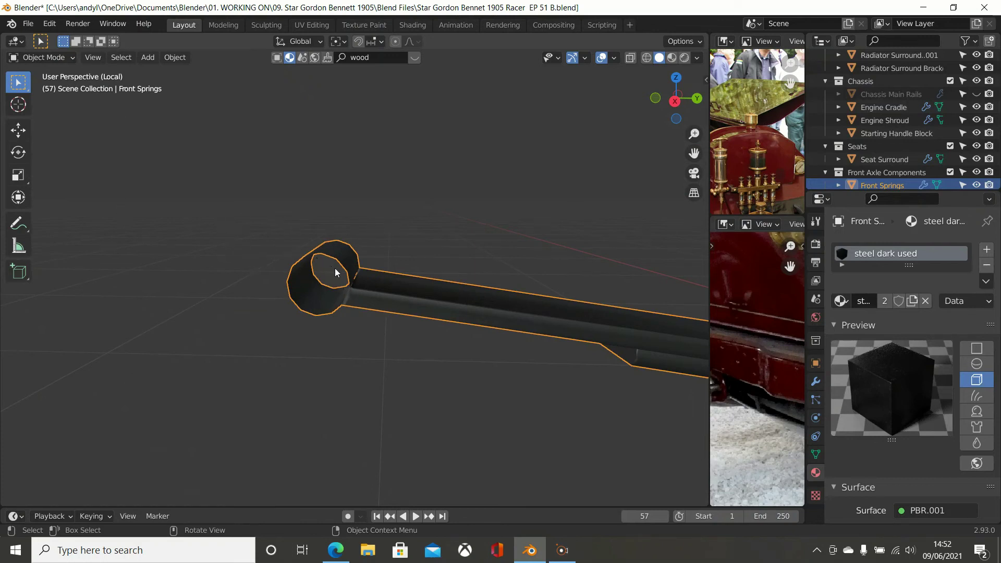
middle_drag(344, 274, 335, 251)
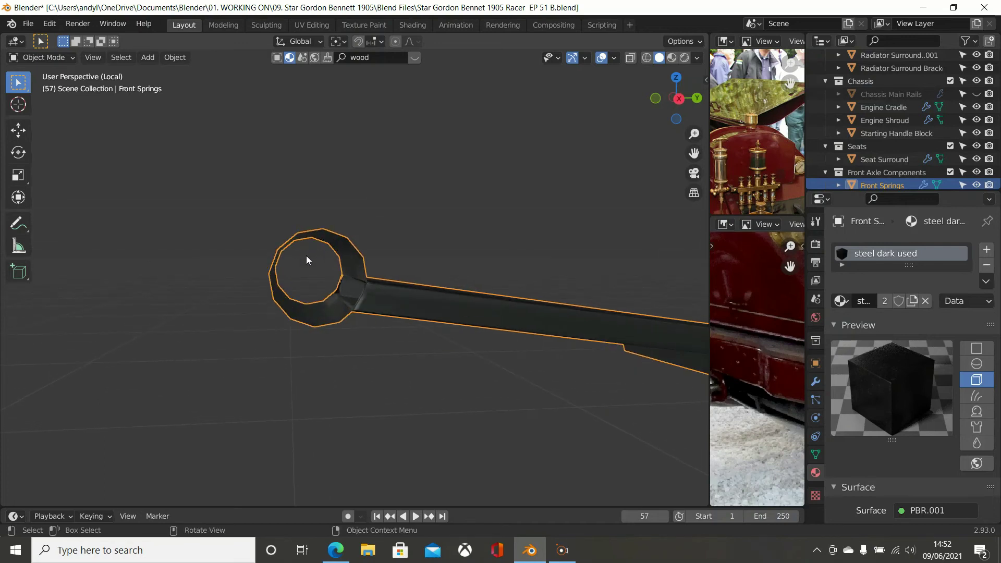
mouse_move(319, 259)
middle_down()
mouse_move(367, 277)
mouse_move(369, 301)
mouse_move(353, 302)
mouse_move(309, 261)
middle_up()
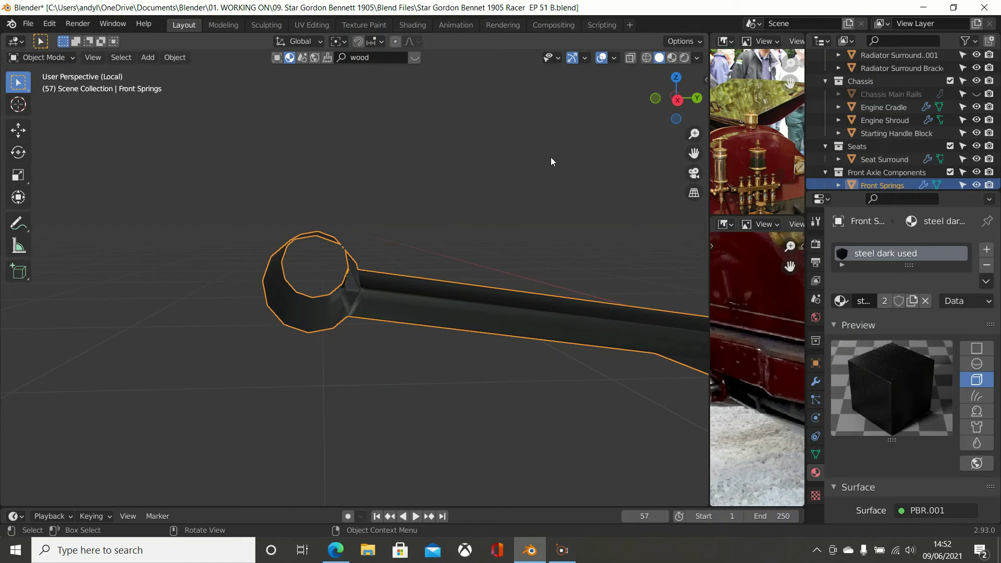
middle_drag(457, 203, 517, 218)
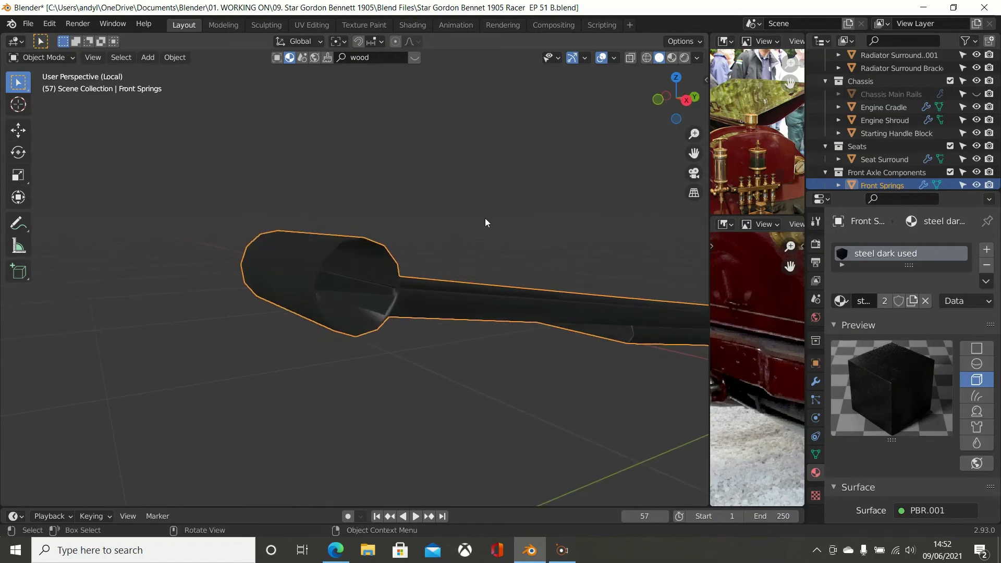
- Return to Edit Mode with nothing selected, switch to face selection and select the end tube's outward-facing faces
key(Tab)
middle_drag(393, 221, 378, 244)
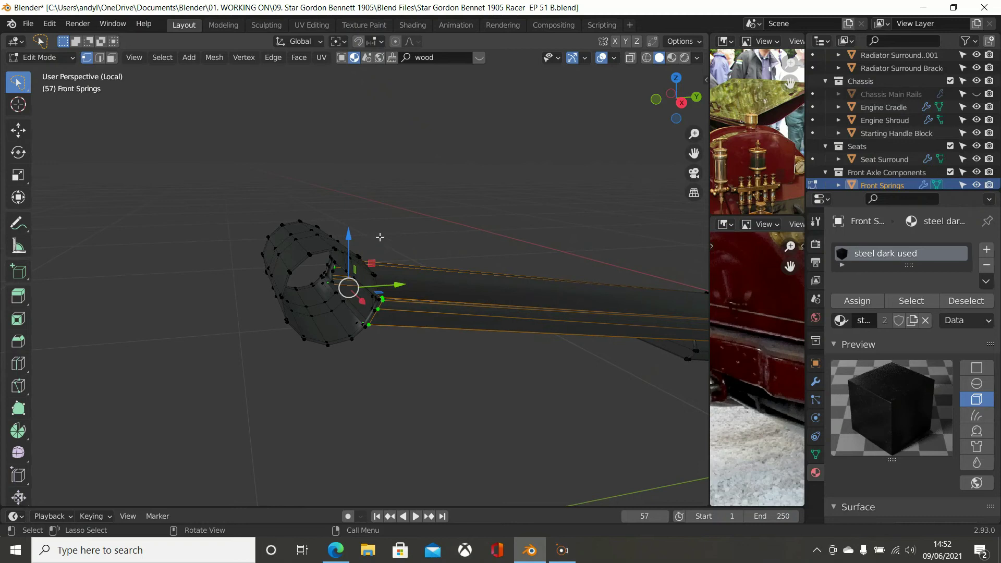
click(423, 215)
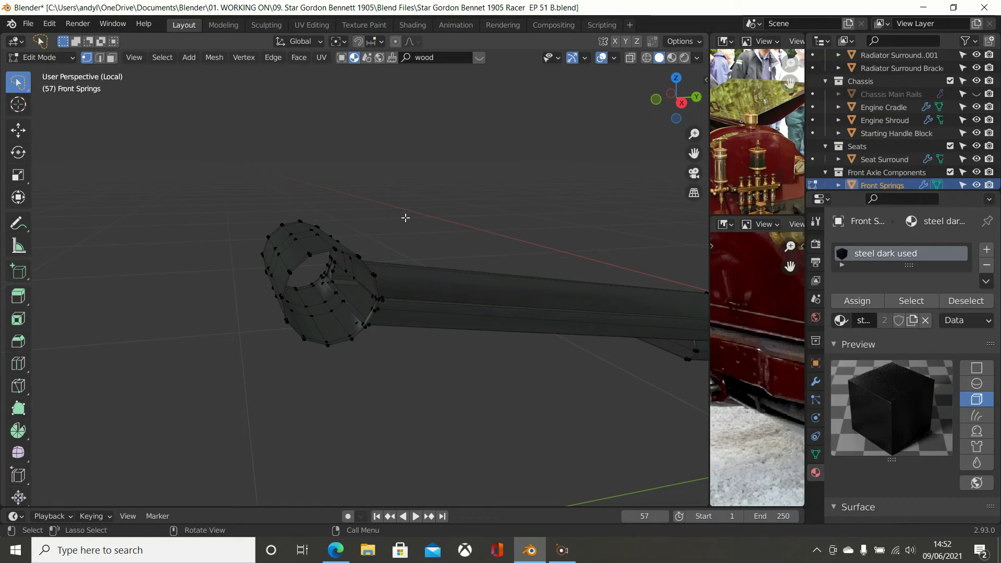
click(113, 57)
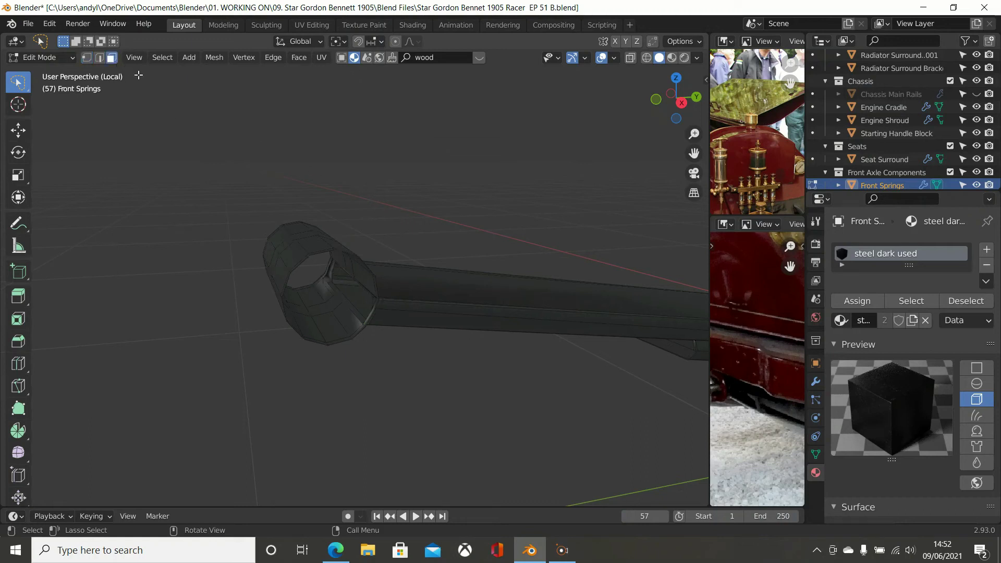
middle_drag(387, 206, 520, 237)
scroll(344, 256, down, 3)
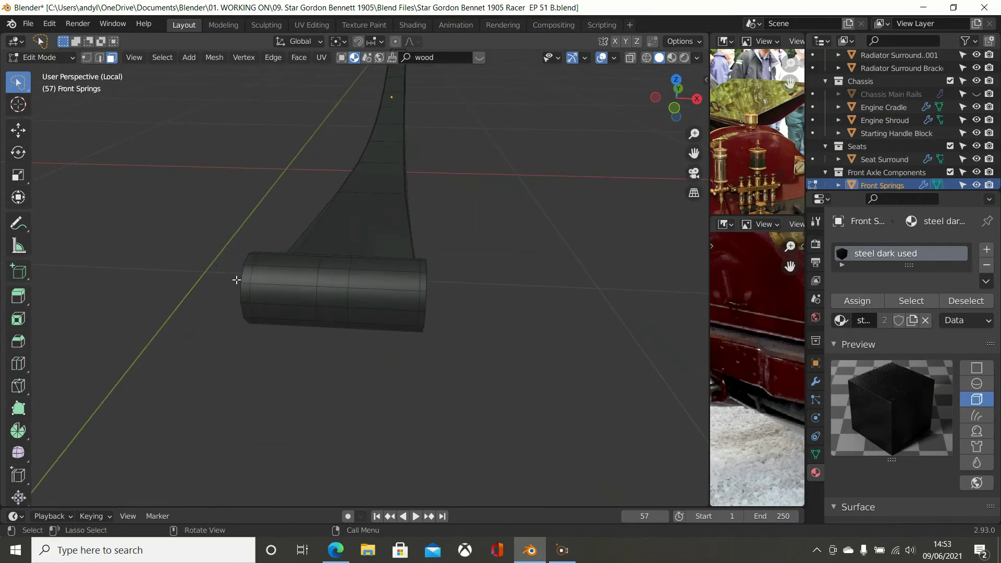
key(b)
drag(233, 269, 448, 355)
- Add the tube's upper faces on the spring side to the selection along its whole length
mouse_move(419, 327)
middle_down()
mouse_move(219, 362)
mouse_move(168, 331)
mouse_move(161, 312)
middle_up()
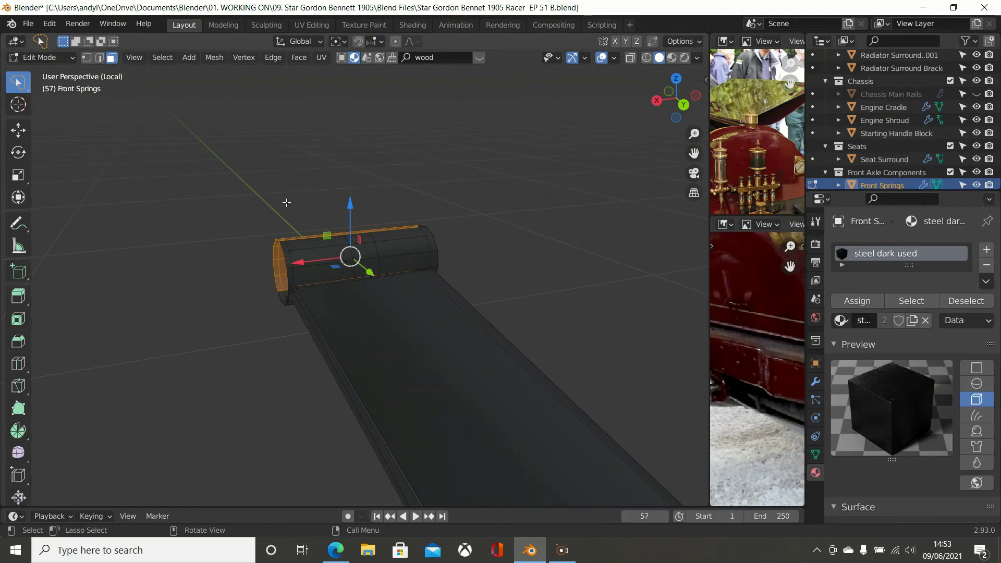
drag(262, 197, 344, 270)
middle_drag(374, 246, 374, 220)
scroll(298, 265, up, 4)
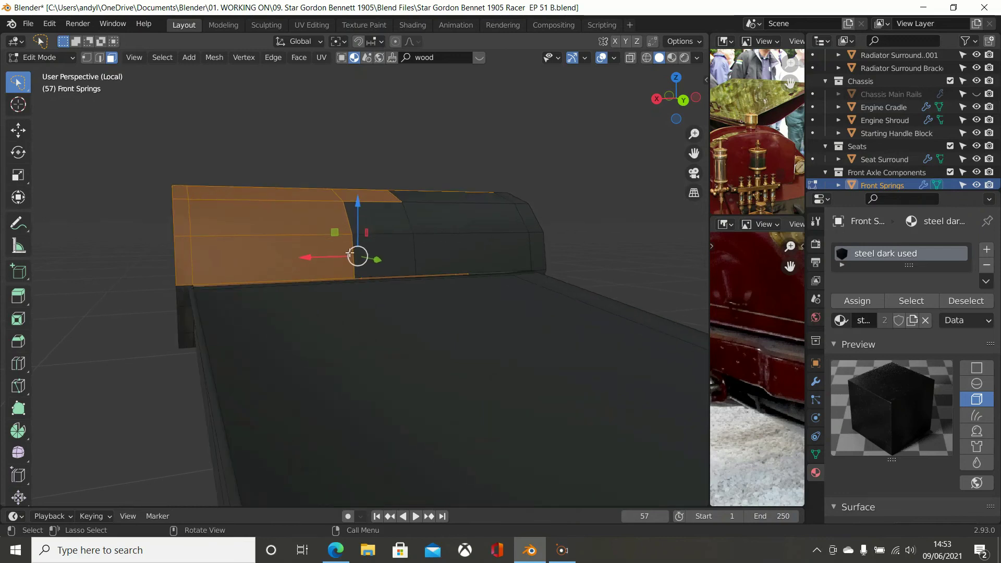
middle_drag(434, 223, 383, 231)
key(b)
drag(330, 137, 652, 284)
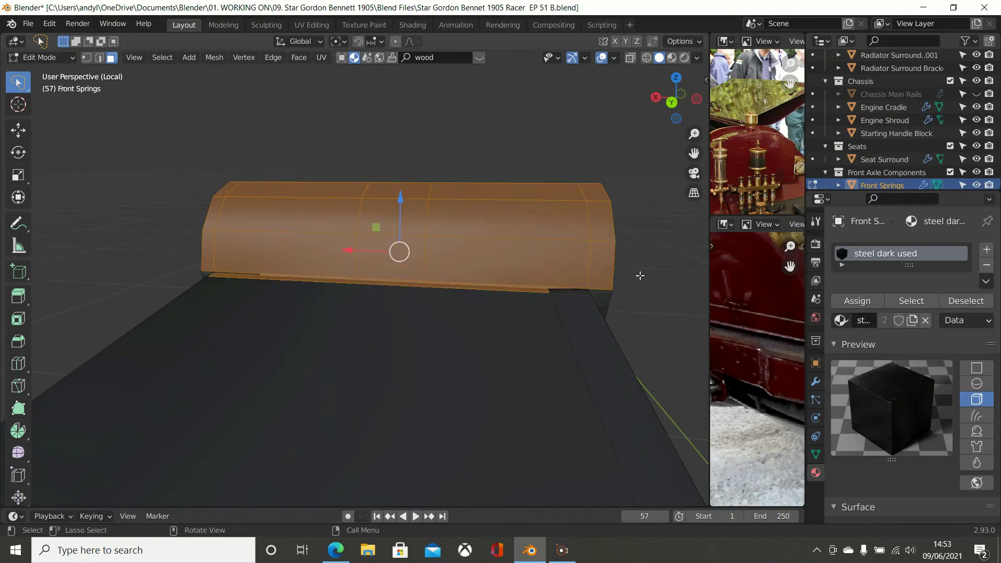
- Add the faces at the open end and along the adjoining part of the tube's underside to the selection
middle_drag(625, 244, 621, 201)
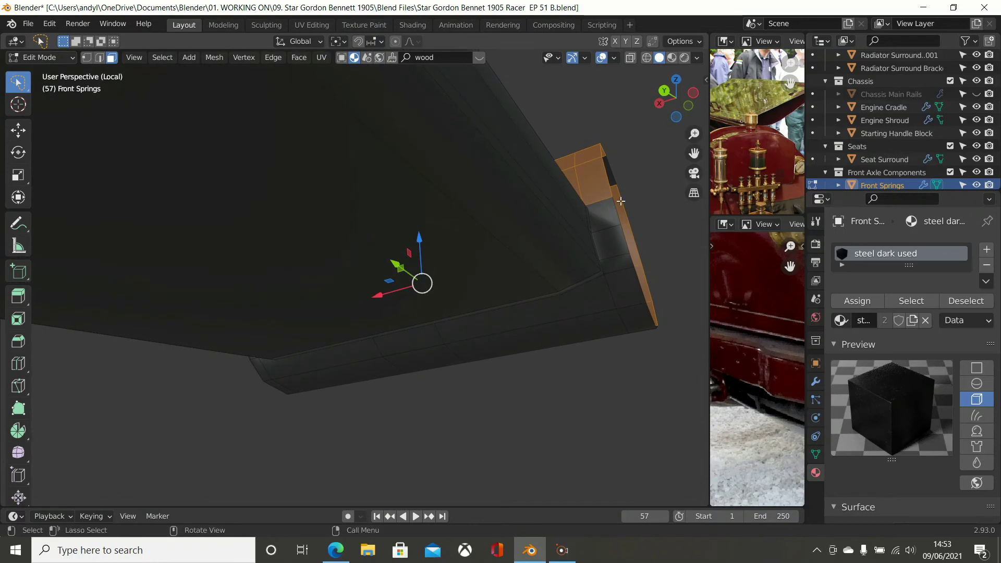
key(b)
drag(610, 170, 647, 286)
middle_drag(642, 272, 634, 202)
key(b)
drag(621, 162, 658, 323)
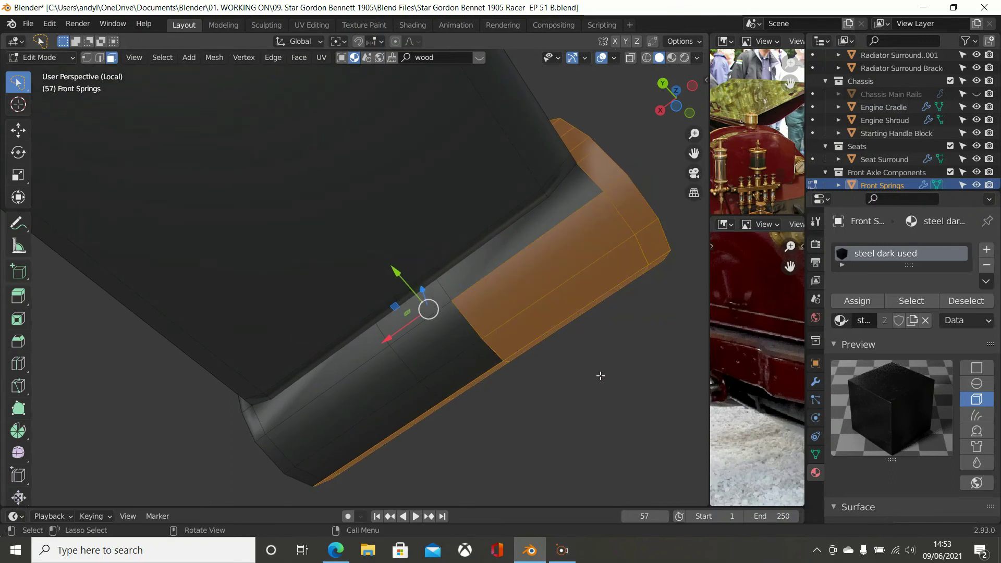
- Complete the tube selection with Circle Select, covering the remaining underside faces and the area around the slotted end
key(c)
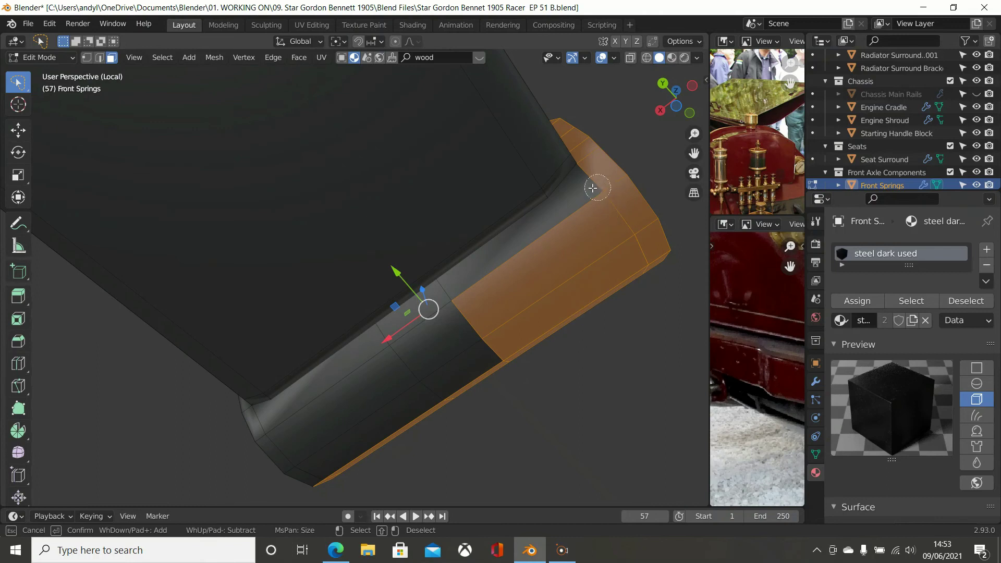
click(592, 187)
mouse_move(480, 298)
mouse_down()
mouse_move(375, 357)
mouse_move(398, 440)
mouse_move(485, 377)
mouse_move(335, 454)
mouse_move(268, 469)
mouse_move(257, 440)
mouse_move(263, 448)
mouse_up()
key(Escape)
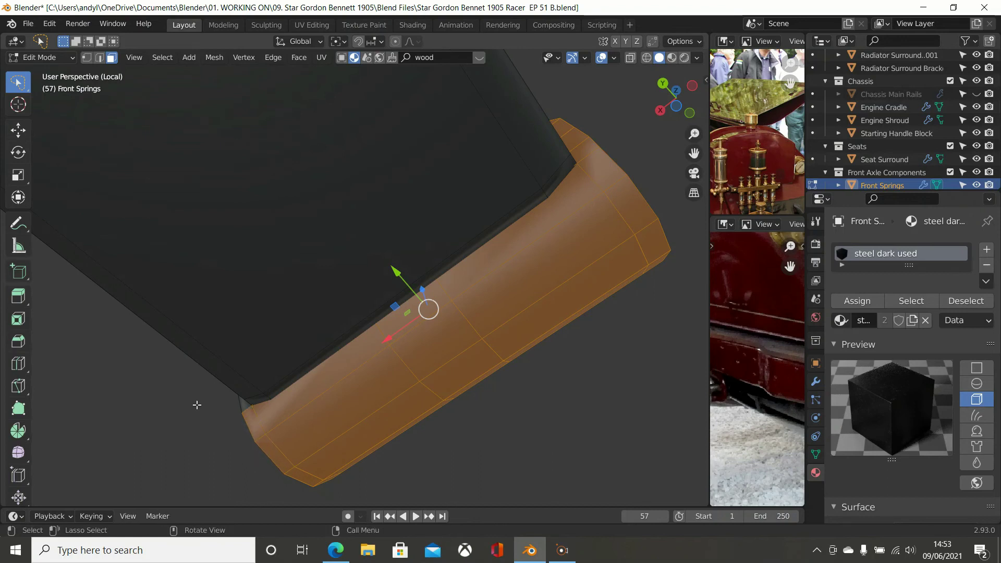
mouse_move(302, 393)
middle_down()
mouse_move(371, 382)
mouse_move(424, 458)
mouse_move(225, 398)
middle_up()
key(c)
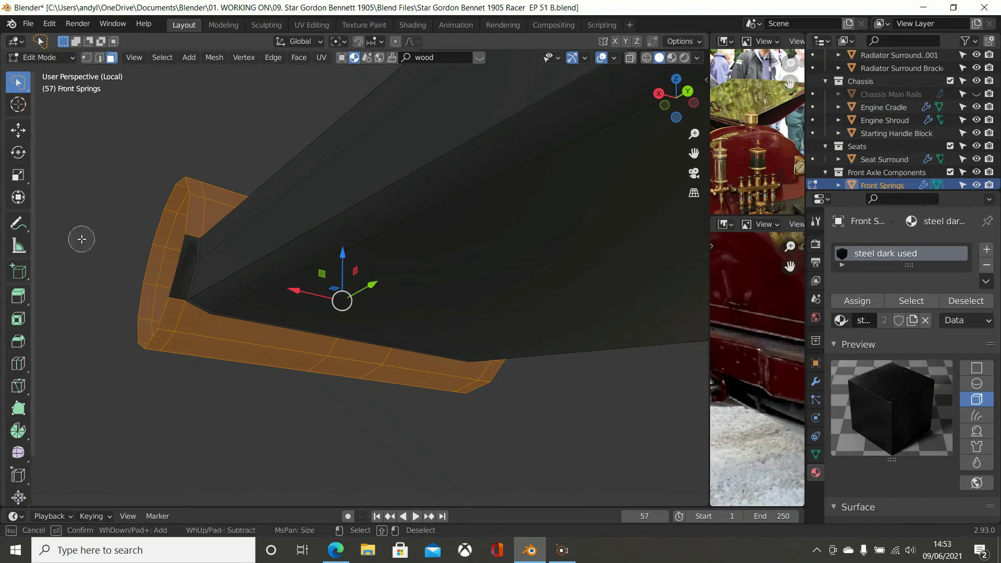
drag(174, 271, 178, 248)
key(Escape)
- Show the selected tube in the right orthographic view and turn on the Subdivision modifier's viewport display
mouse_move(233, 360)
middle_down()
mouse_move(136, 360)
mouse_move(74, 417)
mouse_move(693, 417)
mouse_move(13, 427)
middle_up()
scroll(52, 412, down, 5)
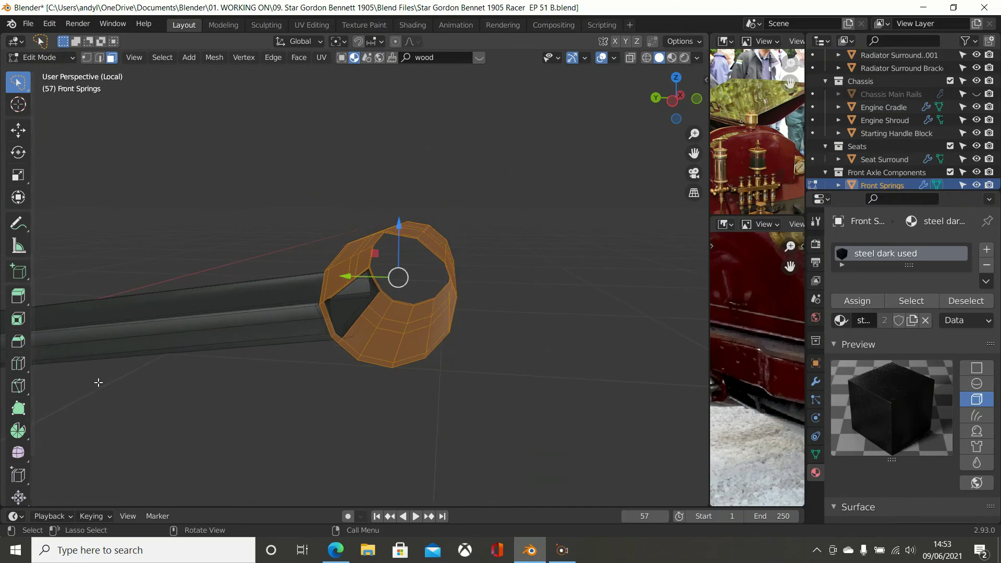
key(KP_3)
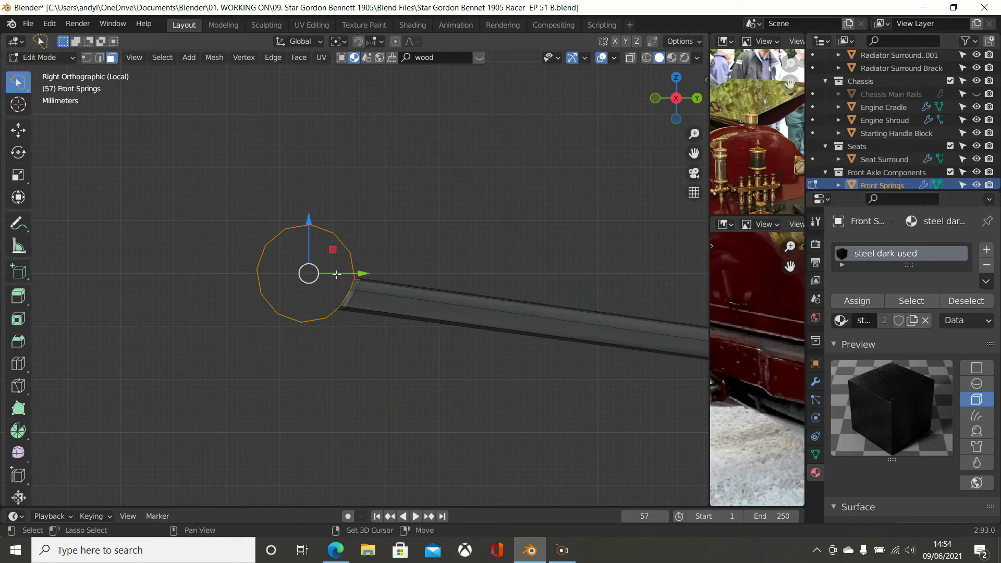
scroll(364, 251, up, 2)
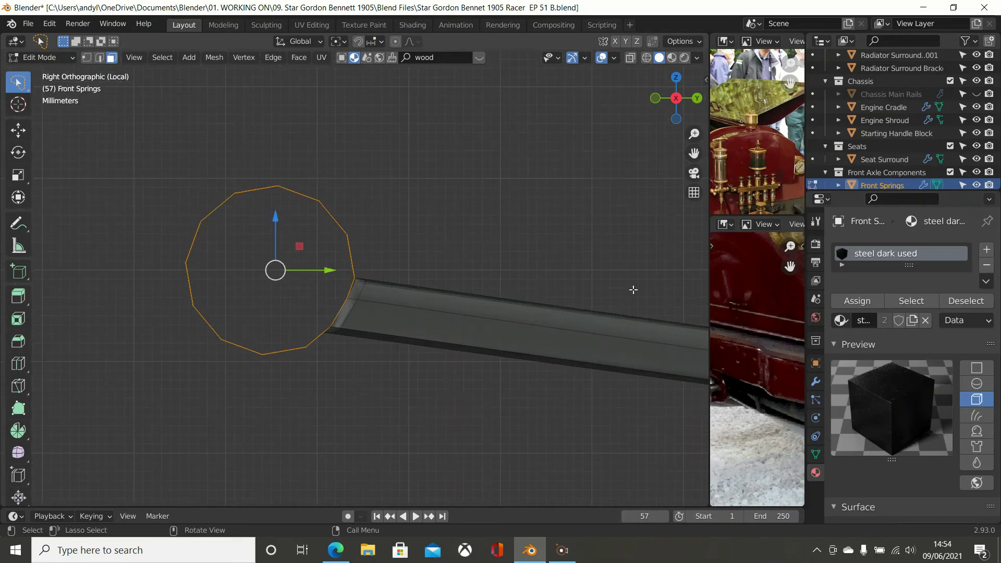
click(816, 381)
click(918, 277)
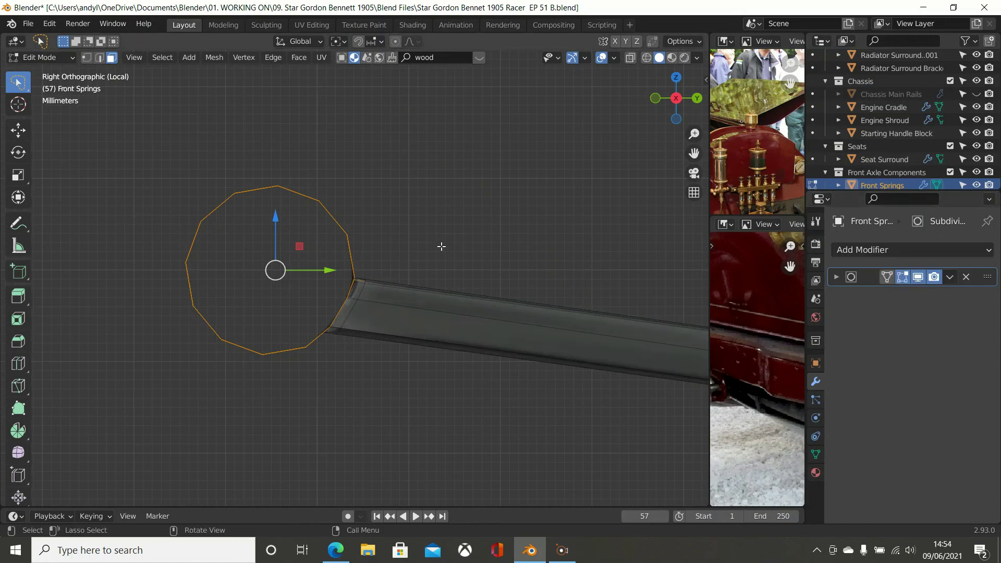
- Extrude the selected tube faces and scale them inward to about 0.69
key(s)
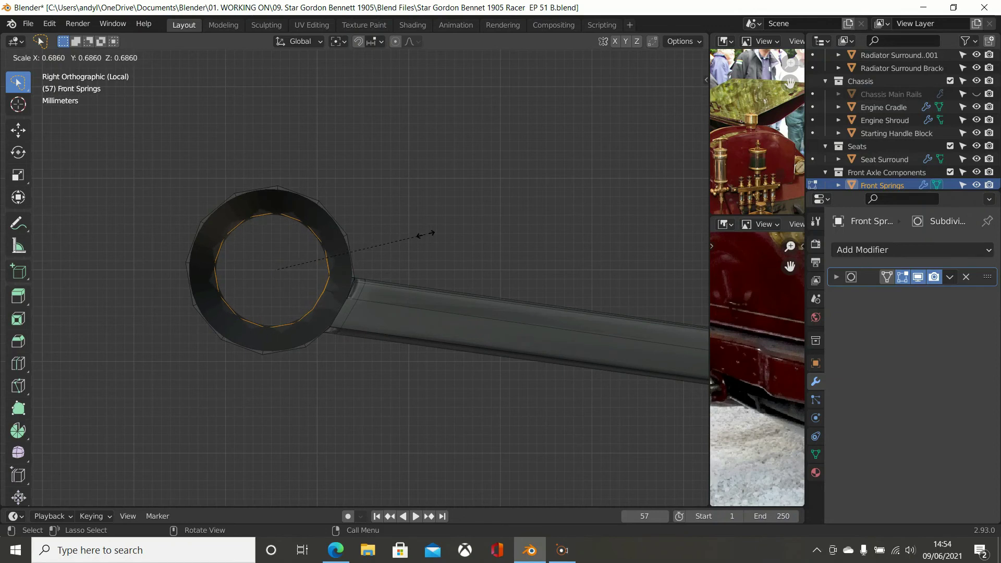
click(427, 235)
scroll(432, 238, down, 6)
middle_drag(399, 302, 364, 355)
middle_drag(477, 225, 461, 194)
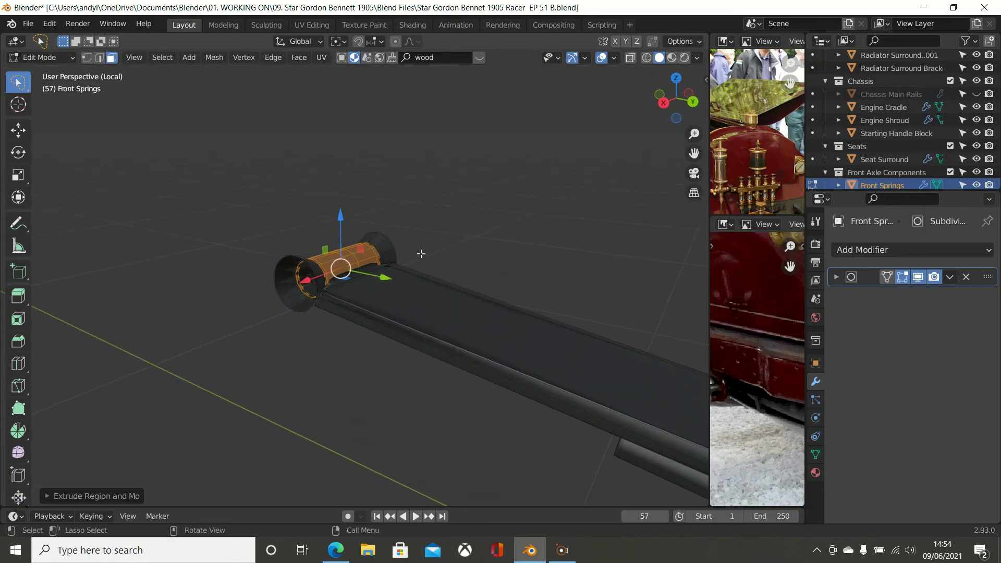
scroll(421, 254, up, 1)
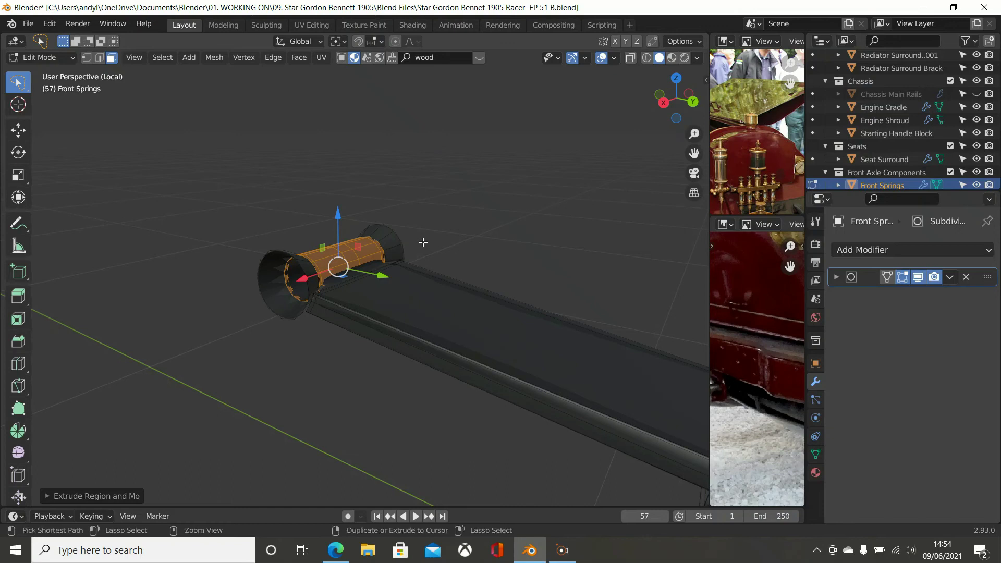
- Try an inward scale of about 0.78 on the extruded tube faces, then undo the scaling and the extrusion
key(ctrl+l)
middle_drag(423, 242, 484, 239)
key(s)
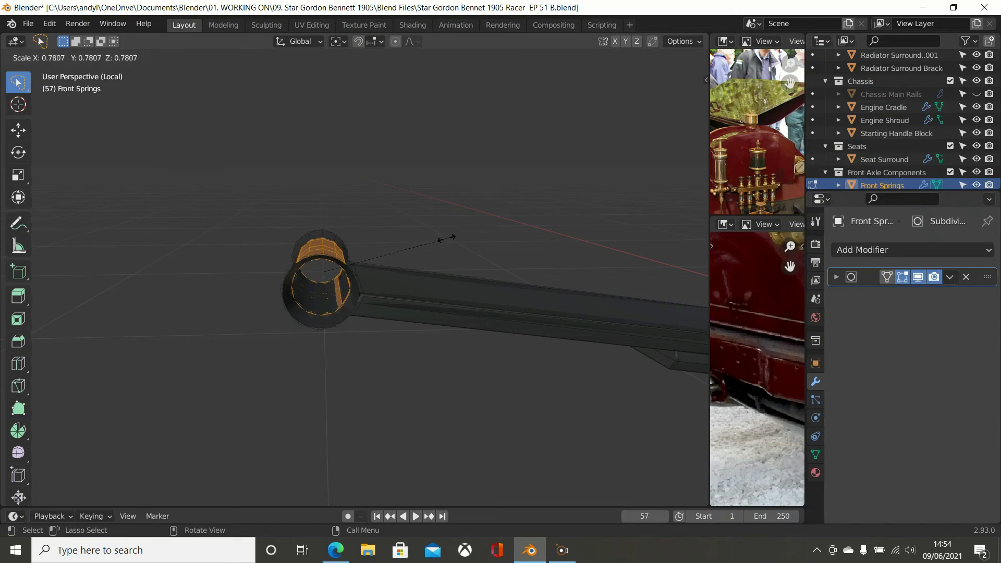
click(443, 240)
right_click(417, 245)
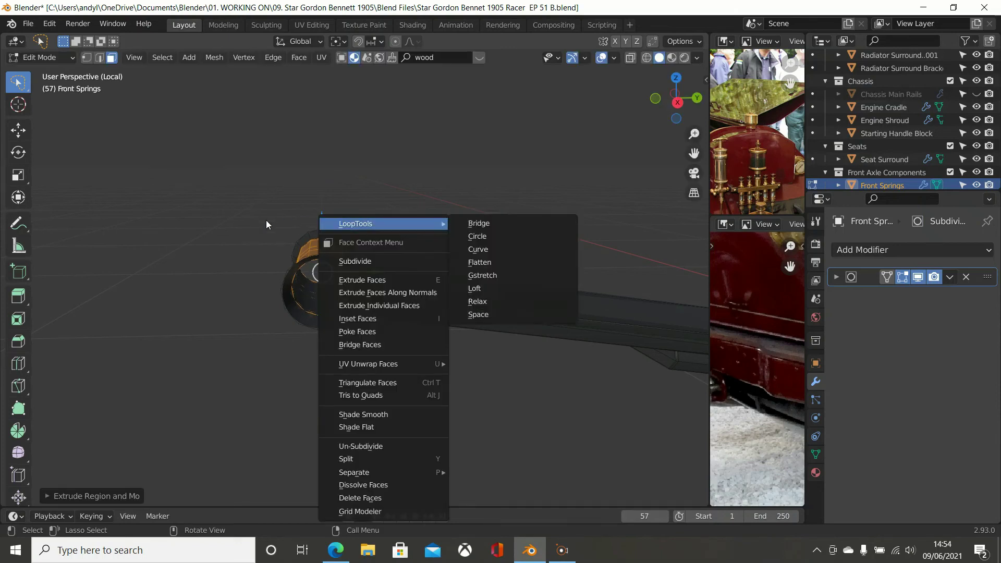
click(246, 224)
middle_drag(375, 253, 374, 276)
key(ctrl+z)
key(ctrl+z)
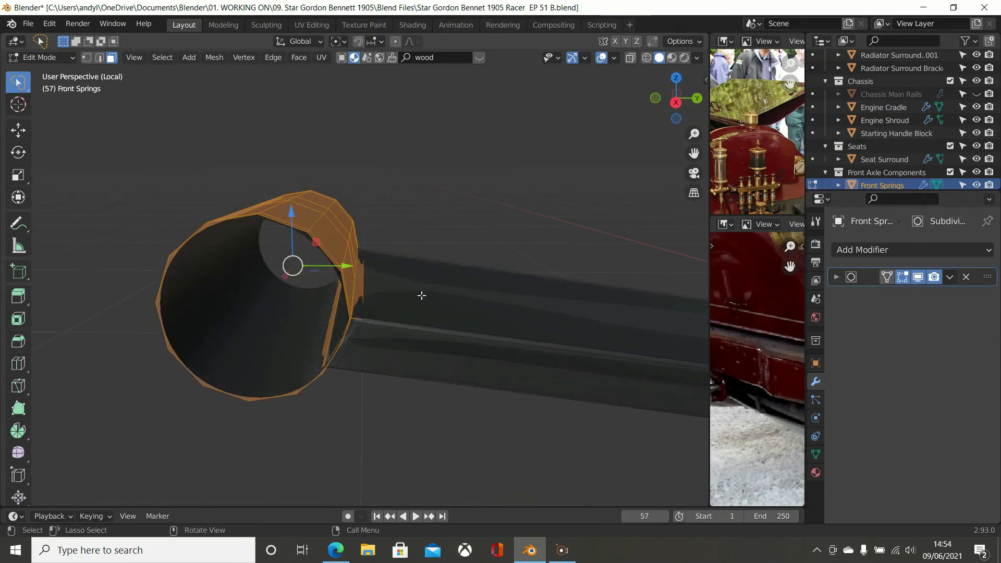
- Try extruding the tube faces in place again, cancel the scaling, and look through the available modifiers without adding one
key(e)
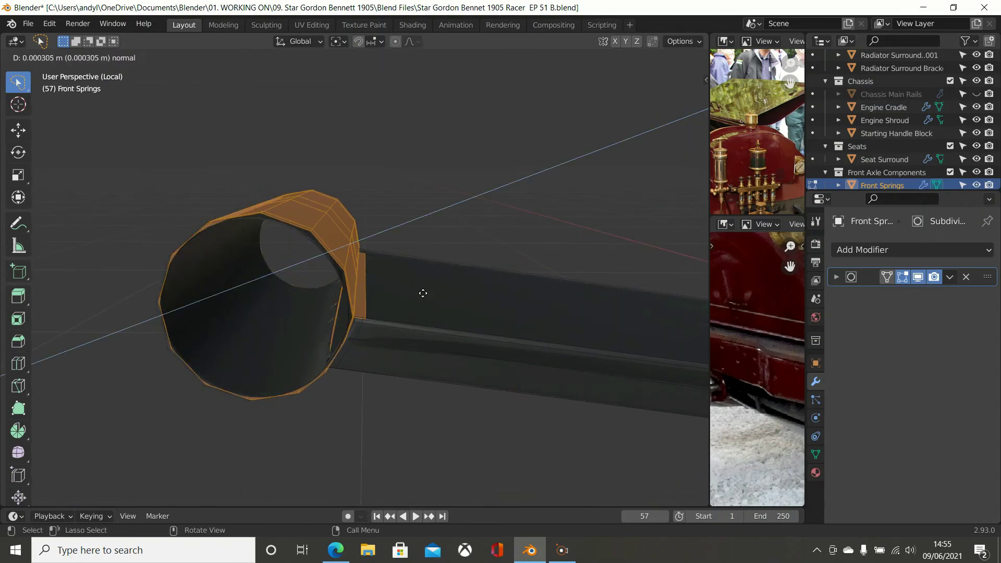
right_click(423, 292)
key(s)
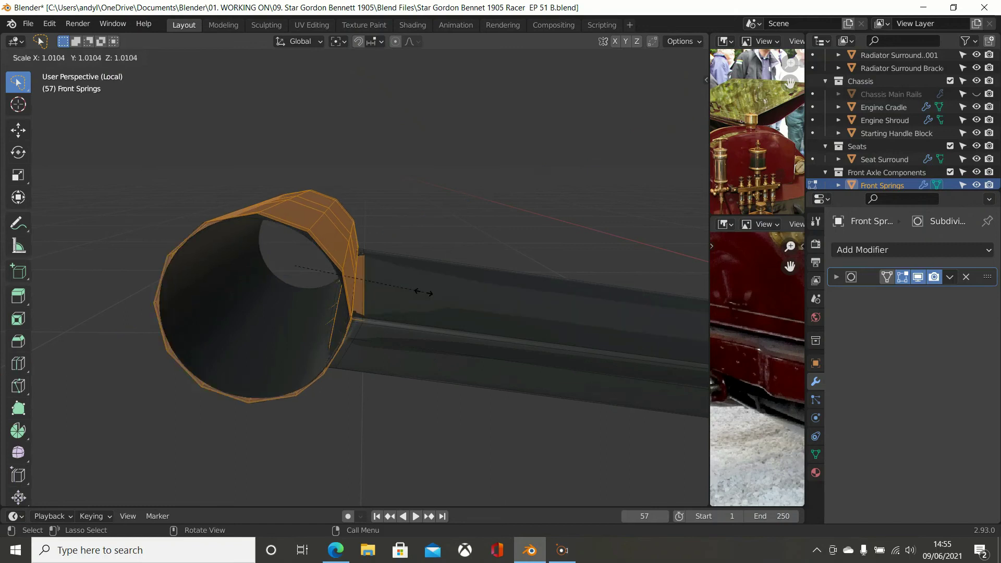
right_click(392, 269)
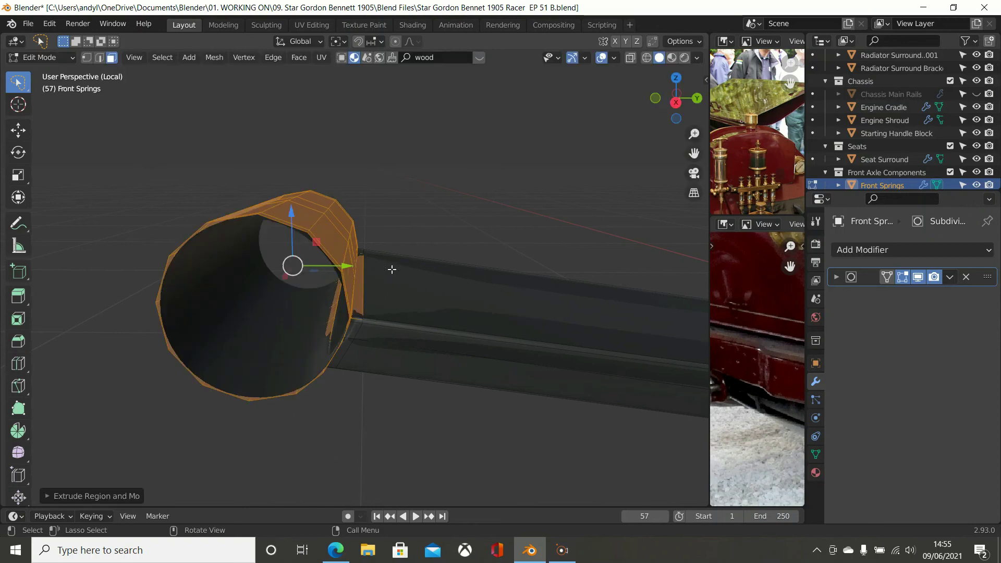
middle_drag(413, 259, 495, 267)
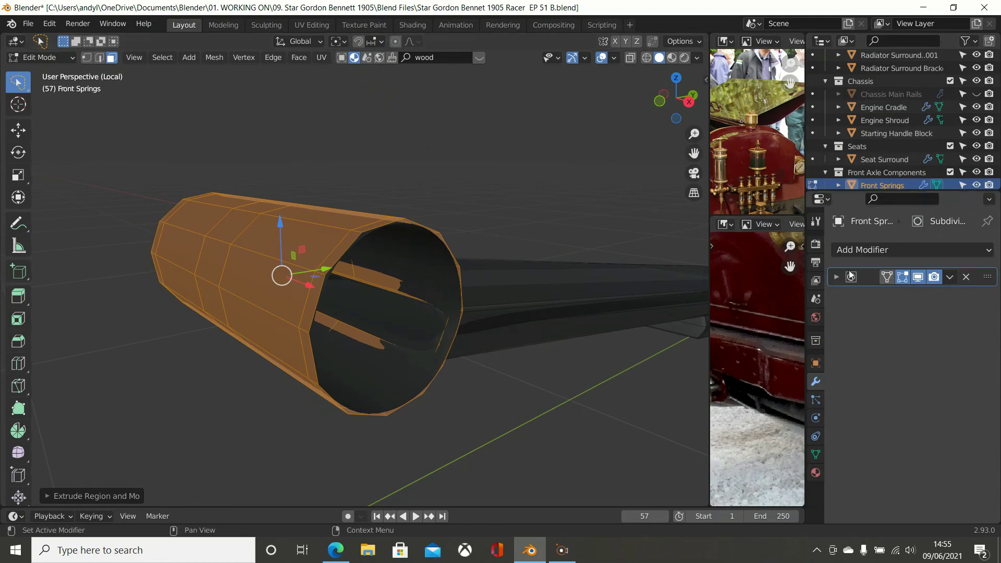
click(862, 251)
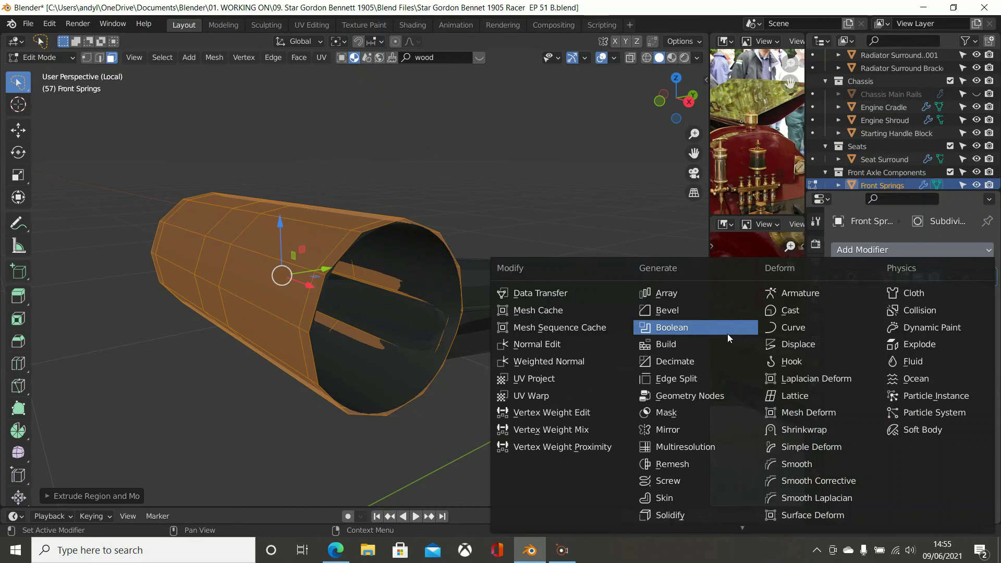
click(702, 367)
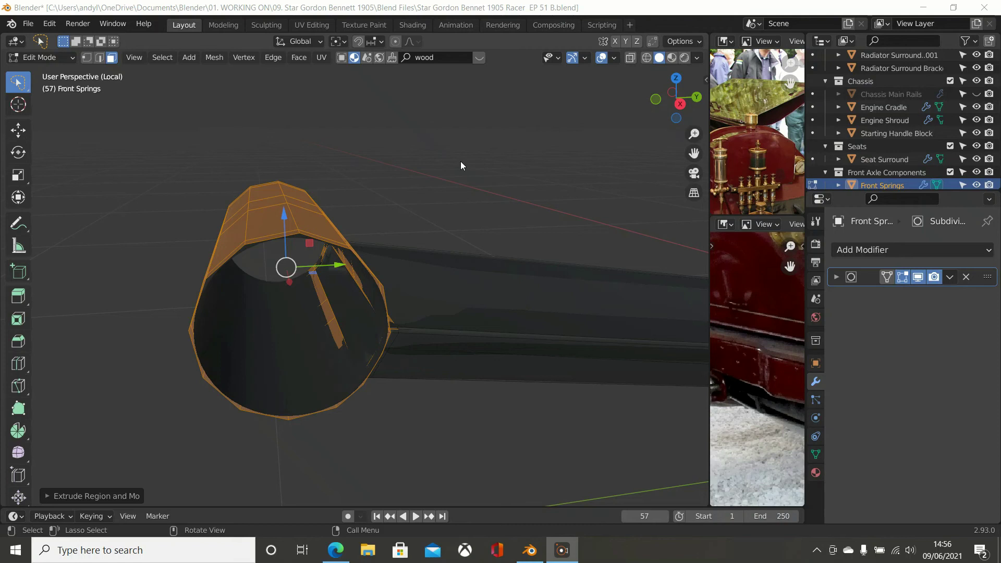
- Duplicate the selected end tube faces in place and scale the copy to about 0.78 as an inner tube wall
click(393, 192)
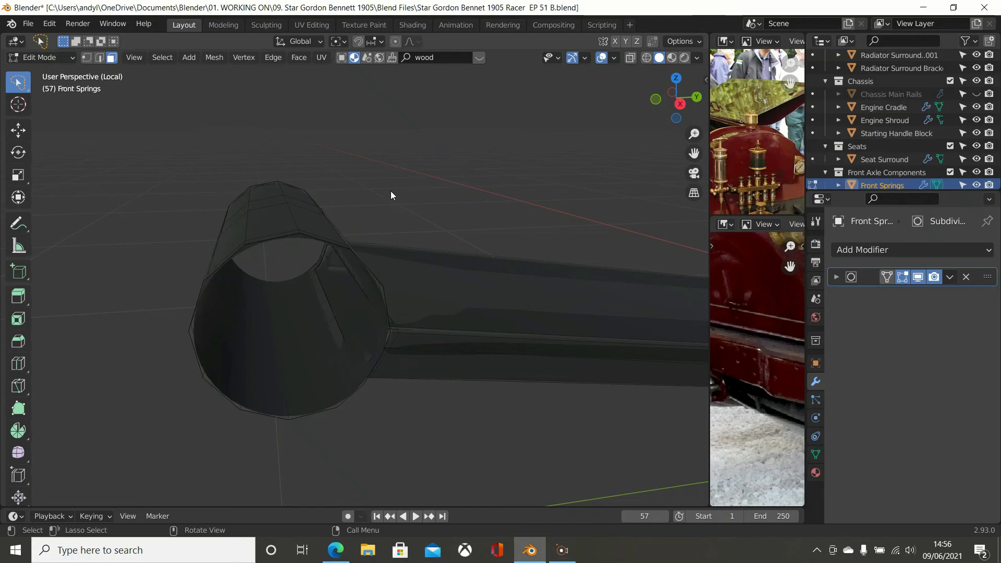
key(a)
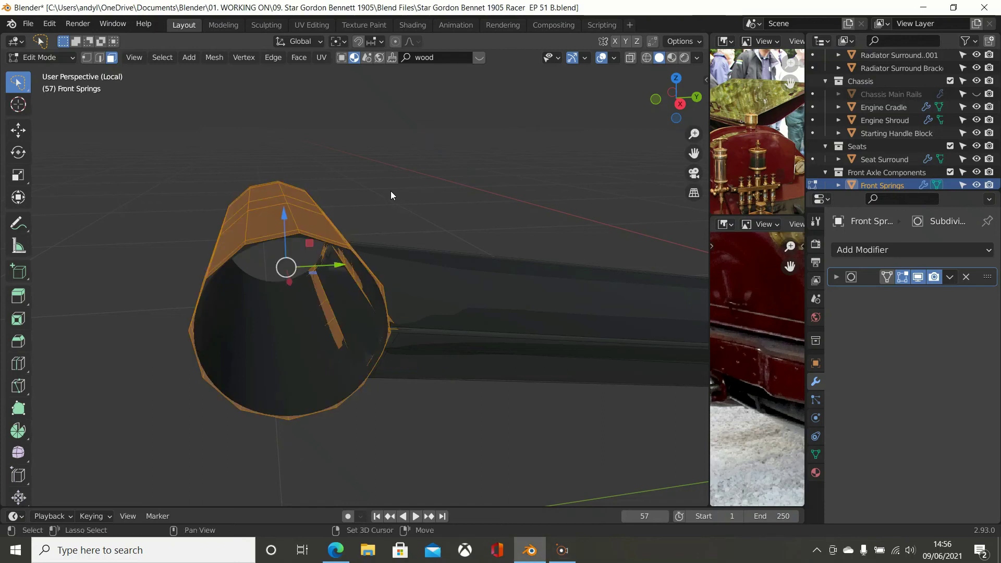
key(shift+d)
key(Escape)
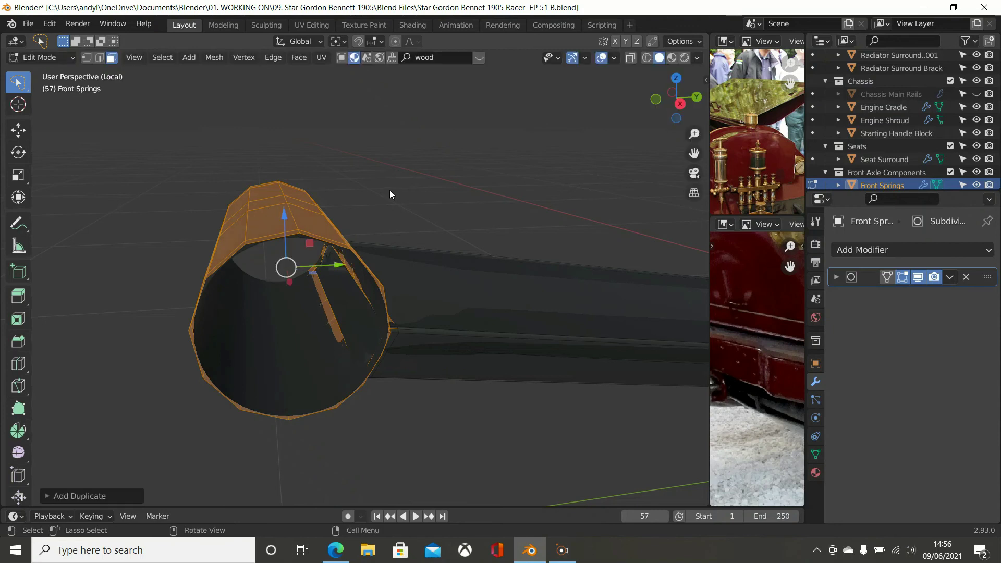
middle_drag(462, 190, 450, 177)
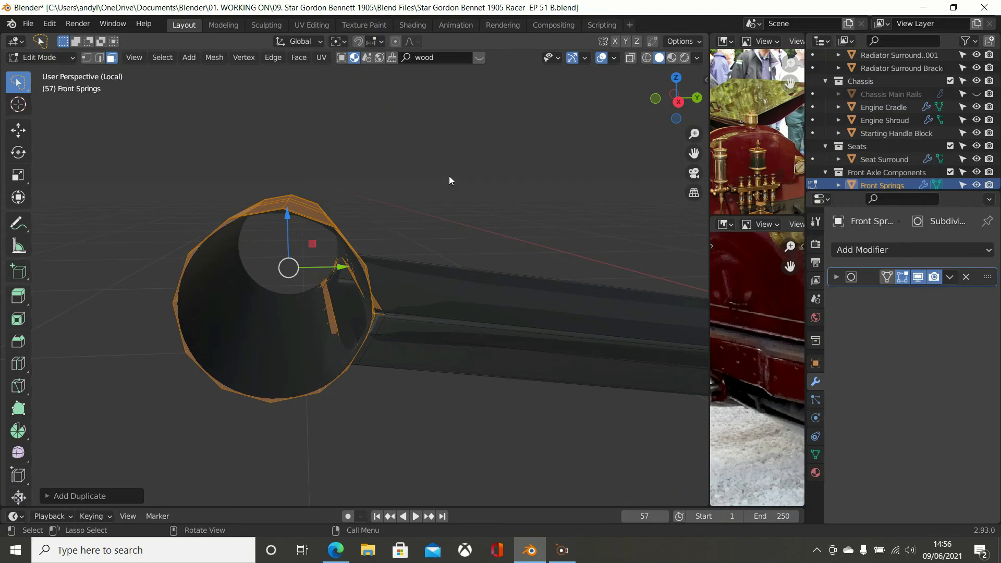
key(KP_3)
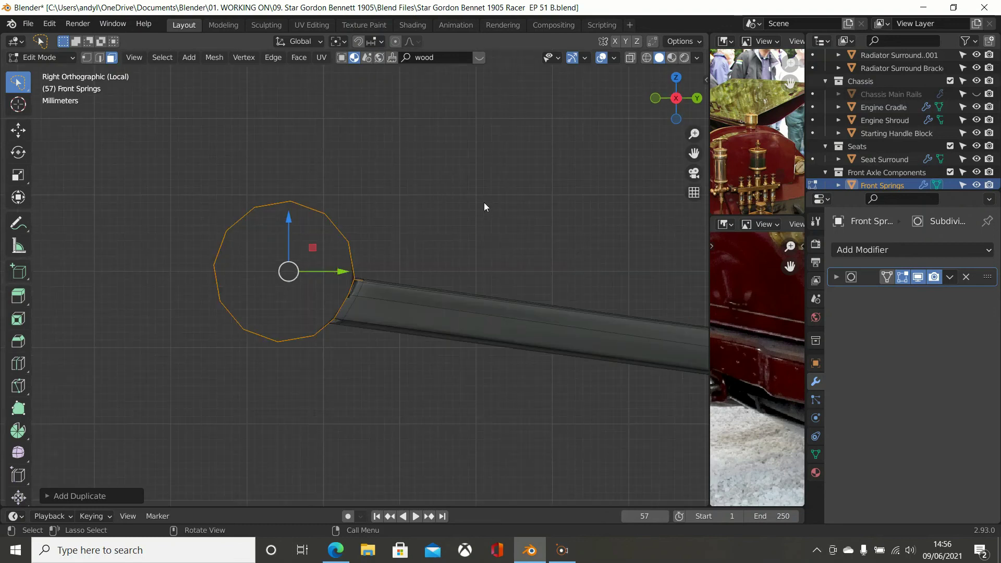
key(s)
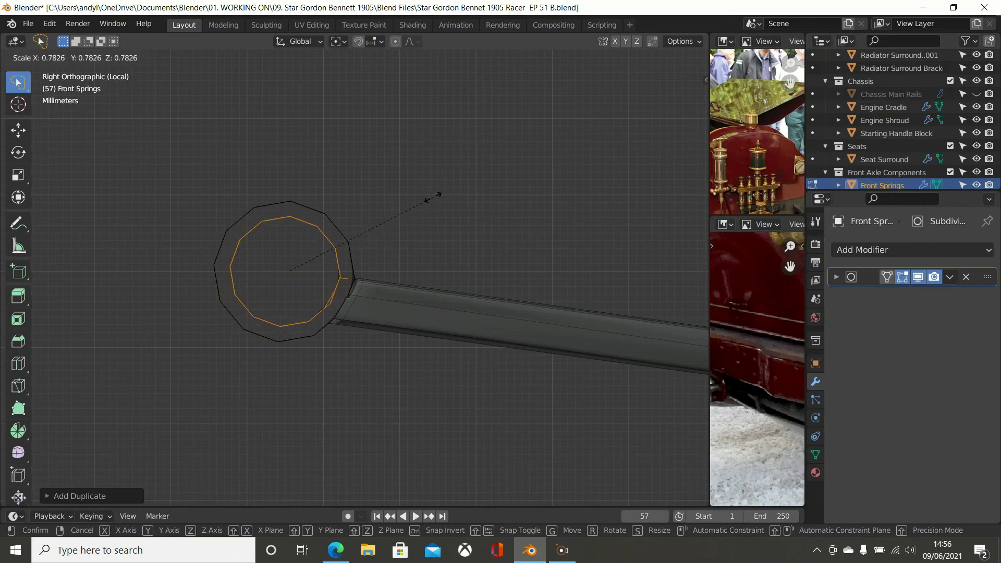
click(432, 197)
middle_drag(433, 198, 470, 218)
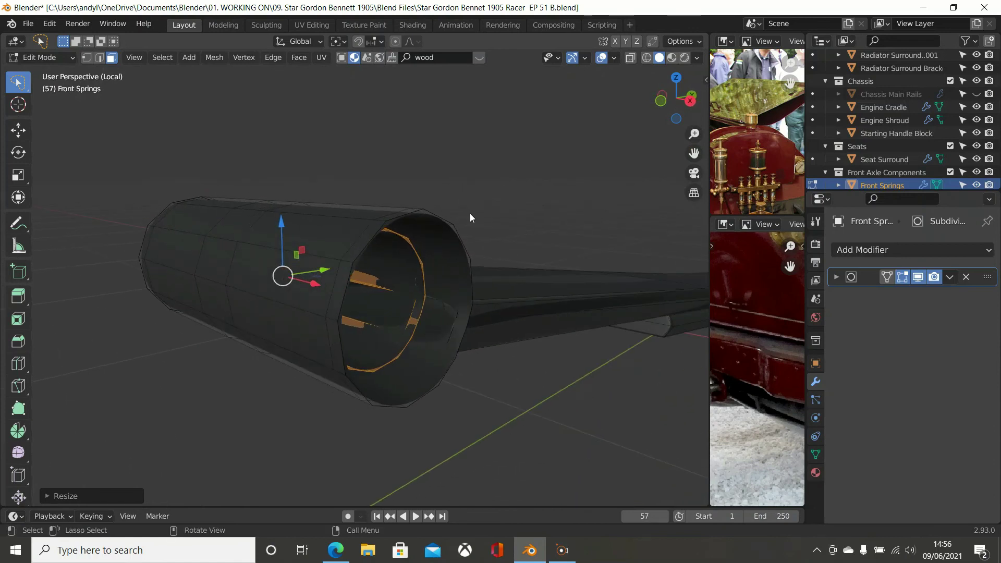
- Scale the duplicated inner tube wall along X by about 1.28 so its ends line up with the outer tube's ends
key(KP_7)
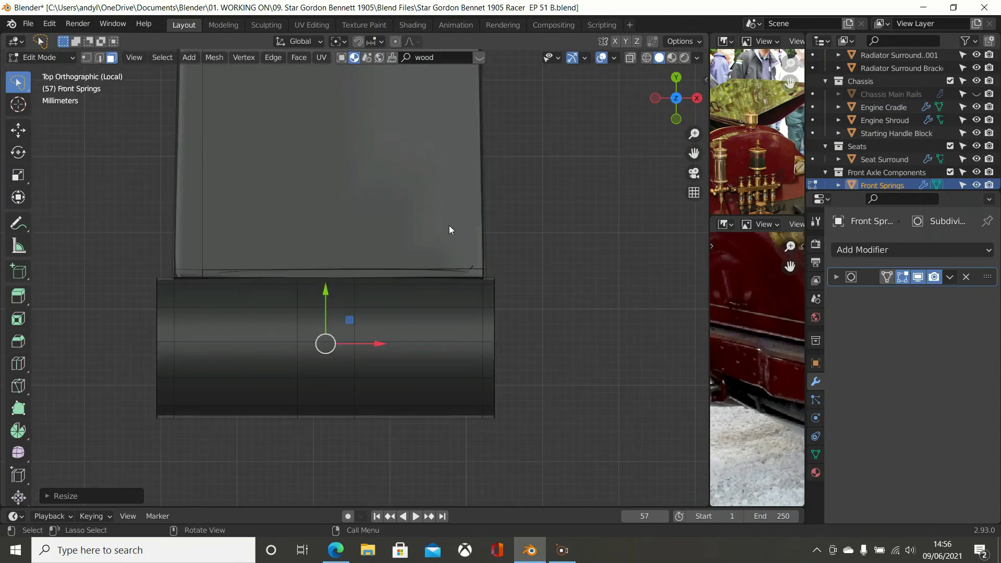
key(z)
click(429, 250)
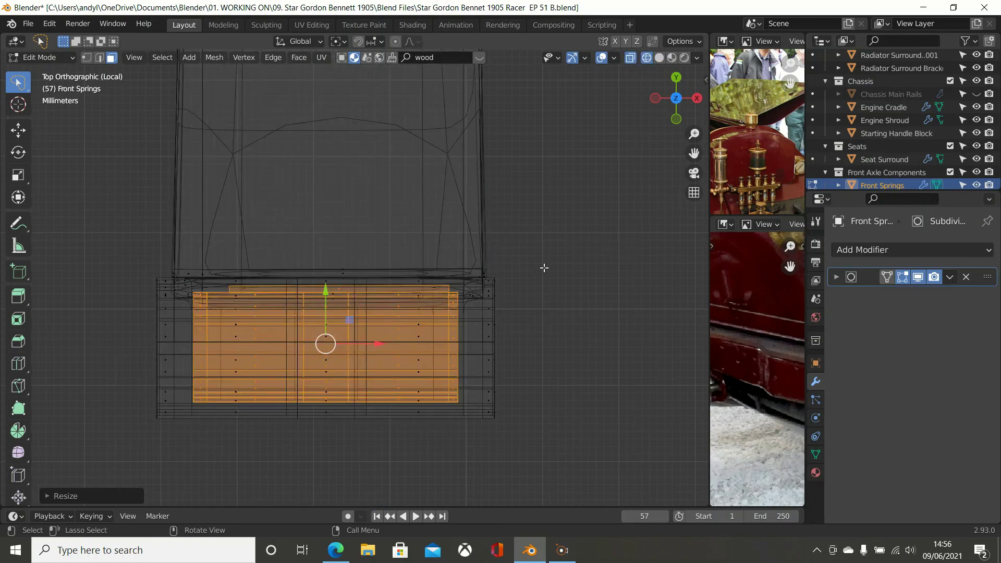
key(s)
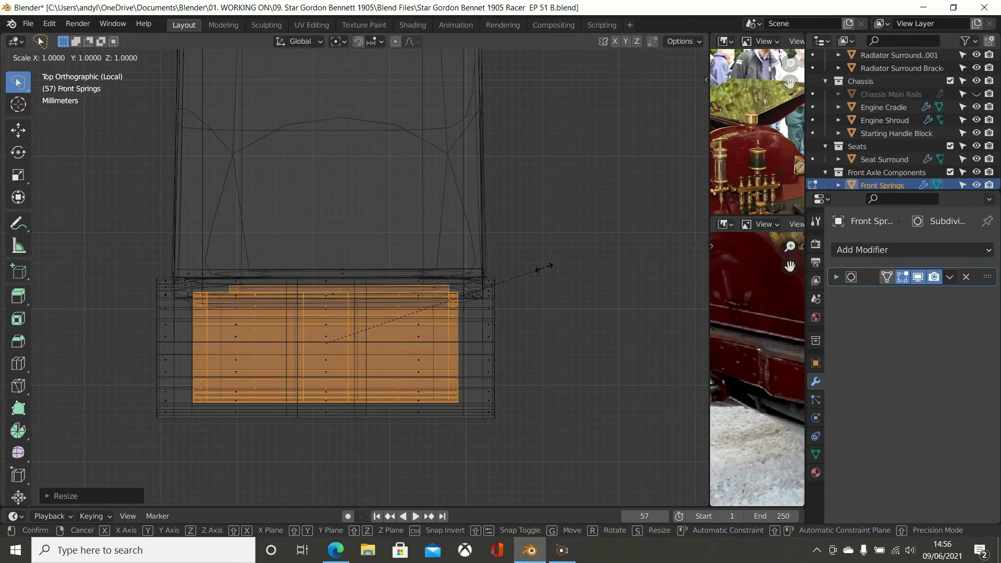
key(x)
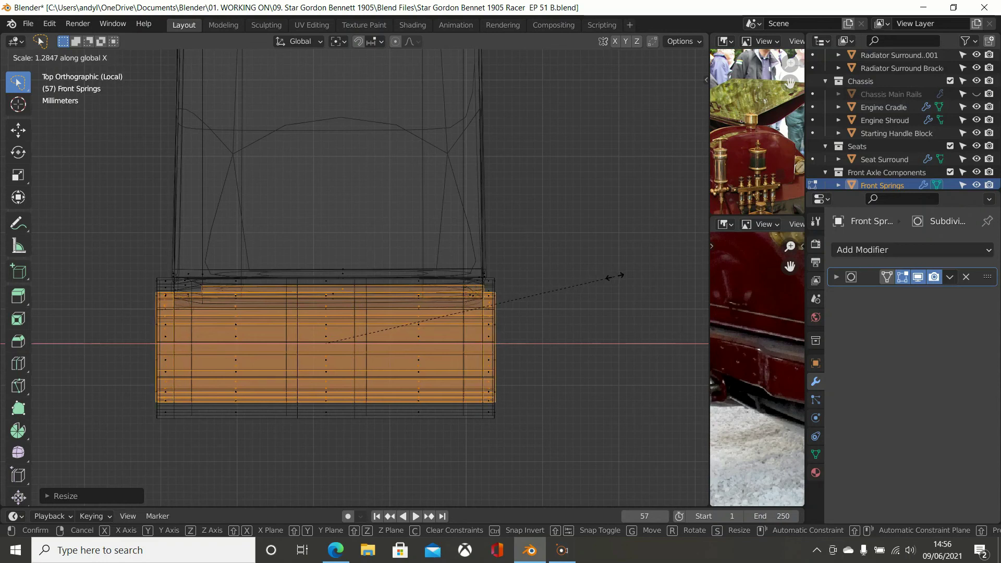
click(615, 276)
scroll(573, 255, up, 5)
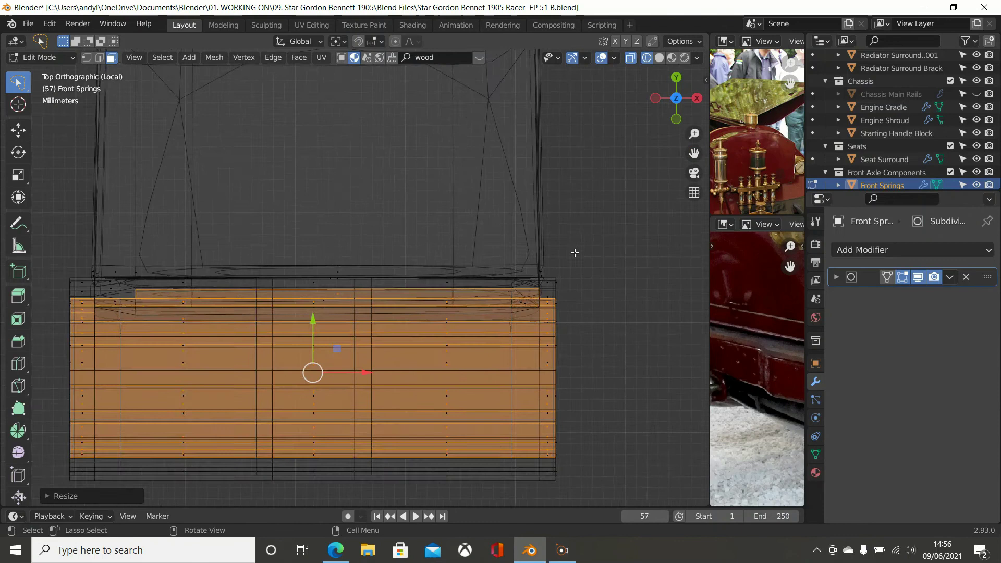
shift+middle_drag(564, 253, 318, 92)
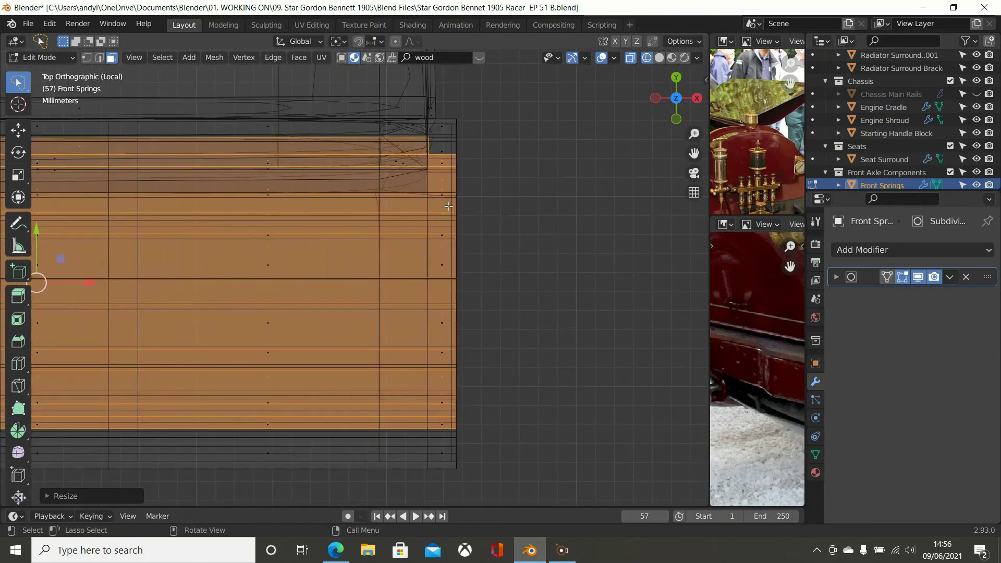
scroll(473, 205, up, 3)
scroll(507, 205, up, 1)
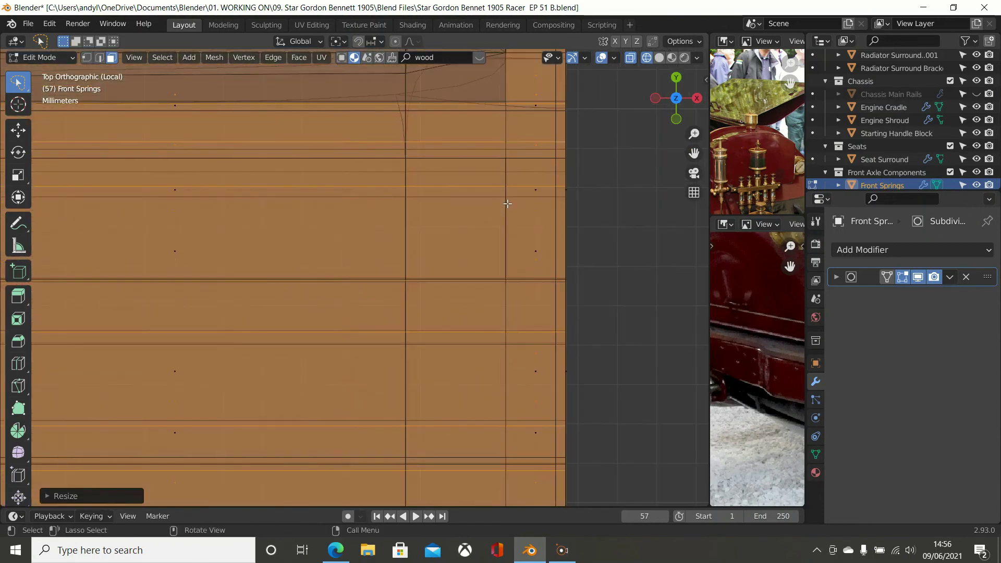
scroll(506, 204, down, 3)
- Select the outer and inner rim edge loops at one open end of the tube and bridge them into an end face ring
middle_drag(505, 203, 420, 133)
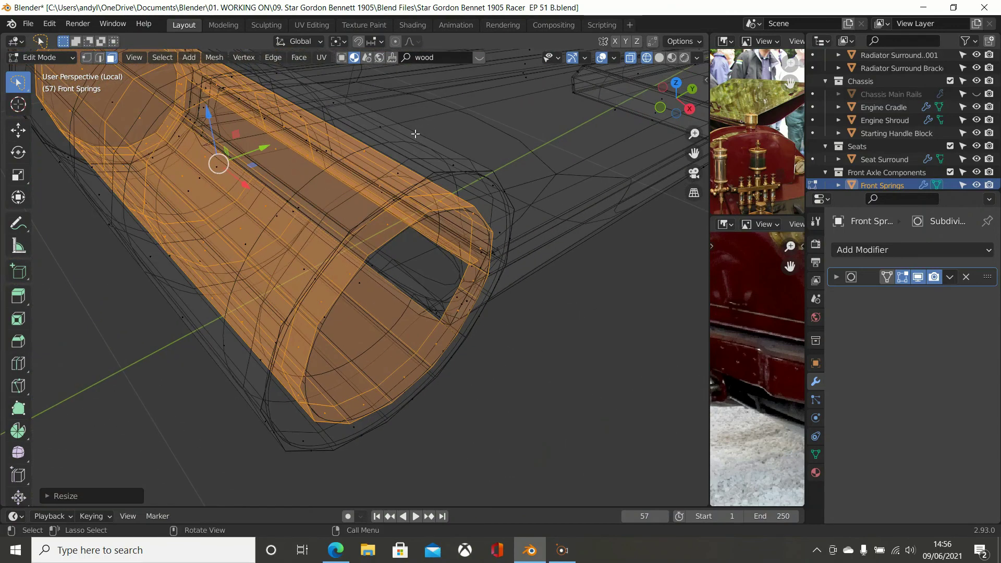
click(100, 57)
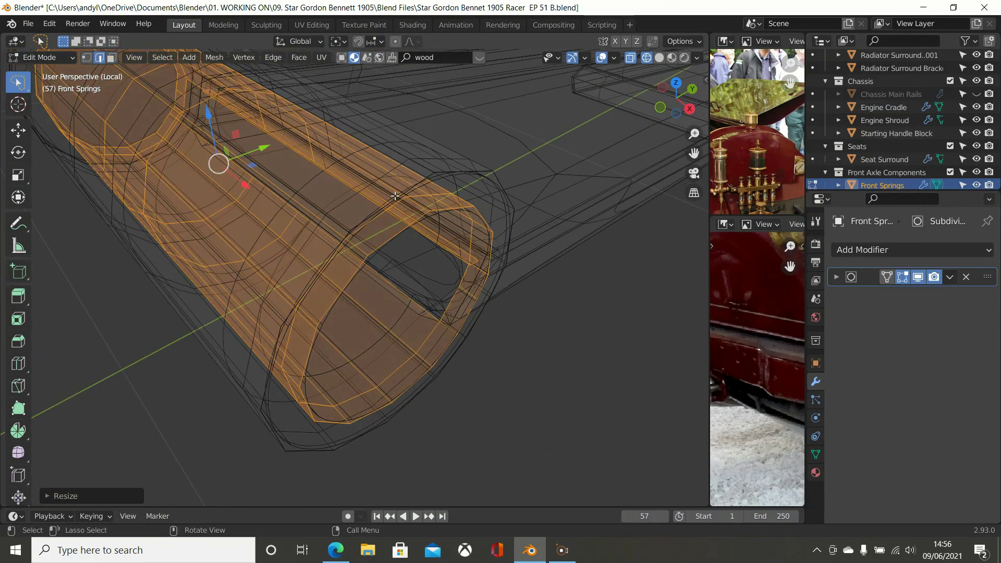
scroll(397, 197, down, 1)
key(z)
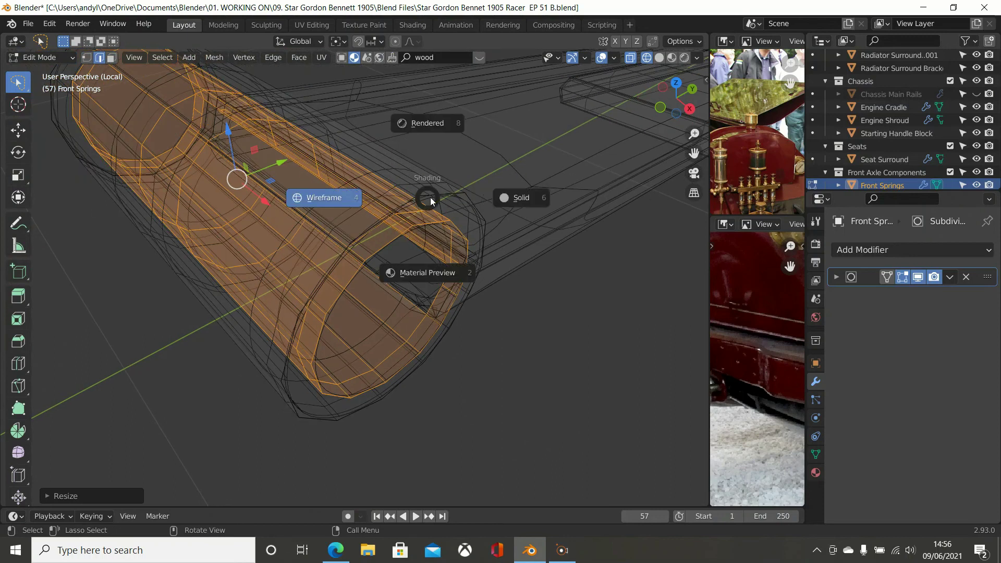
click(492, 194)
middle_drag(428, 205, 415, 175)
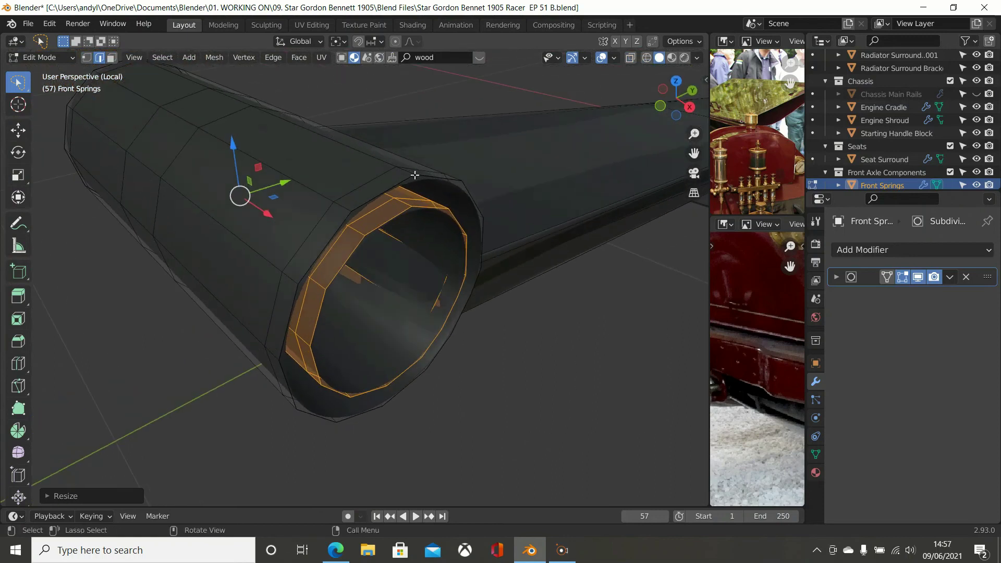
click(387, 194)
alt+click(379, 193)
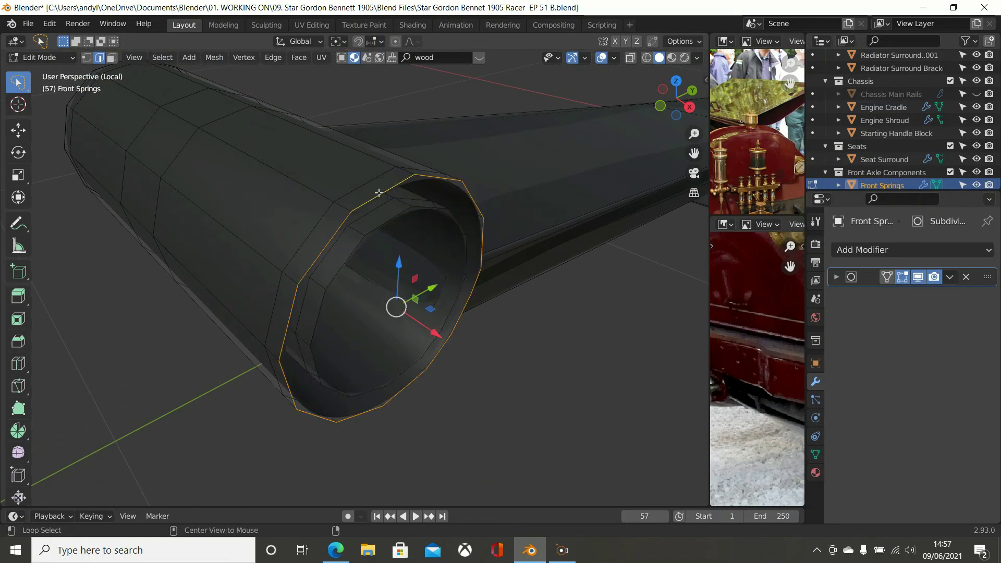
middle_drag(390, 210, 370, 201)
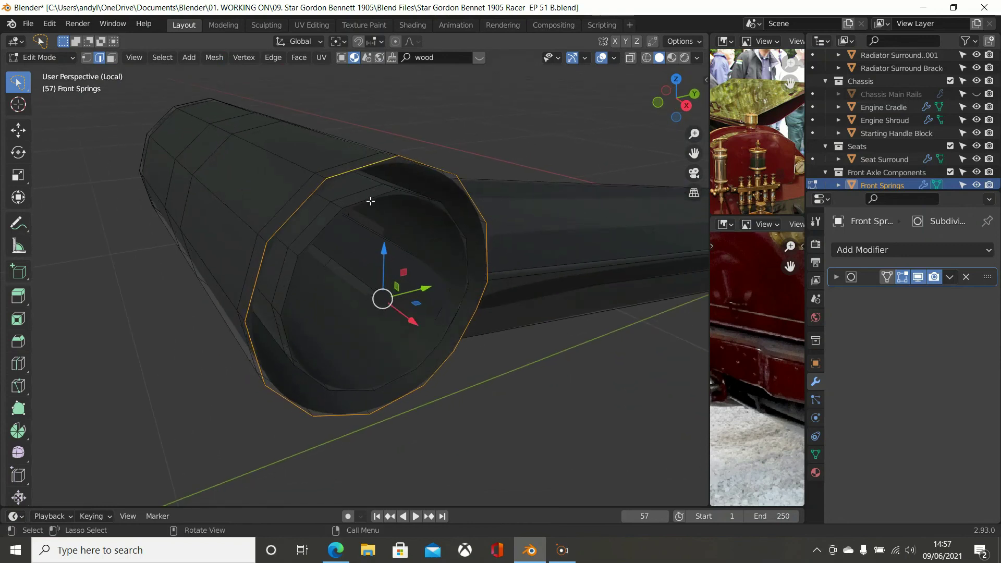
key(shift)
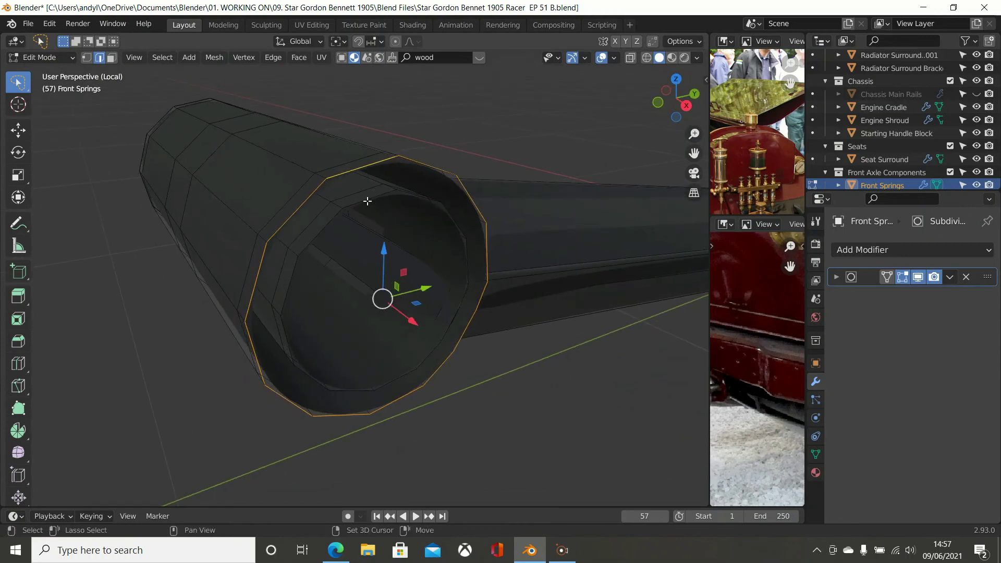
key(alt)
alt+shift+click(368, 201)
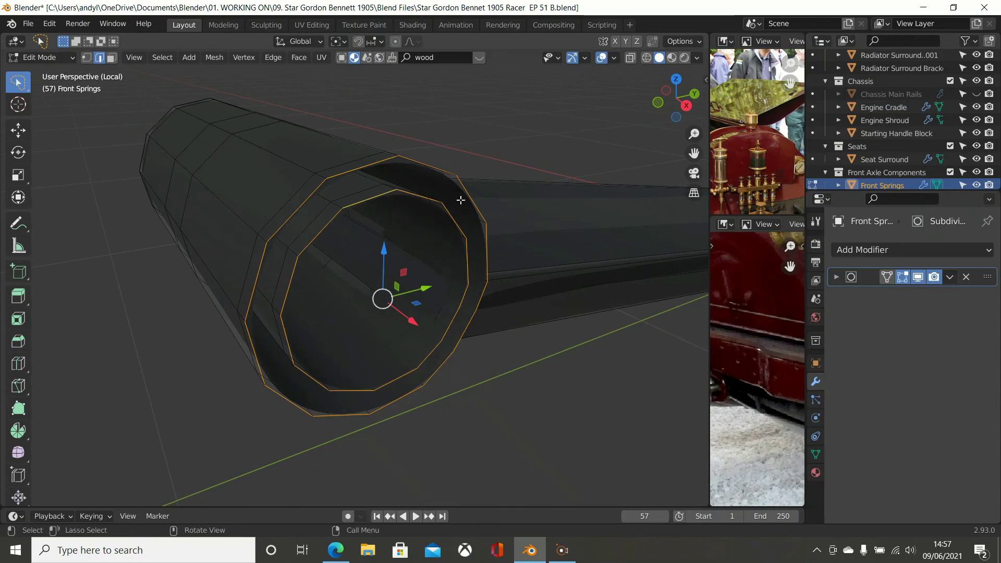
right_click(563, 345)
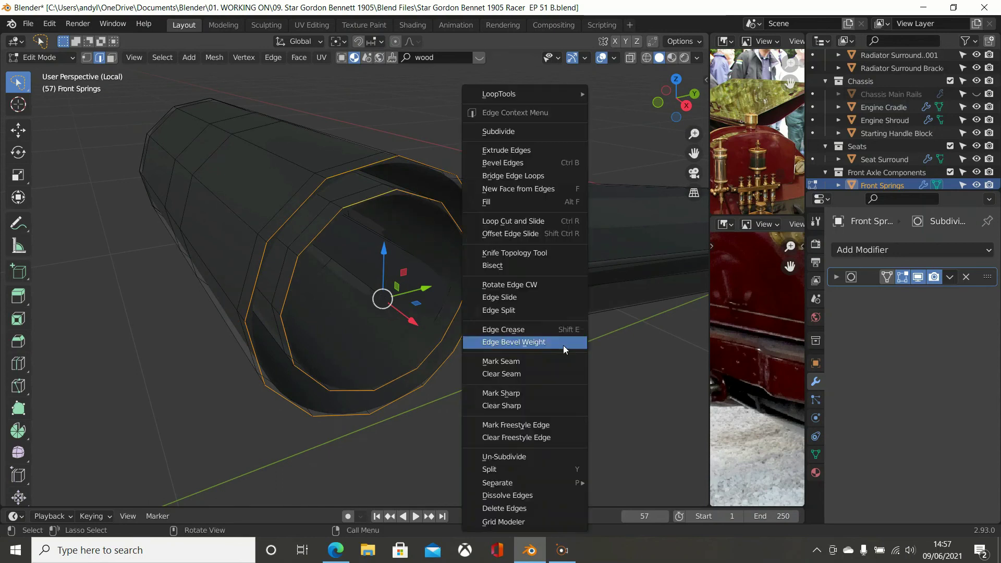
click(557, 175)
- Bridge the outer and inner rim edge loops at the tube's opposite end, then clear the selection
middle_drag(543, 177, 533, 183)
middle_drag(378, 207, 512, 206)
middle_drag(270, 196, 246, 219)
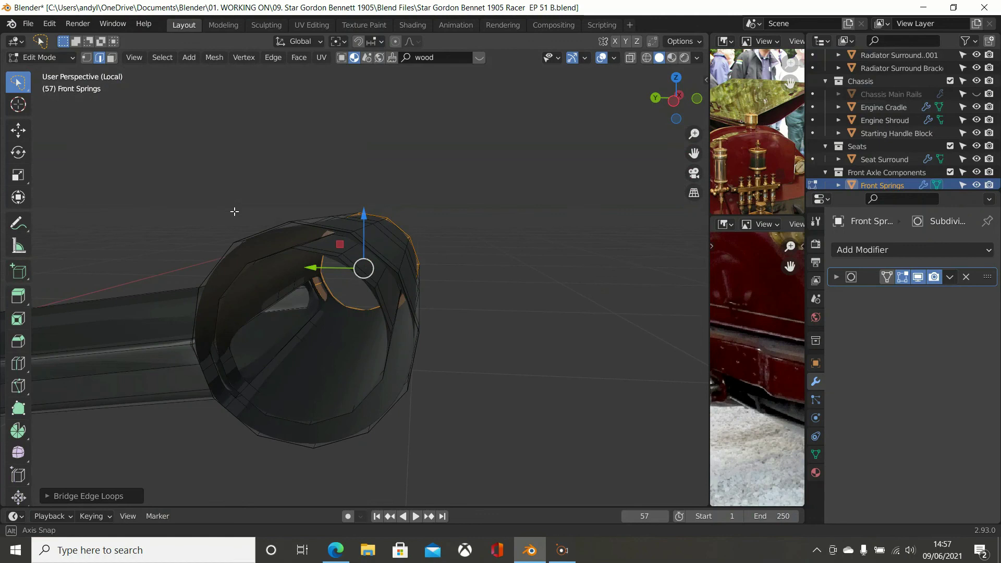
middle_drag(357, 306, 349, 315)
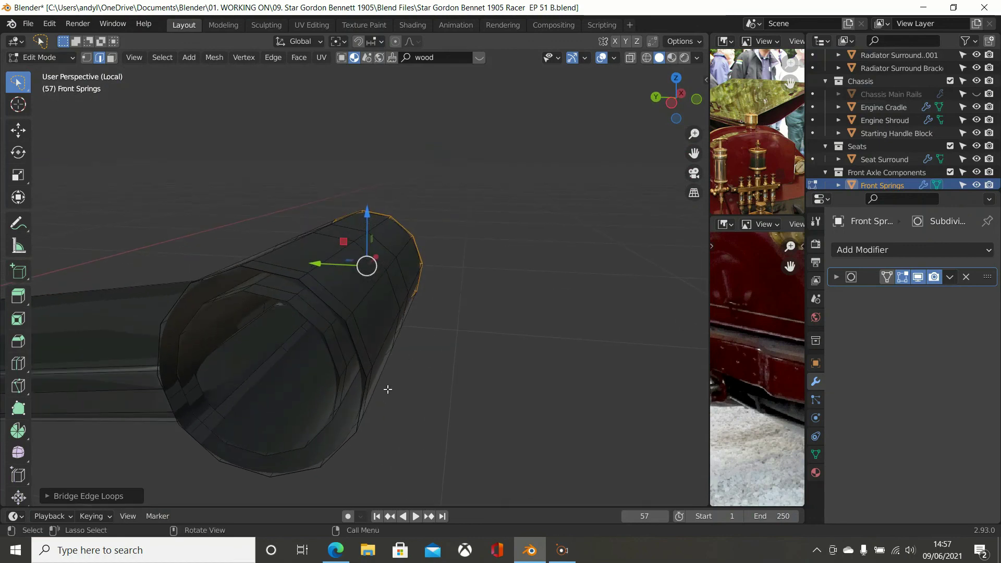
alt+click(331, 462)
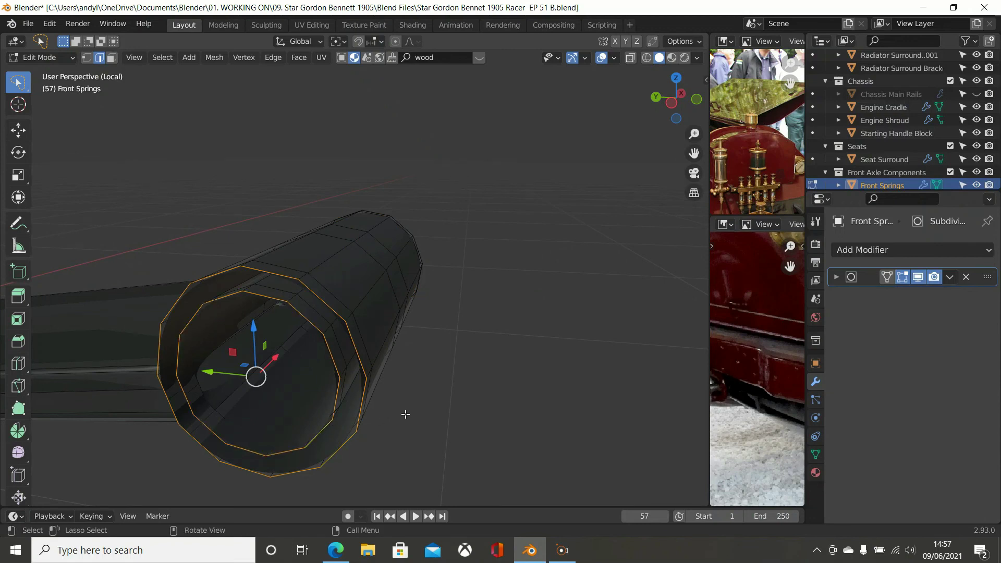
right_click(529, 374)
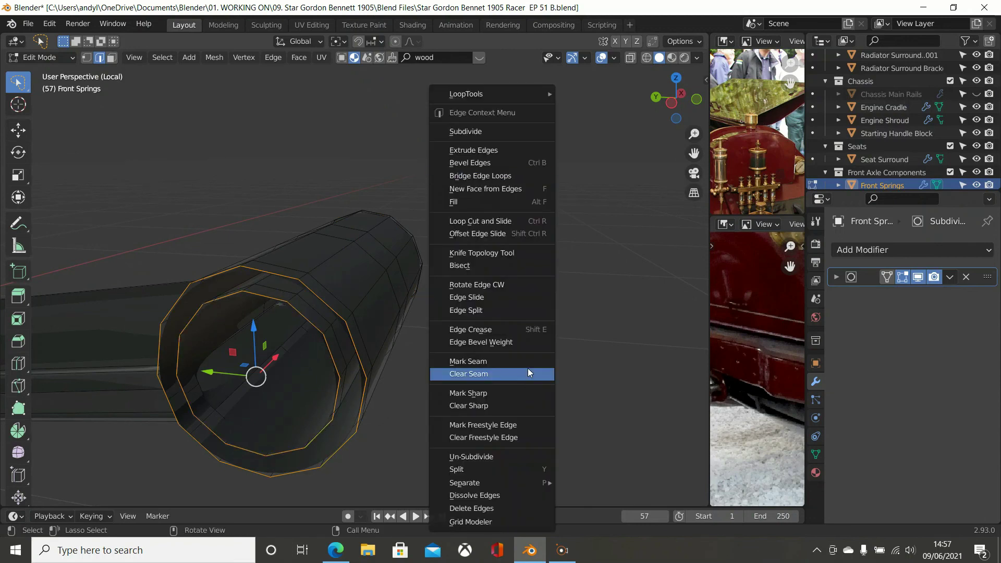
click(514, 175)
click(488, 271)
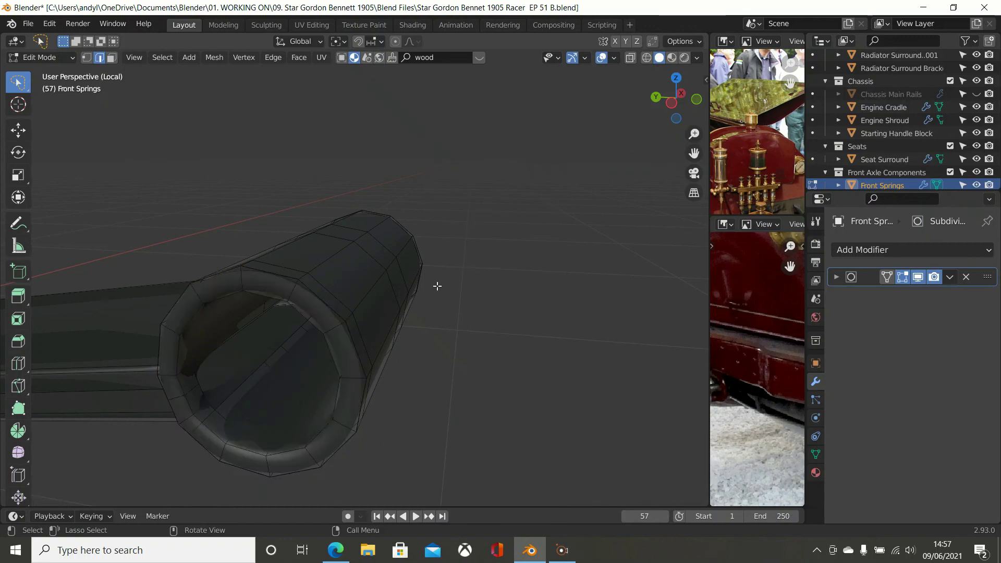
- Add two evenly spaced, centred loop cuts around the newly bridged end ring
key(ctrl+r)
scroll(336, 328, up, 1)
click(337, 328)
right_click(338, 328)
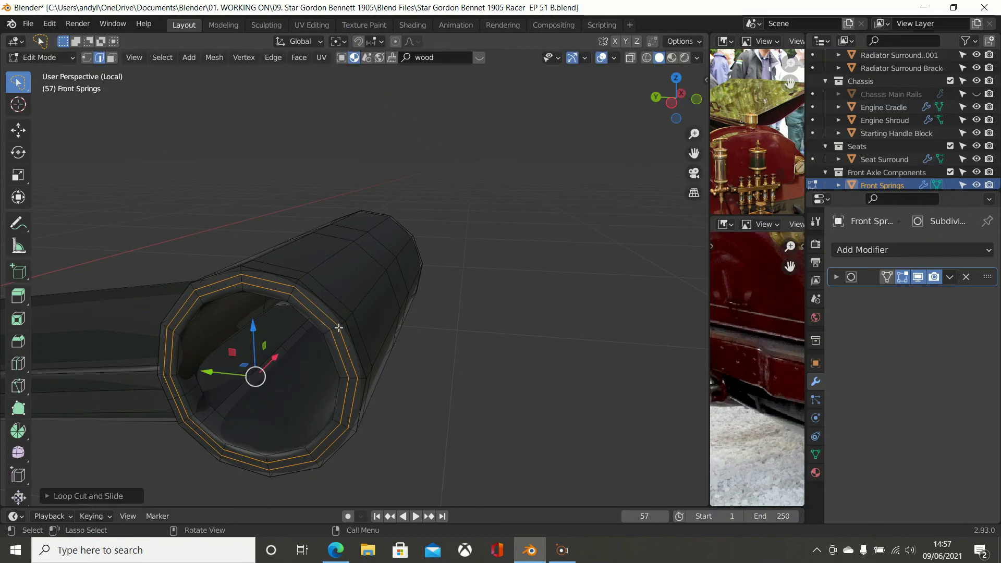
- Add two loop cuts around the bridged ring at the tube's other end
middle_drag(475, 318, 347, 216)
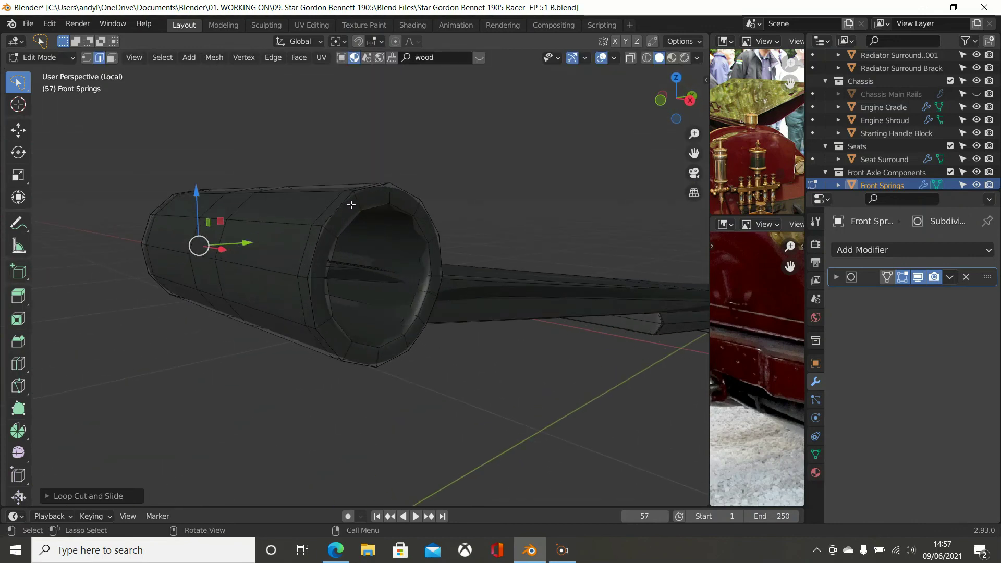
key(ctrl+r)
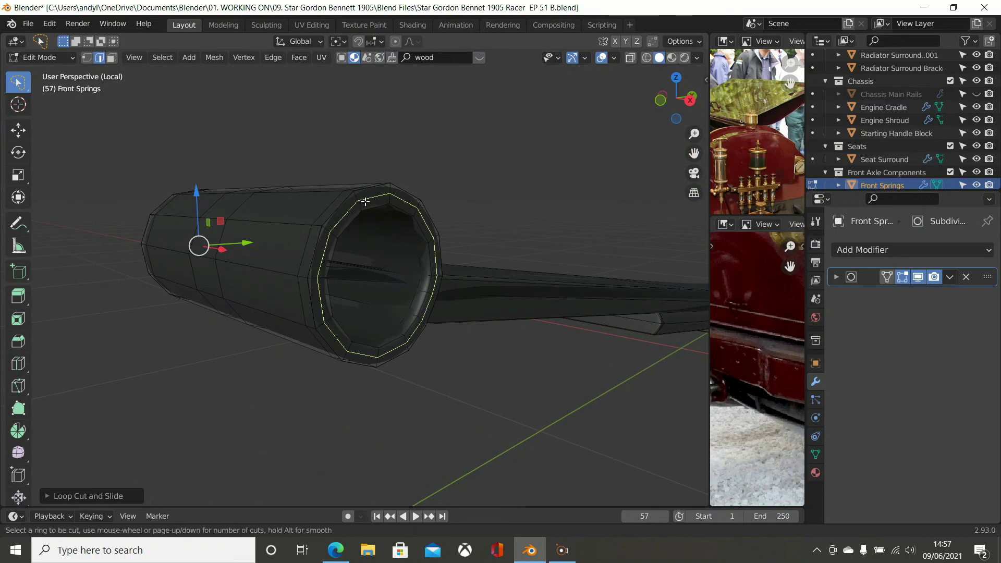
scroll(365, 201, up, 1)
click(365, 202)
click(365, 201)
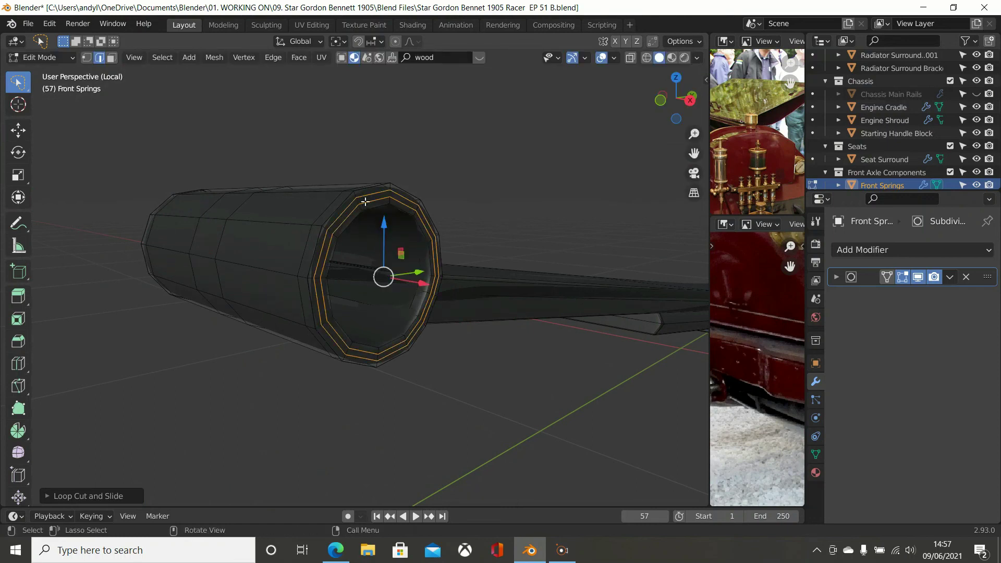
- Unhide the Chassis Main Rails object in the Chassis collection
scroll(373, 249, down, 3)
scroll(373, 250, down, 5)
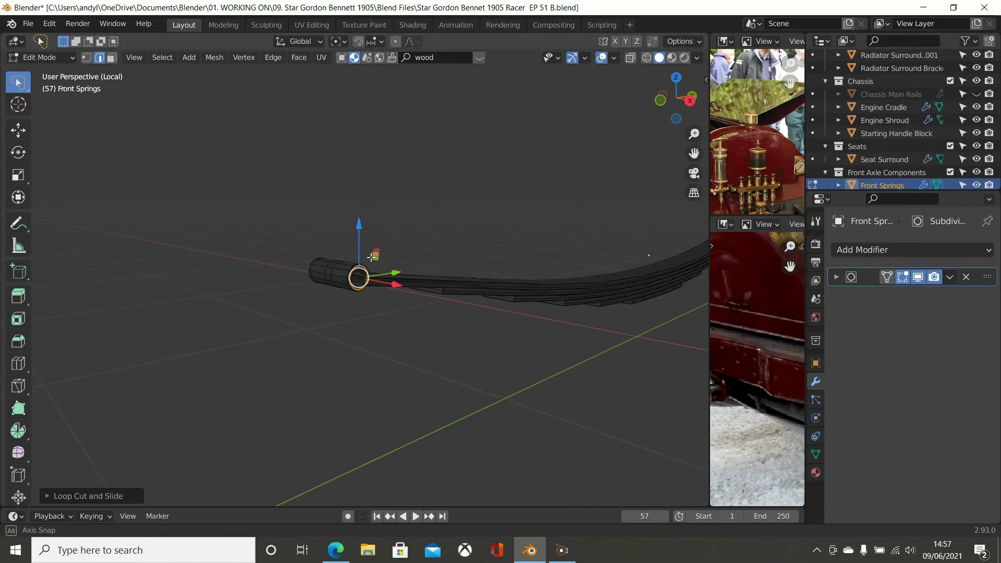
middle_drag(373, 251, 341, 255)
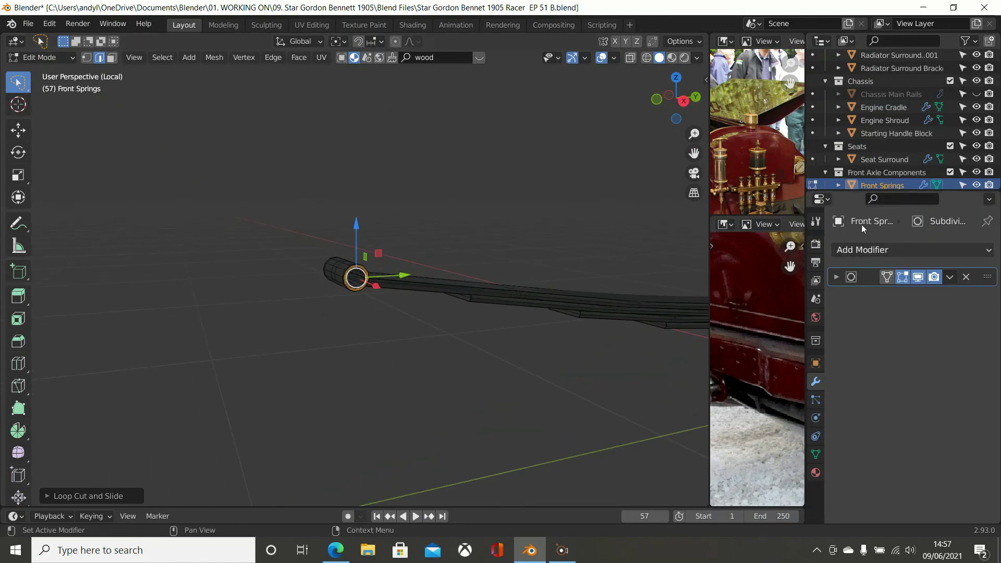
scroll(868, 148, down, 3)
scroll(867, 148, down, 2)
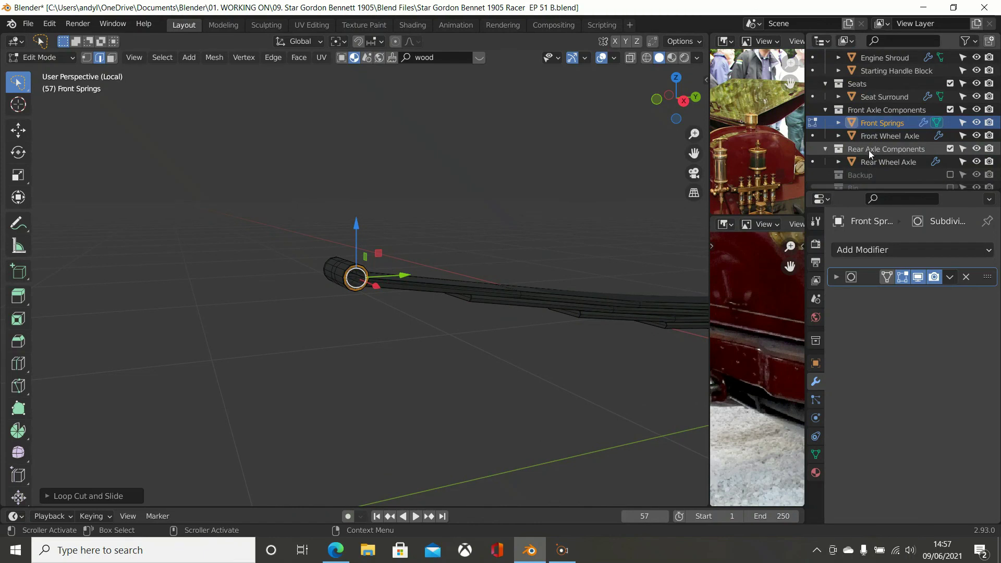
scroll(869, 151, down, 4)
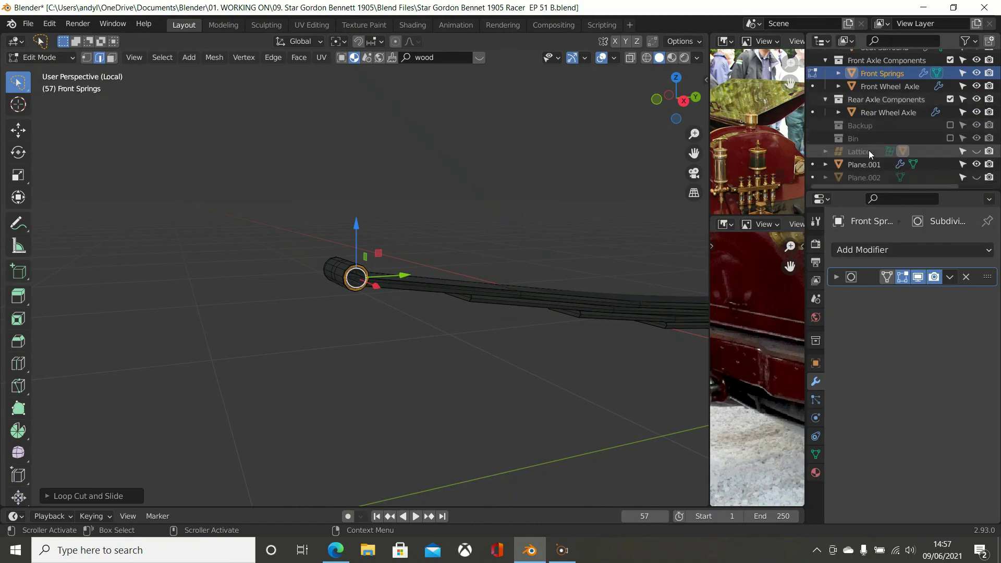
scroll(872, 152, up, 8)
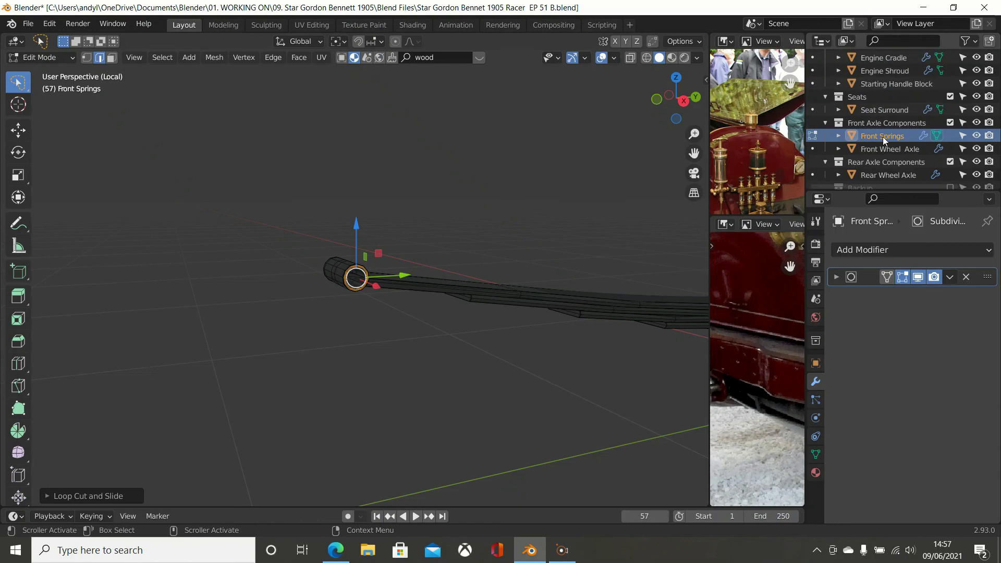
scroll(884, 136, up, 2)
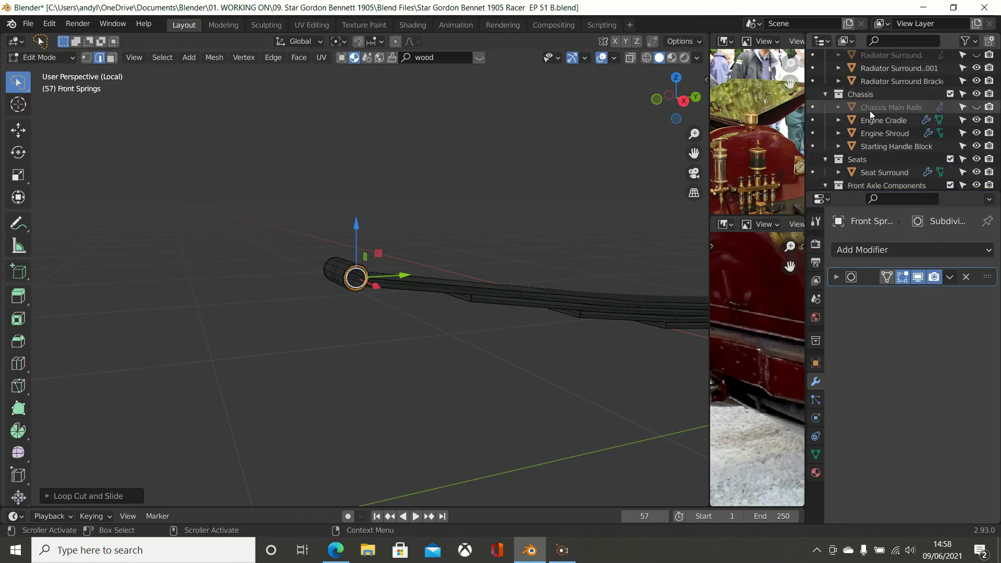
click(977, 107)
- Leave mesh editing of the front spring and examine how its end tube fits inside the chassis rail's eye
scroll(497, 189, up, 5)
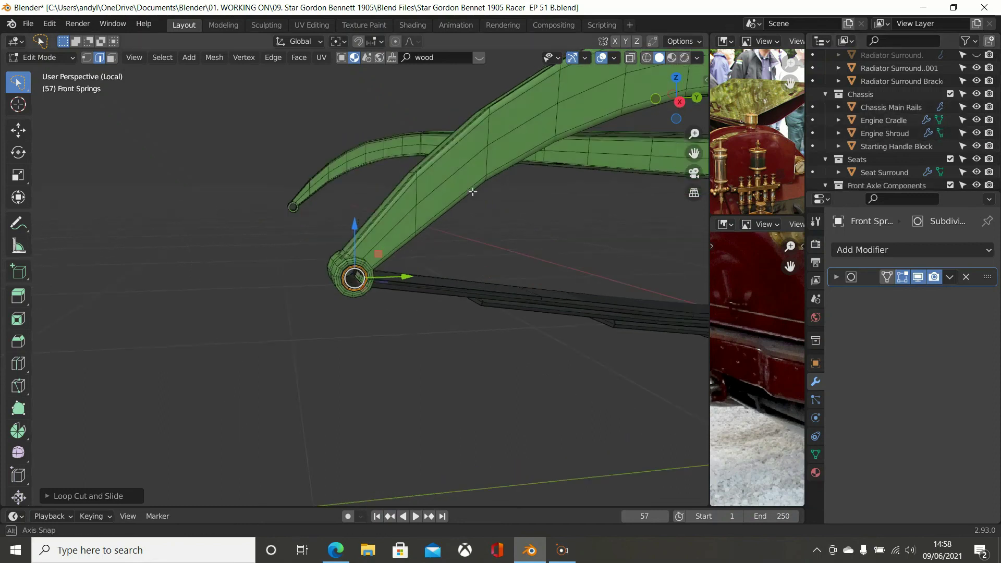
middle_drag(404, 219, 457, 245)
scroll(432, 230, up, 2)
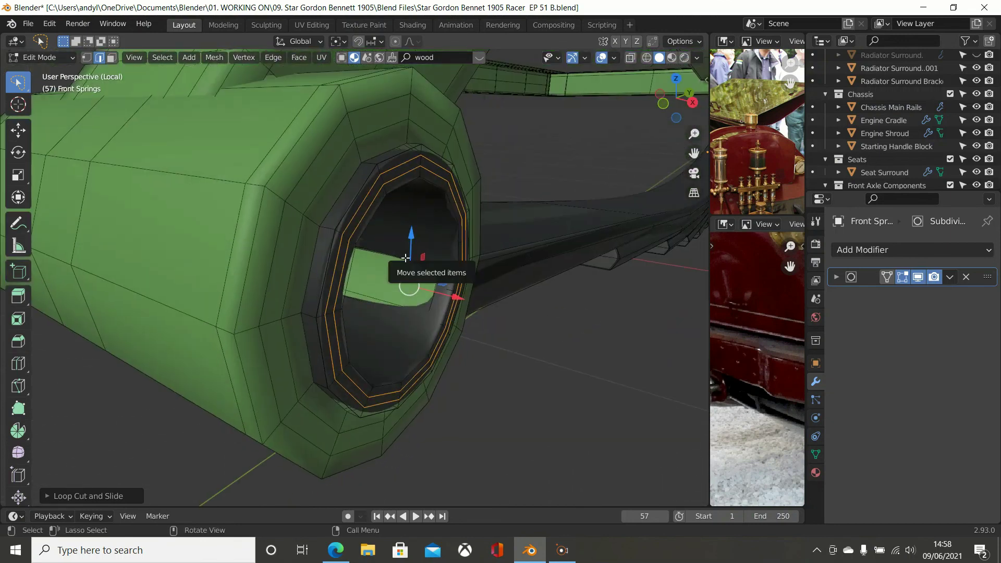
scroll(406, 257, up, 1)
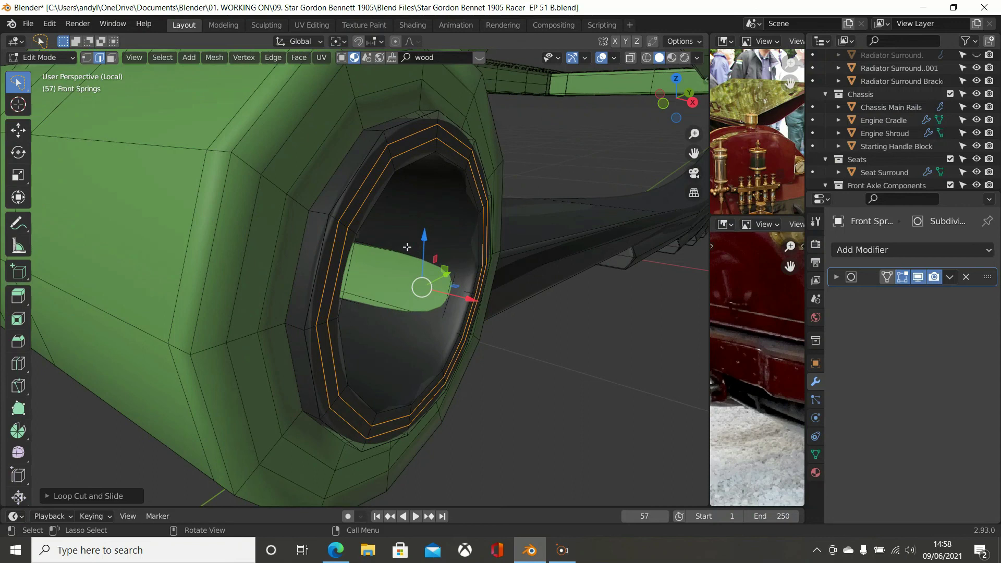
key(Tab)
middle_drag(407, 247, 385, 263)
click(394, 249)
click(495, 283)
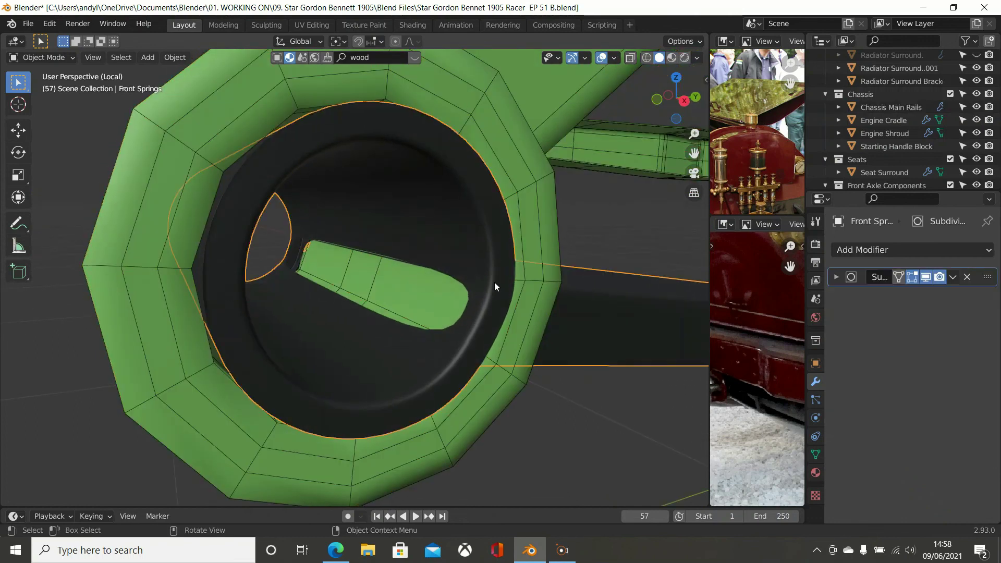
- Leave the combined local view and isolate only the front spring, with its end tube in close view
key(KP_Divide)
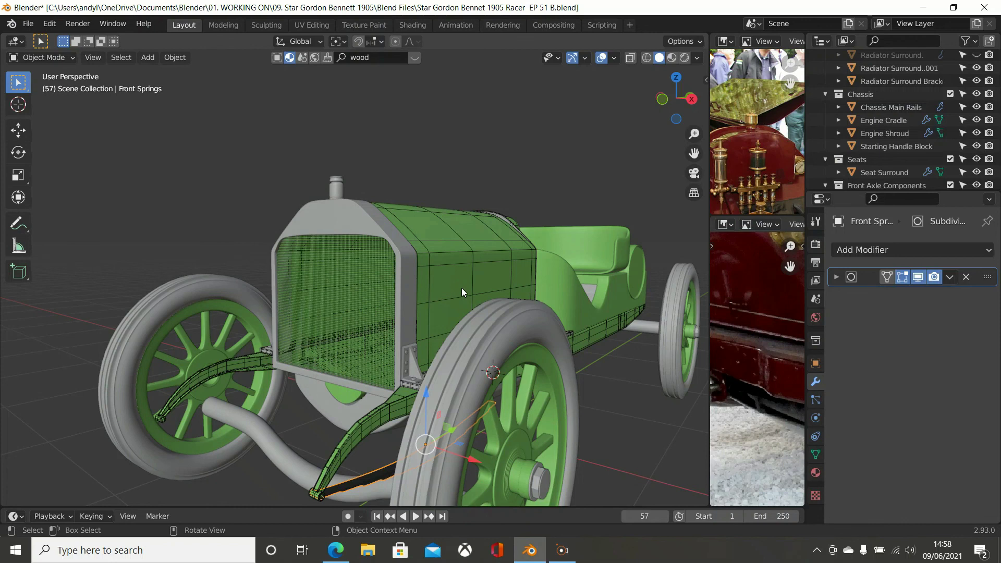
key(KP_Divide)
middle_drag(233, 252, 341, 280)
scroll(340, 277, up, 5)
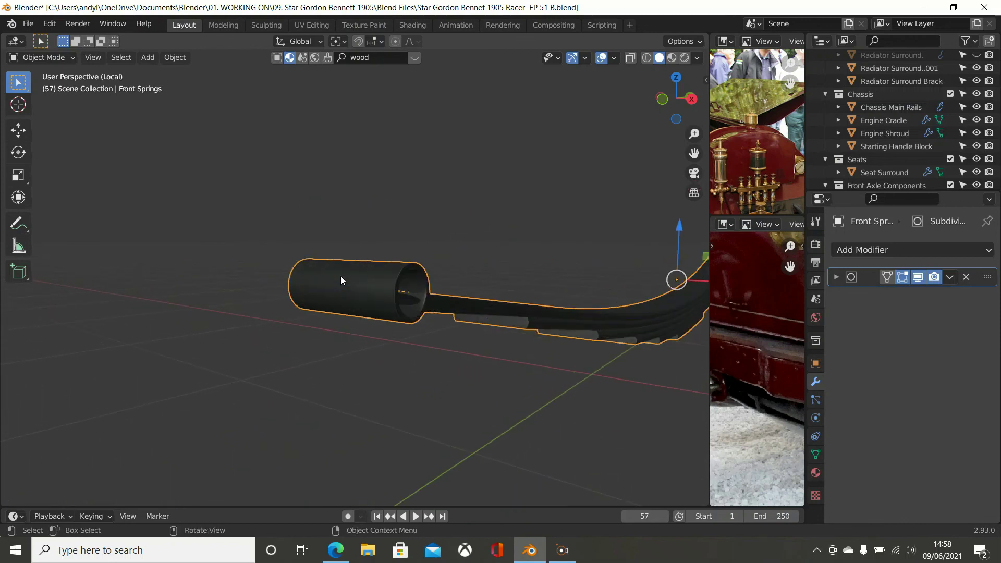
middle_drag(337, 283, 324, 253)
key(Tab)
scroll(322, 261, down, 3)
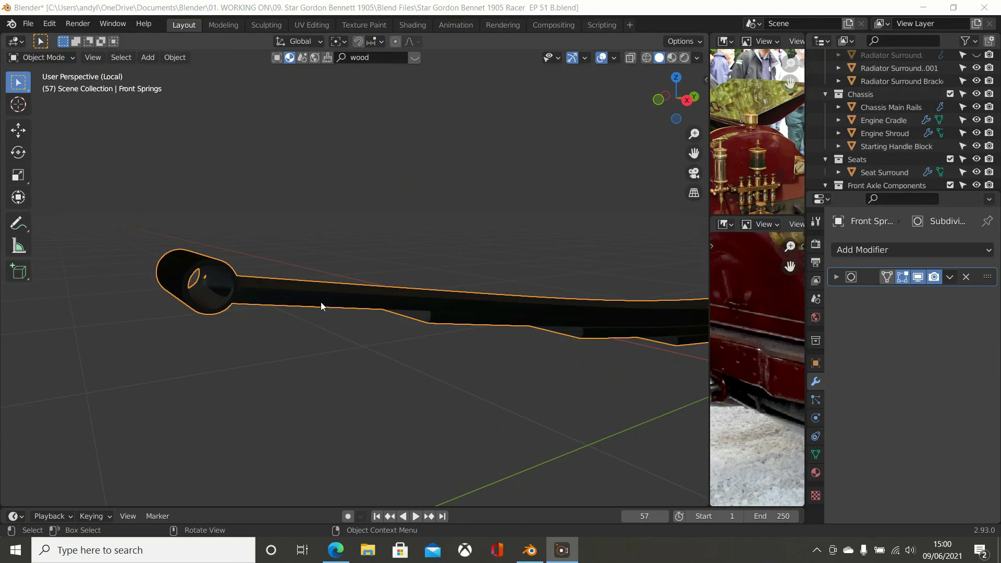
- Unlink the steel dark used material from the front spring
click(816, 474)
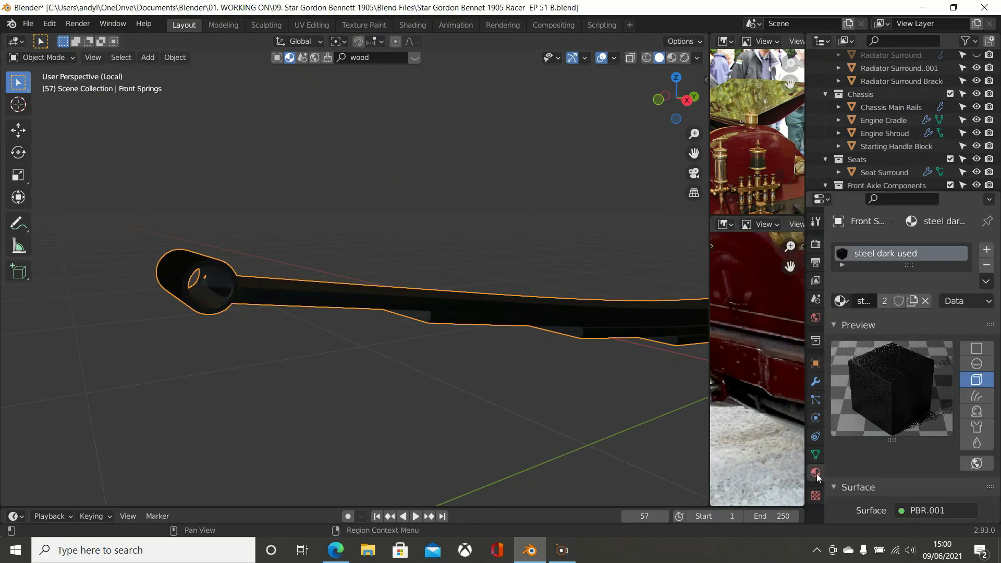
click(925, 302)
scroll(239, 287, up, 3)
middle_drag(165, 296, 178, 301)
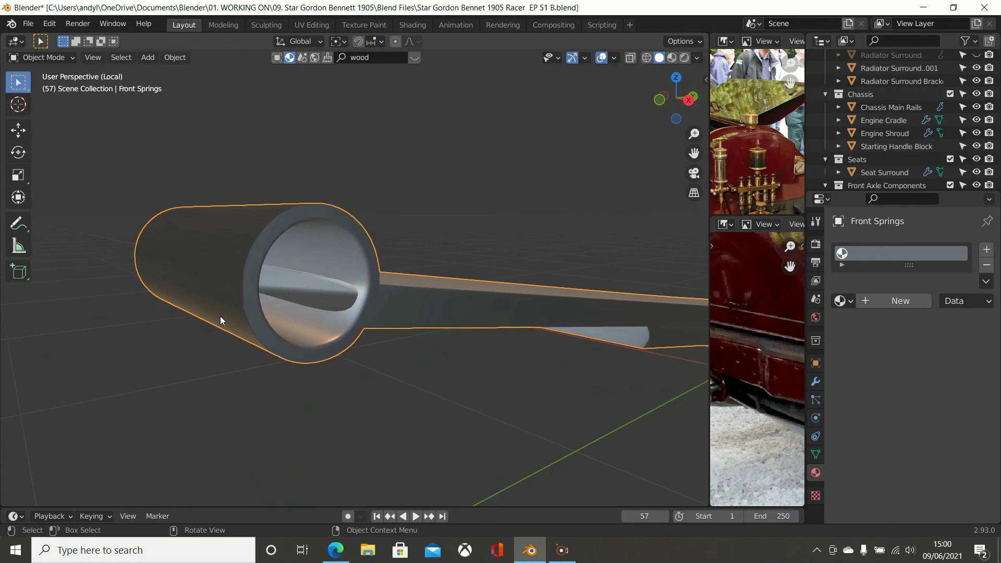
- Turn off the front spring's subdivision display in the viewport and fill the hole in the end tube's inner wall with a face
key(Tab)
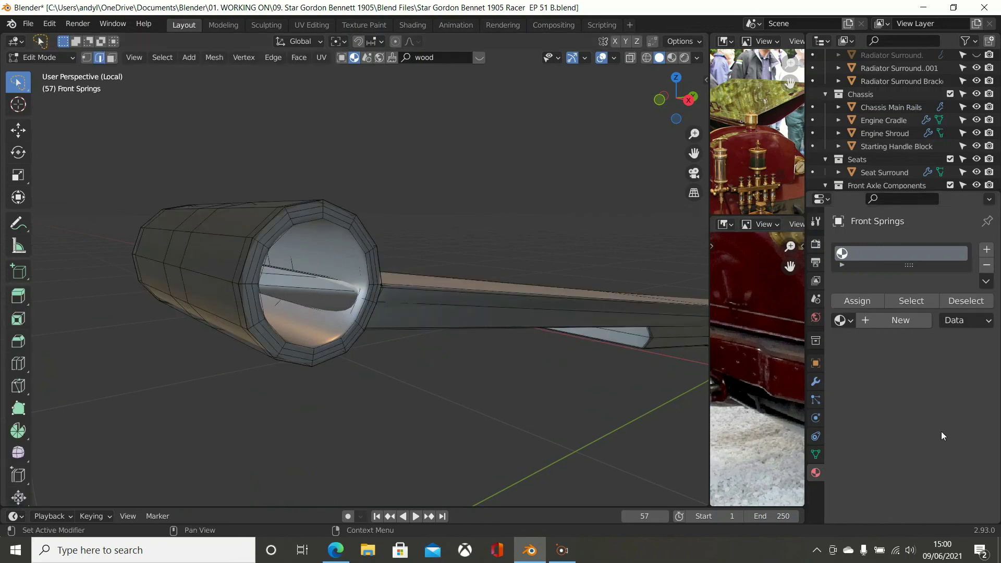
click(817, 381)
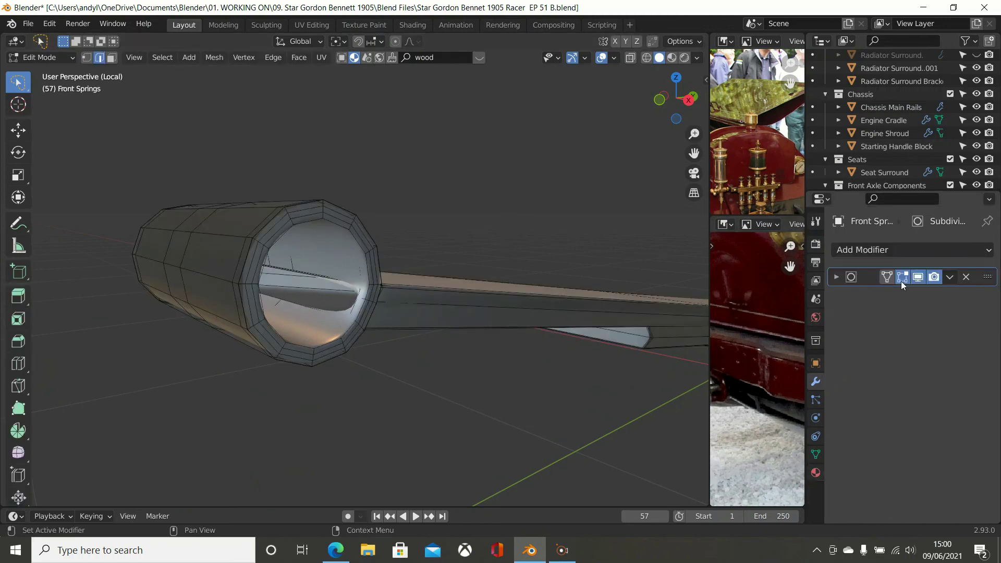
click(923, 277)
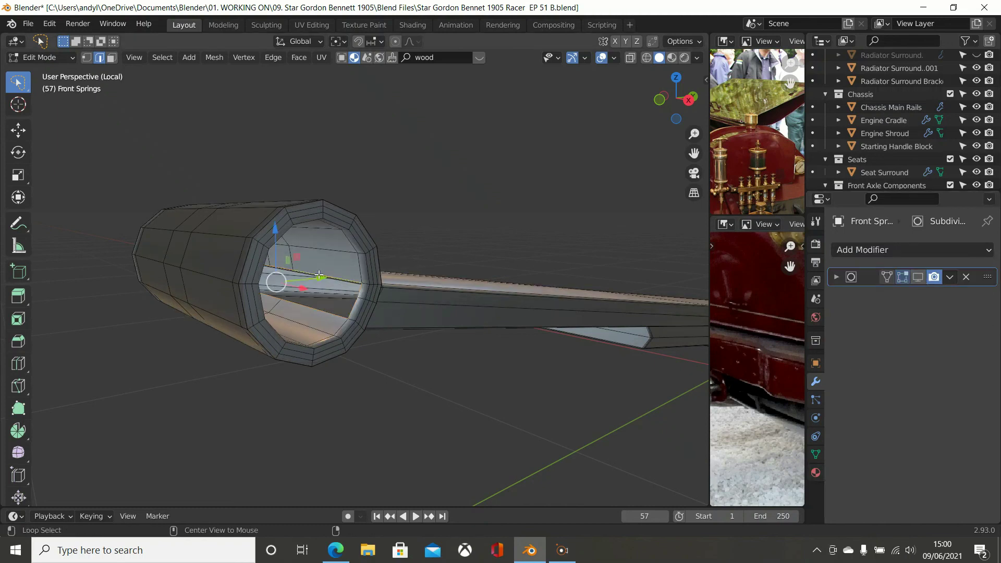
key(f)
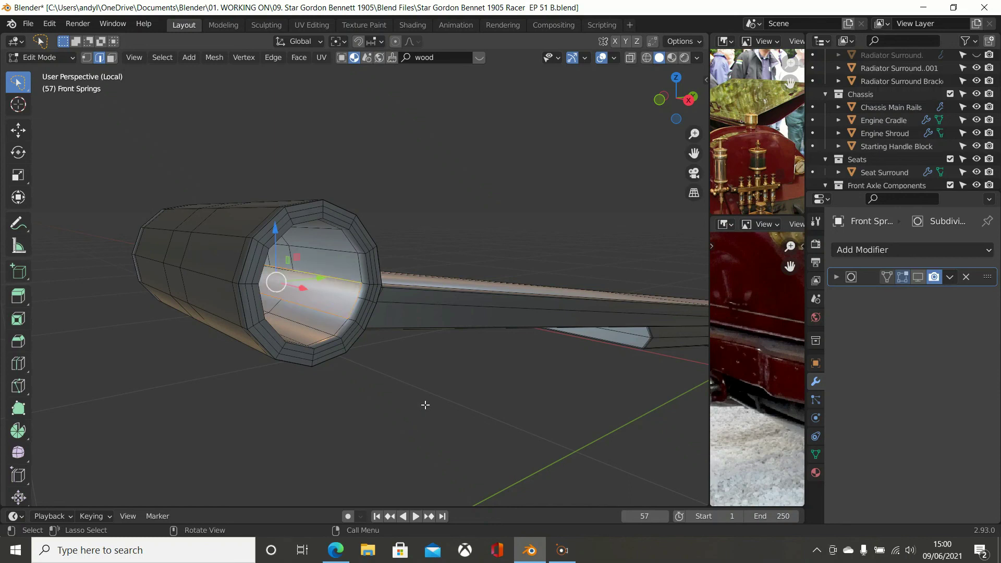
scroll(412, 417, up, 5)
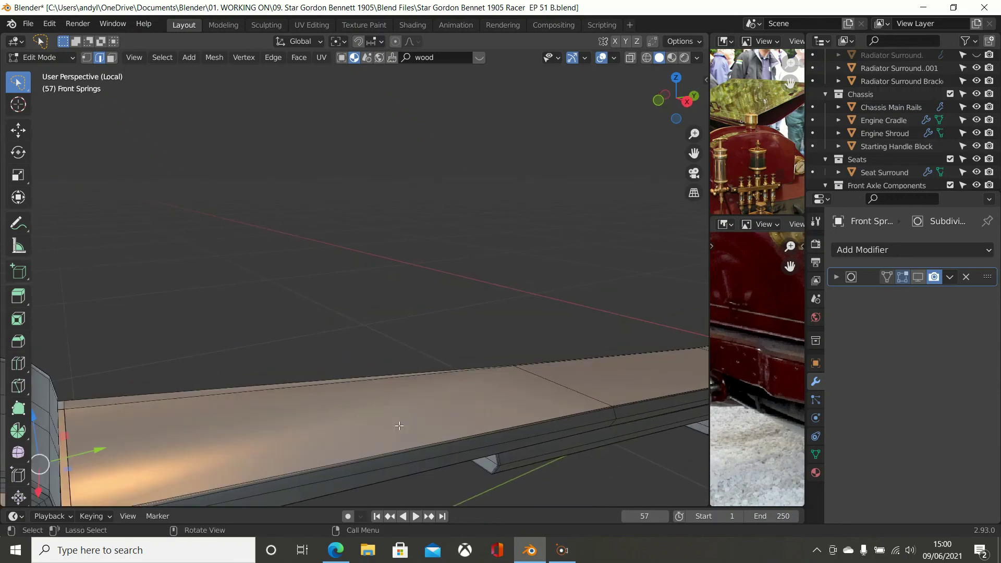
scroll(253, 382, down, 4)
middle_drag(232, 386, 312, 406)
key(Tab)
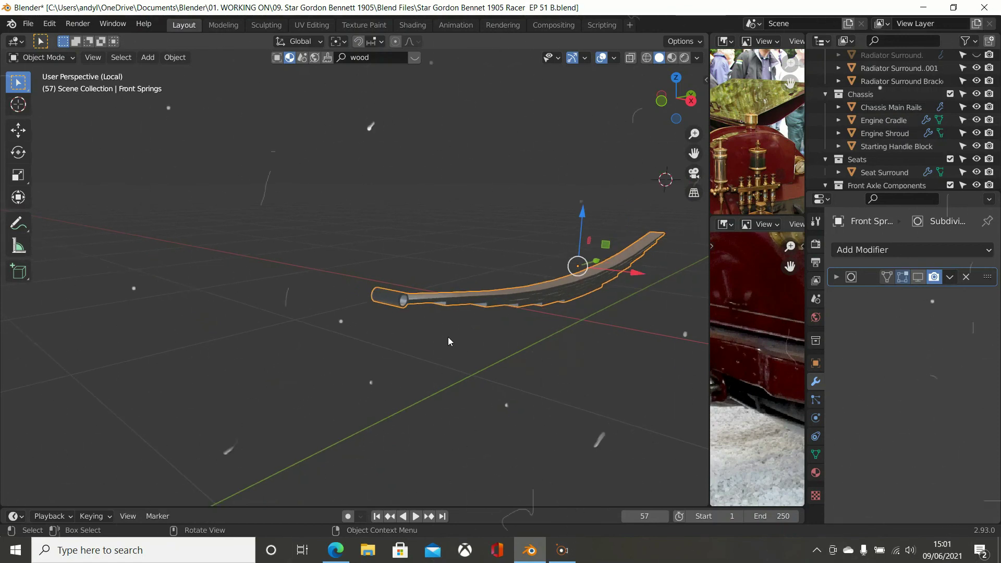
- Bring back the rest of the car and examine the front spring's end tube in the chassis rail's eye
key(KP_Divide)
middle_drag(448, 342, 407, 361)
scroll(396, 426, up, 5)
middle_drag(399, 409, 392, 367)
scroll(373, 394, up, 2)
scroll(374, 395, down, 3)
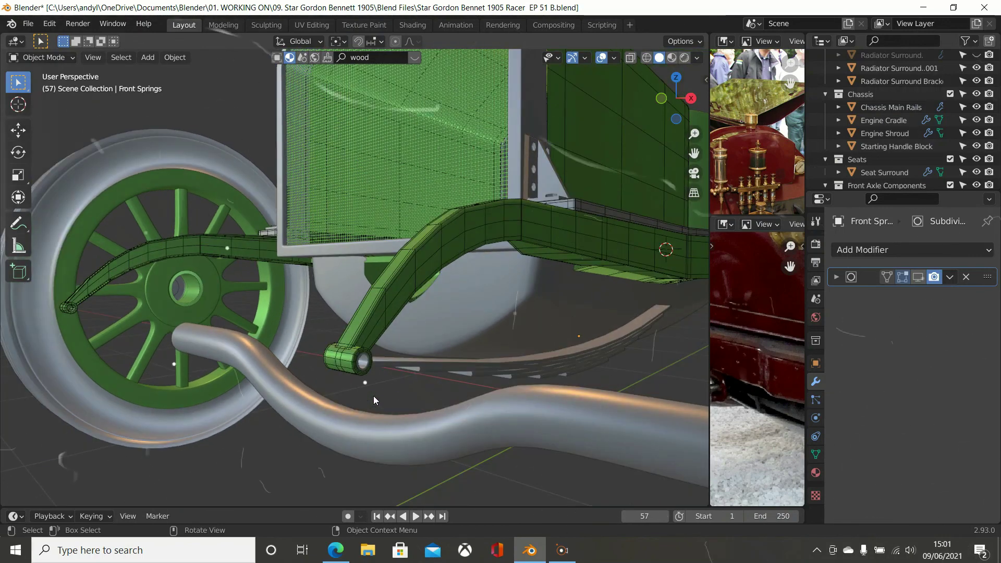